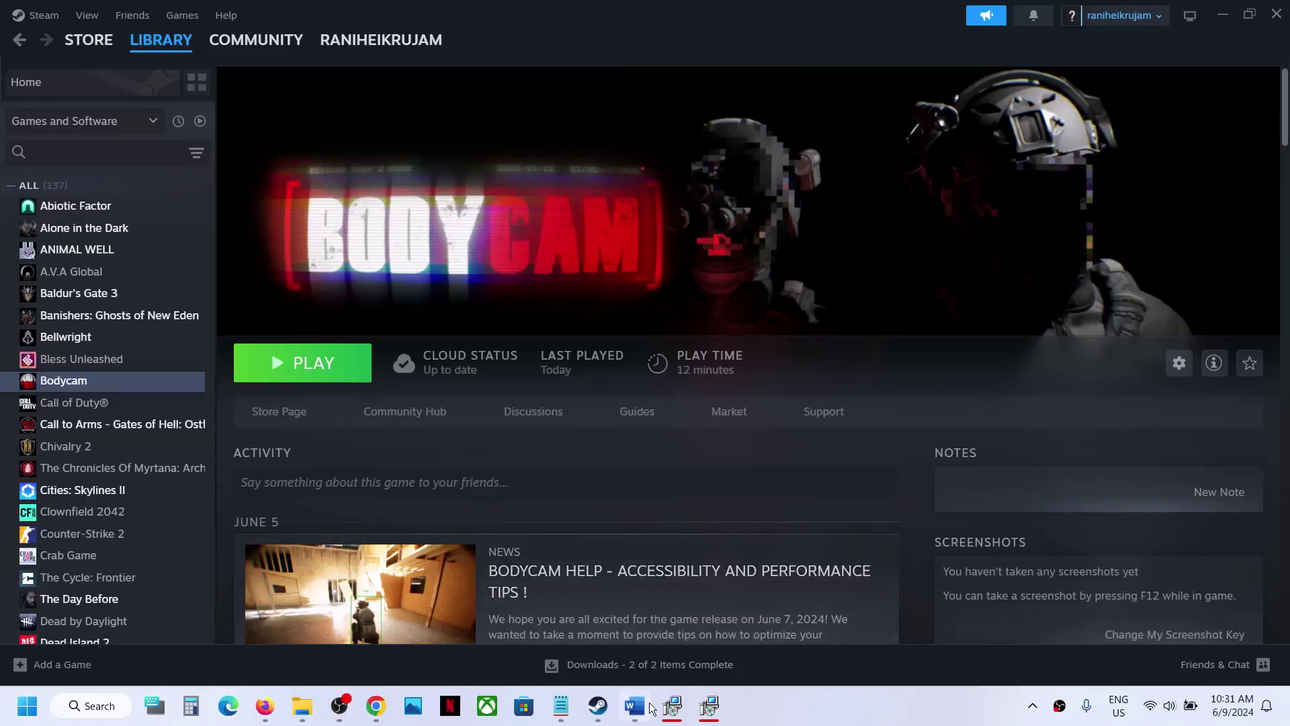
Review the crash message in the Word notes and check the Restart option in the power menu
mouse_move(649, 714)
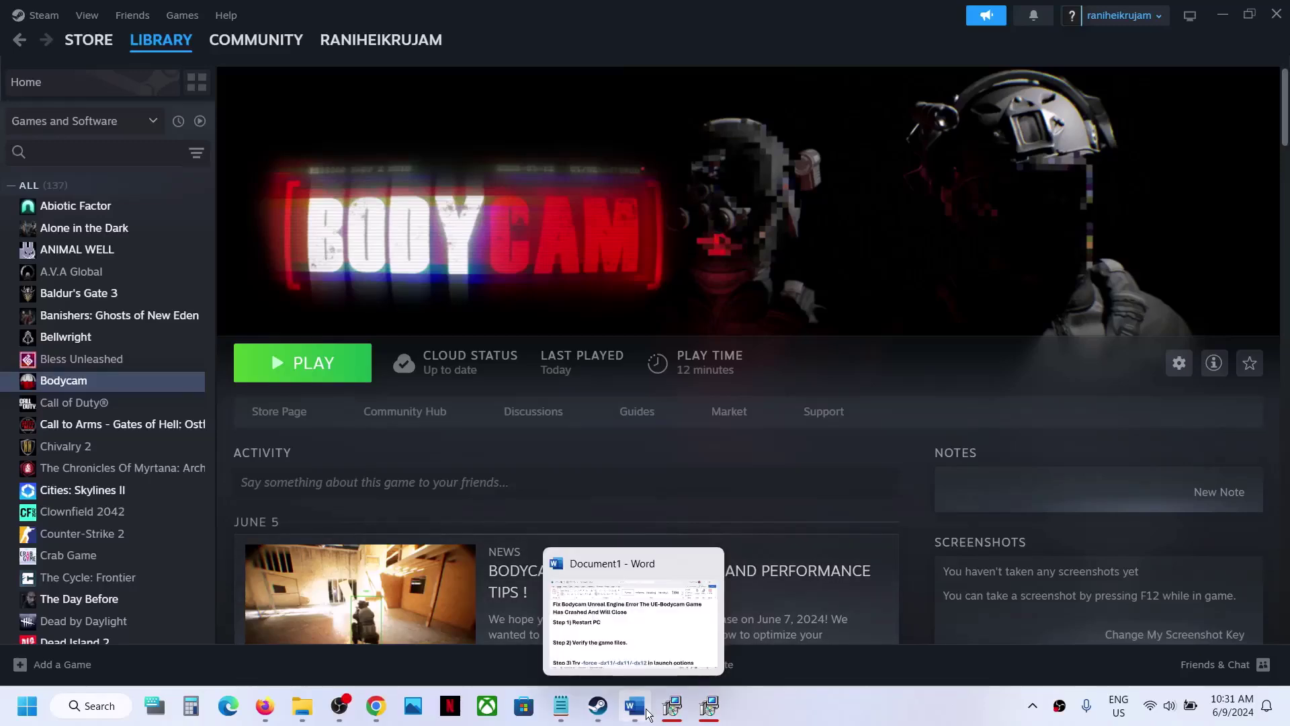
left_click(635, 705)
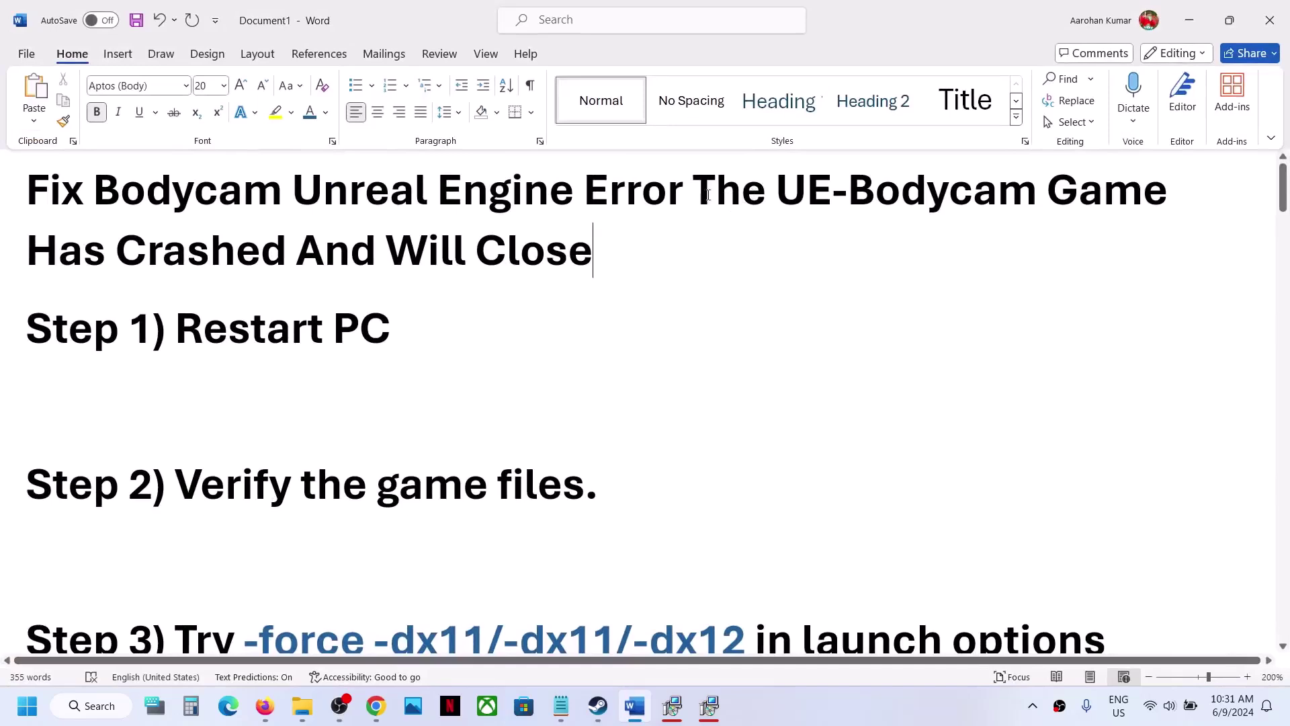
left_click_drag(697, 194, 595, 263)
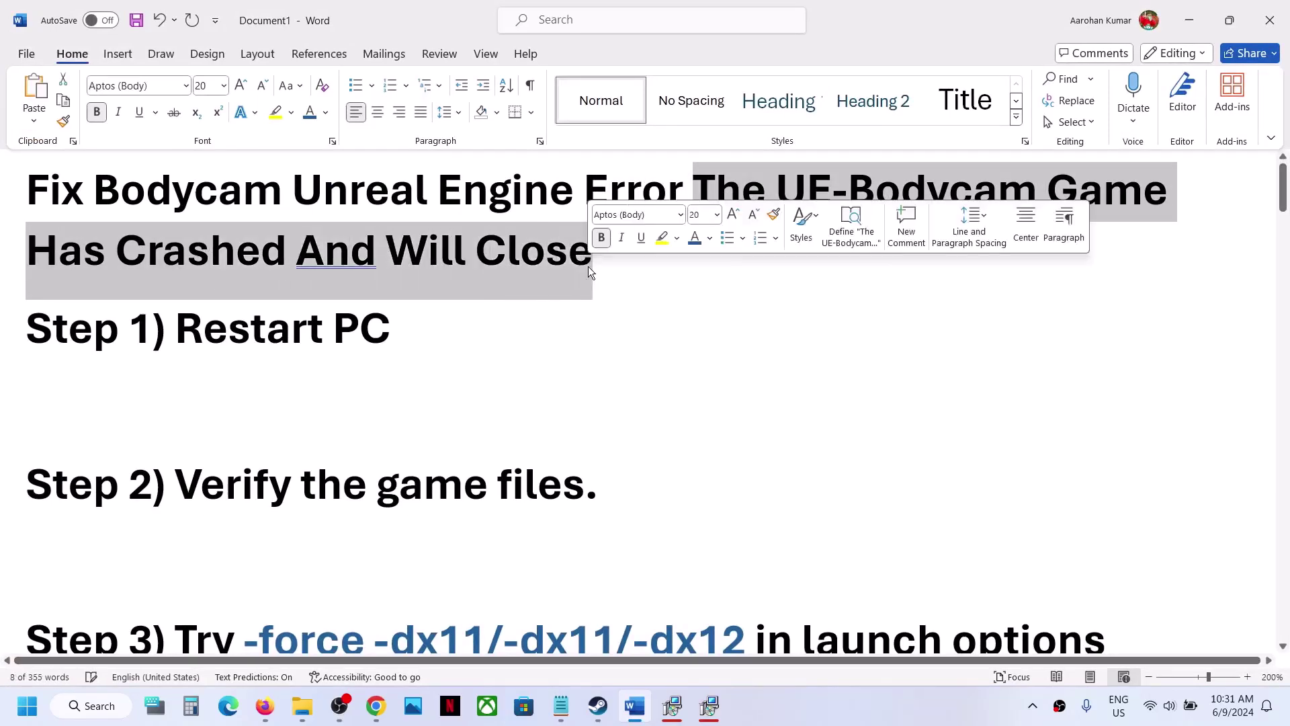
left_click(1189, 20)
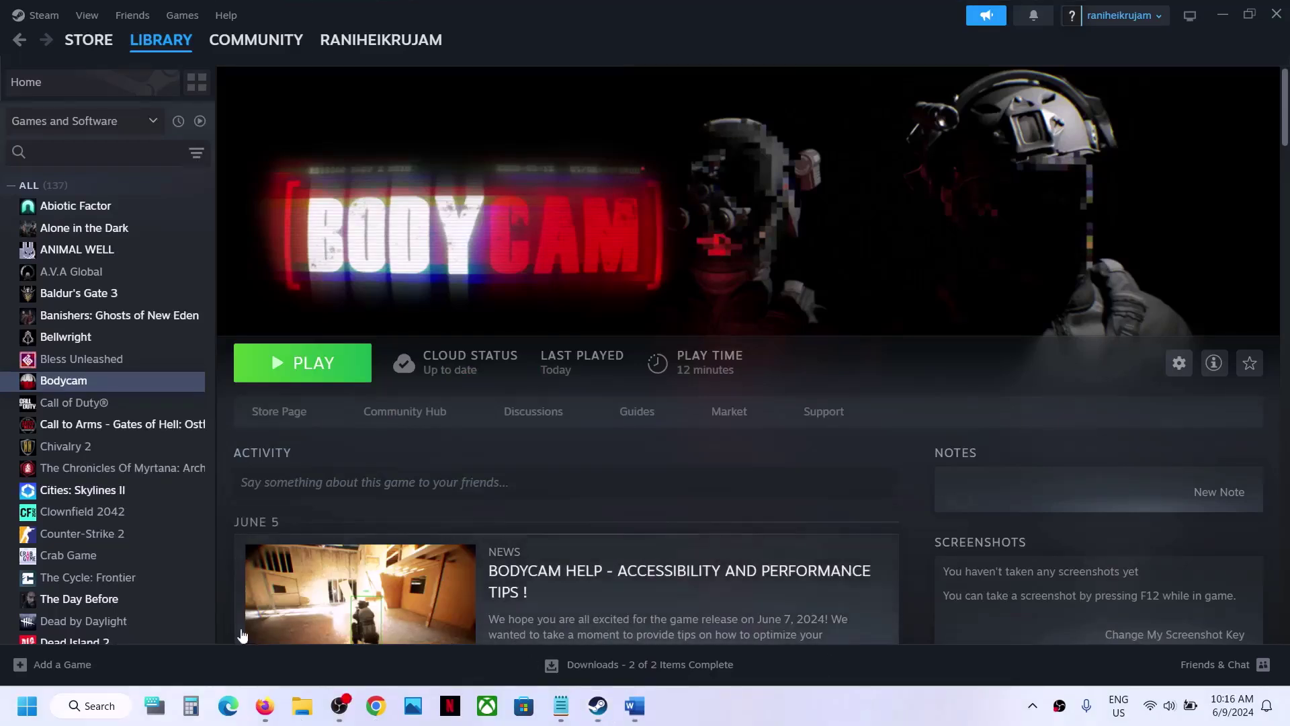
left_click(27, 705)
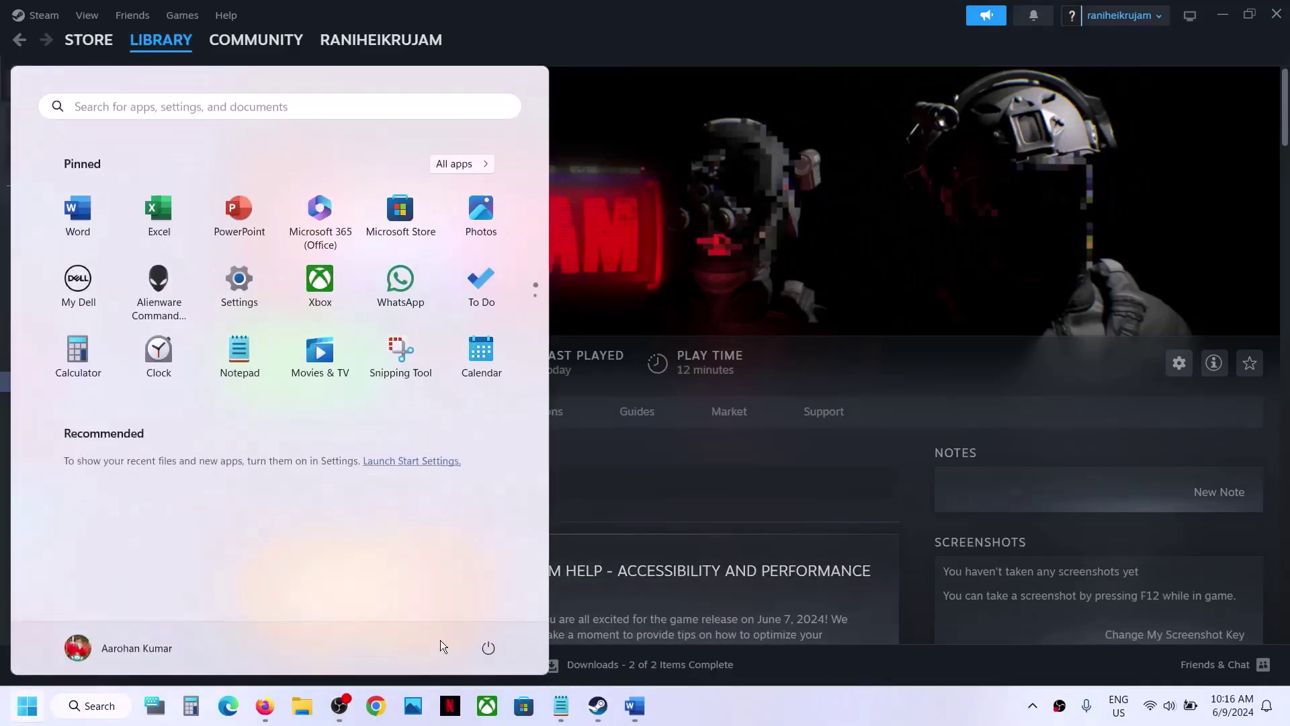
left_click(489, 651)
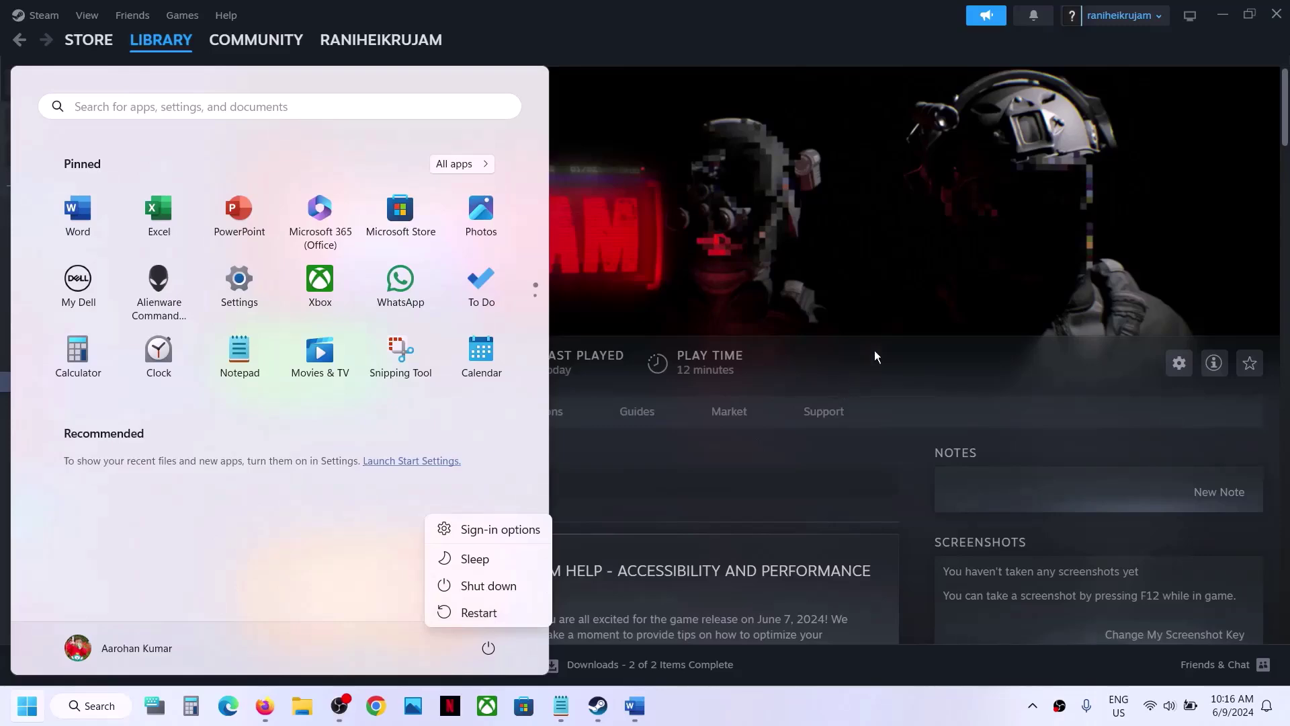
key("Escape")
left_click(635, 705)
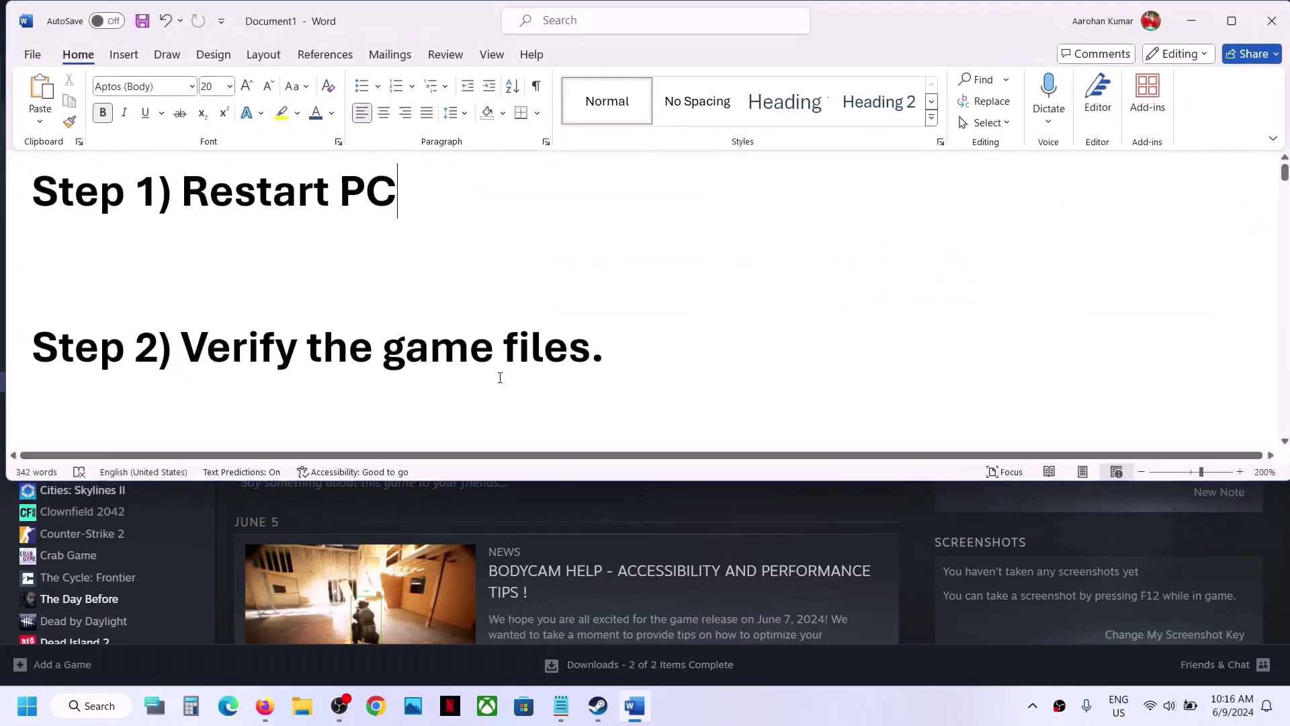
View Bodycam's Installed Files properties in Steam, then close the properties window
left_click(917, 539)
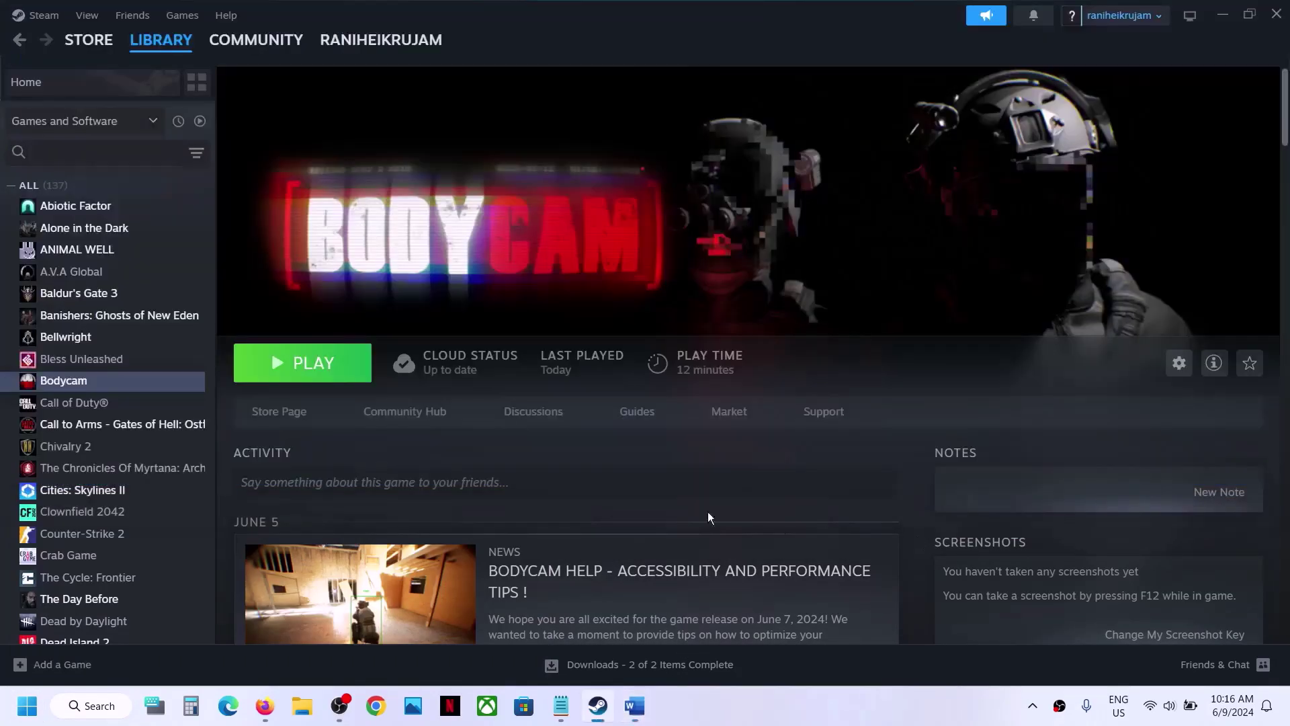
right_click(147, 382)
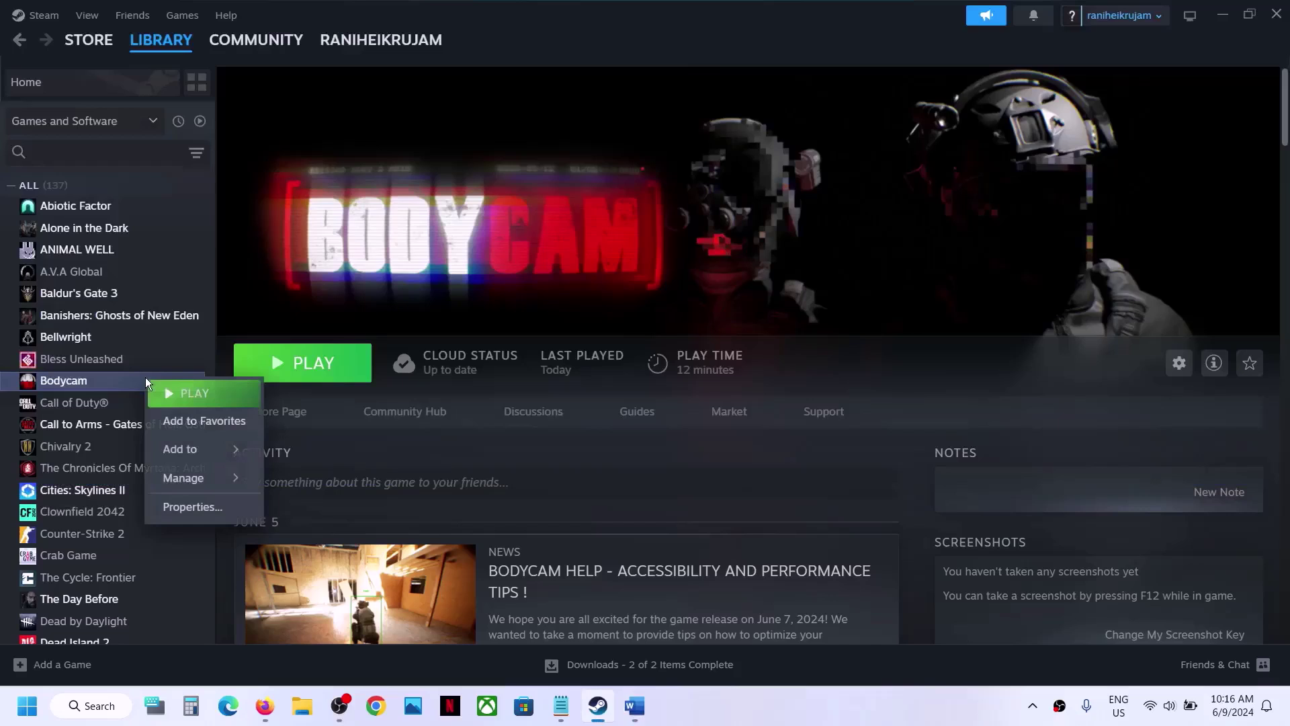
left_click(180, 504)
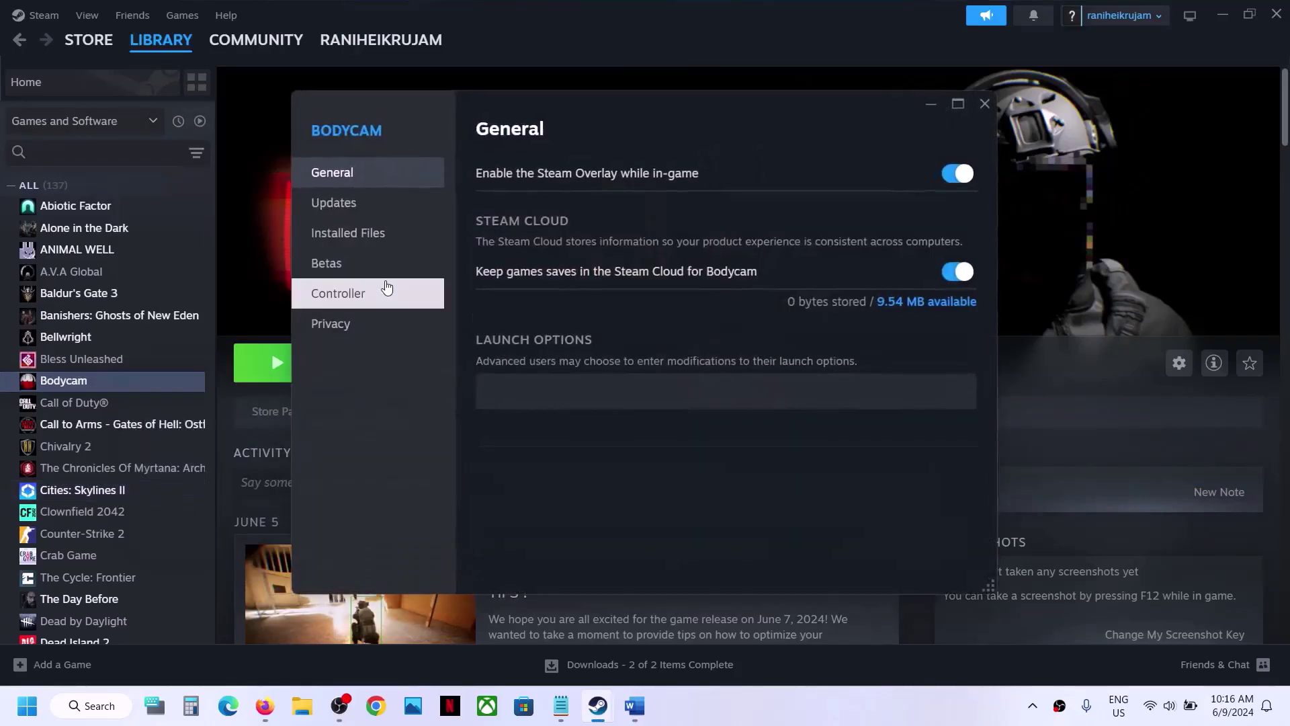
left_click(368, 232)
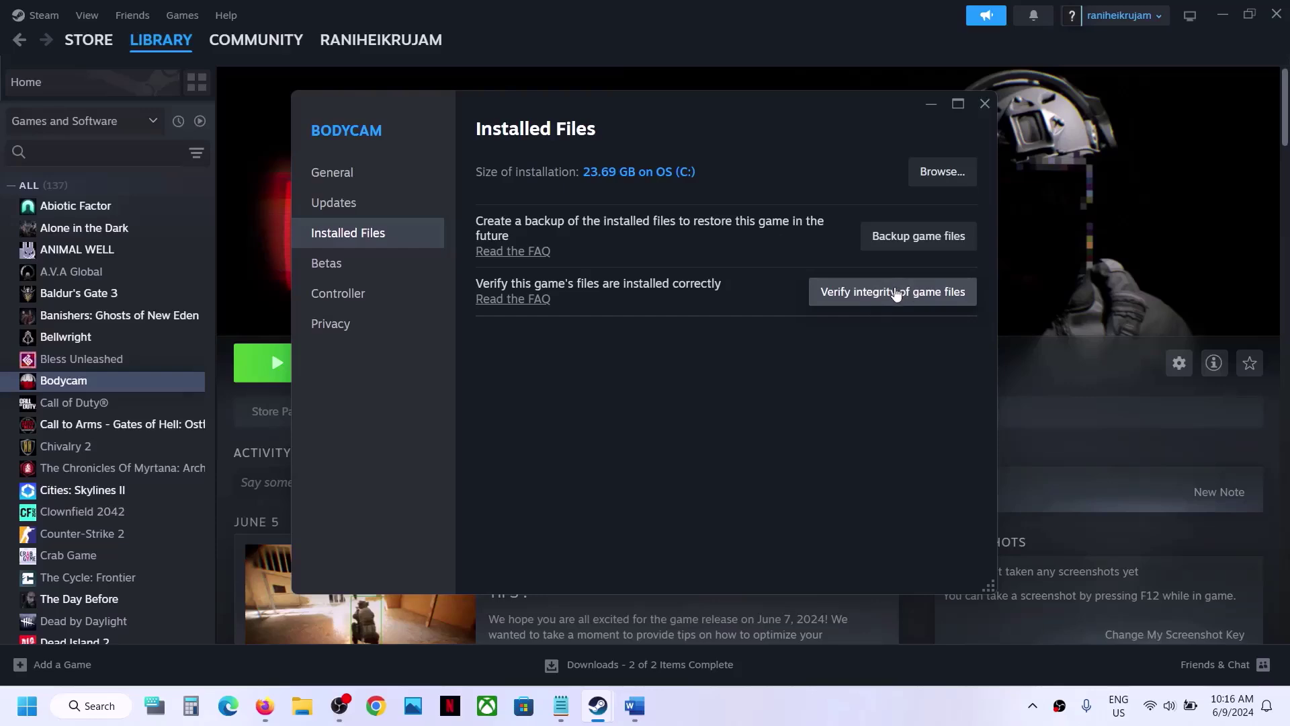
left_click(985, 104)
Copy the '-force -dx11' launch option from Step 3 of the Word guide and switch back to Steam
left_click(635, 706)
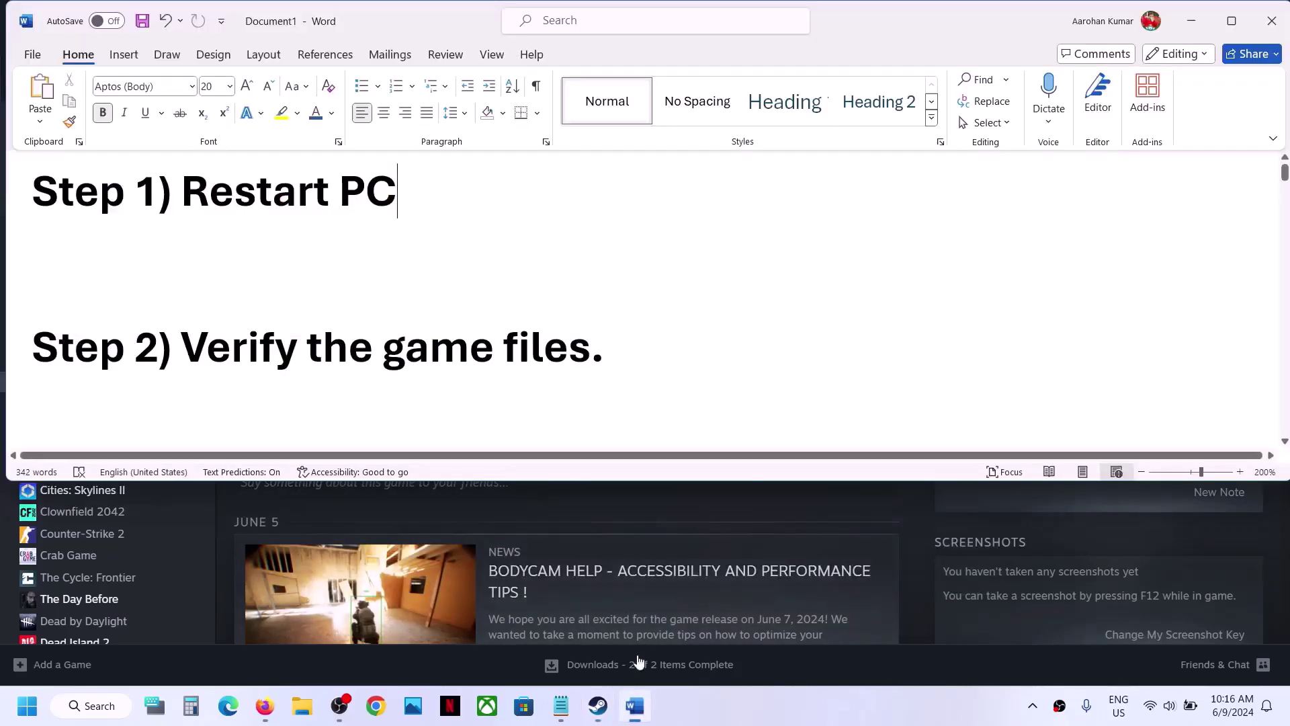
scroll(470, 383, "down", 3)
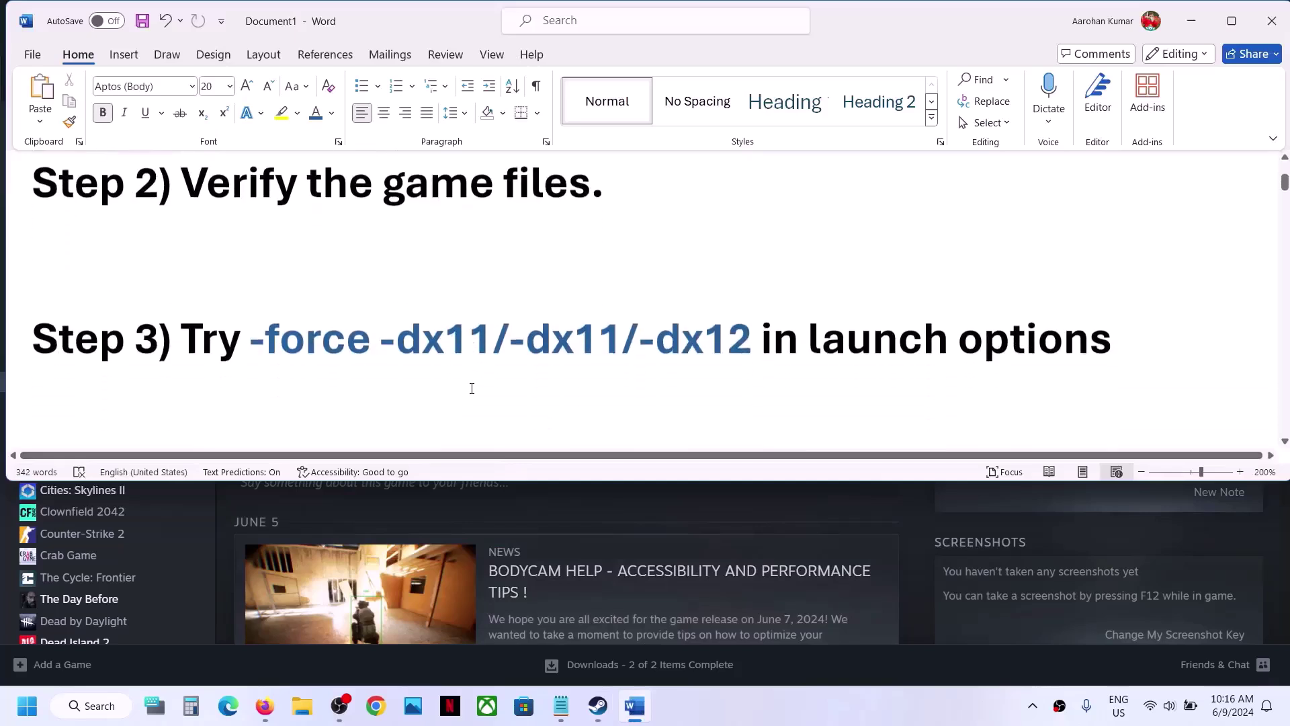
left_click_drag(254, 323, 473, 323)
key("ctrl+c")
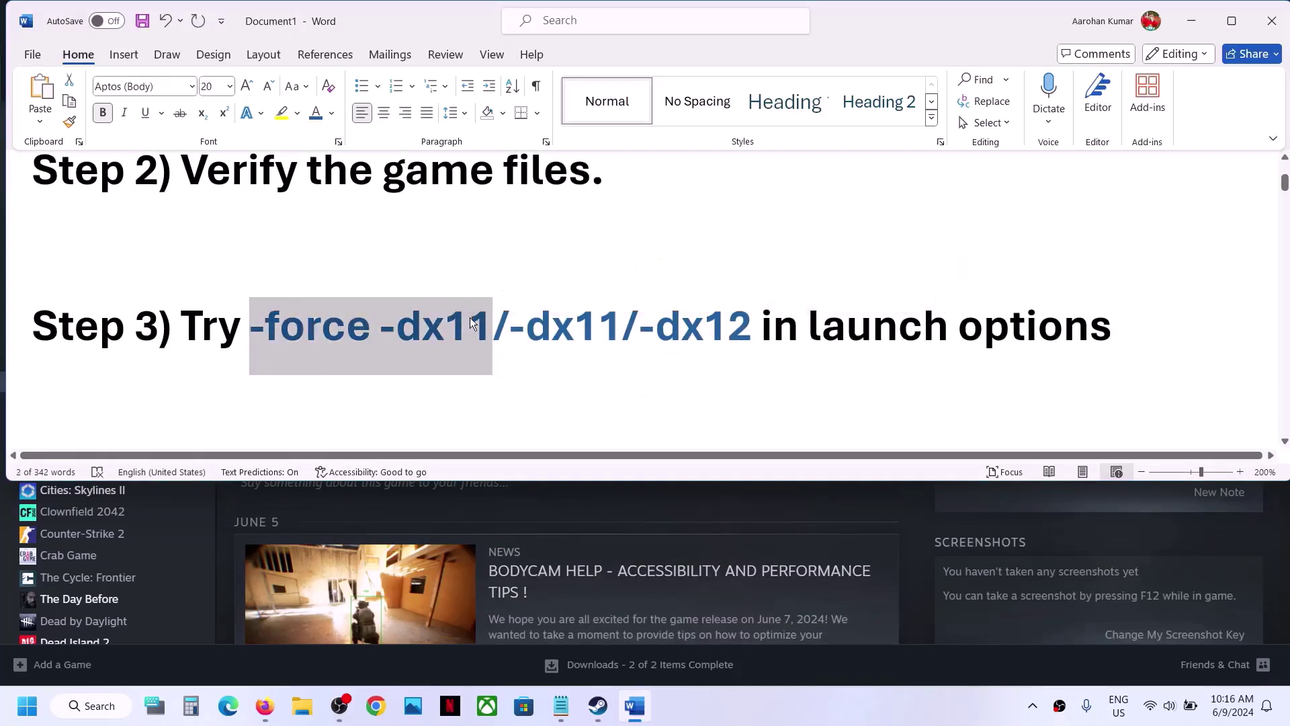
key("alt+Tab")
Paste '-force -dx11' into Bodycam's launch options and close its properties
right_click(110, 390)
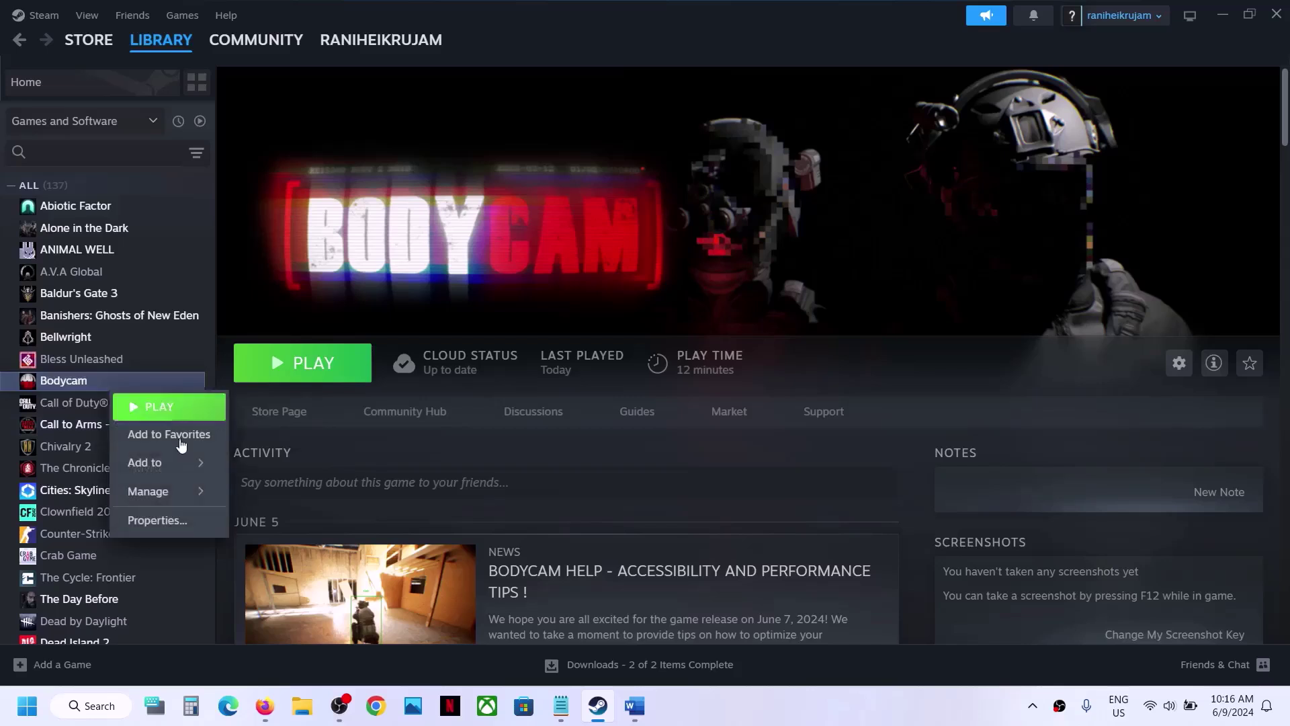
left_click(184, 519)
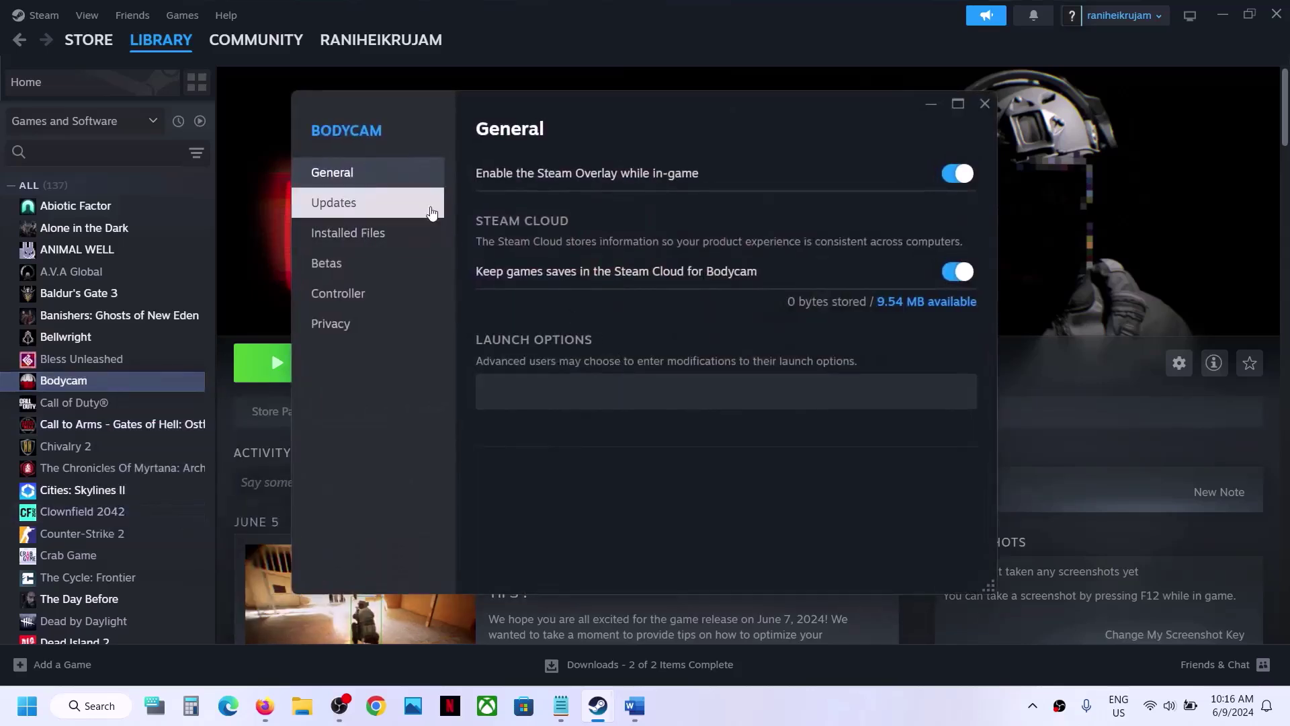
left_click(544, 396)
key("ctrl+v")
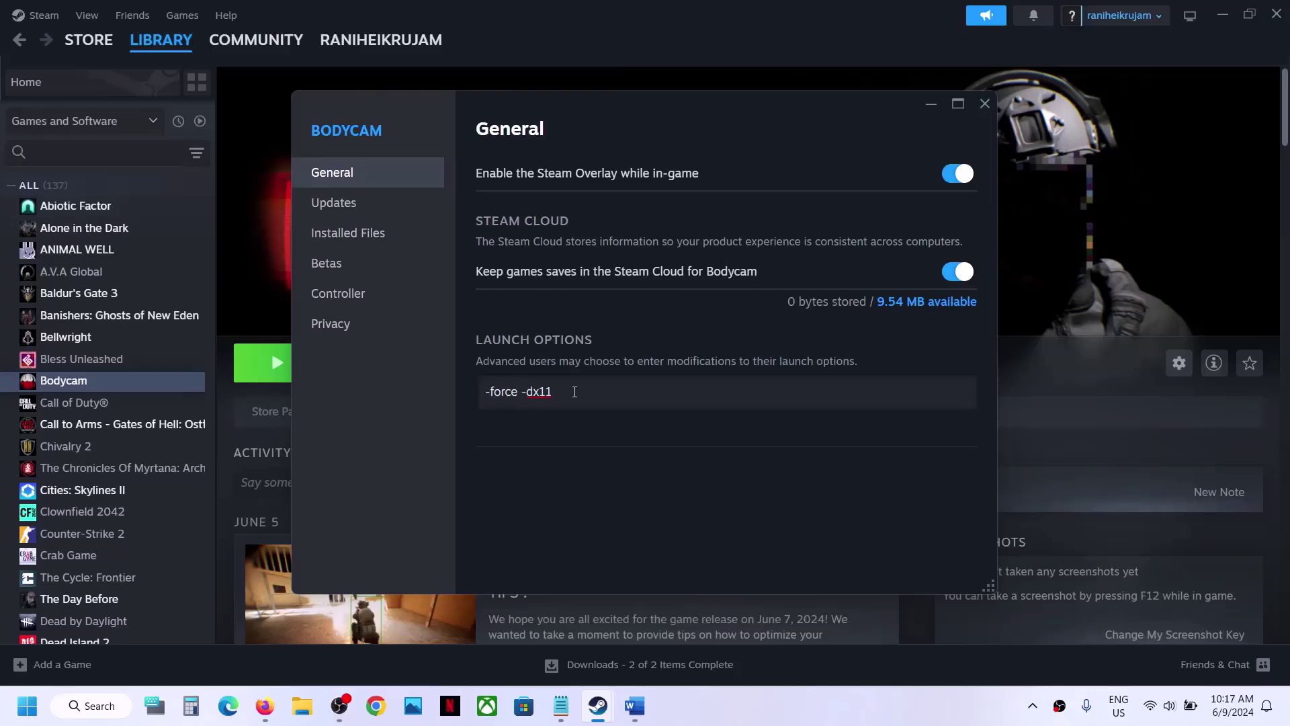
left_click(632, 438)
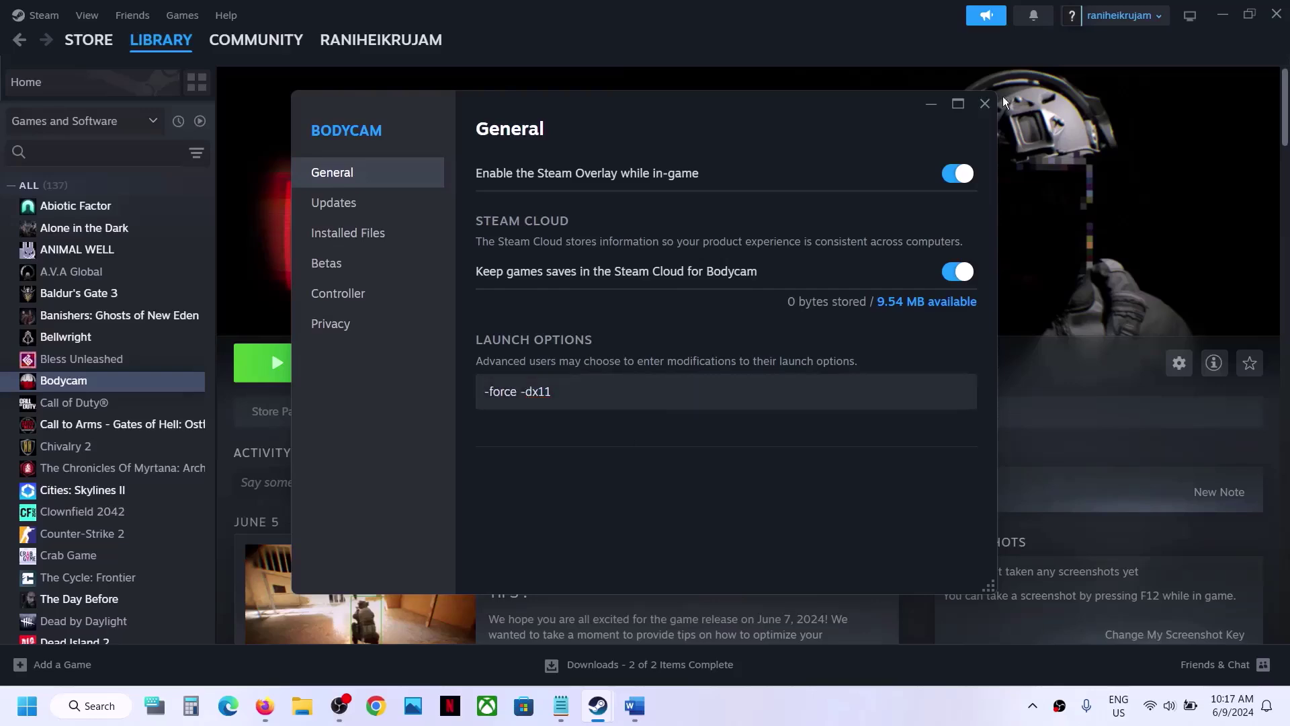
left_click(985, 103)
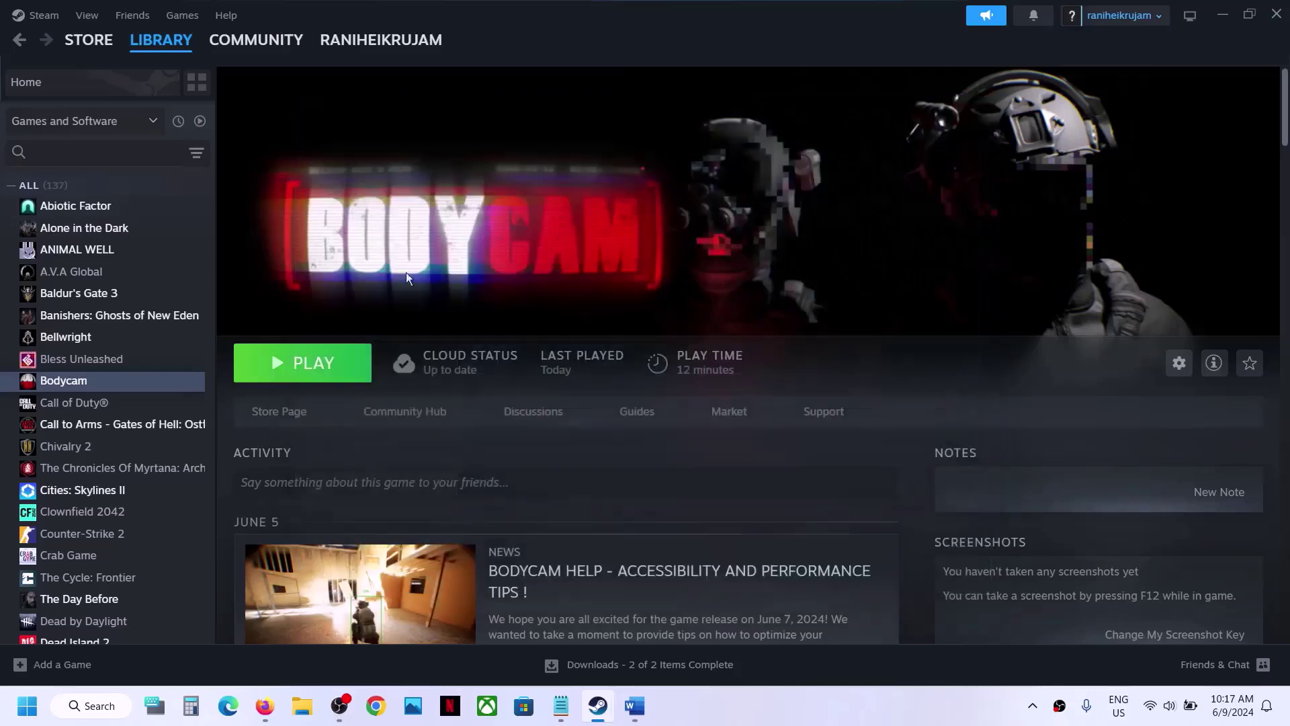
Launch Bodycam with the new options, then return to its library page after it exits
left_click(290, 366)
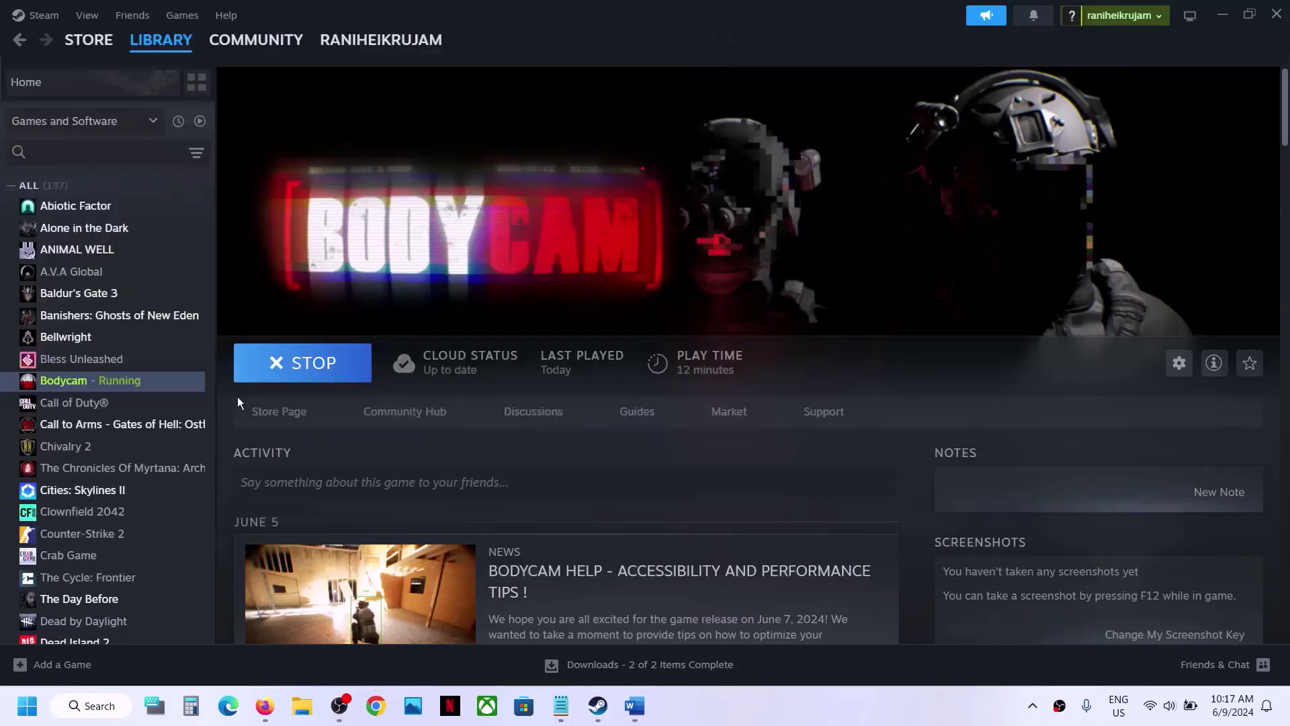
right_click(107, 381)
left_click(181, 518)
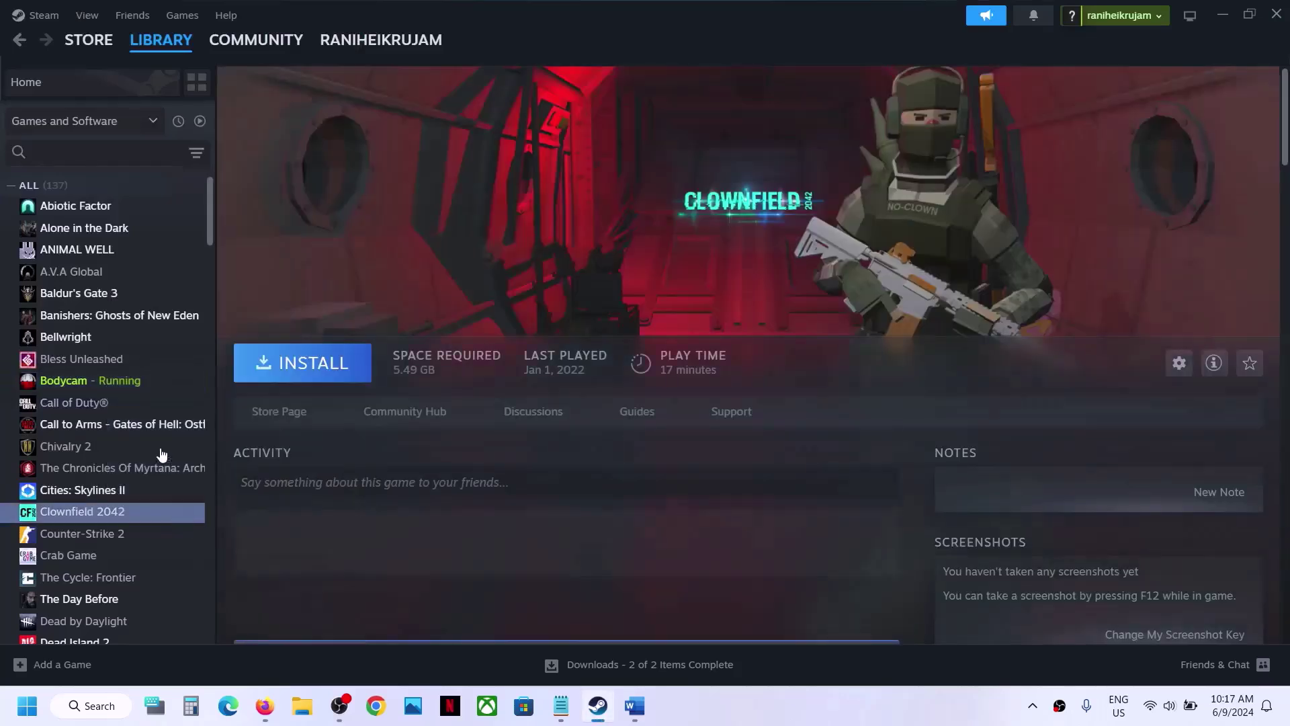
left_click(120, 387)
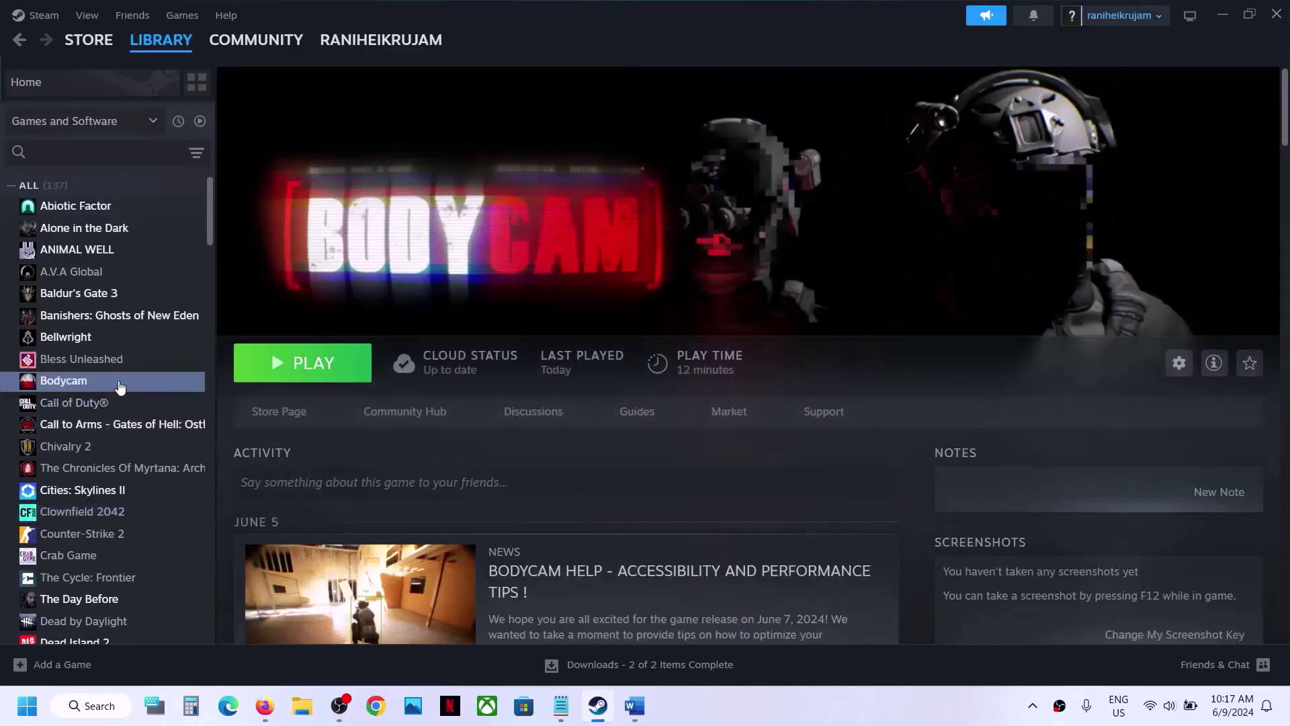
Replace Bodycam's launch options with '-dx11' and close the properties
right_click(121, 384)
left_click(180, 512)
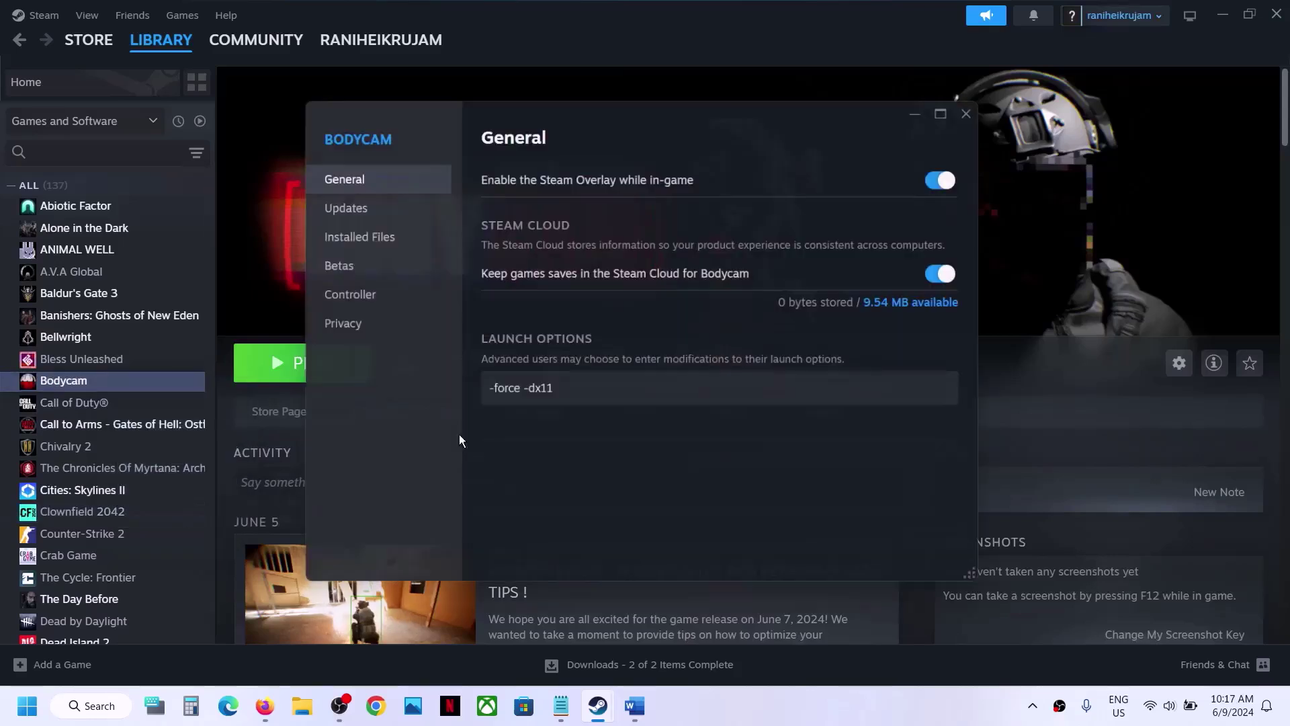
left_click(557, 397)
left_click_drag(557, 397, 469, 403)
type("-")
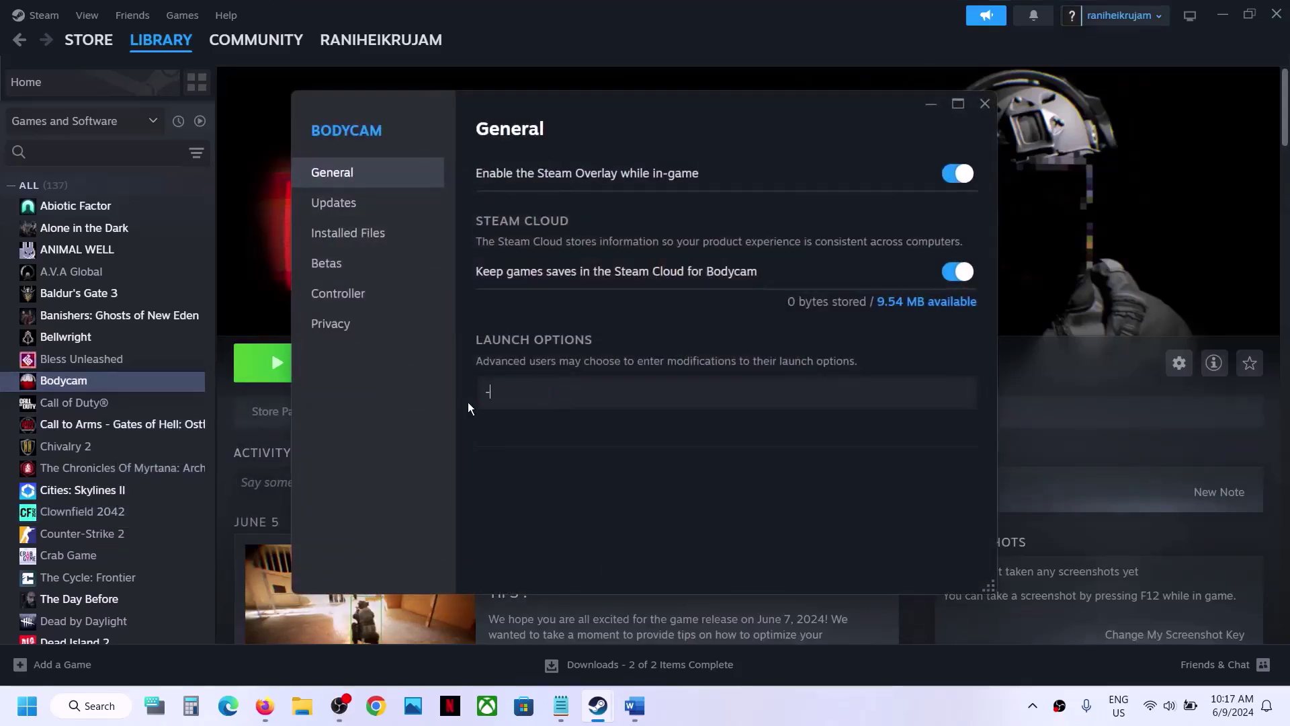
type("dx11")
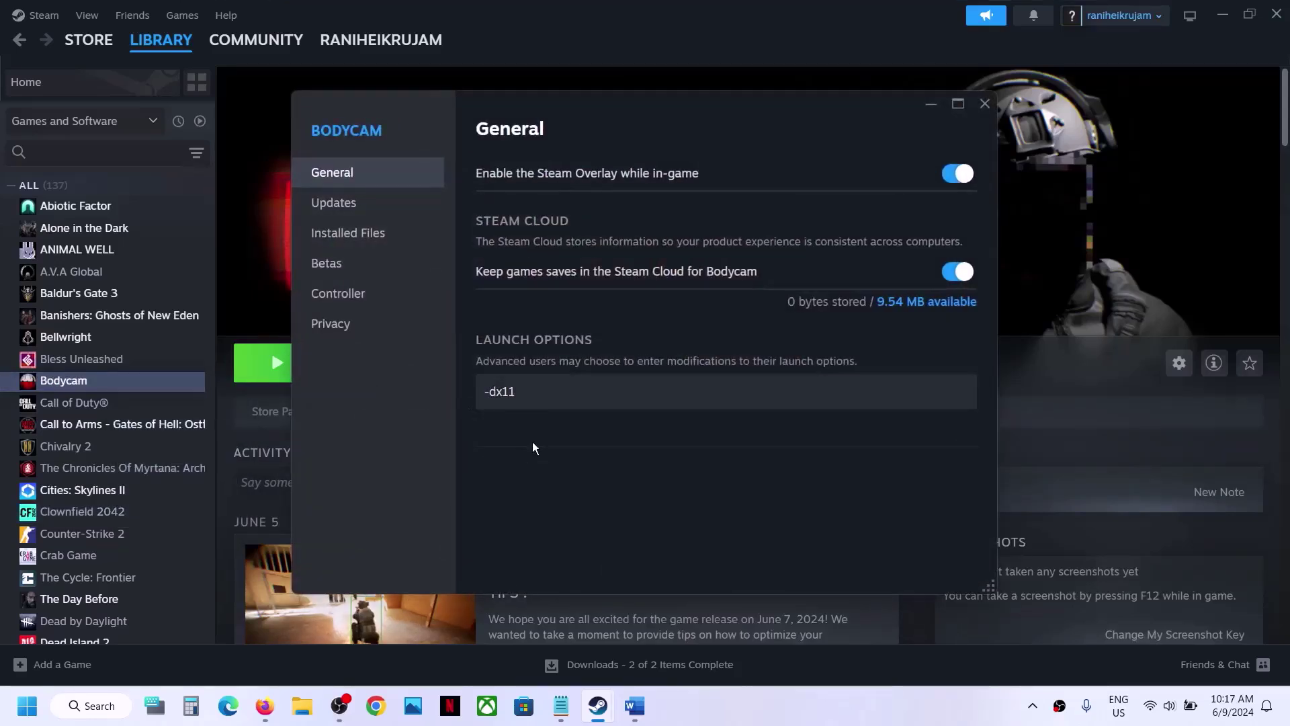
left_click(986, 102)
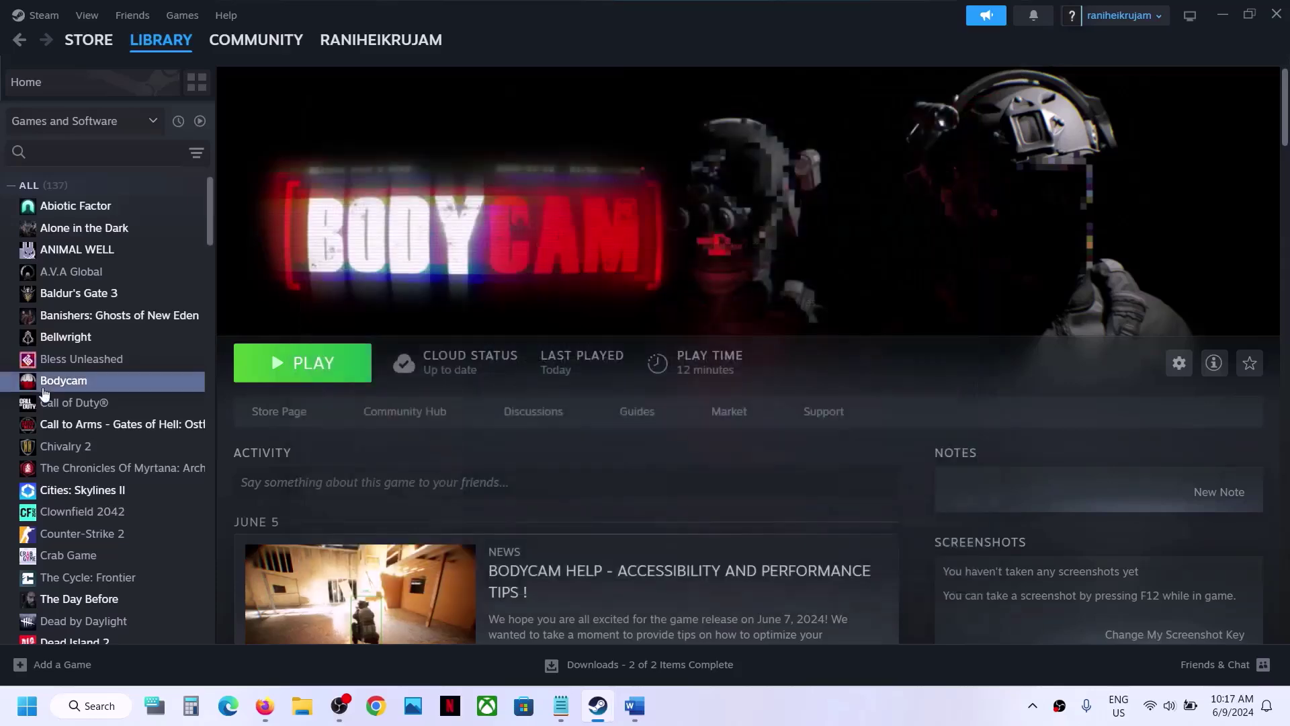
Change Bodycam's launch options from '-dx11' to '-dx12'
right_click(47, 393)
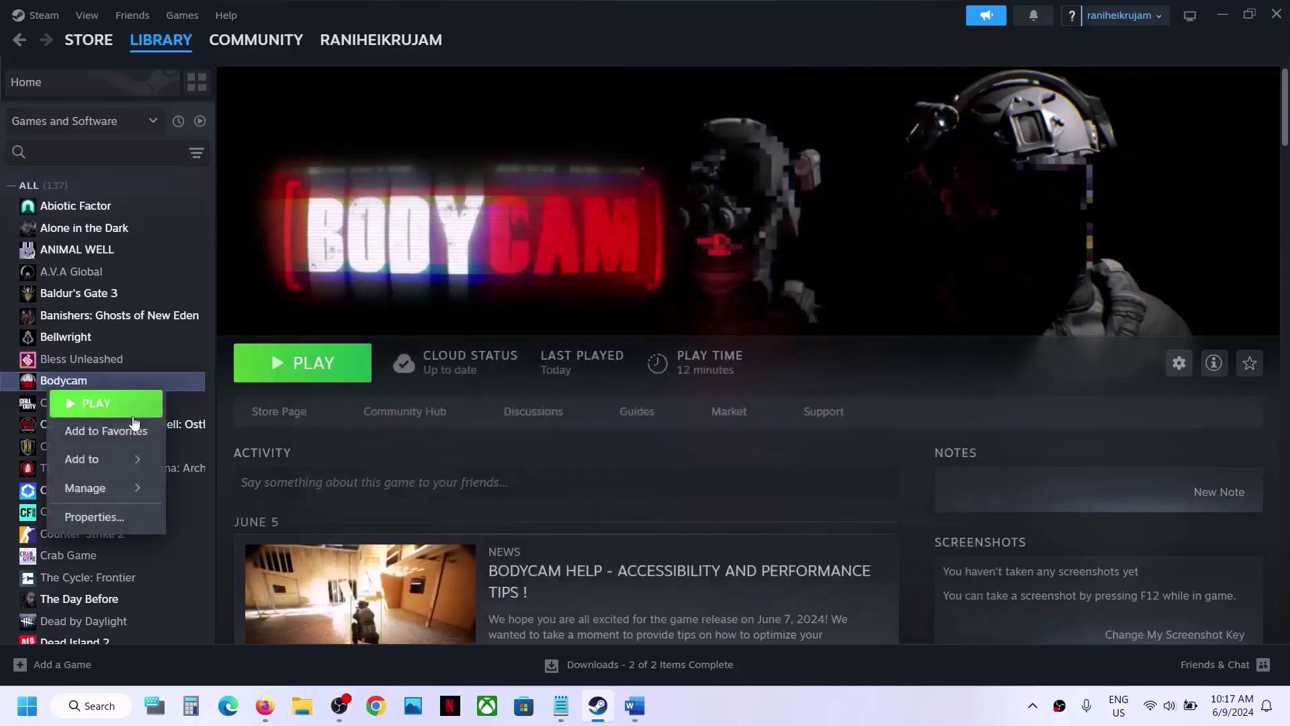
left_click(142, 523)
left_click_drag(521, 392, 464, 405)
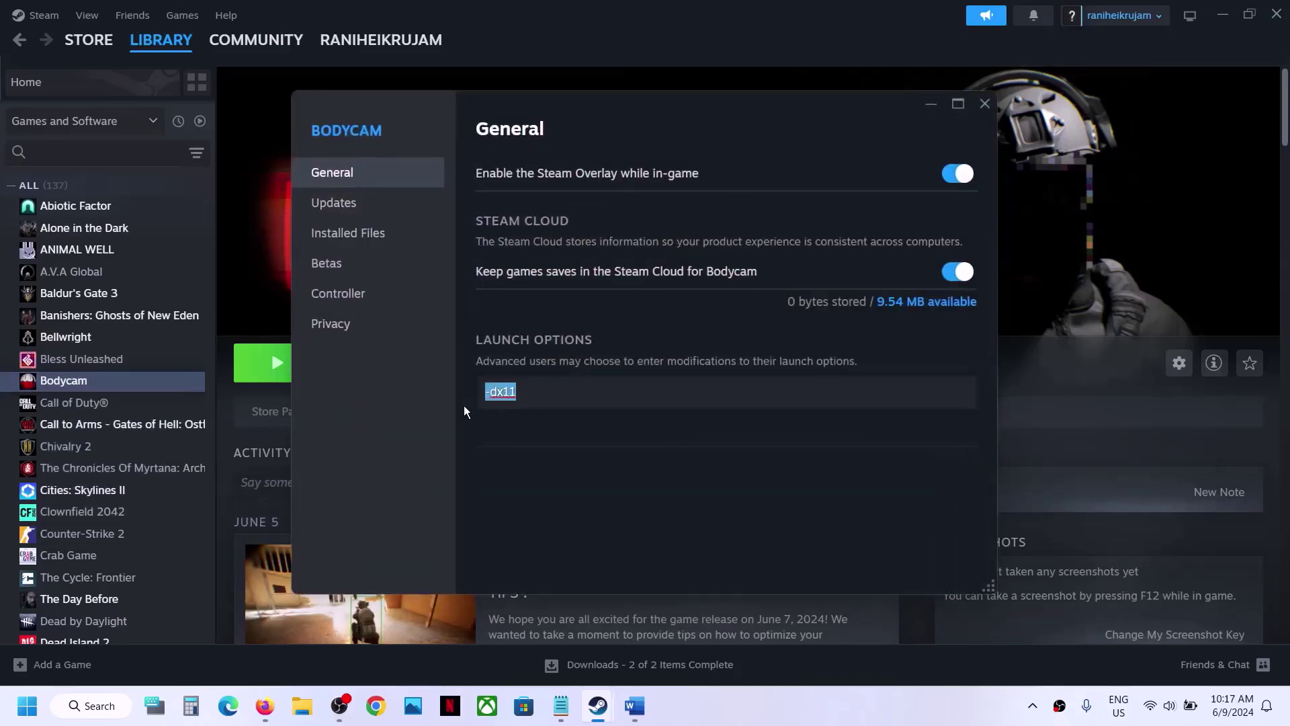
type("-dx12")
left_click(985, 103)
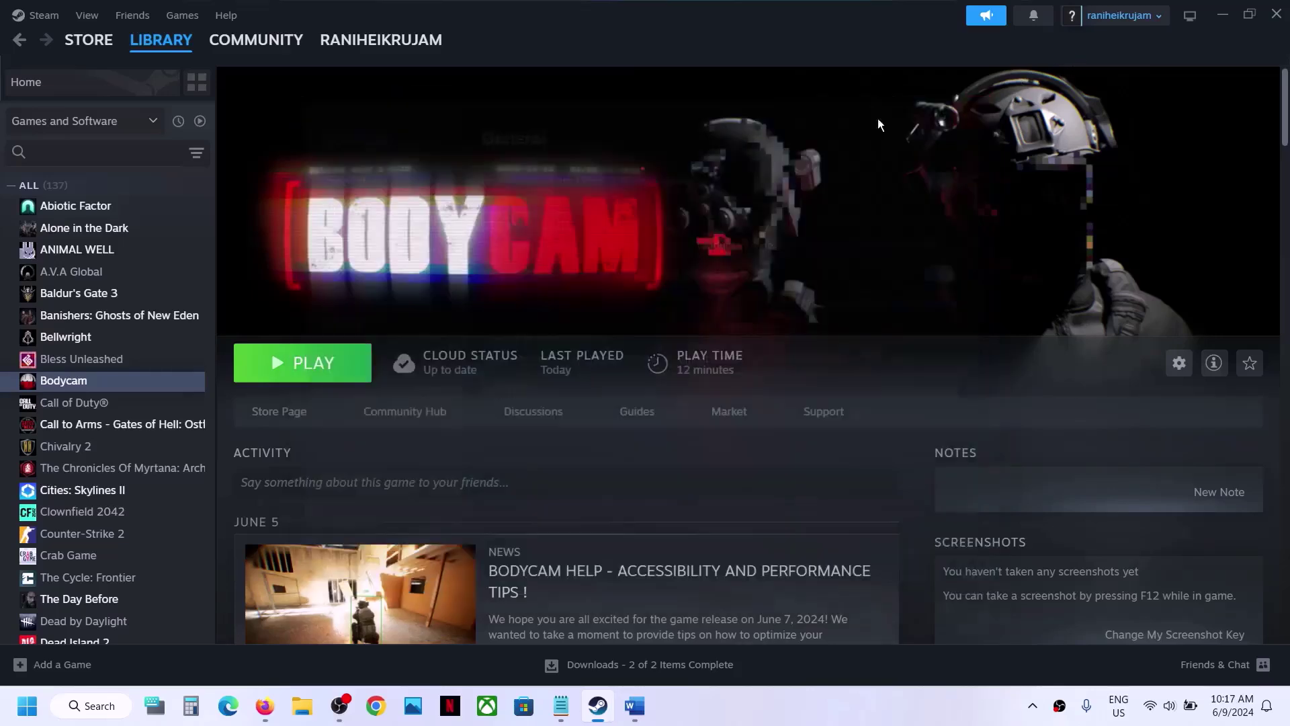
Delete '-dx12' so Bodycam's launch options are empty
right_click(162, 383)
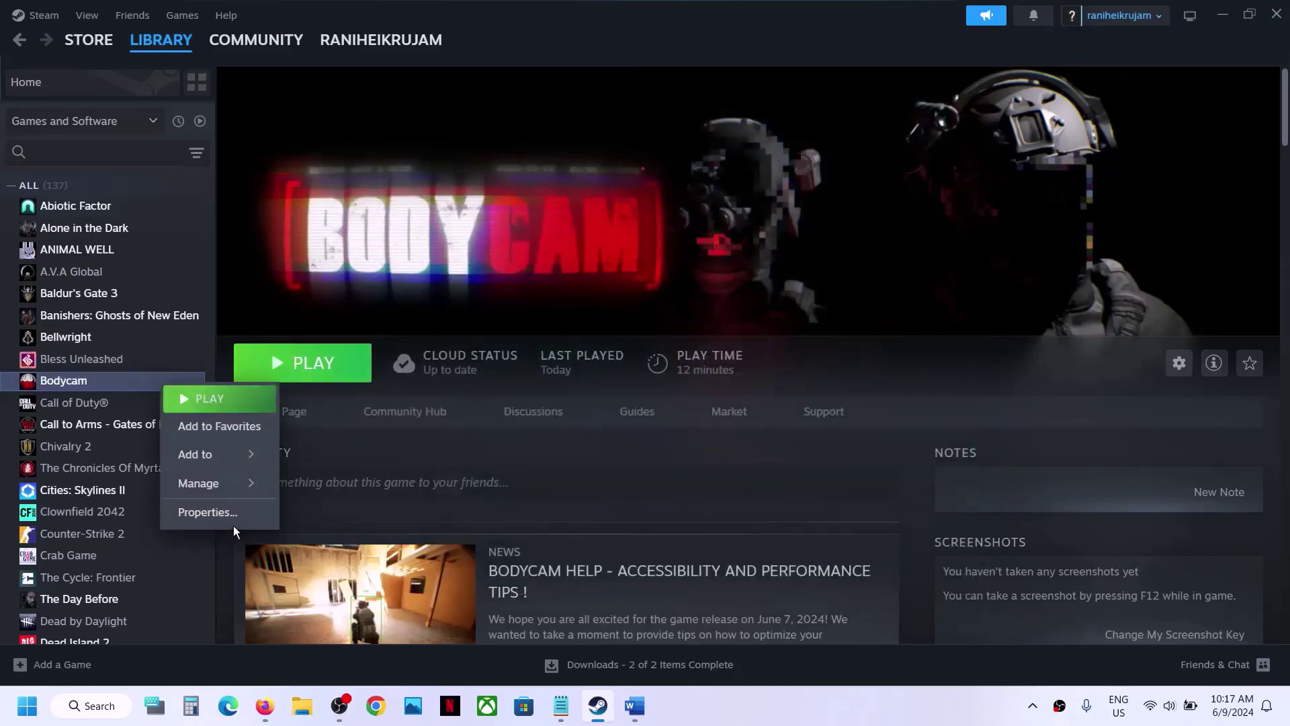
left_click(228, 513)
left_click_drag(555, 394, 449, 393)
key("BackSpace")
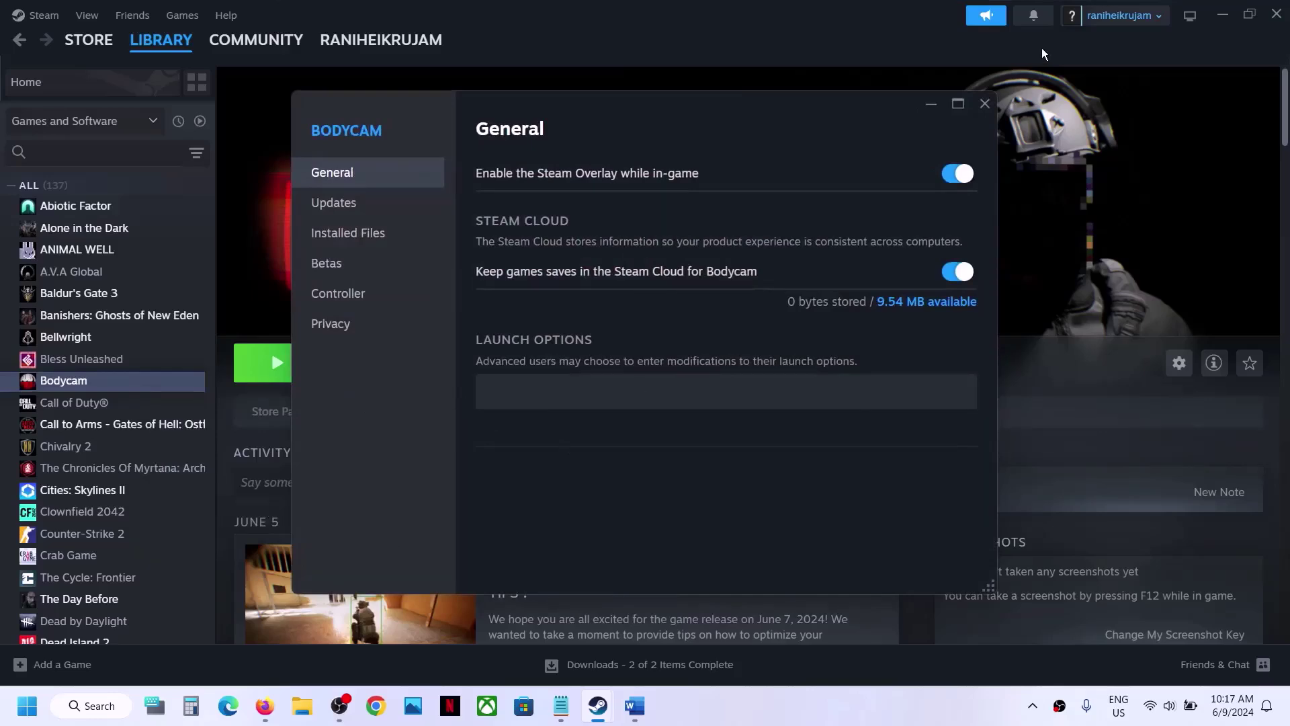
left_click(985, 104)
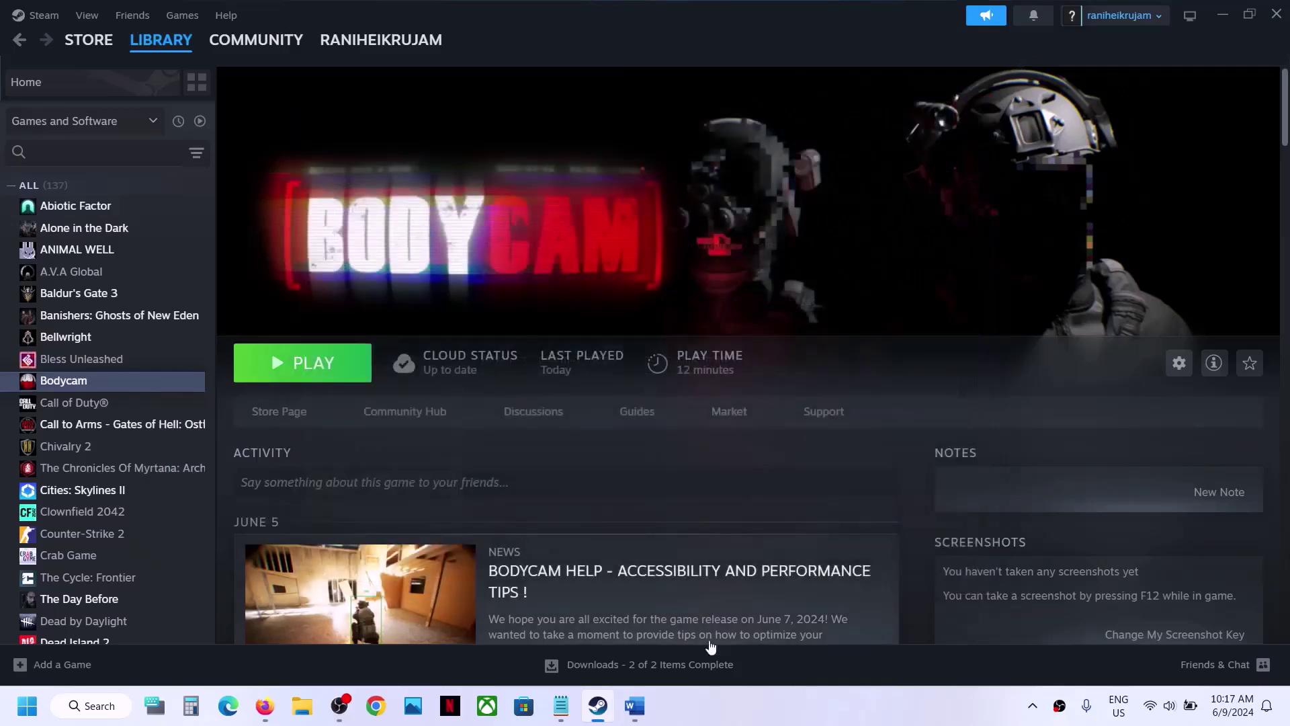
Read Step 4 in Word, highlighting SystemConfig.json and the Delete Save Game Files wording, then minimize Word
left_click(635, 707)
scroll(567, 403, "down", 5)
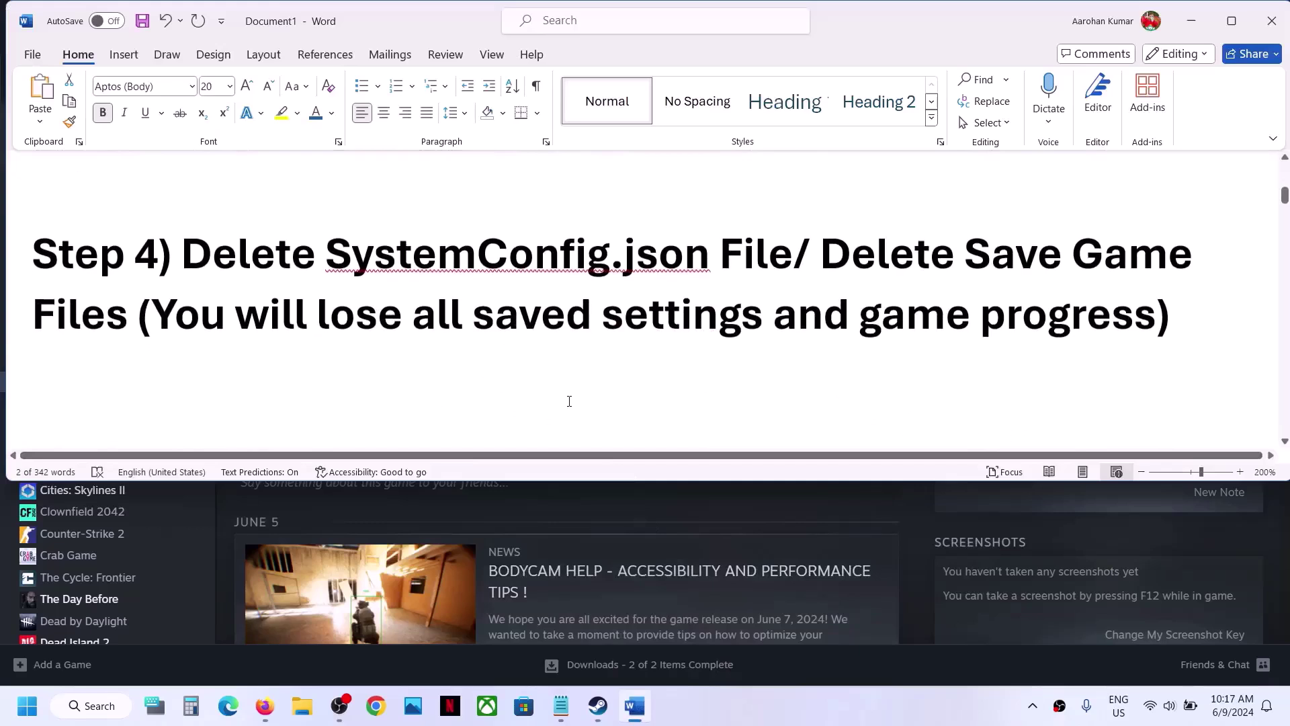
double_click(334, 261)
left_click_drag(417, 255, 671, 259)
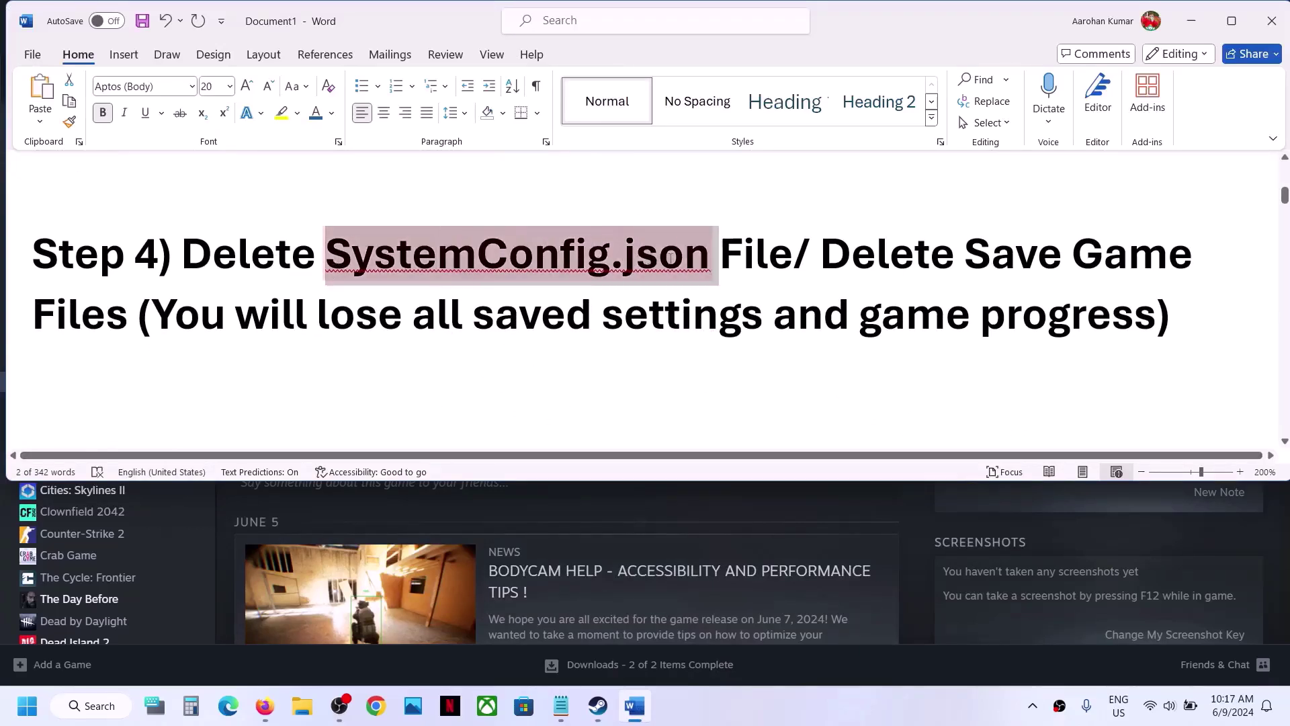
left_click(823, 258)
left_click_drag(822, 258, 934, 322)
left_click(159, 316)
left_click(593, 324)
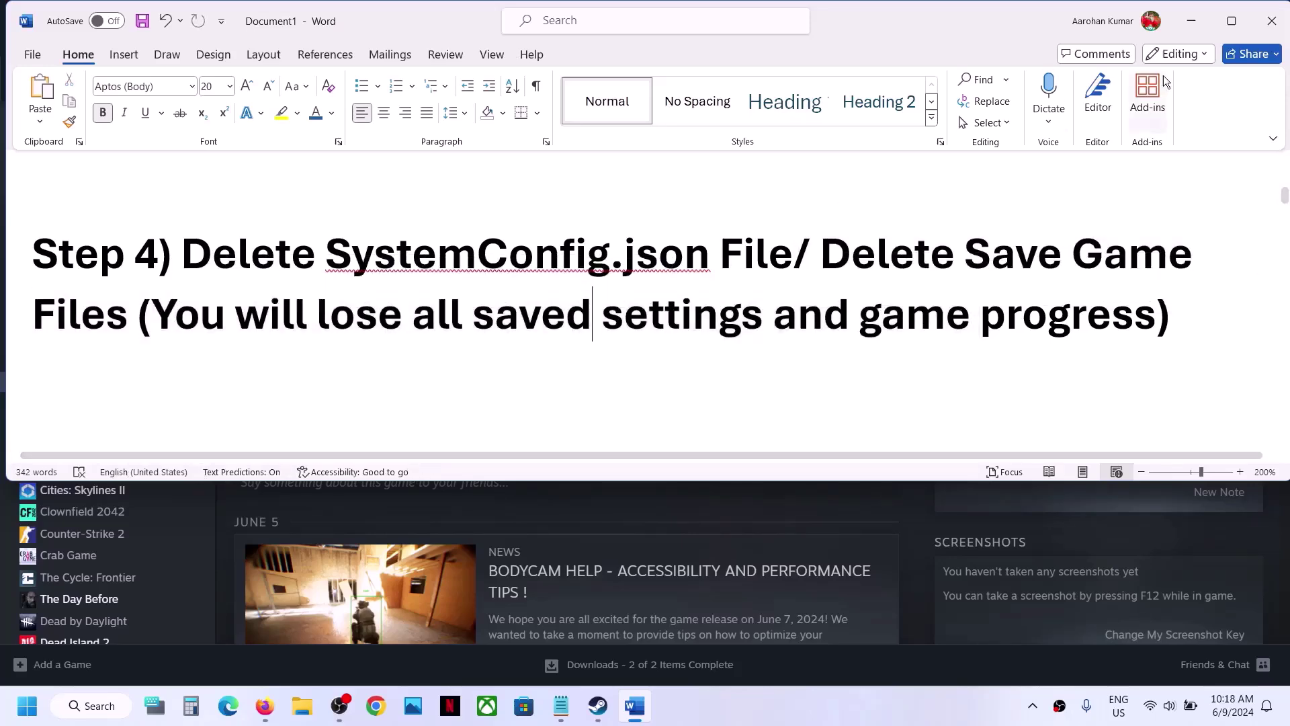
left_click(1186, 33)
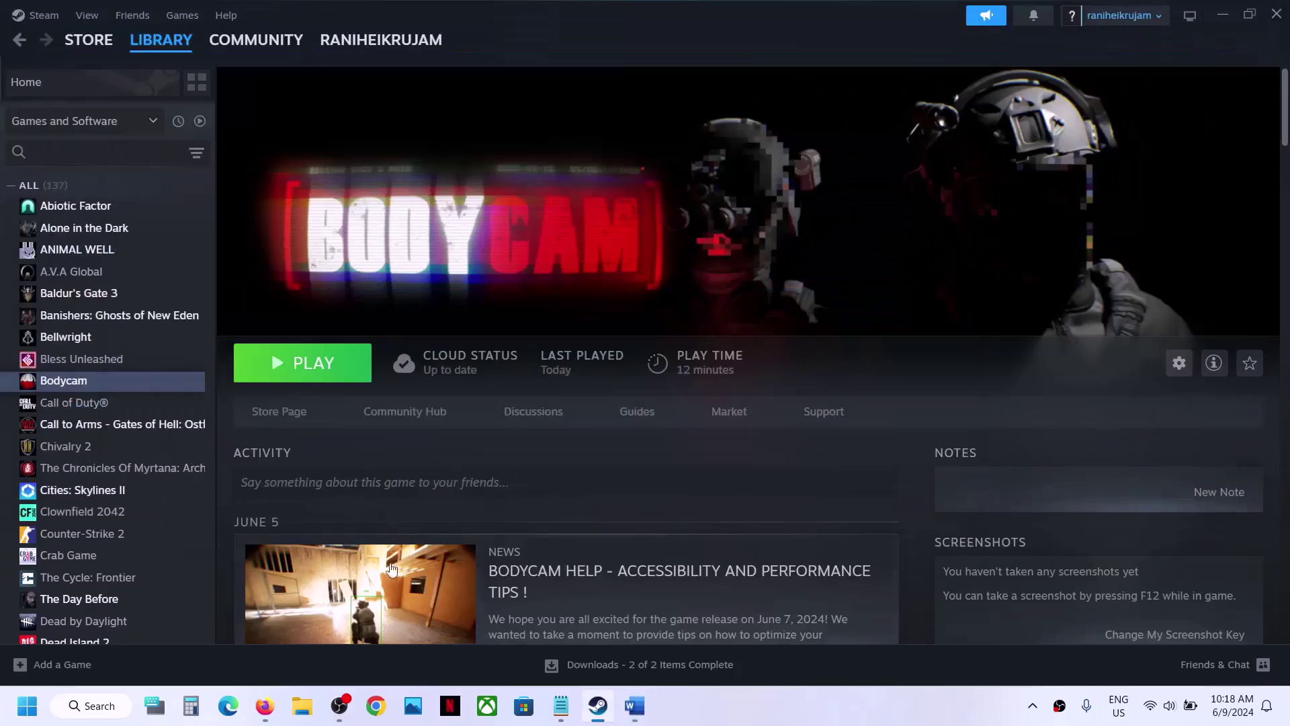
Browse in File Explorer from This PC through C: and Users to the profile's AppData folder
left_click(314, 692)
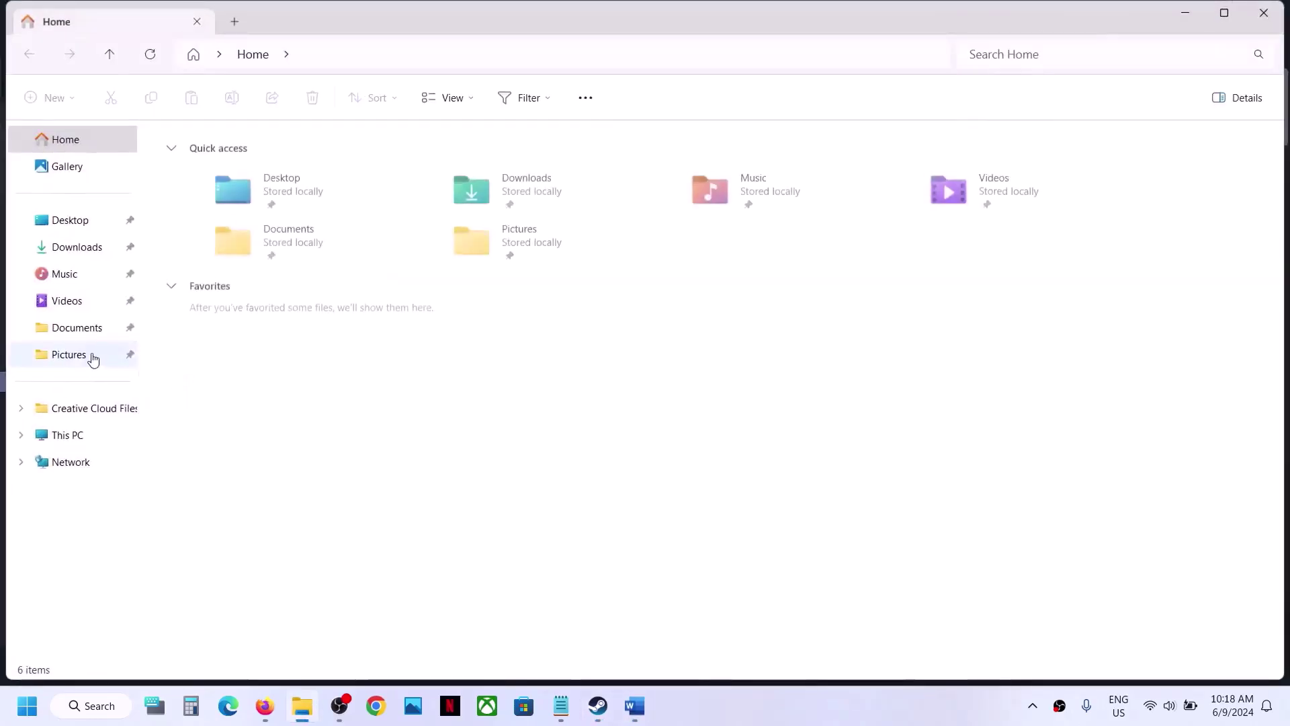
left_click(64, 437)
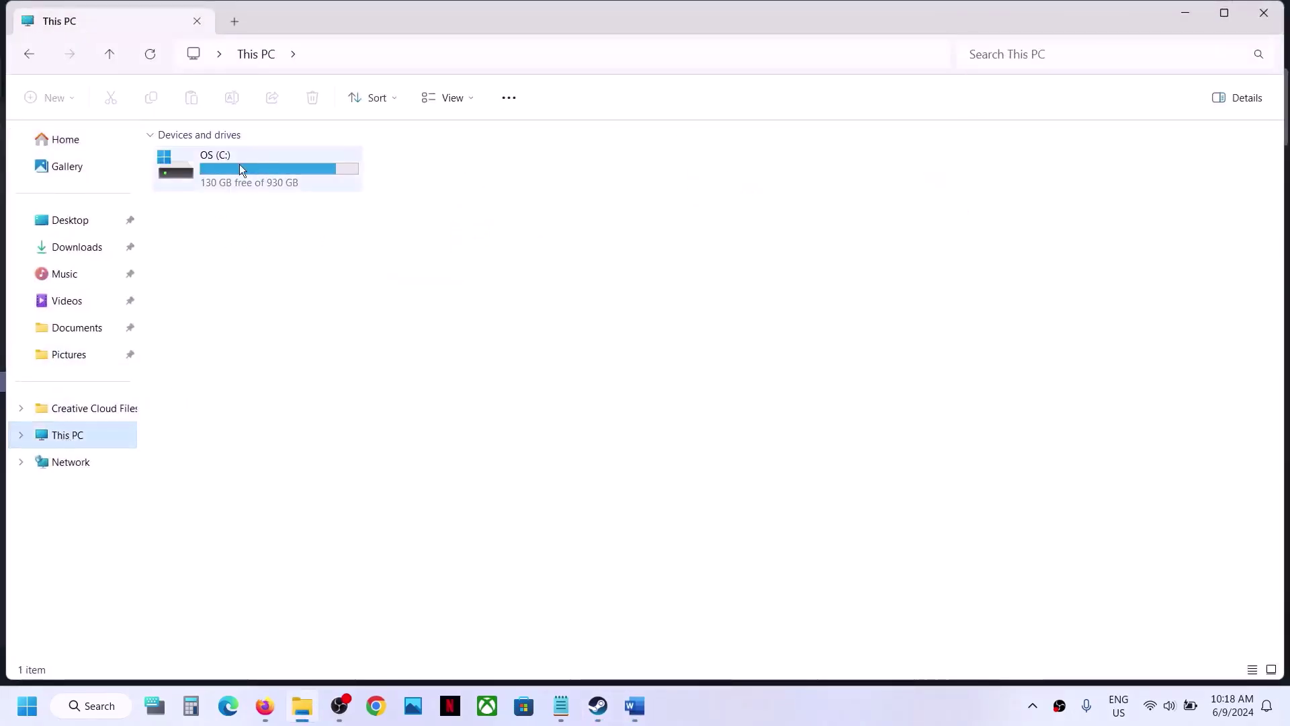
left_click(236, 168)
double_click(234, 168)
scroll(247, 365, "down", 5)
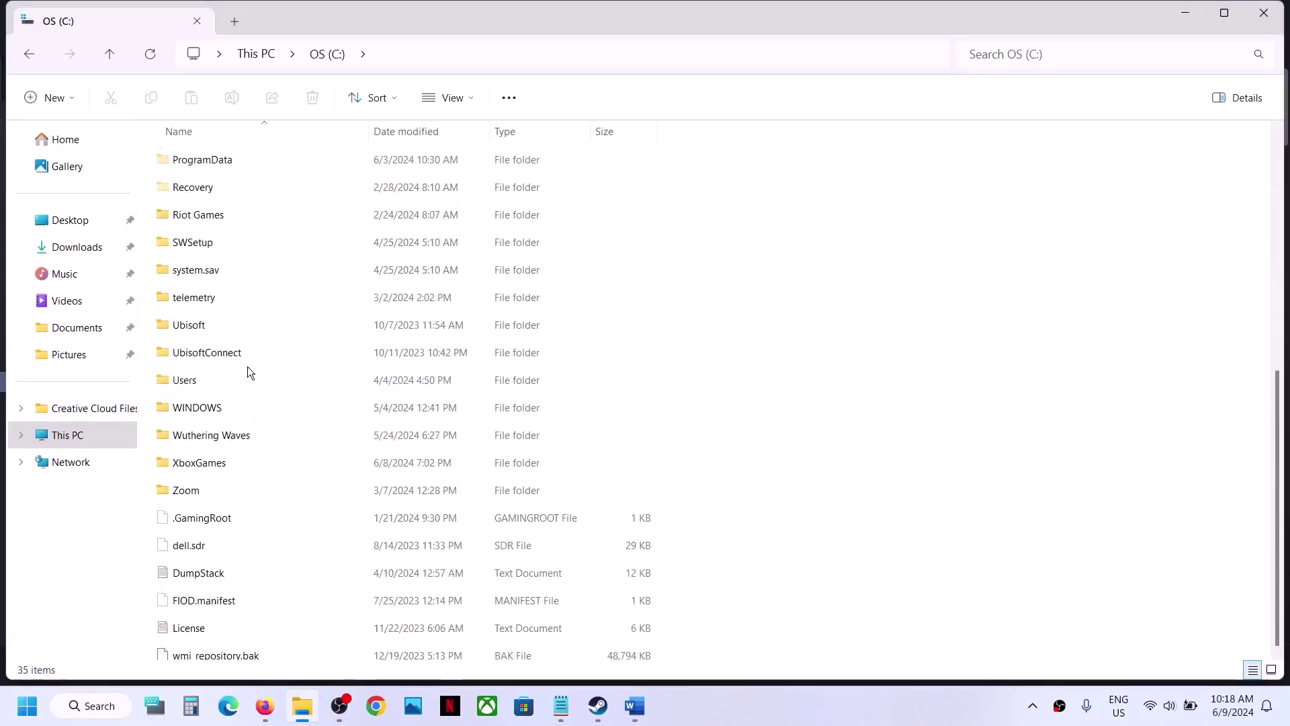
left_click(188, 378)
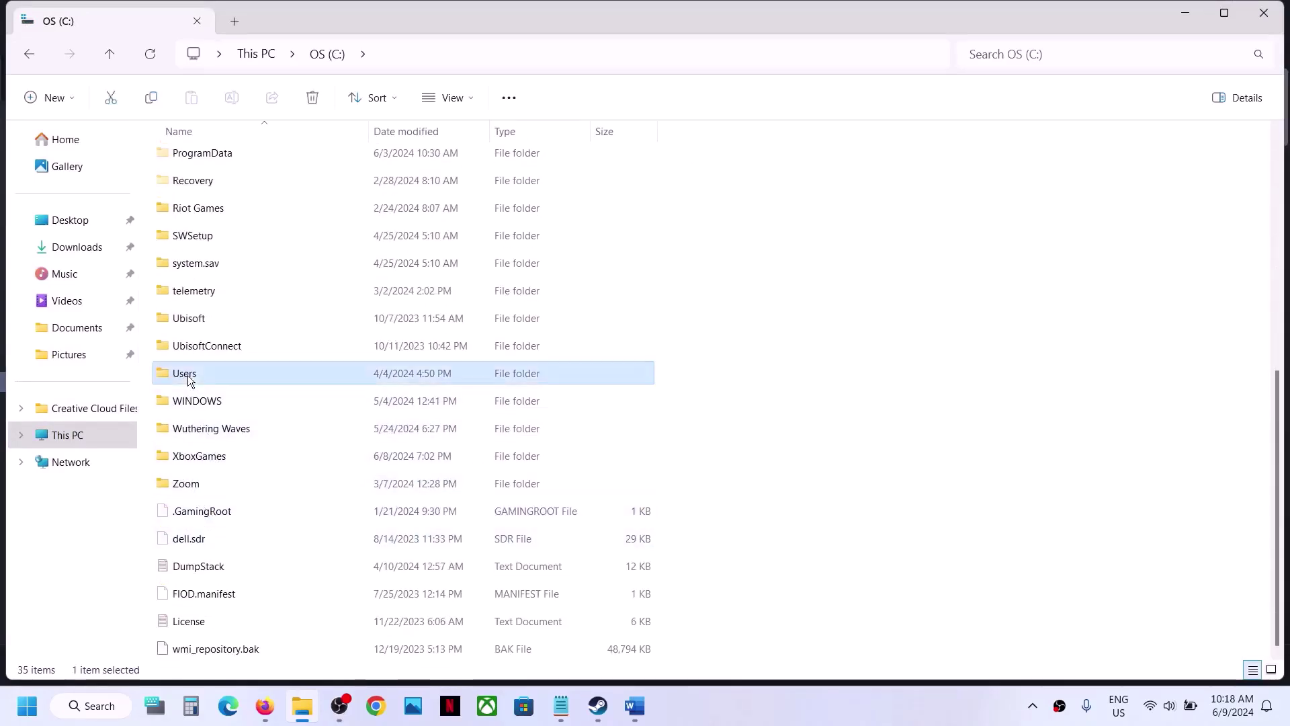
double_click(187, 375)
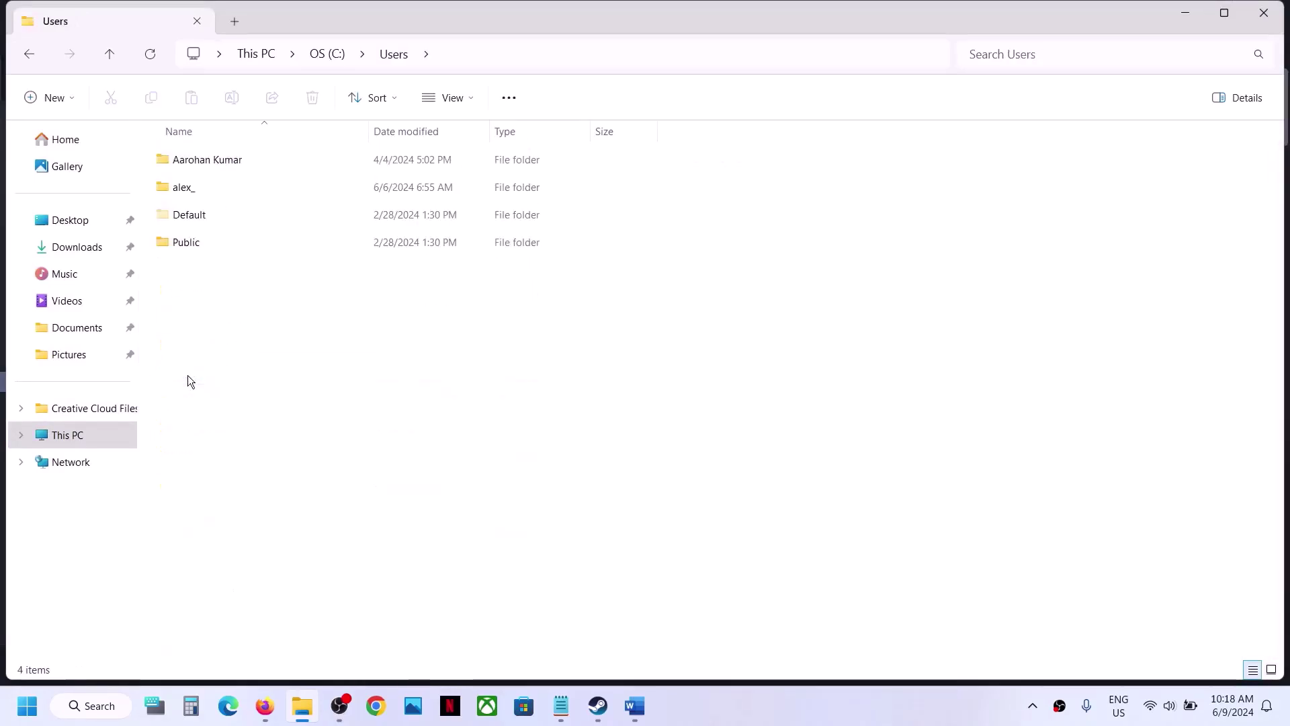
left_click(189, 191)
double_click(189, 191)
left_click(200, 303)
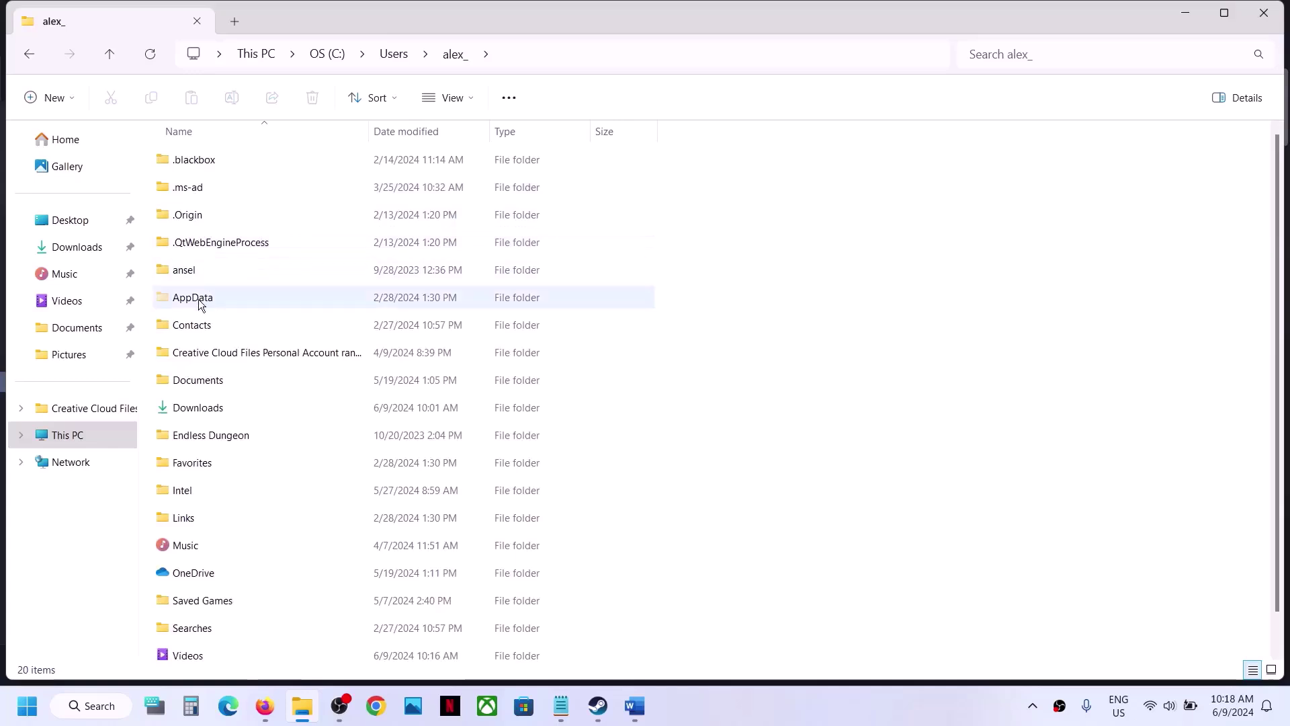
left_click(474, 95)
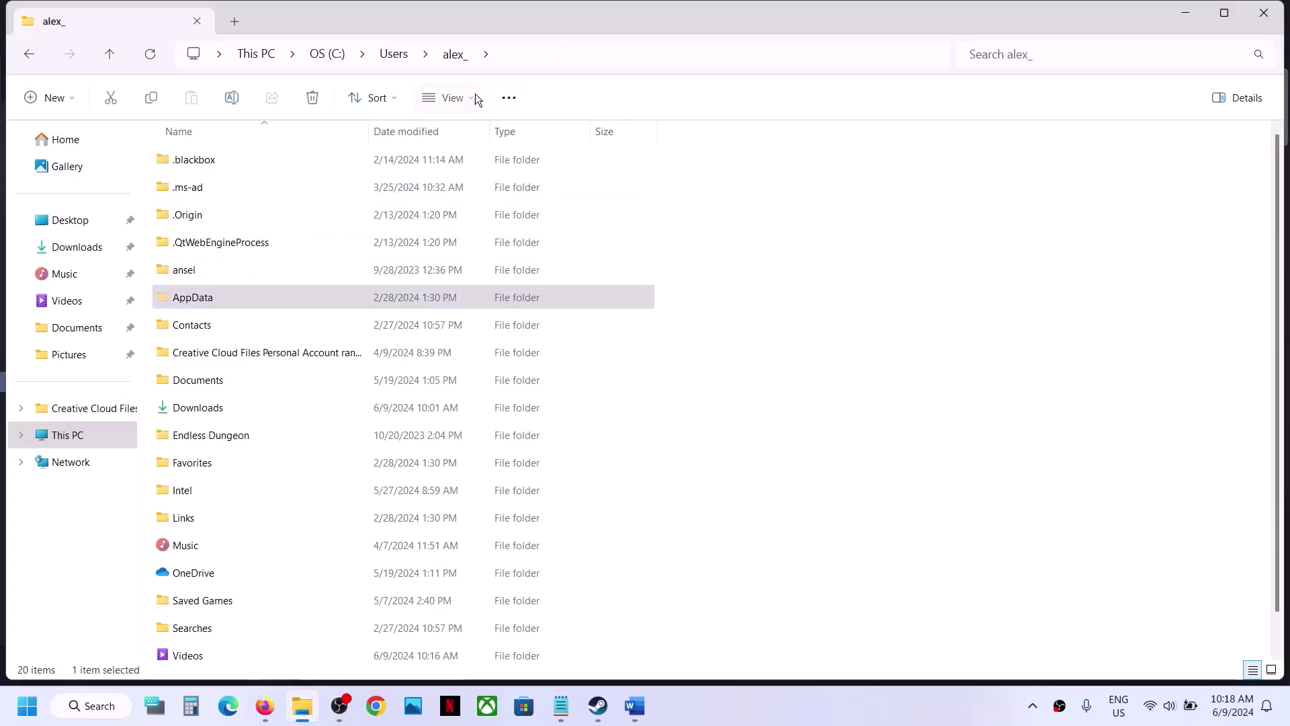
mouse_move(456, 409)
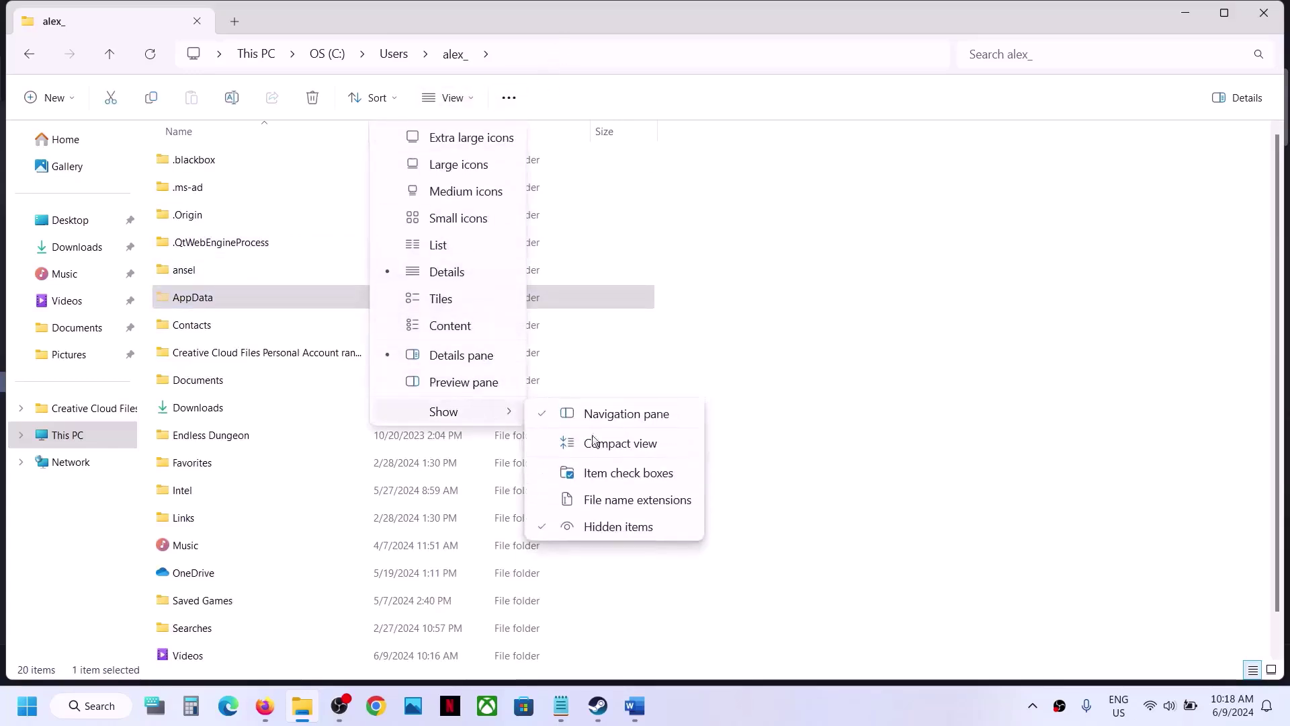
left_click(225, 290)
double_click(224, 290)
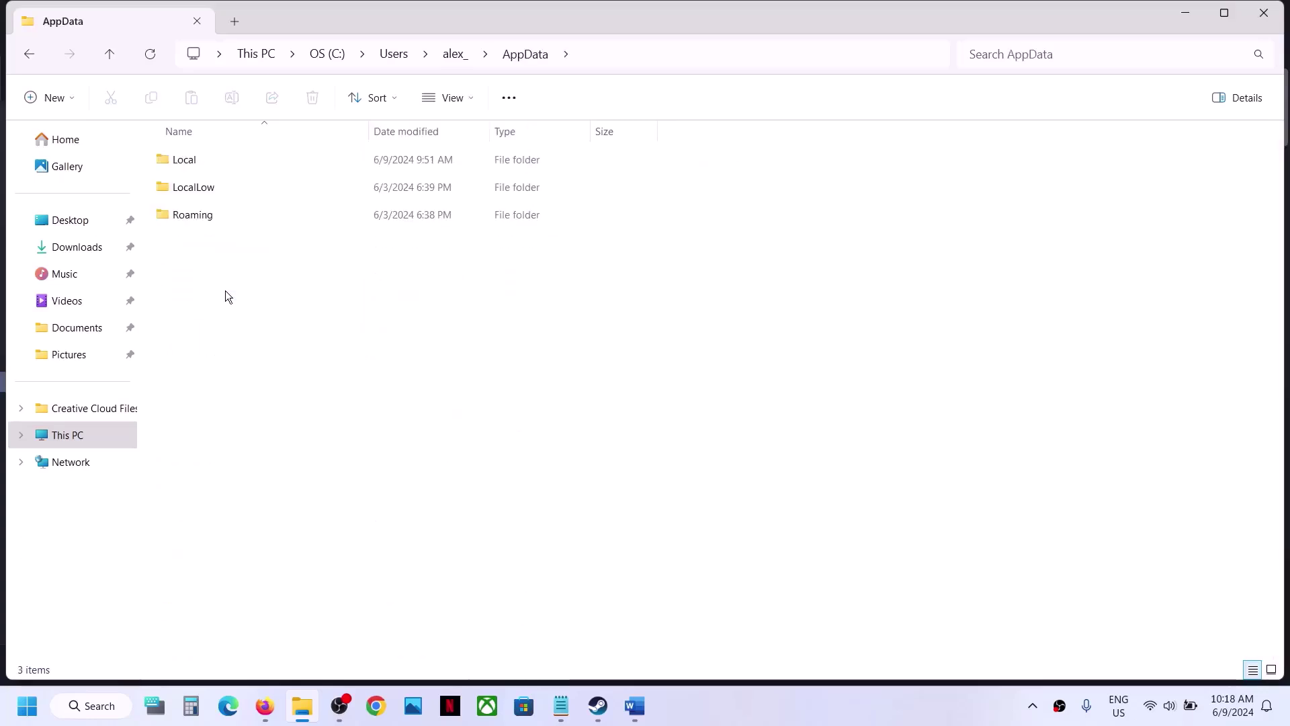
Open Local > Bodycam > Saved > SaveGames and delete SystemConfig.json
double_click(231, 159)
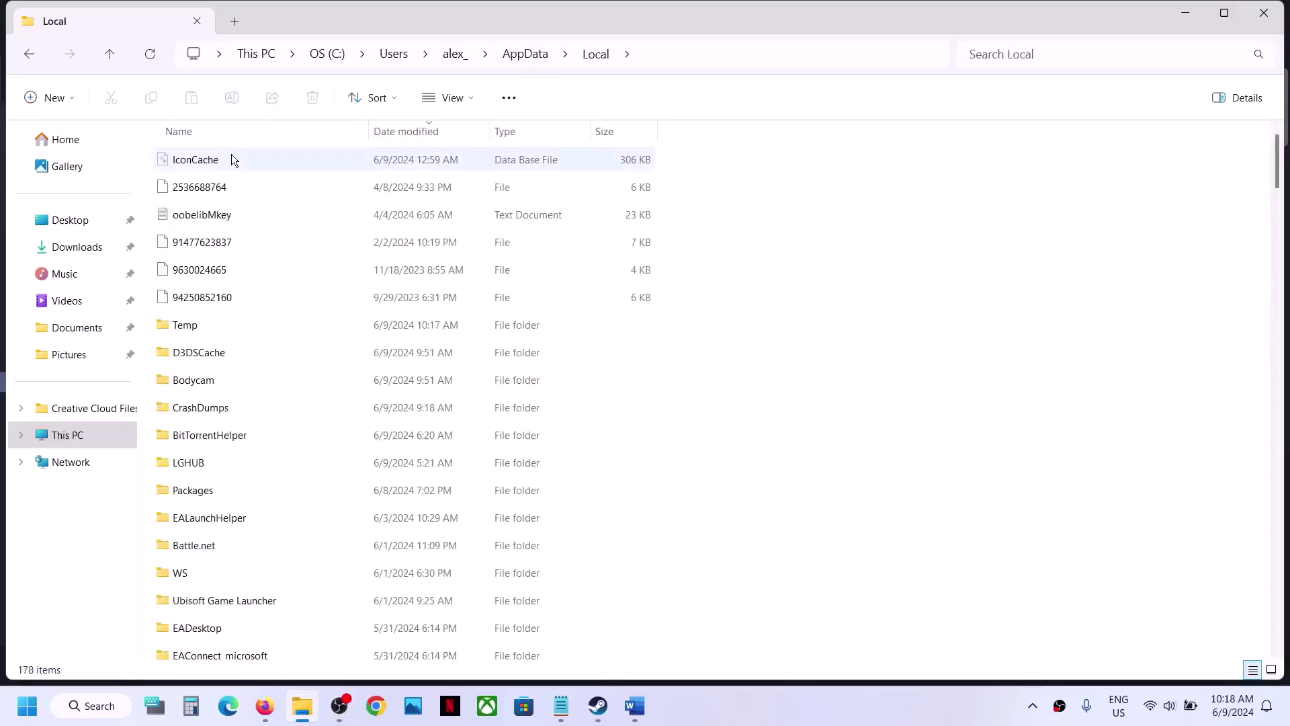
left_click(206, 384)
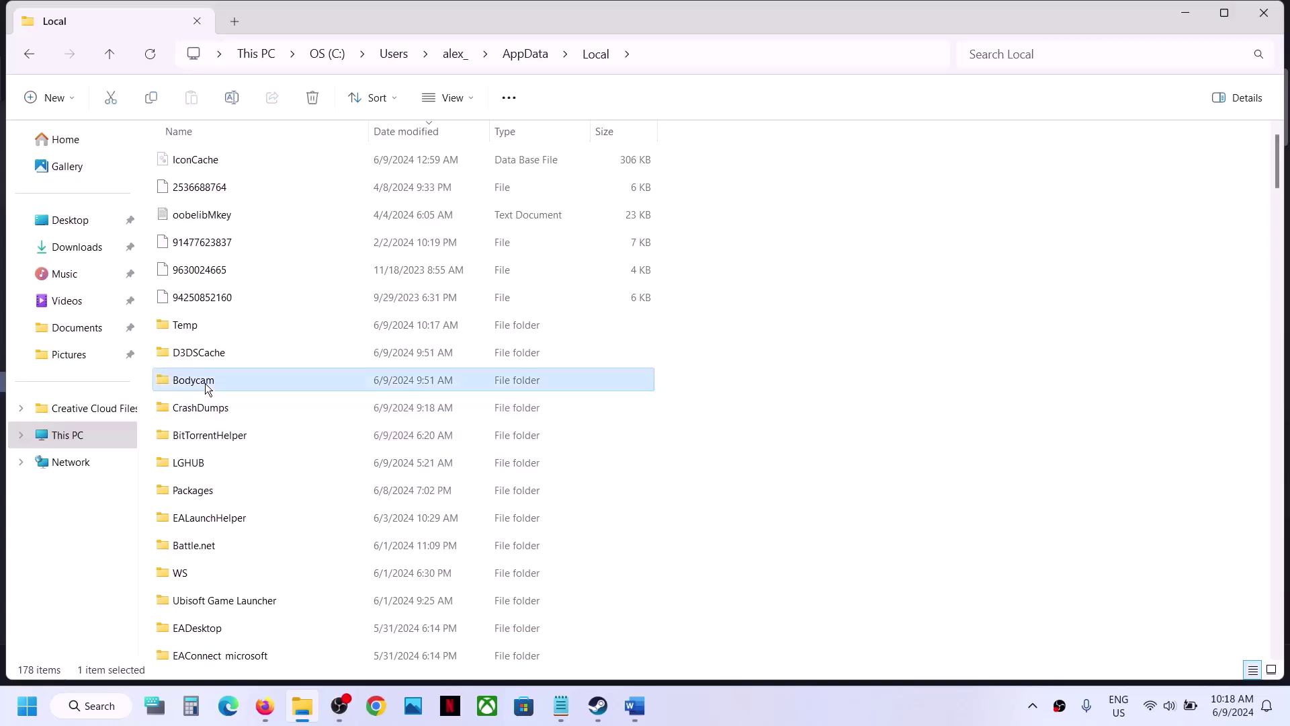
double_click(206, 383)
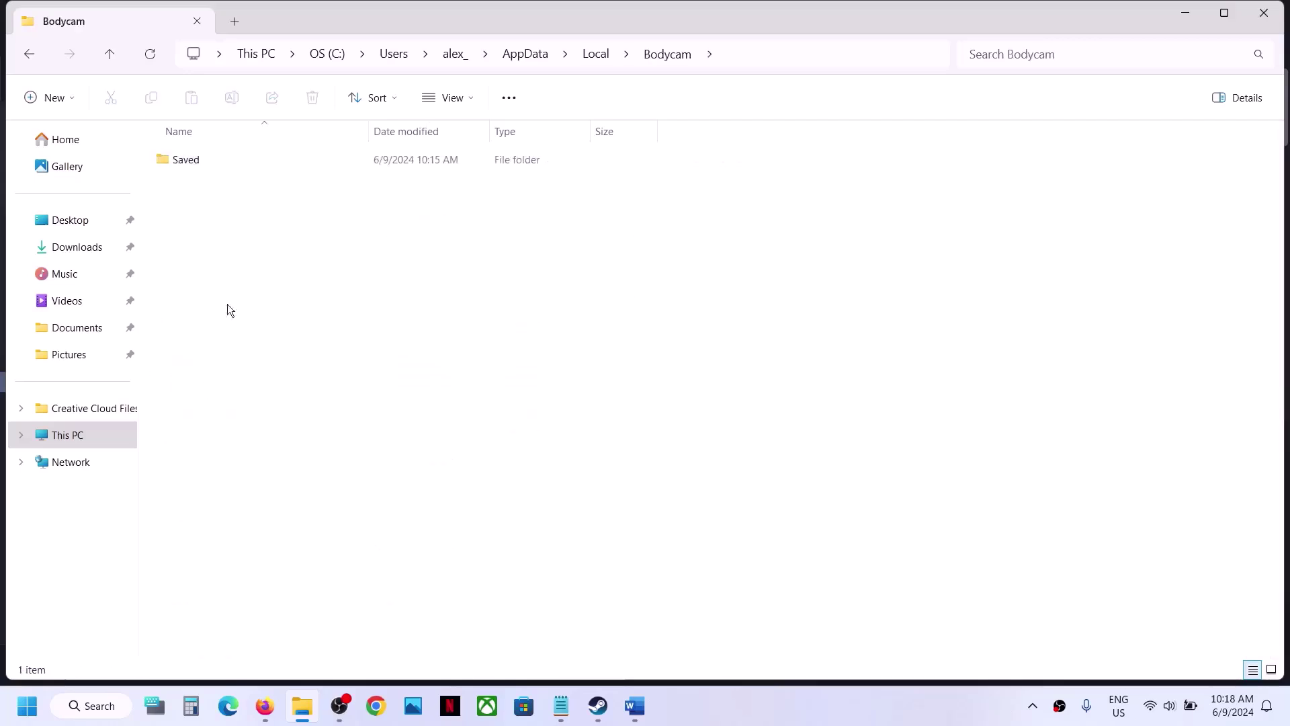
double_click(188, 160)
double_click(227, 215)
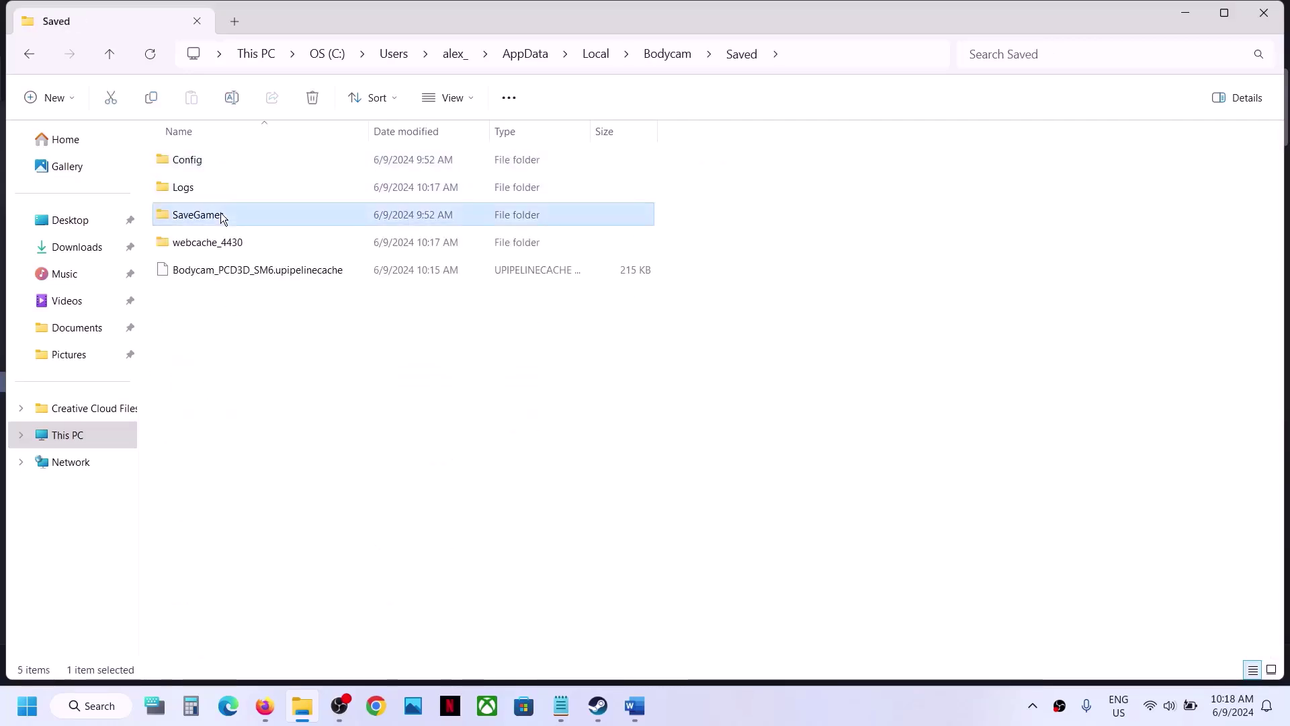
left_click(236, 219)
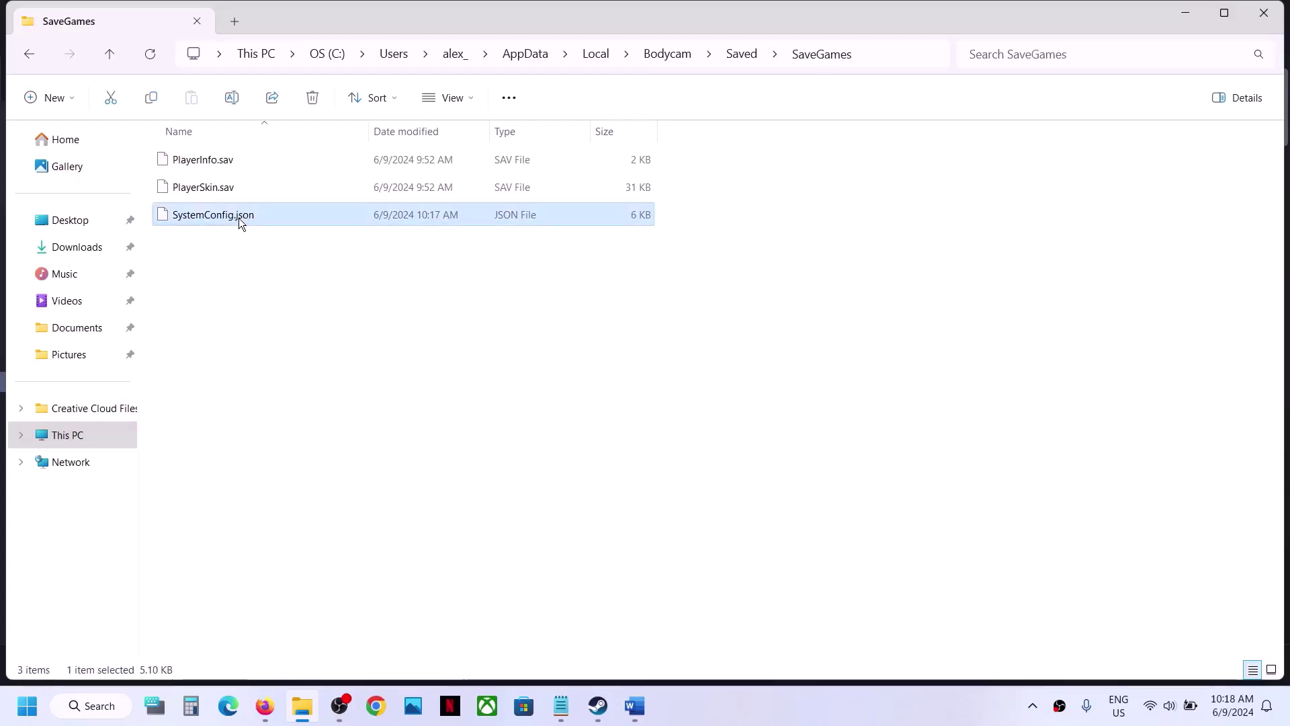
right_click(239, 218)
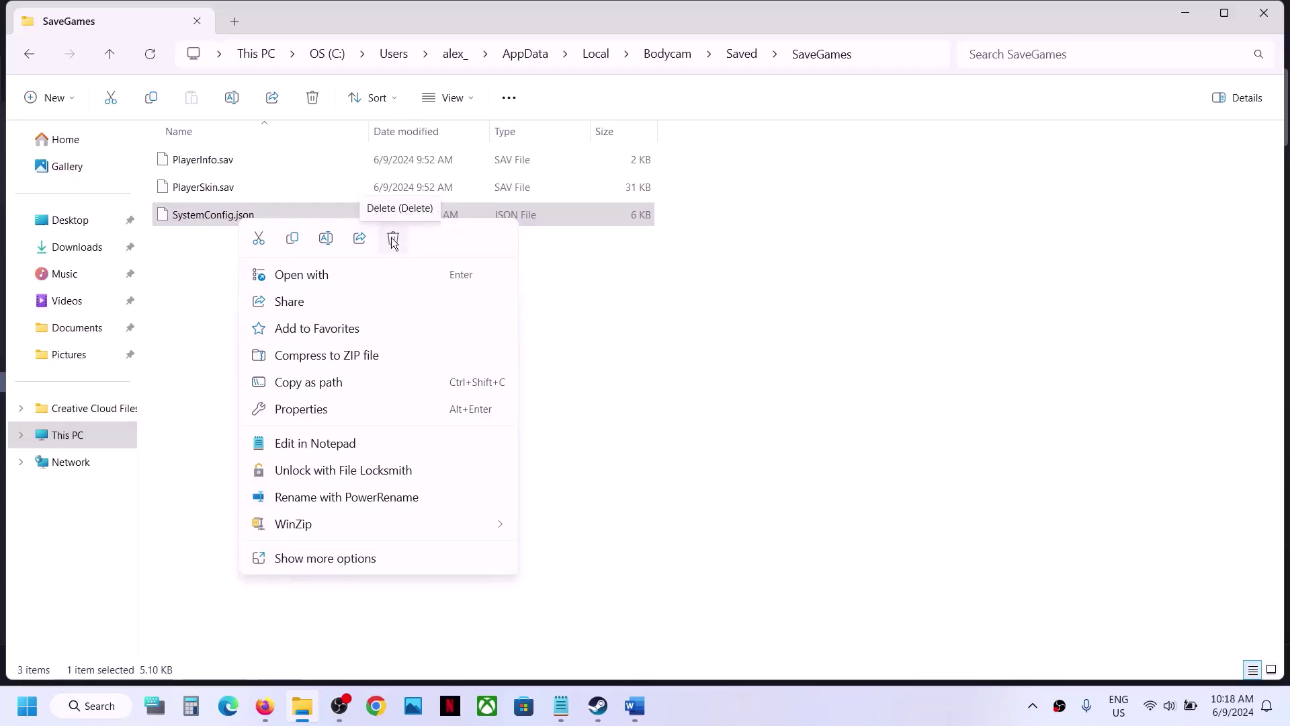
left_click(102, 56)
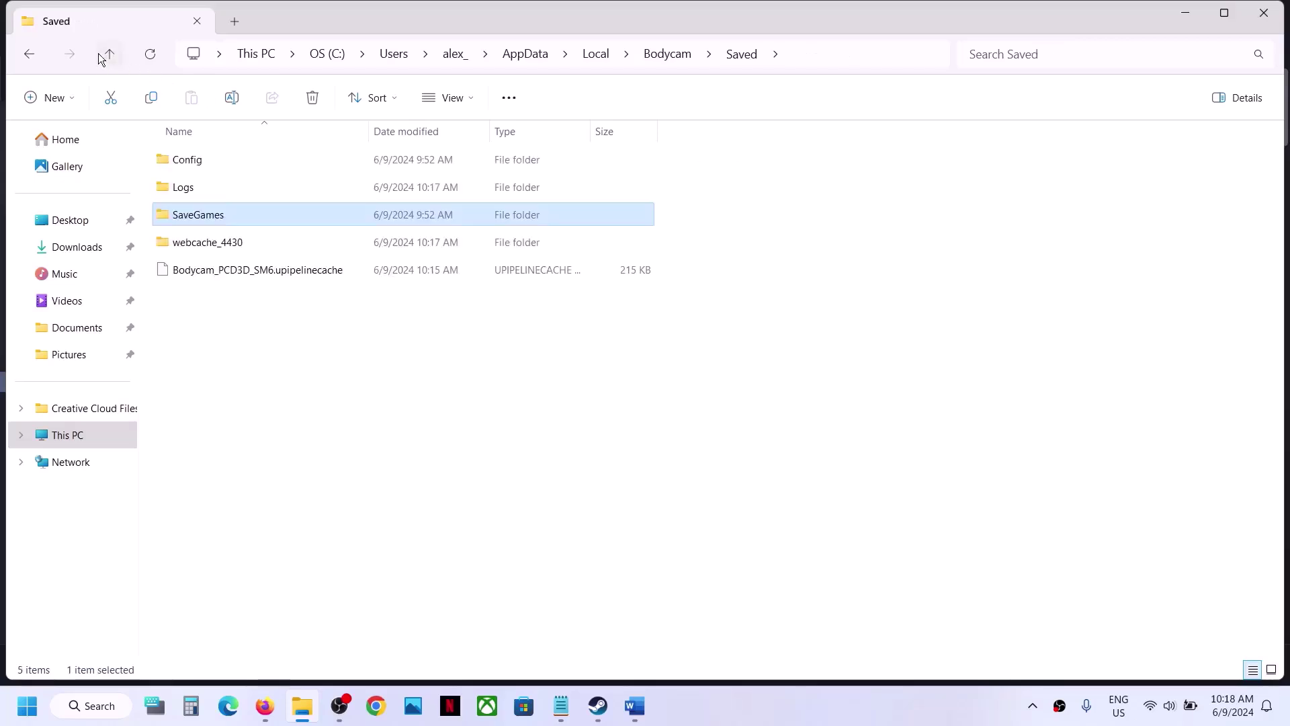
Go back up to the Local folder and delete the Bodycam folder
left_click(103, 56)
left_click(102, 57)
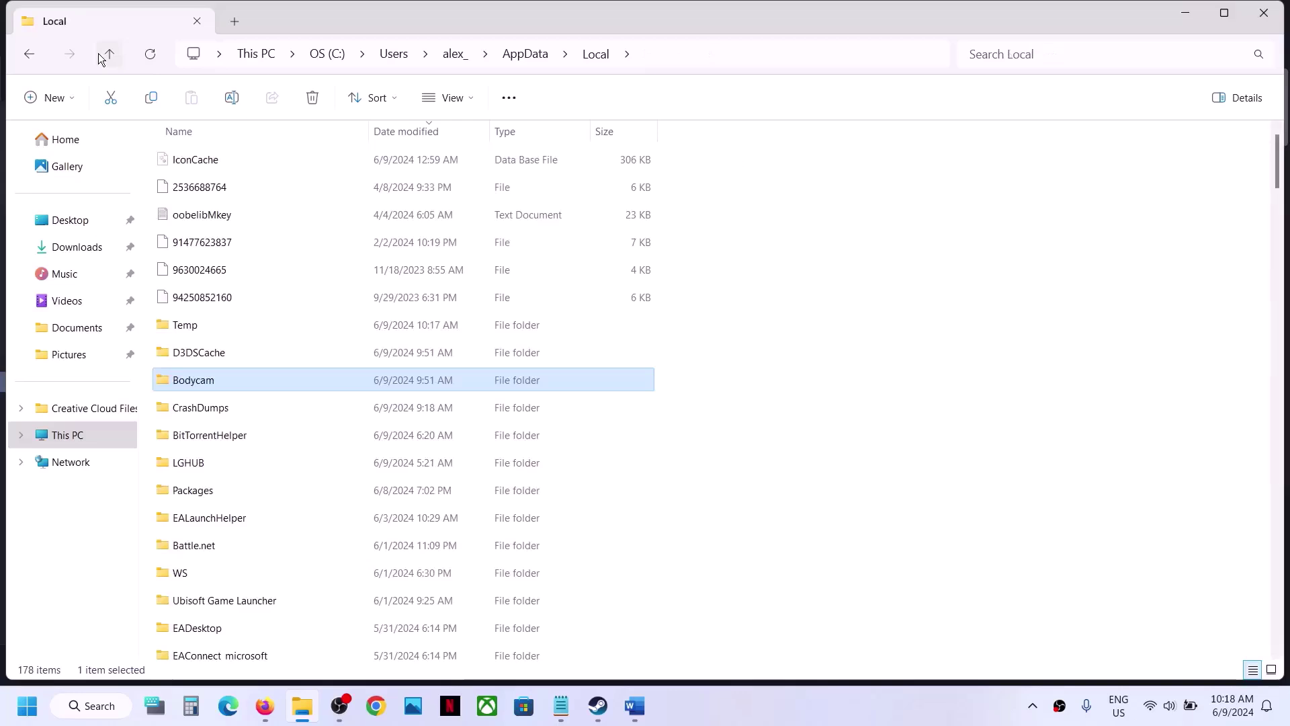
right_click(210, 379)
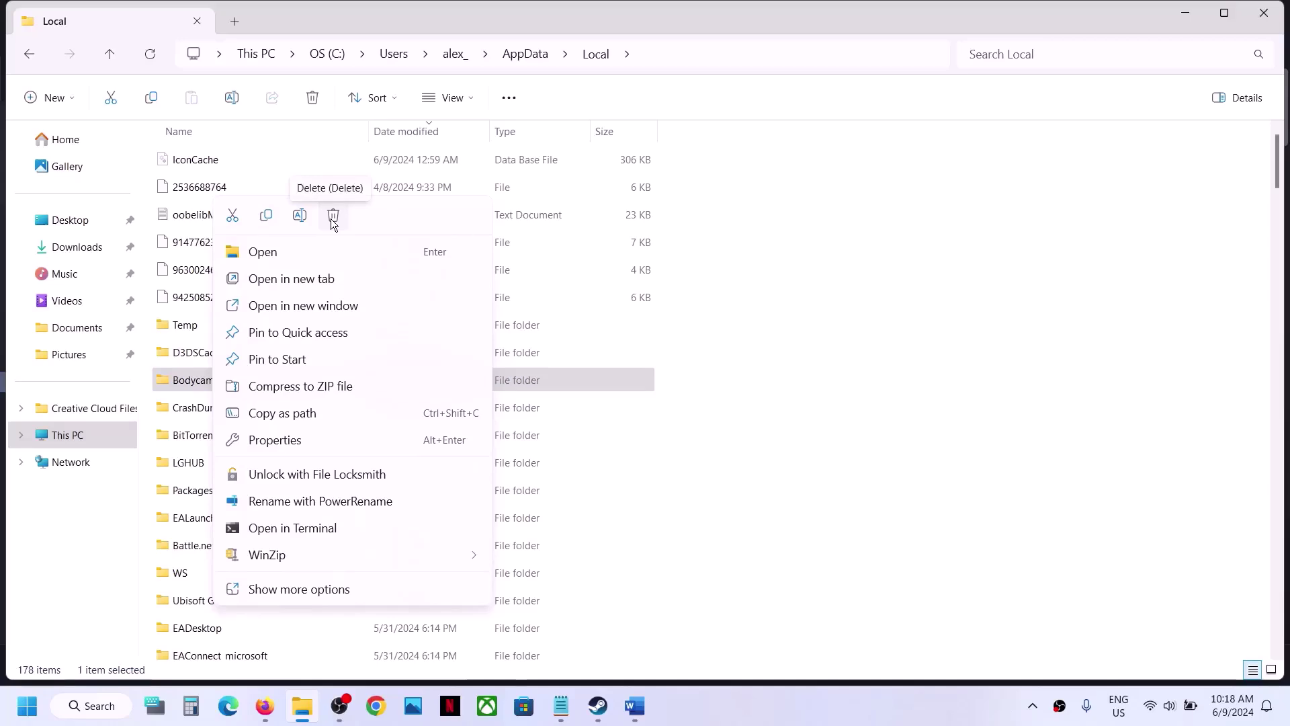
left_click(598, 705)
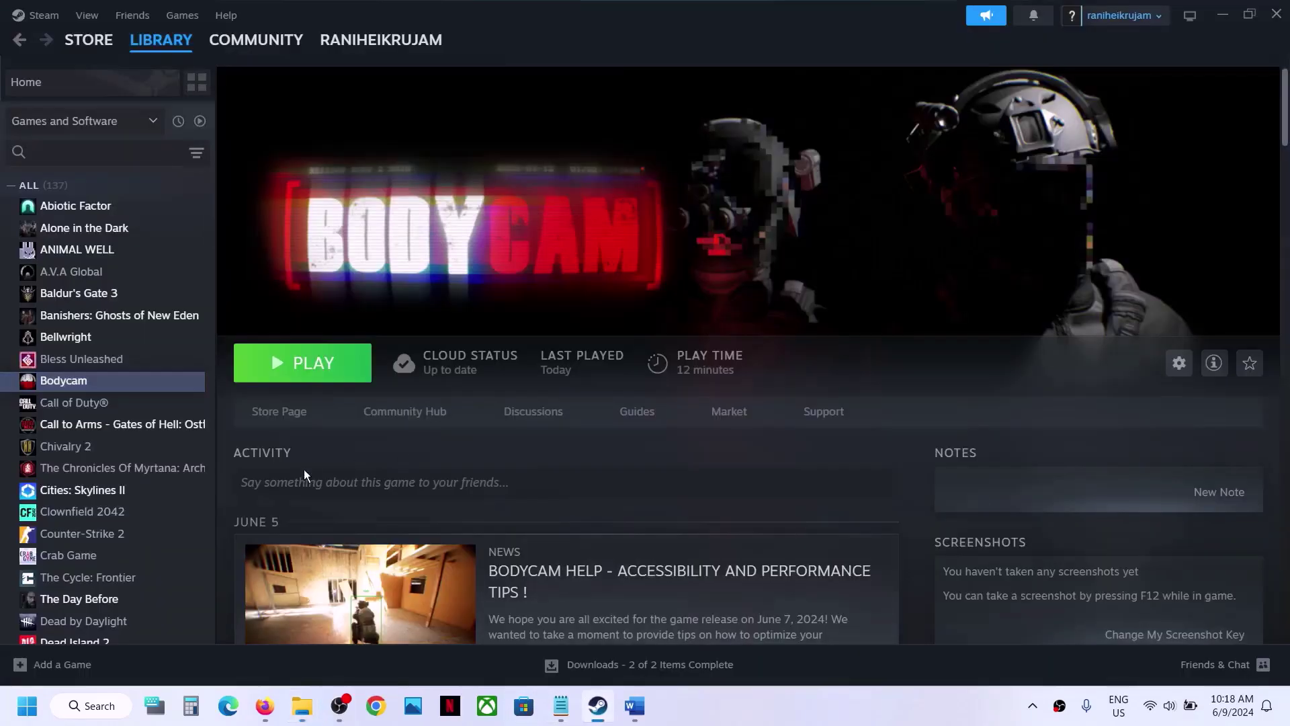
Read the Step 5 run-as-administrator instruction in the Word guide
left_click(635, 706)
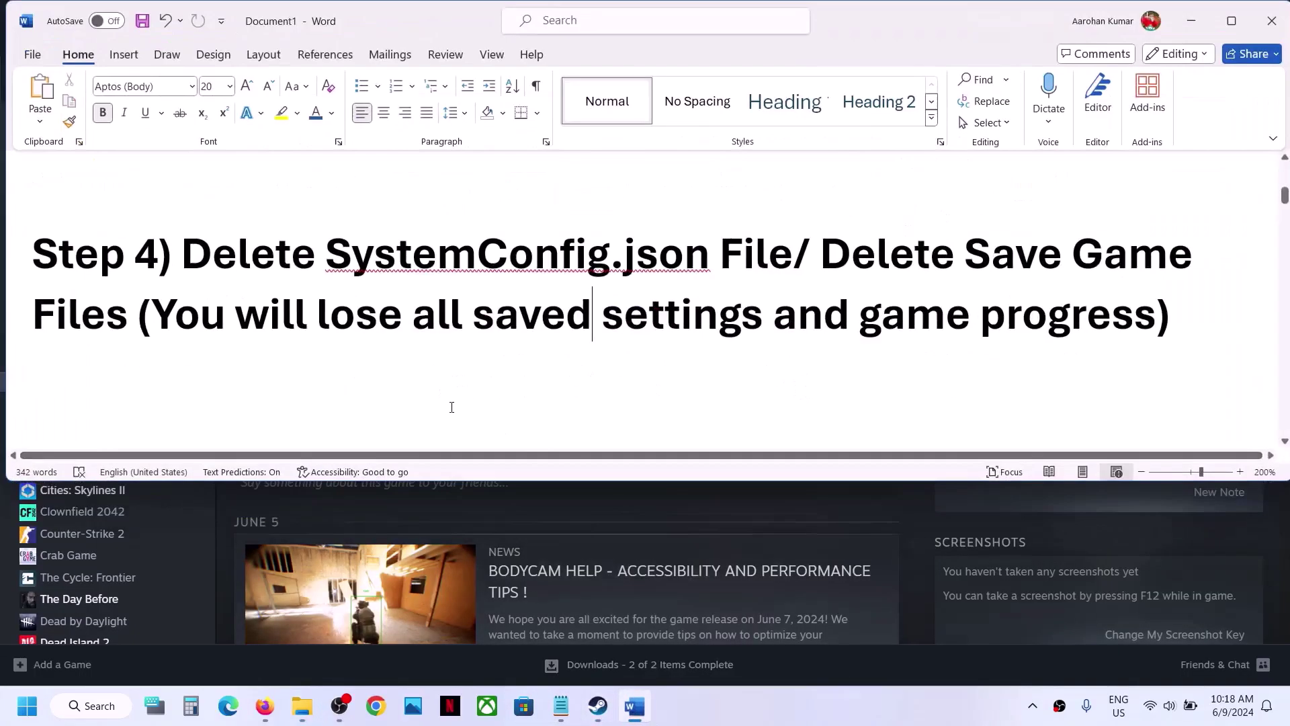
scroll(451, 406, "down", 5)
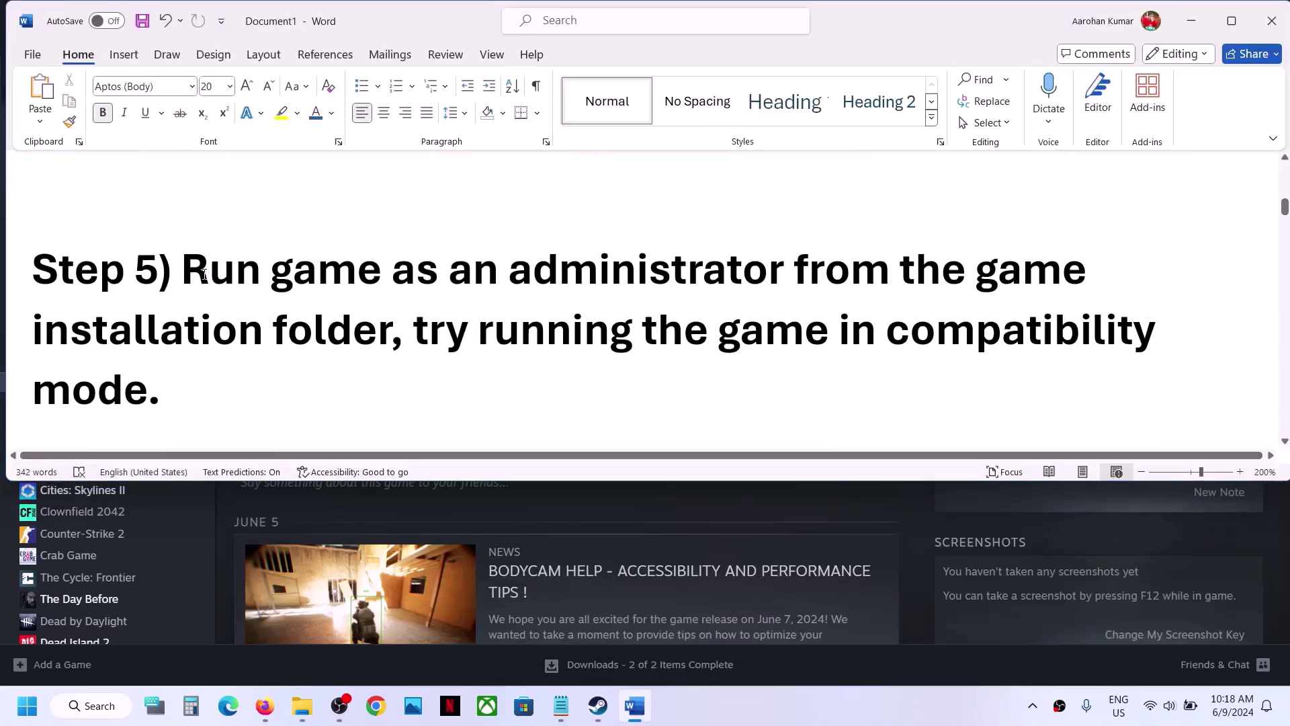
left_click_drag(204, 274, 471, 329)
key("alt+Tab")
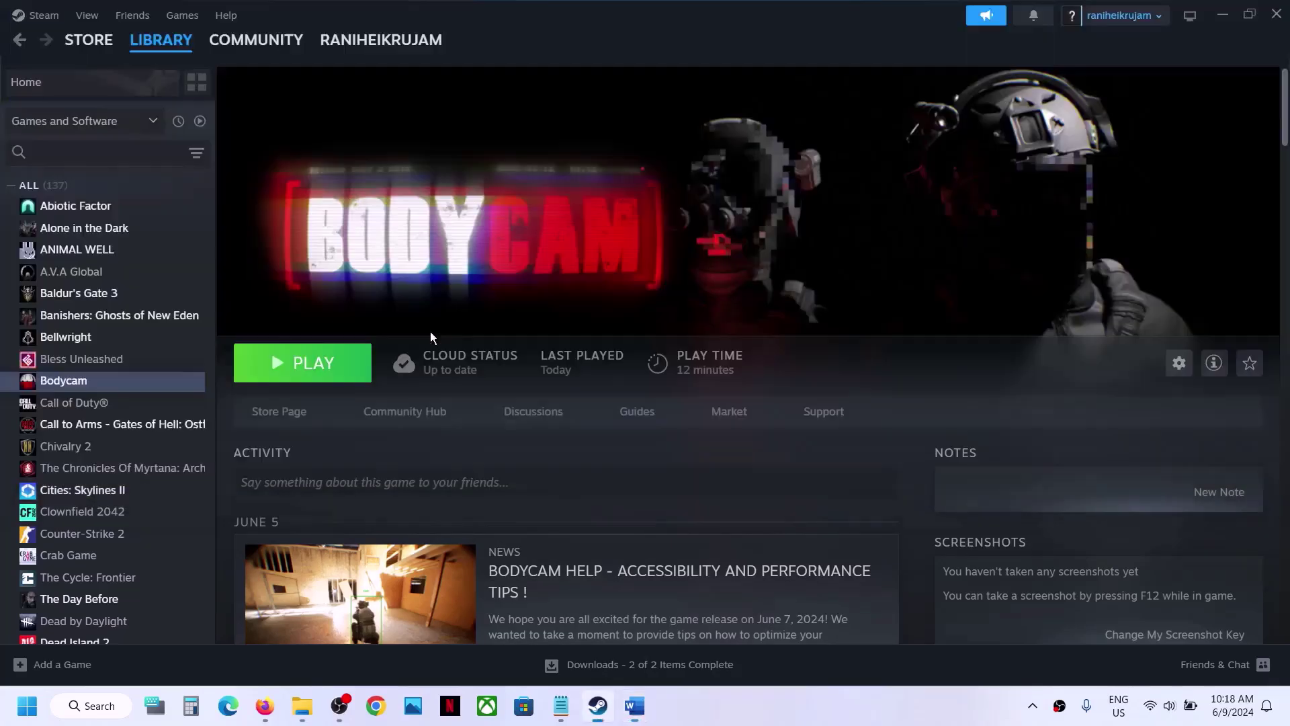
Open Bodycam's install folder through Manage > Browse local files in Steam
right_click(81, 385)
mouse_move(151, 501)
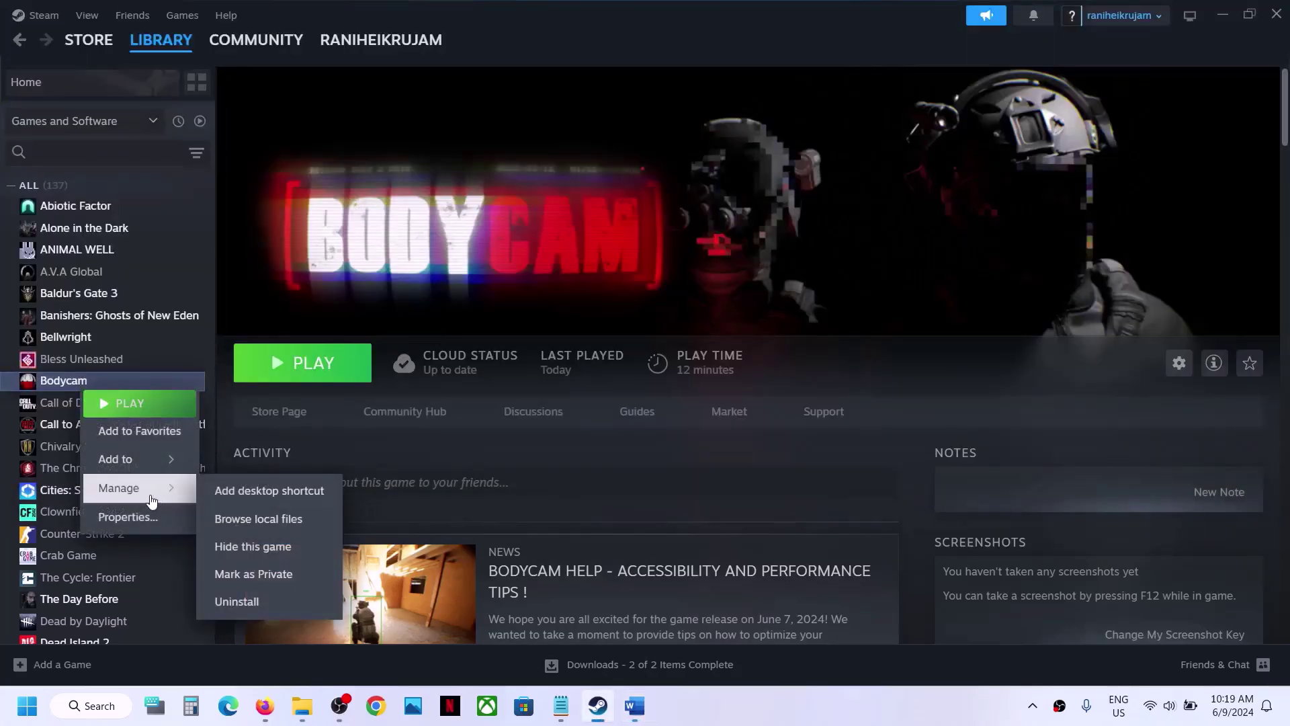
left_click(270, 521)
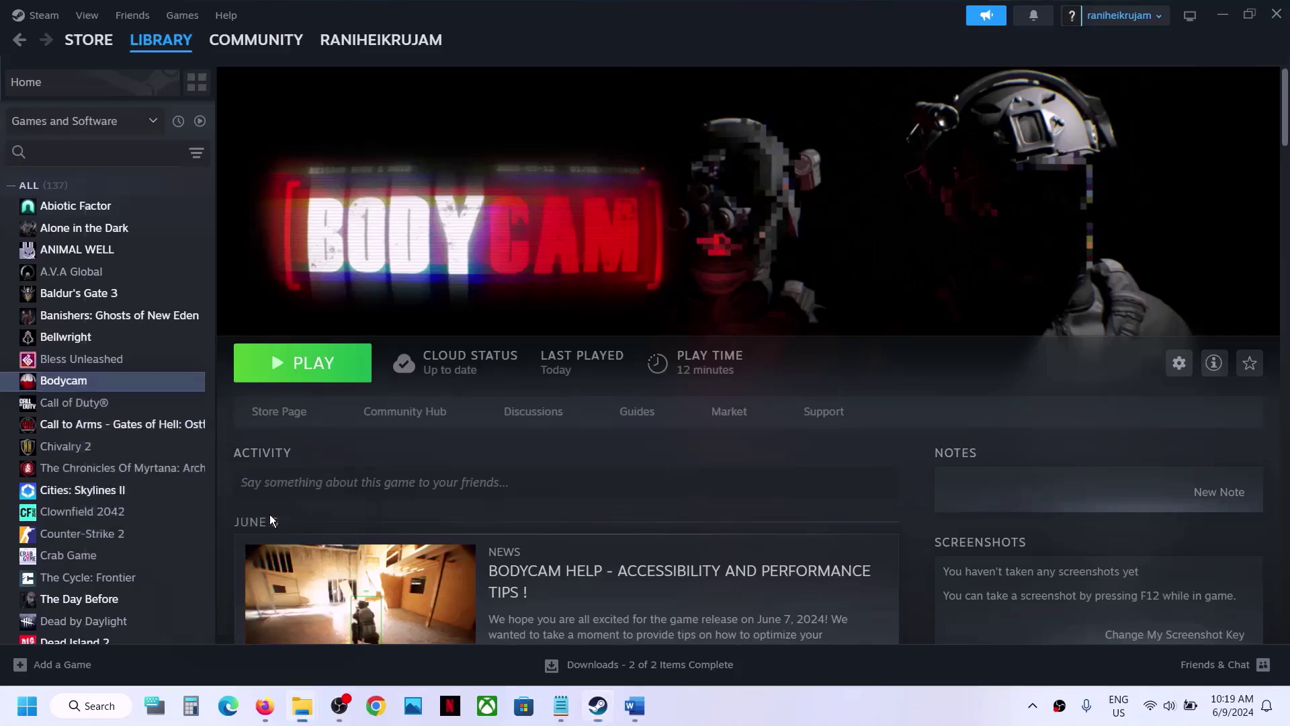
Set the Bodycam application to always run as administrator
left_click(216, 220)
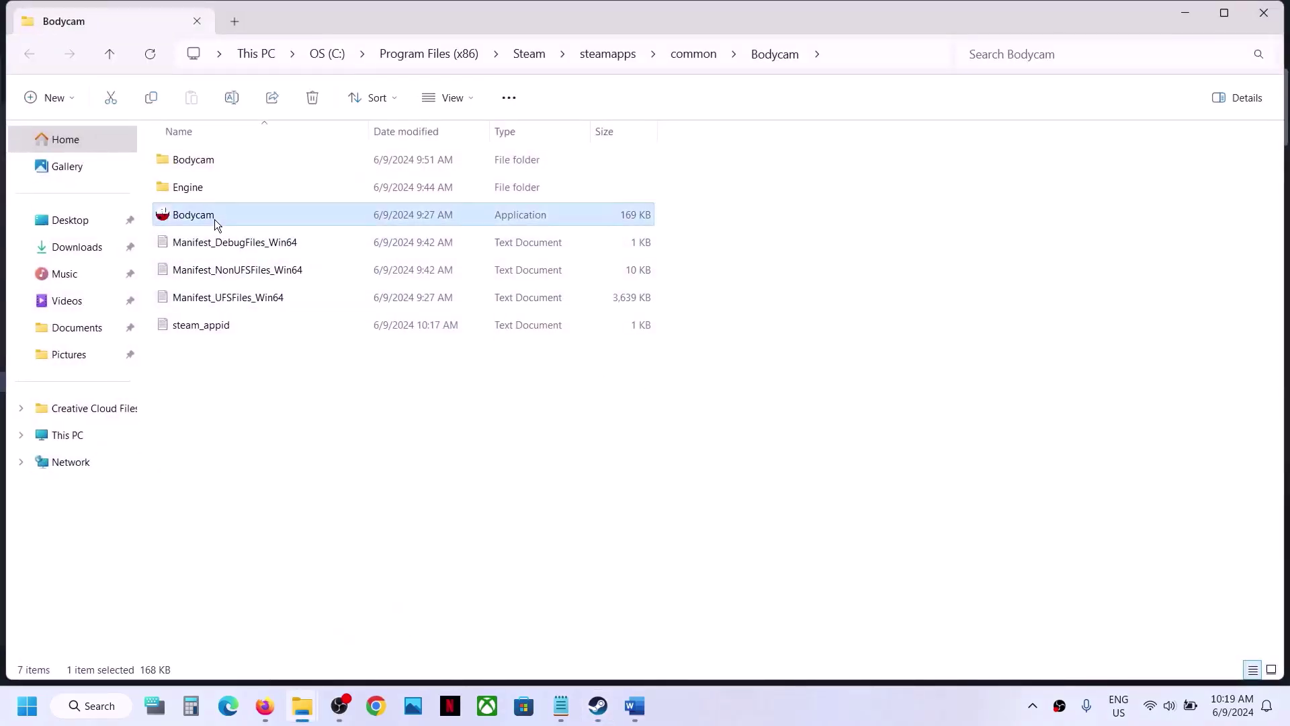
right_click(215, 219)
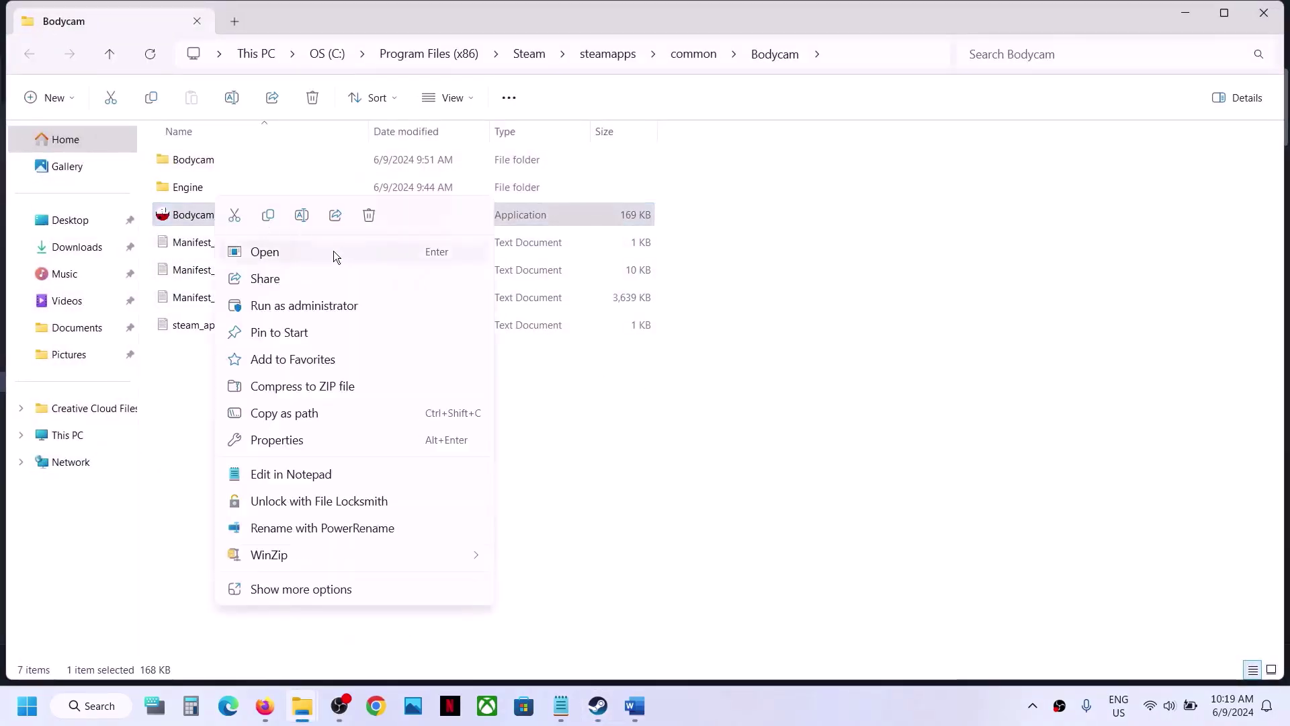
left_click(286, 440)
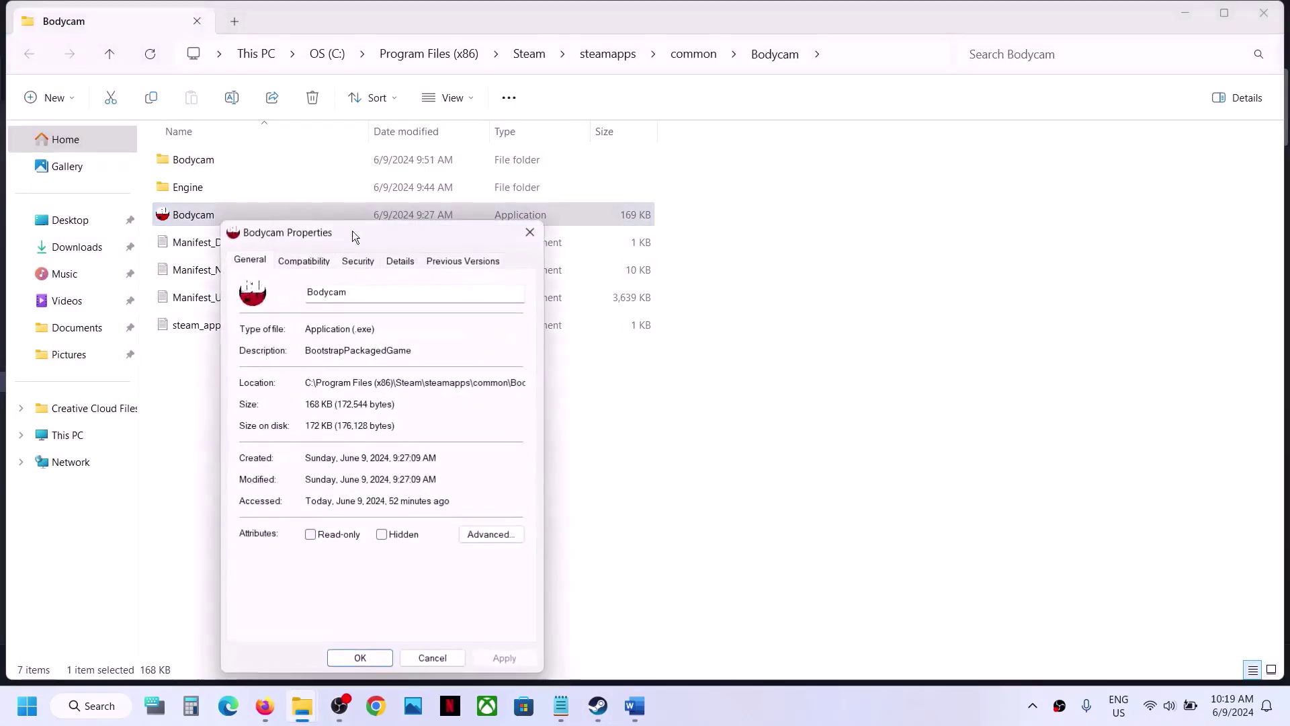
left_click(313, 258)
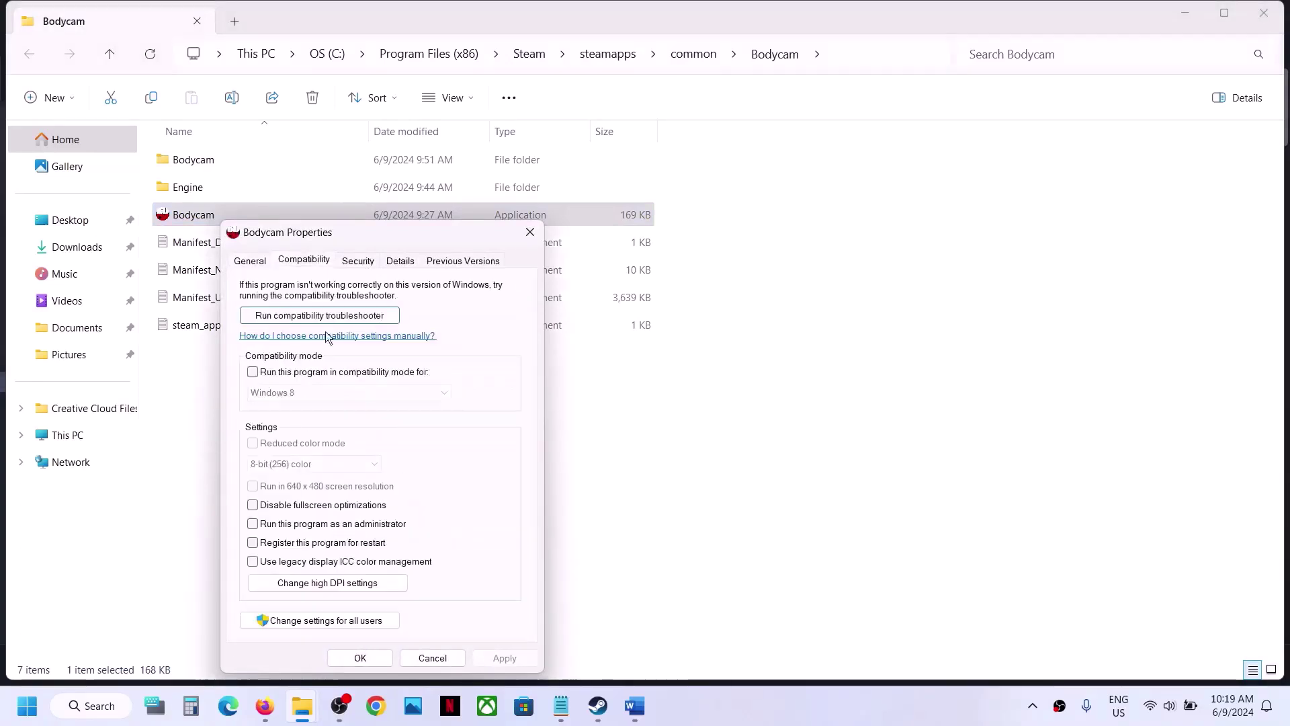
left_click(252, 524)
left_click(505, 657)
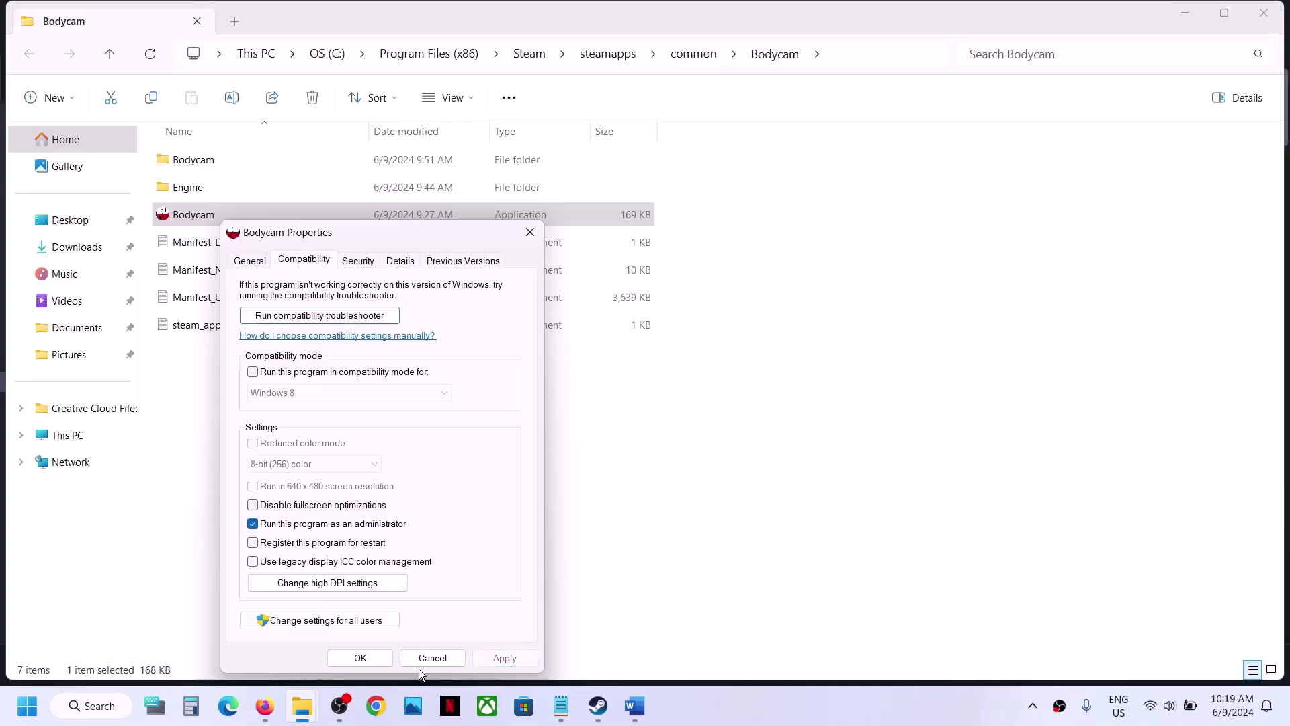
left_click(373, 656)
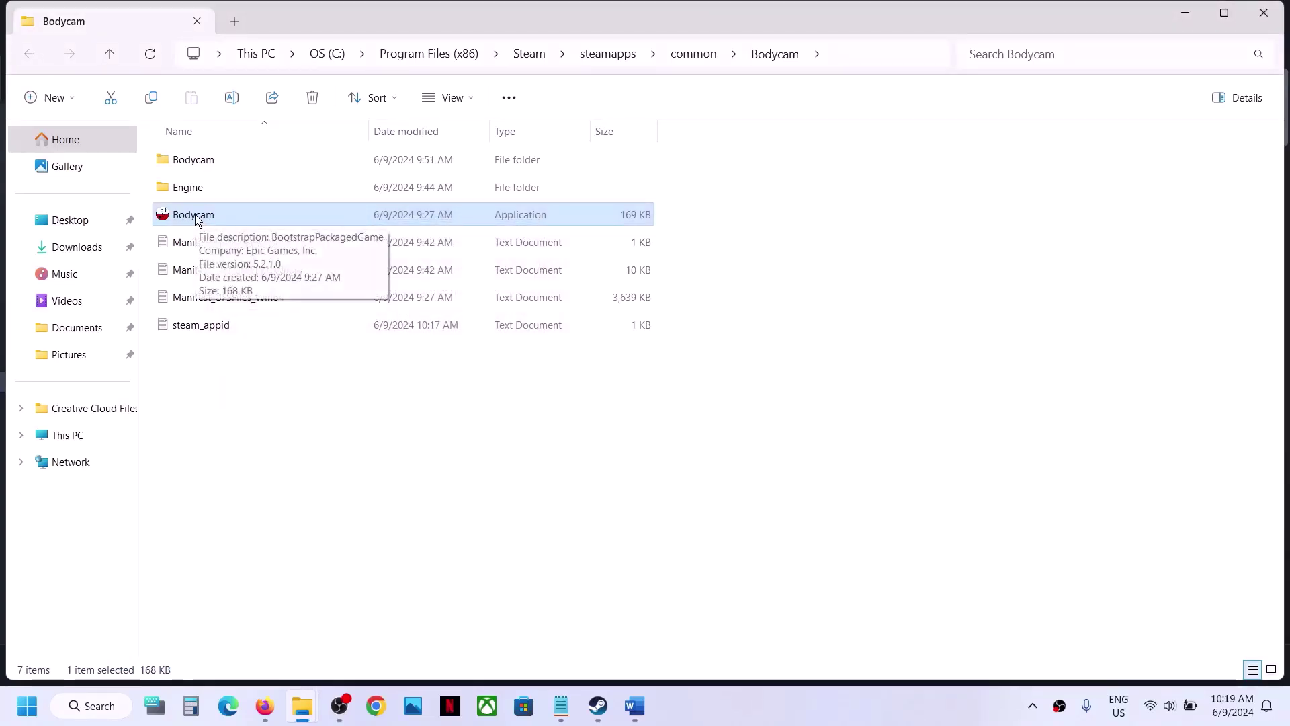
Turn on compatibility mode for the Bodycam application
right_click(195, 215)
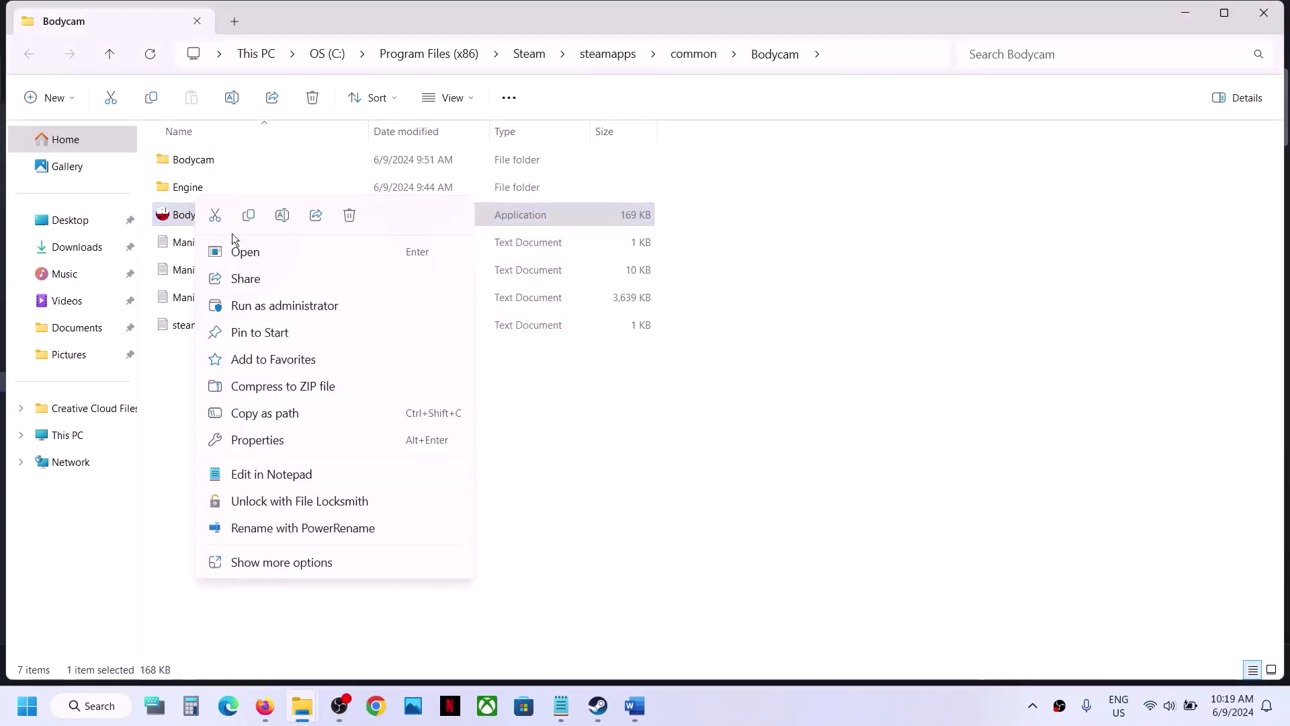
left_click(283, 440)
left_click(289, 257)
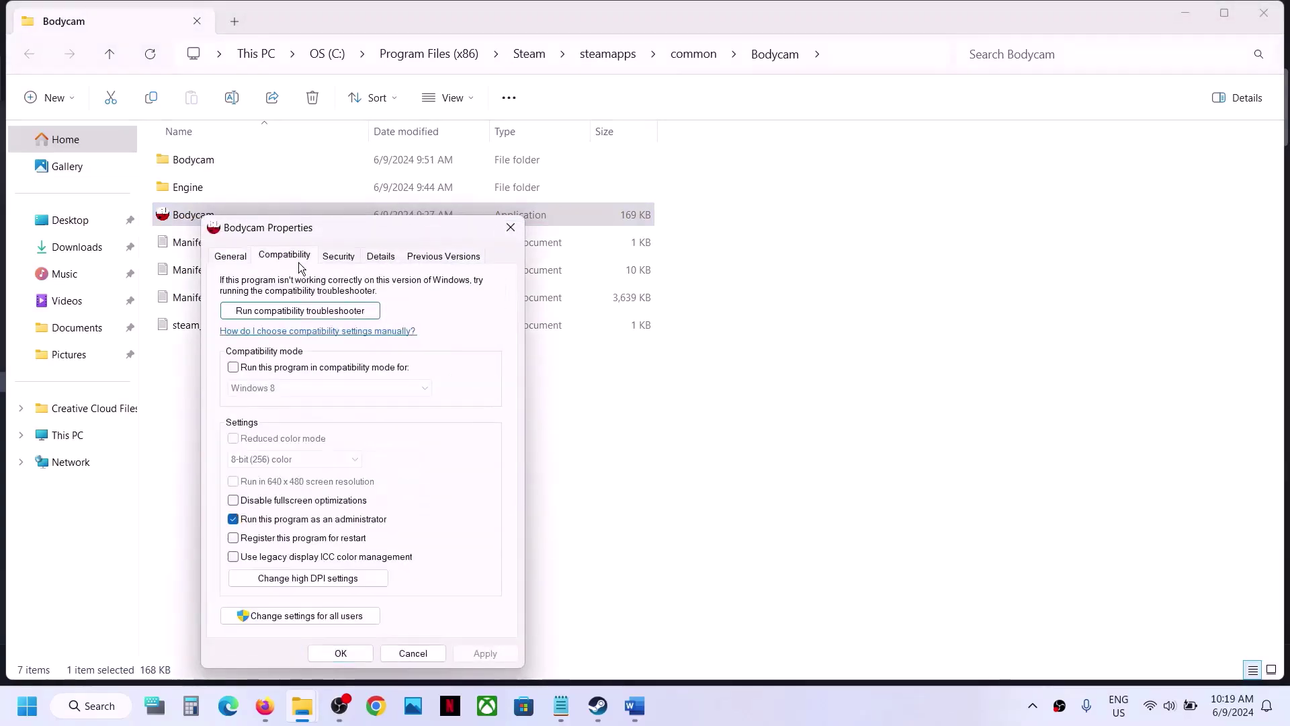
left_click(232, 368)
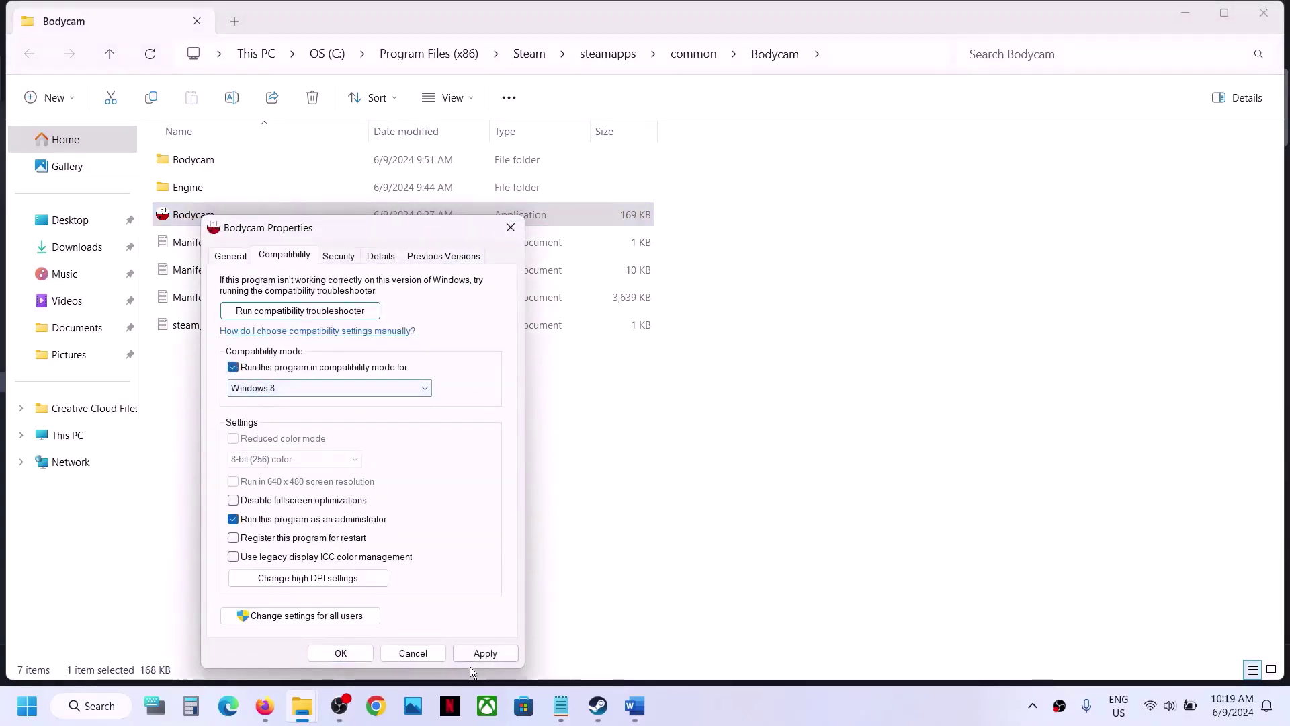
left_click(477, 654)
left_click(357, 655)
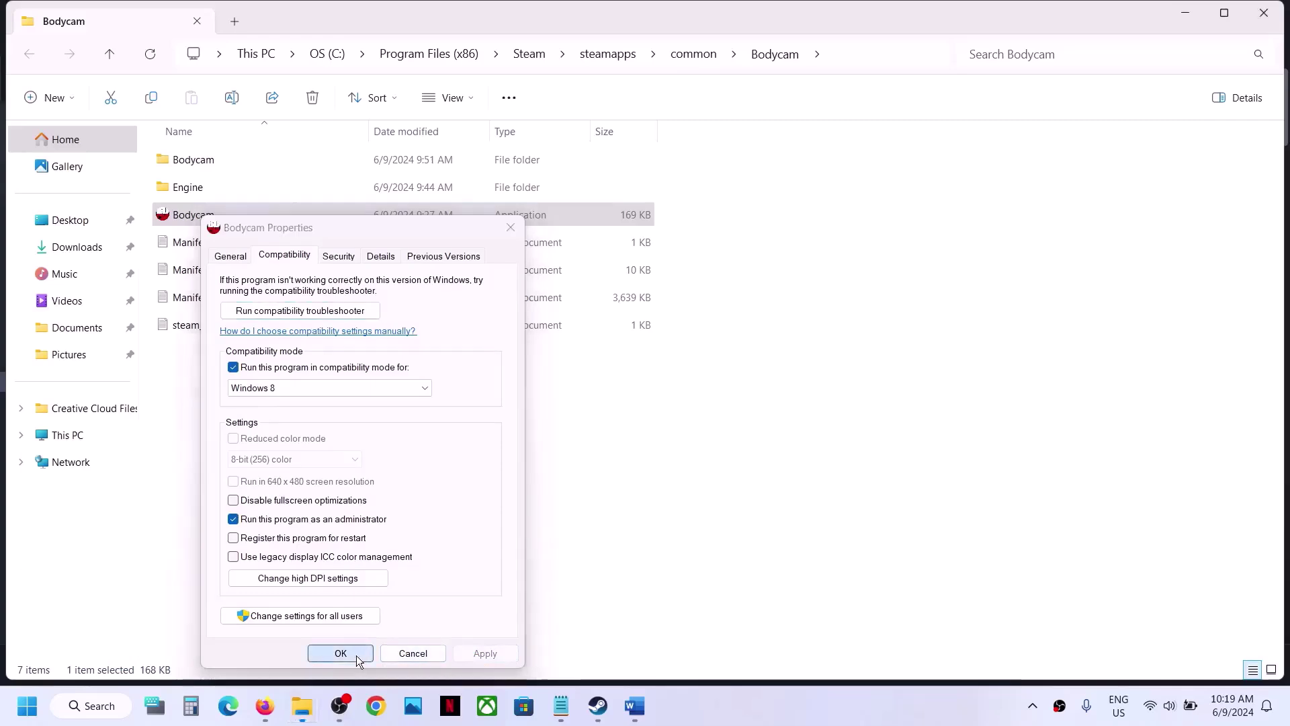
Set compatibility mode to Windows 7 and disable fullscreen optimizations for Bodycam
right_click(211, 224)
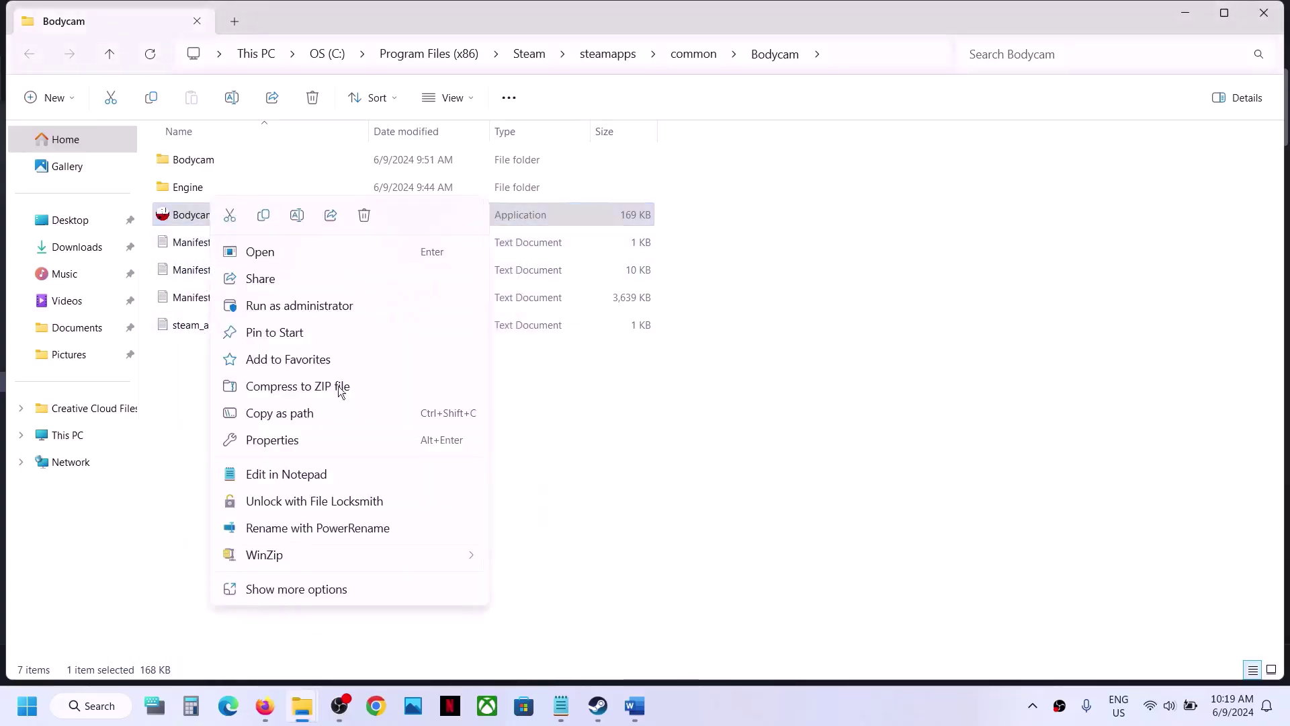
left_click(289, 436)
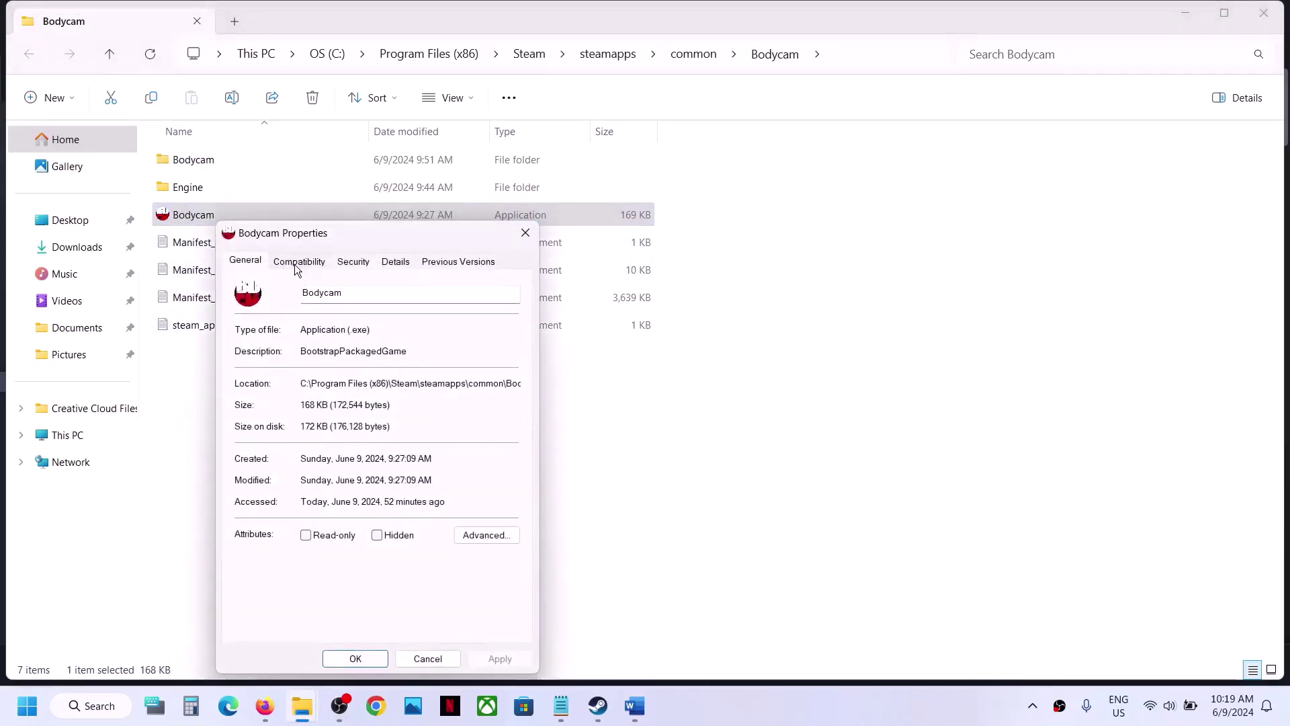
left_click(297, 262)
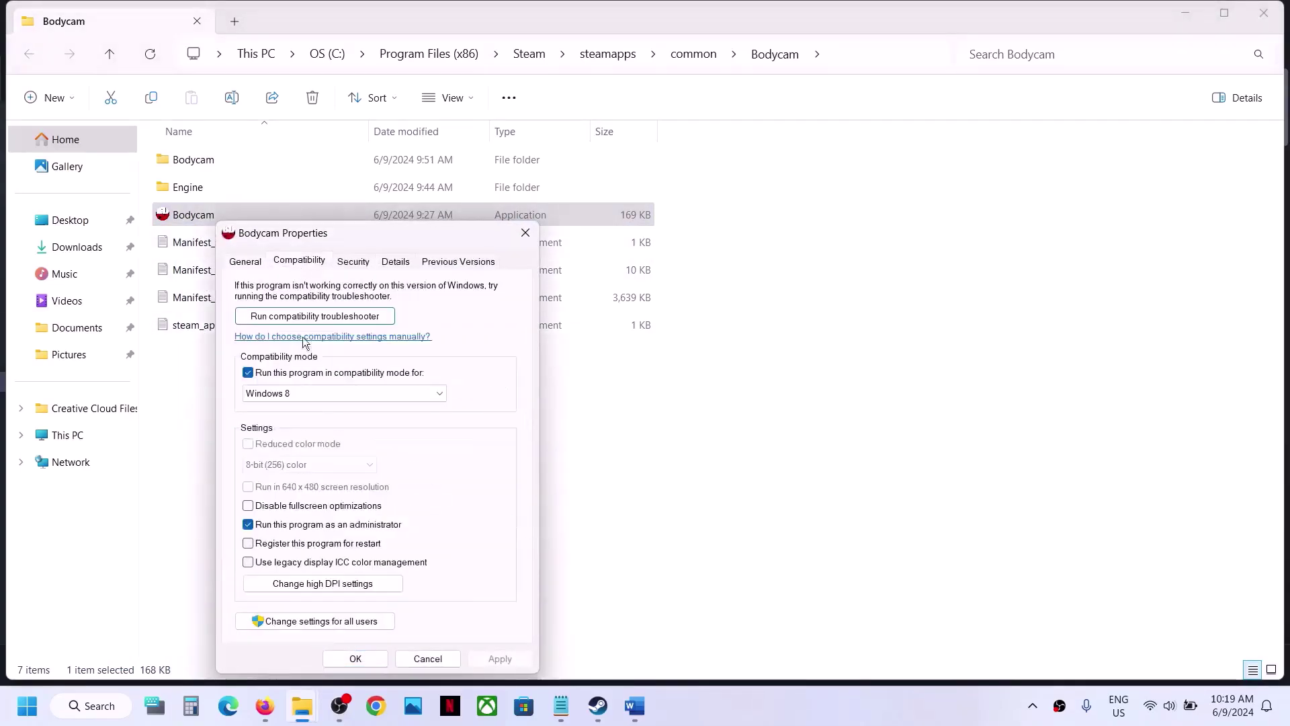
left_click(263, 403)
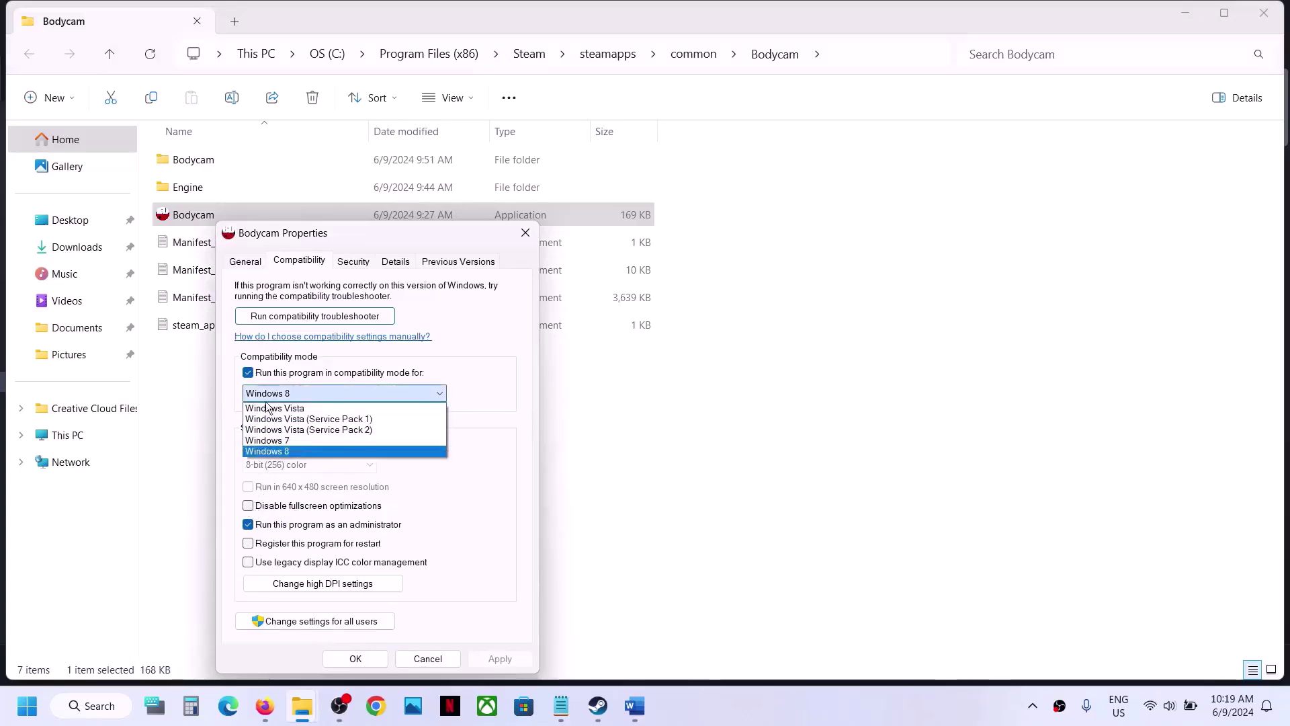
left_click(265, 442)
left_click(492, 659)
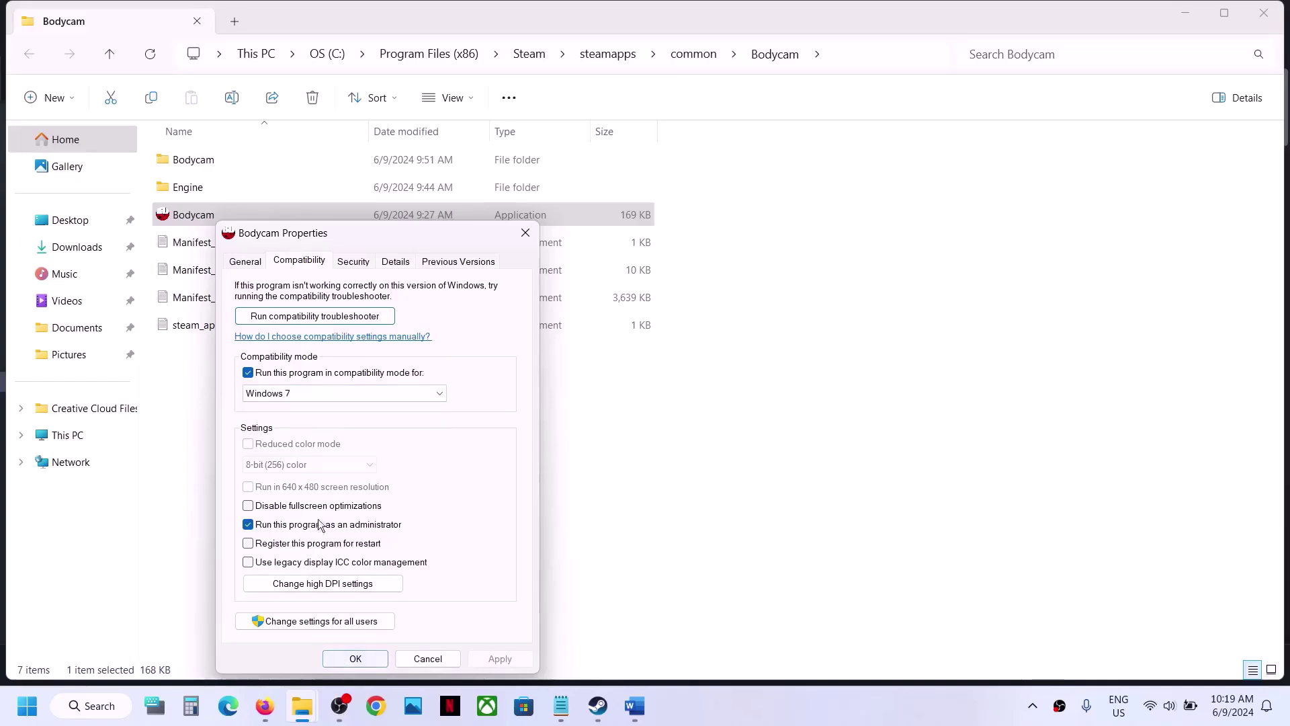
left_click(246, 511)
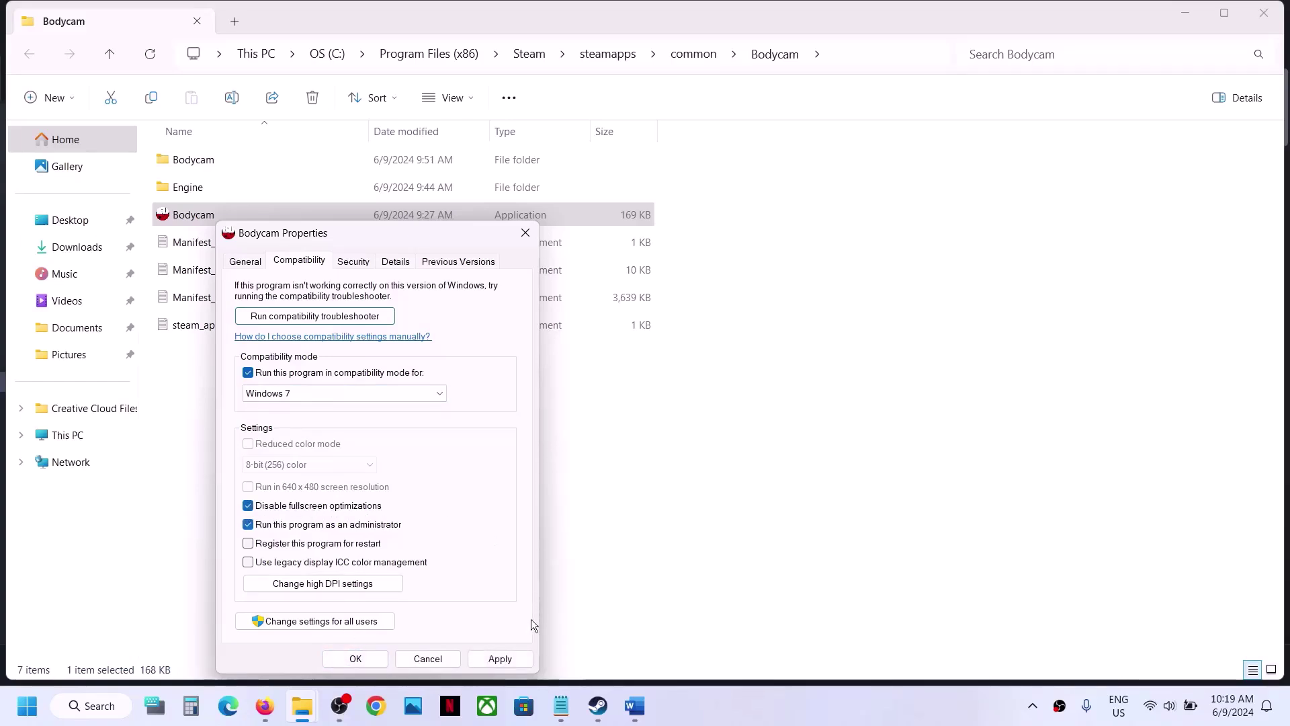
left_click(496, 657)
left_click(354, 658)
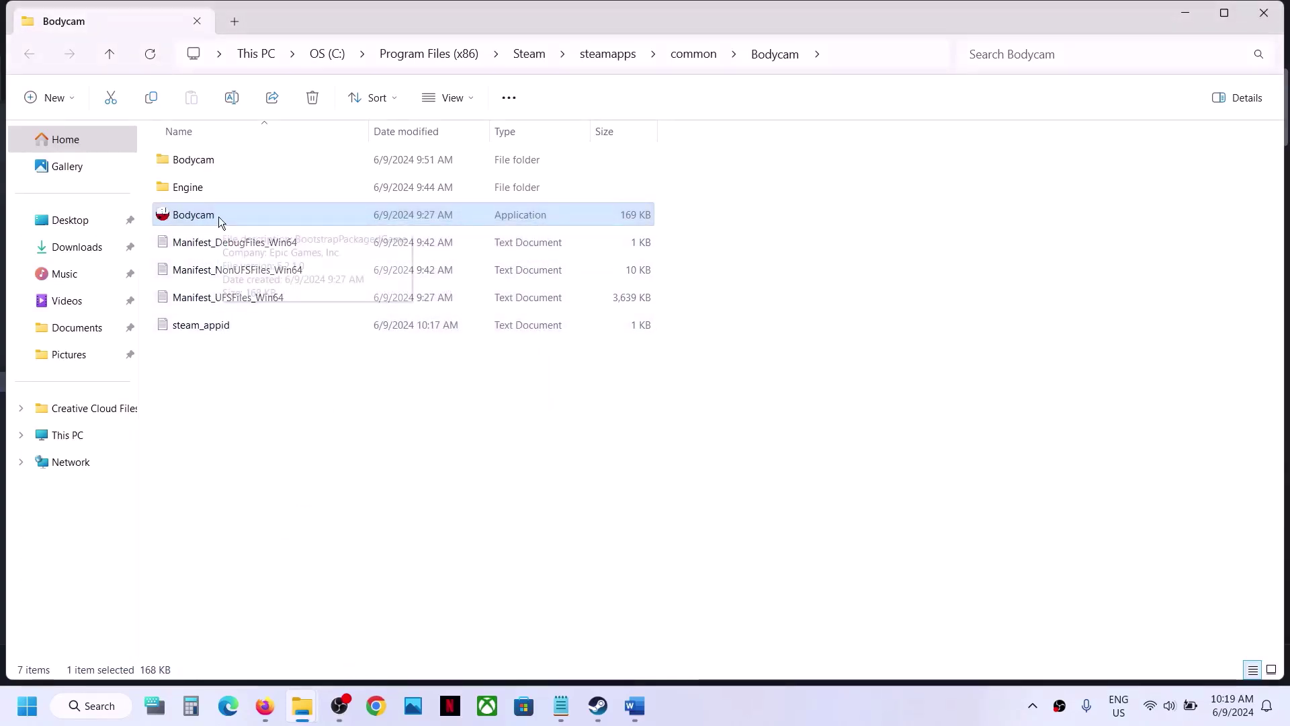
Open Bodycam > Binaries > Win64 and view Bodycam-Win64-Shipping's compatibility settings
double_click(203, 159)
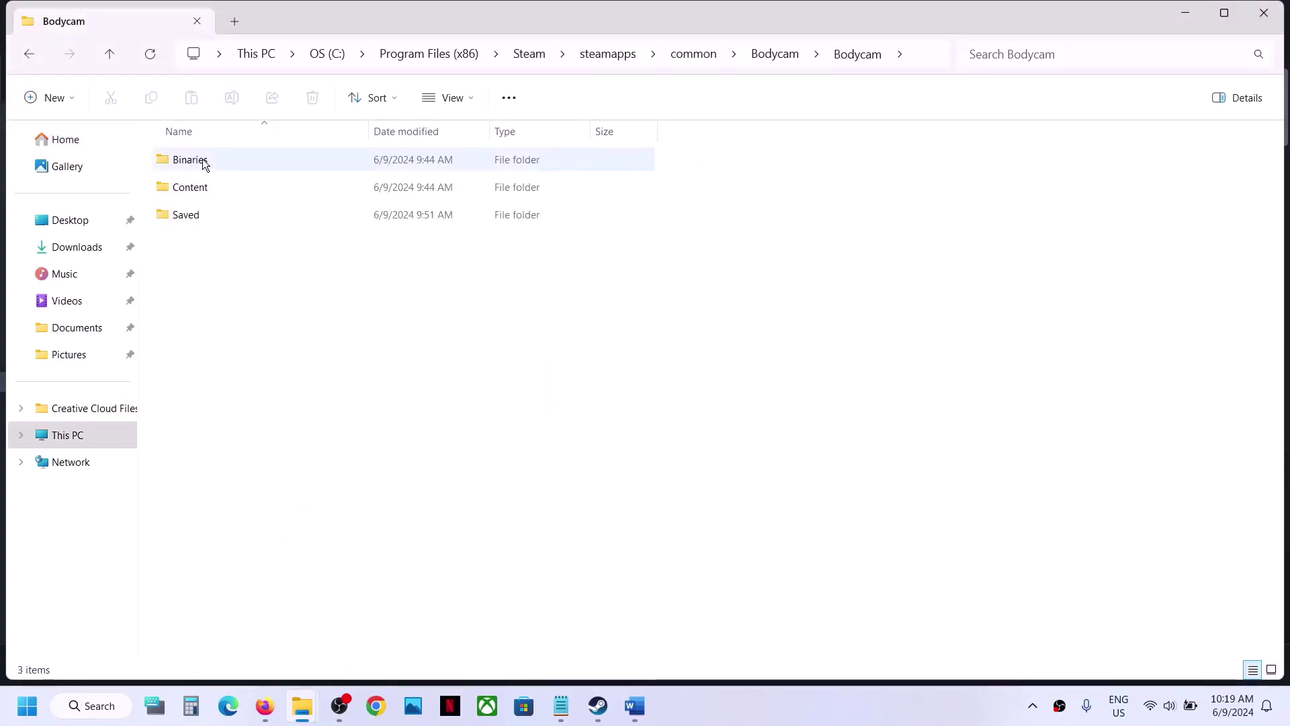
double_click(203, 160)
double_click(203, 160)
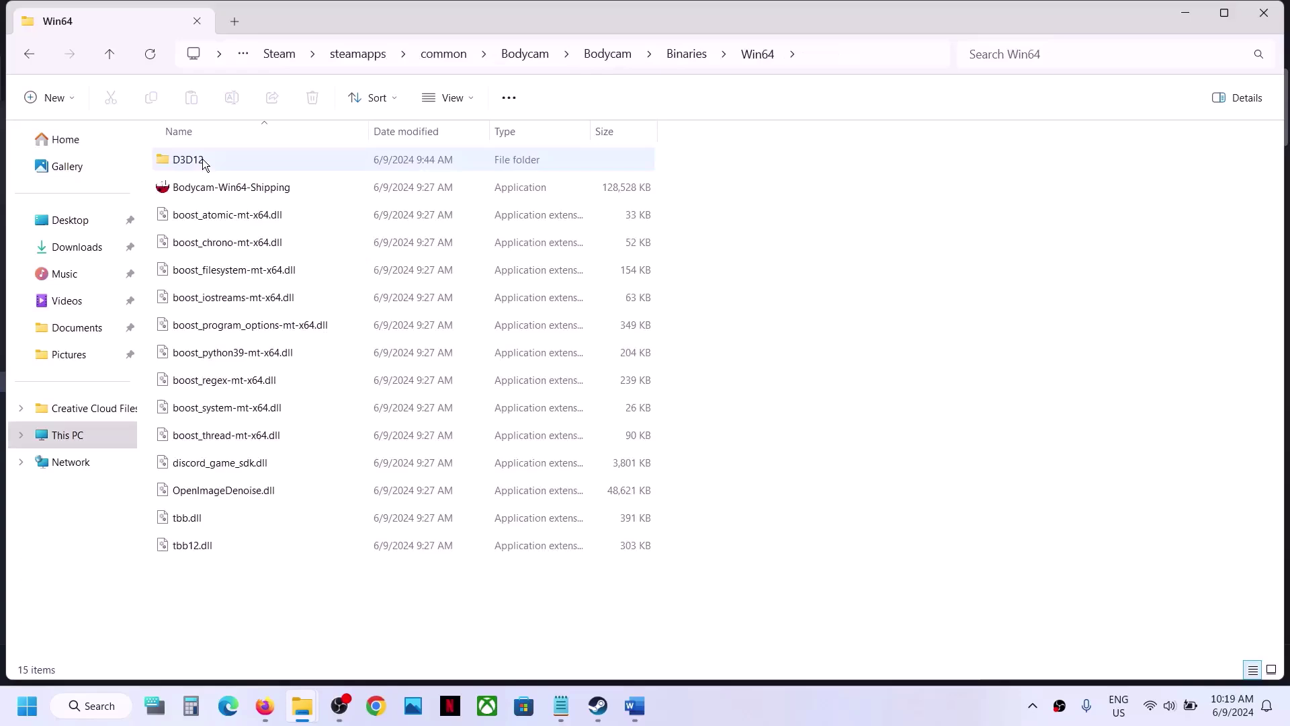
left_click(254, 189)
right_click(264, 188)
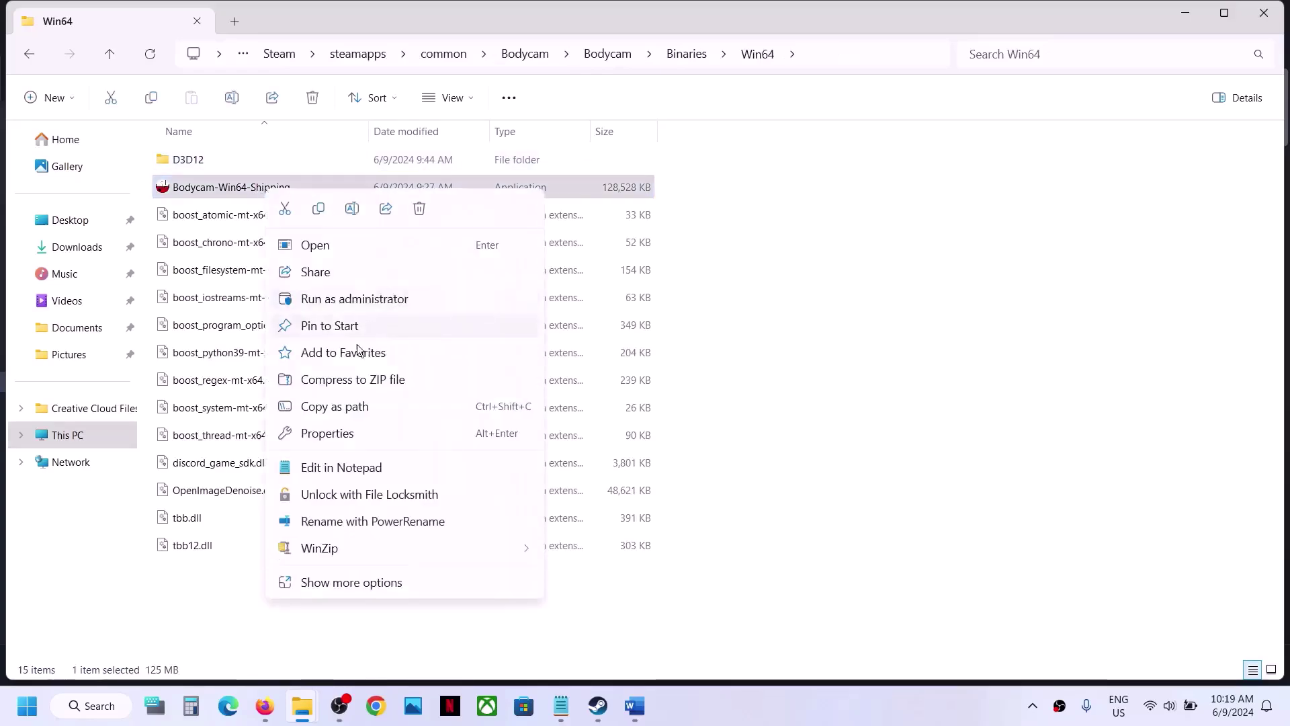
left_click(335, 422)
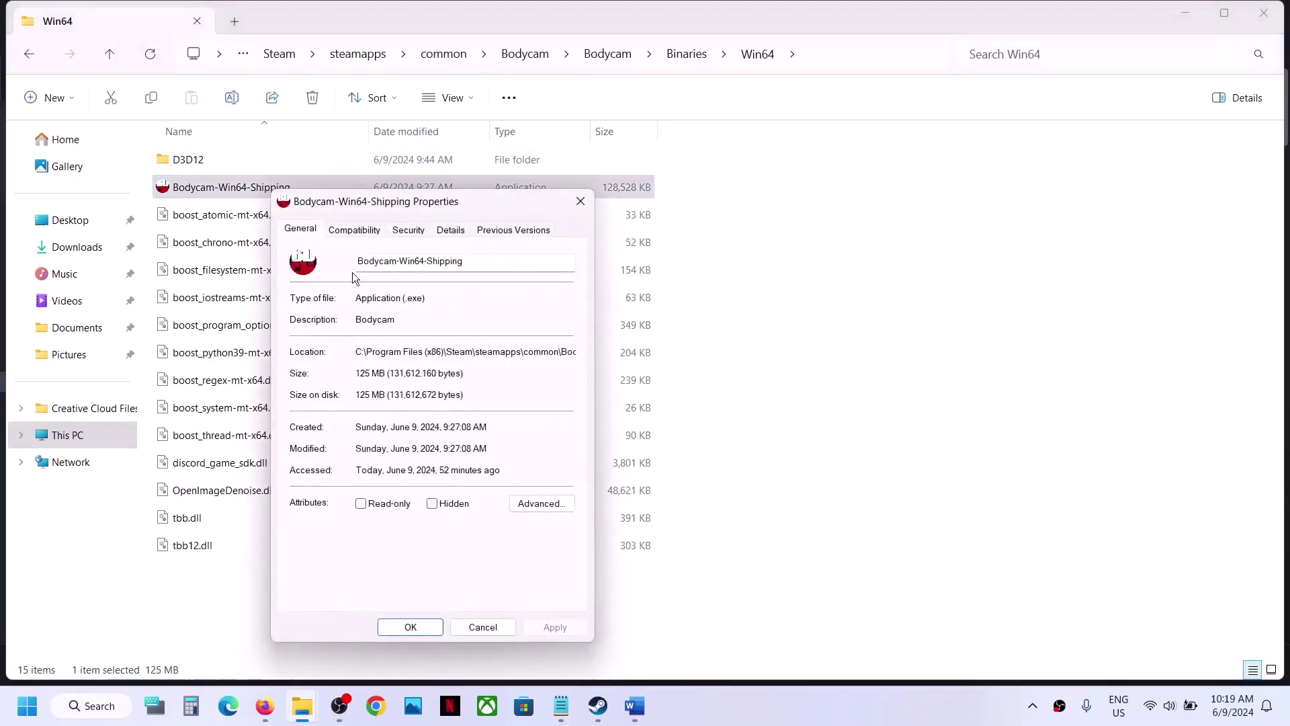
left_click(353, 232)
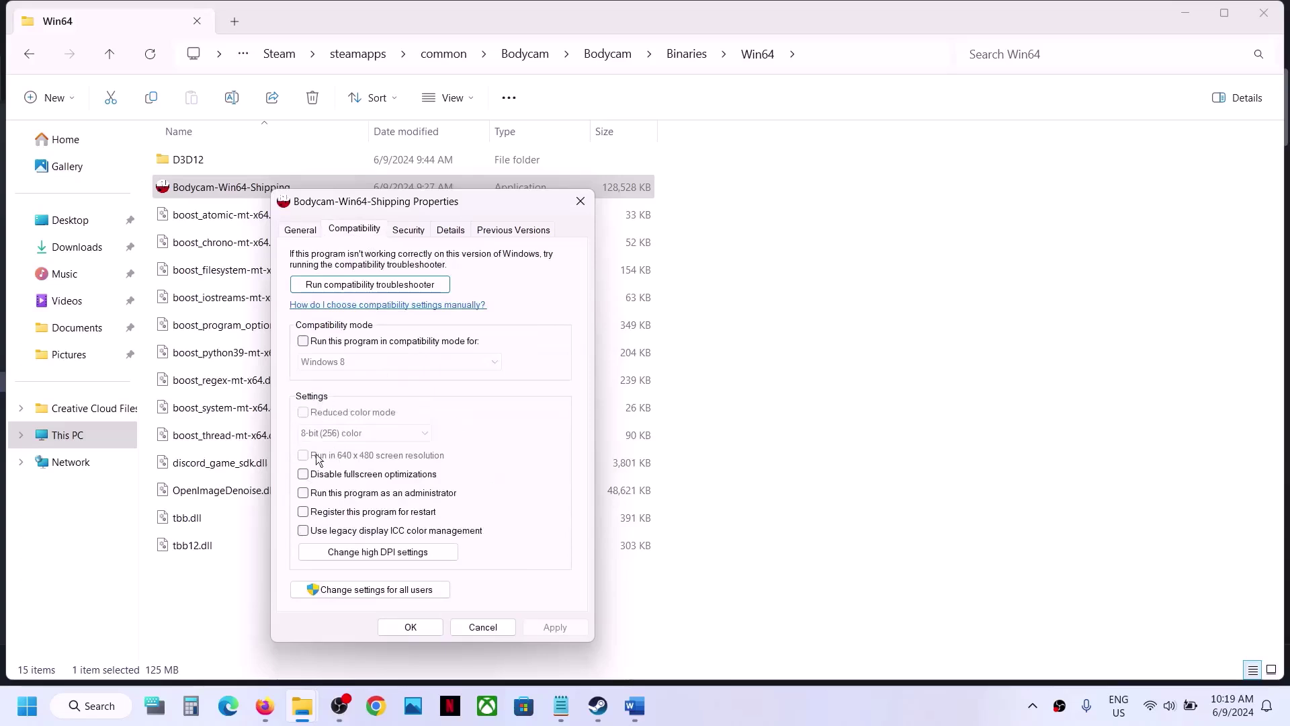
Set Bodycam-Win64-Shipping to run as administrator in Windows 7 compatibility mode
left_click(303, 493)
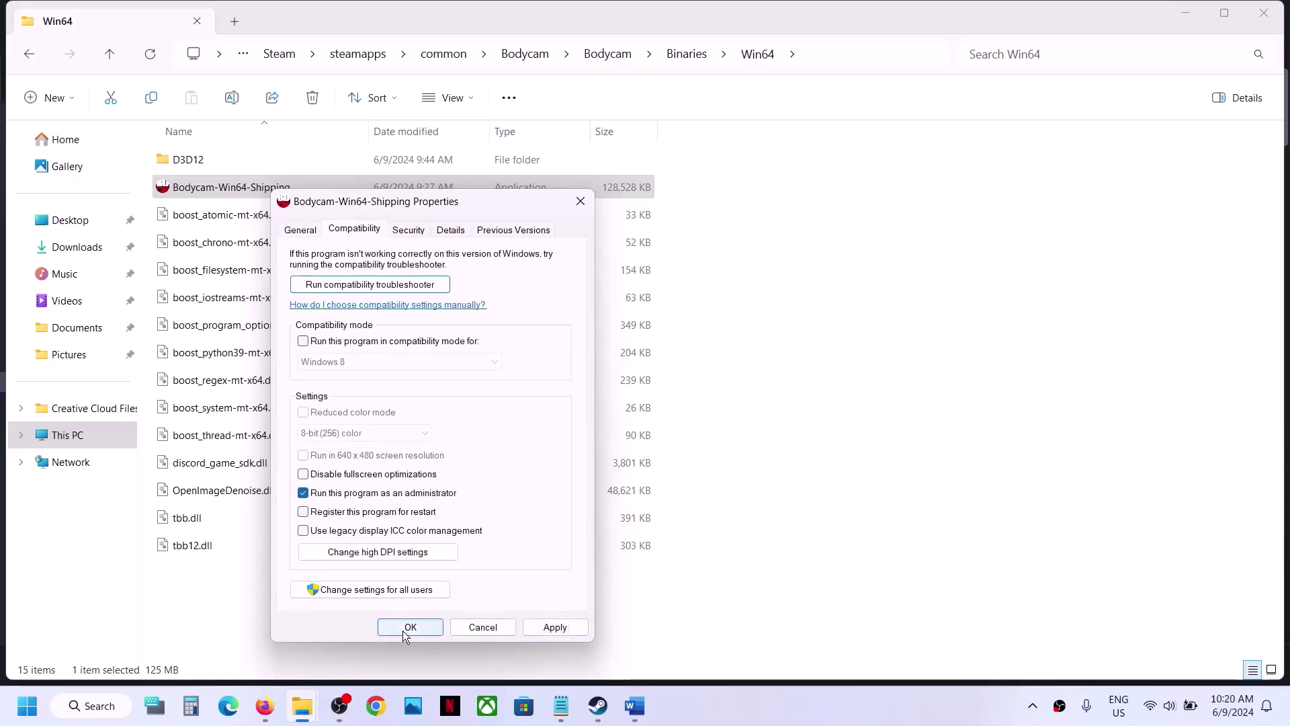
left_click(302, 342)
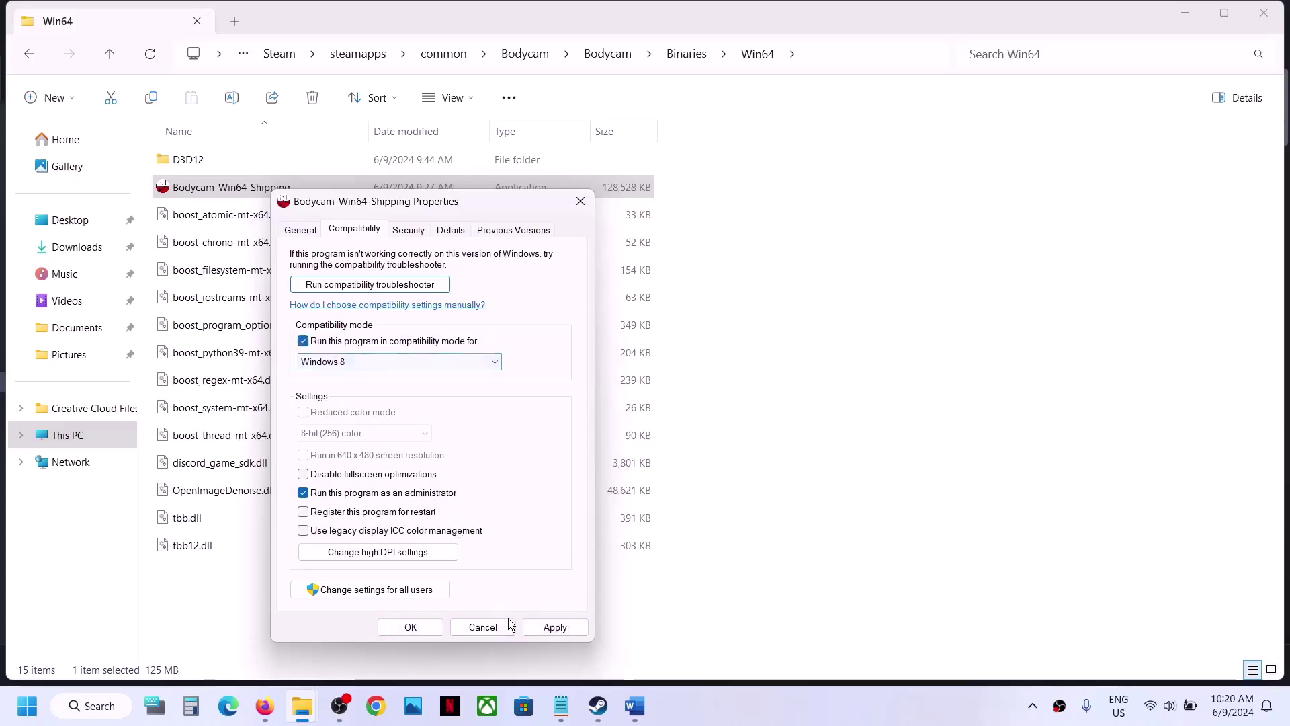
left_click(411, 626)
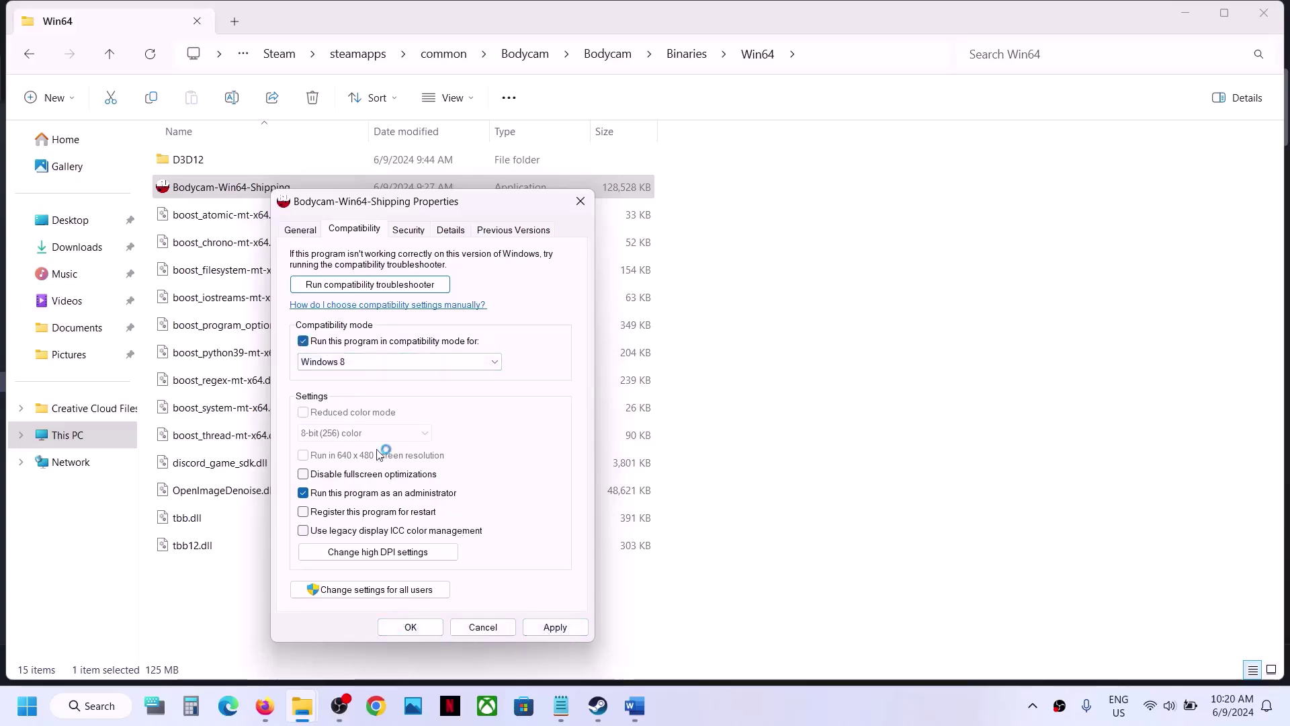
left_click(364, 358)
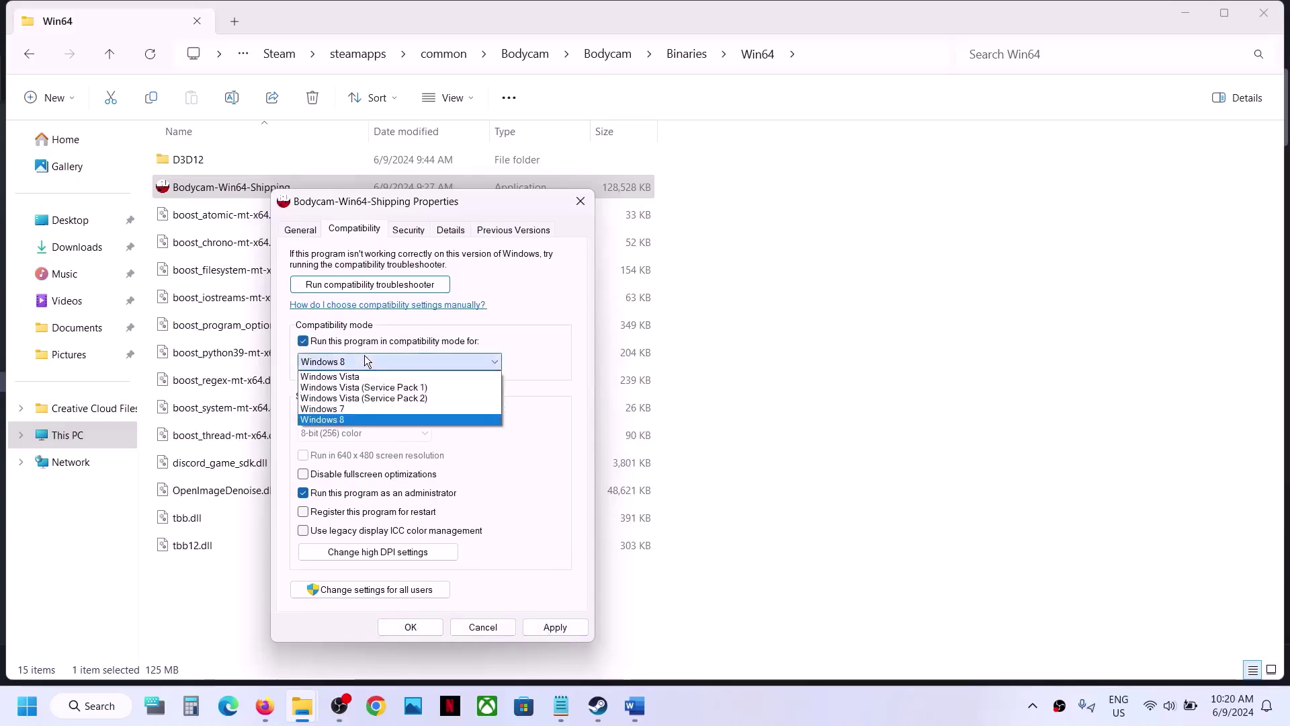
left_click(351, 407)
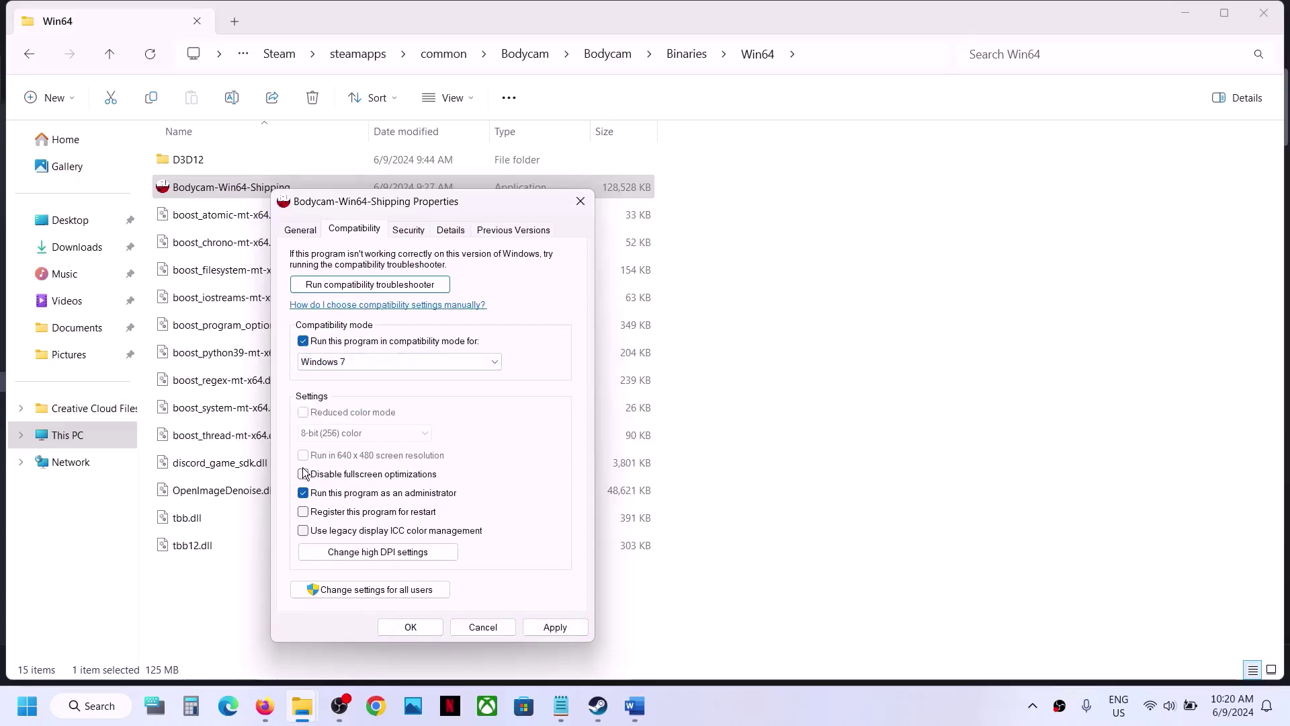
left_click(558, 631)
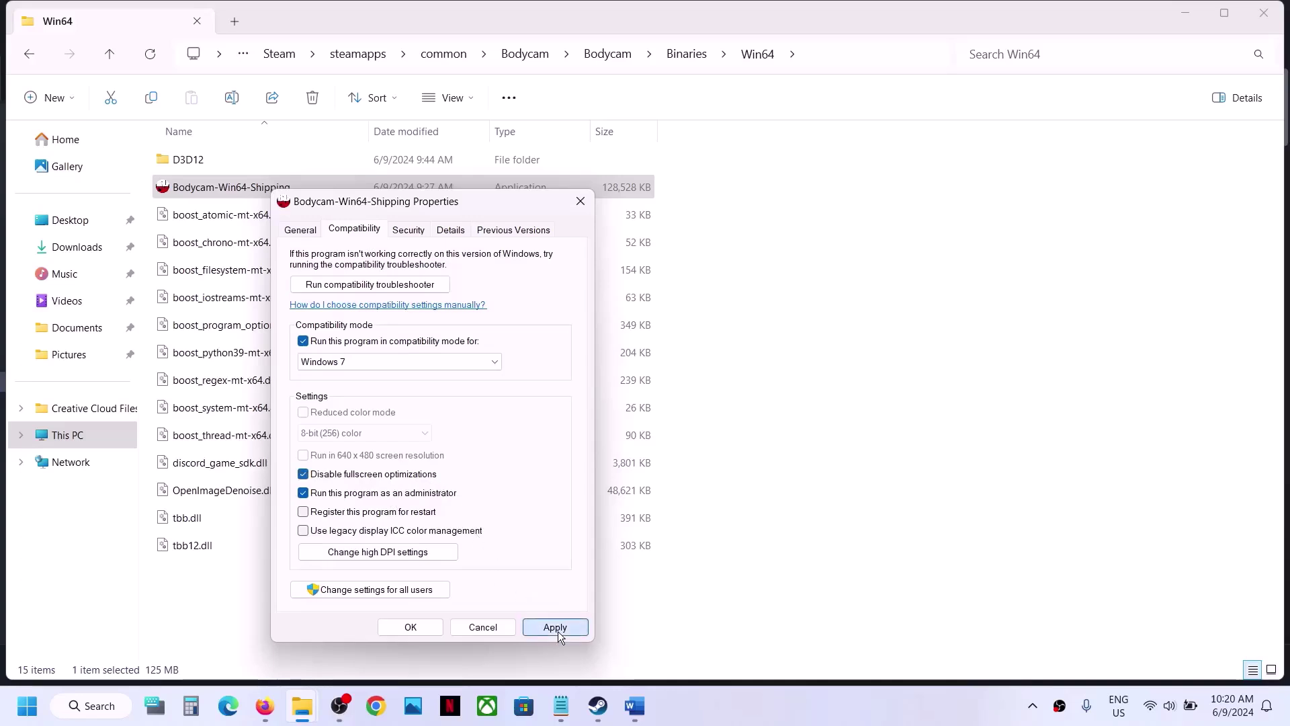
left_click(428, 631)
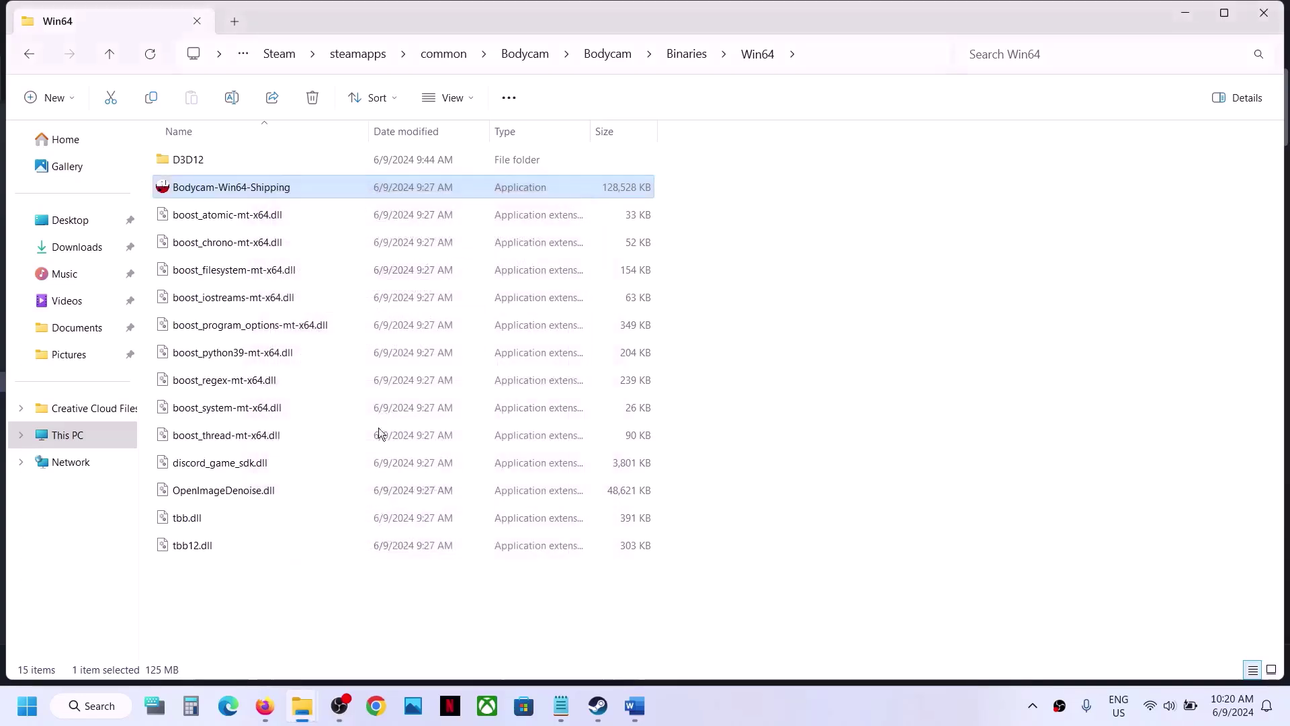
Turn compatibility mode back off for Bodycam-Win64-Shipping
right_click(238, 193)
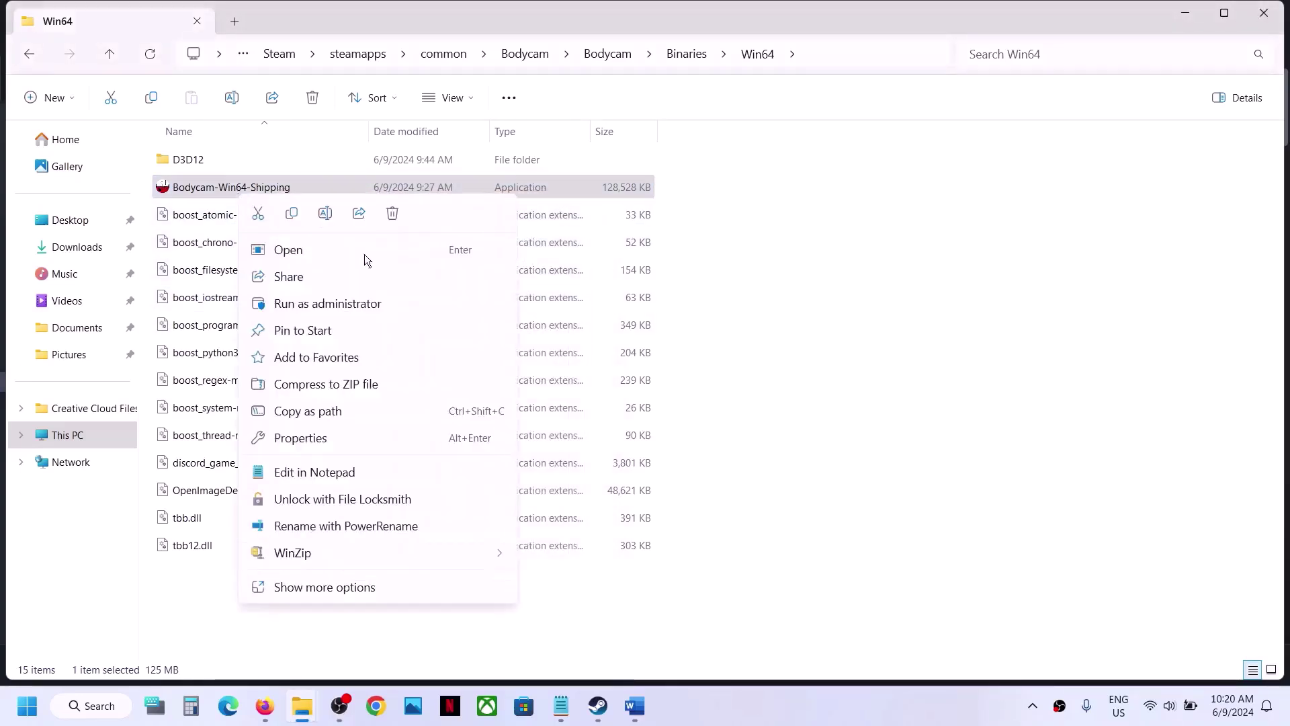
left_click(324, 438)
left_click(326, 235)
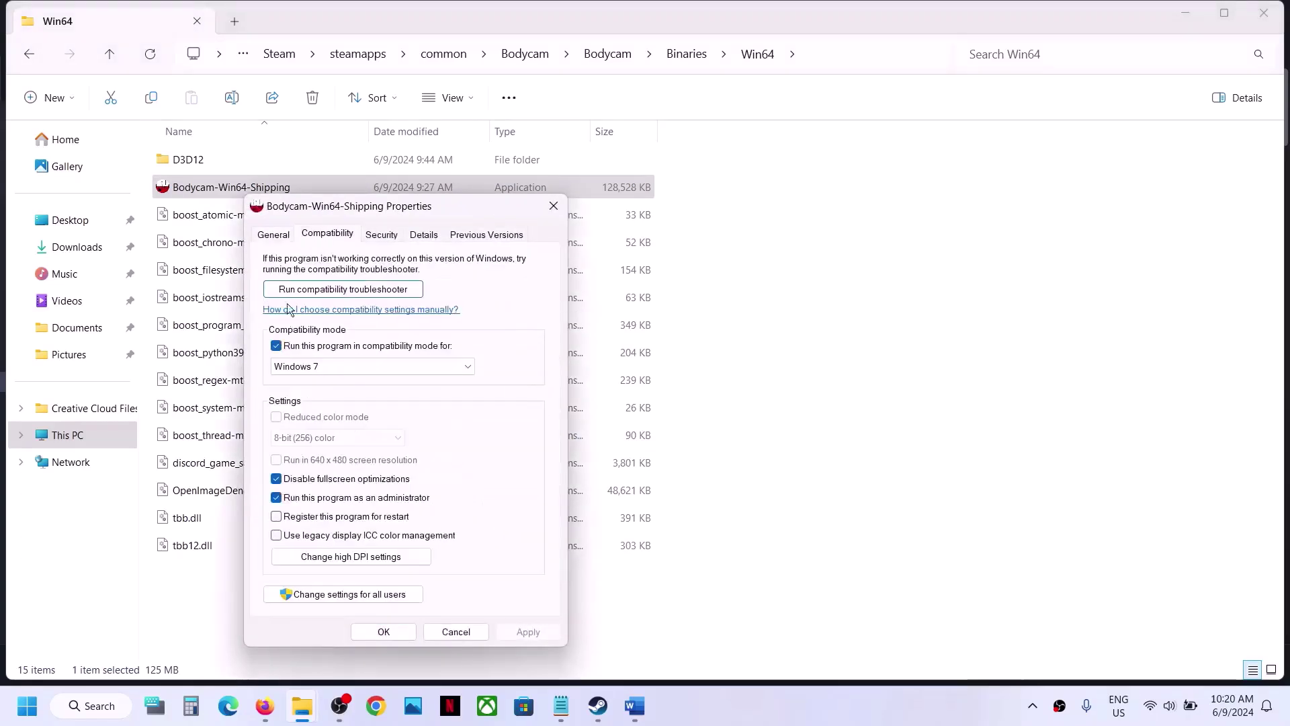
left_click(276, 345)
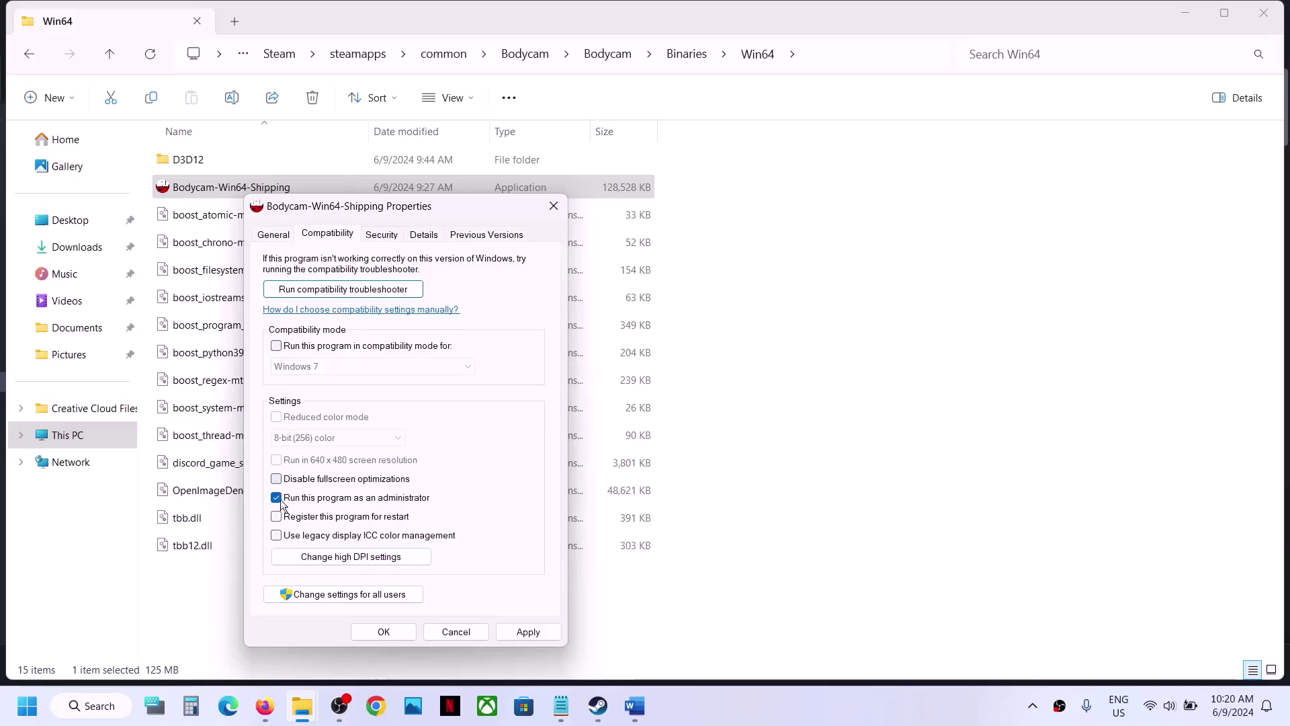
left_click(521, 632)
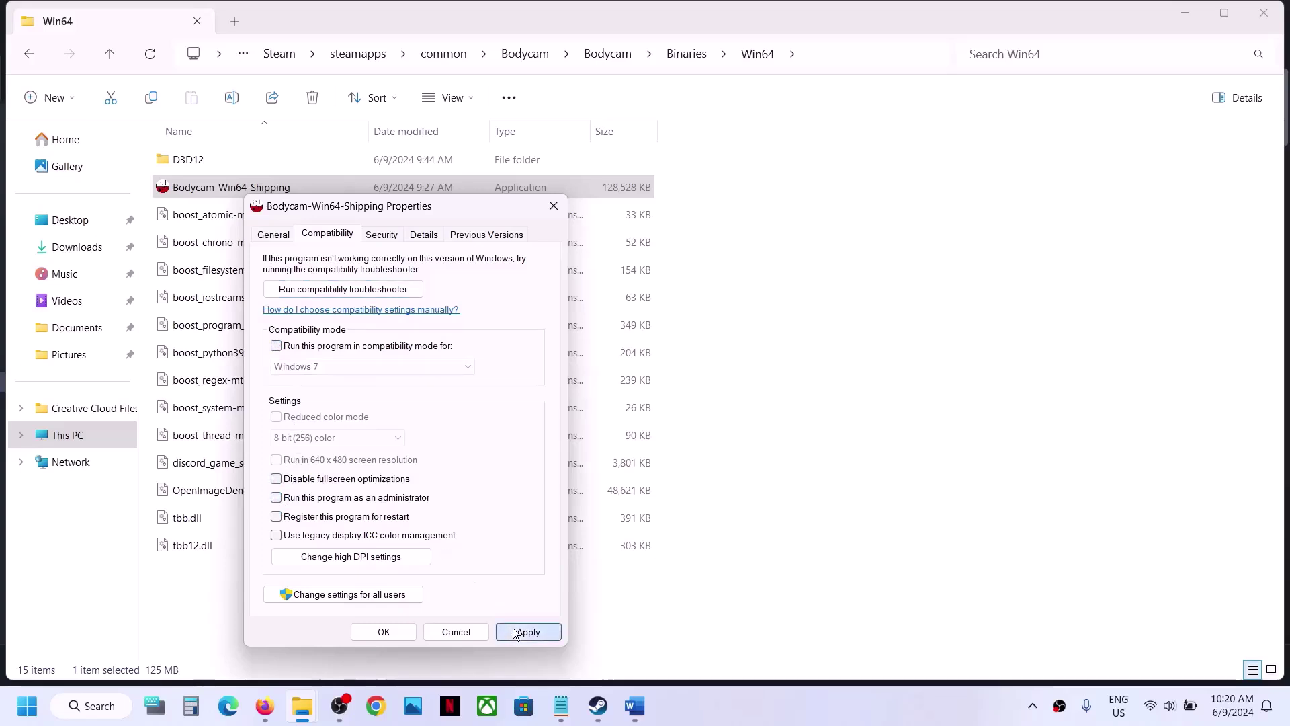
left_click(383, 631)
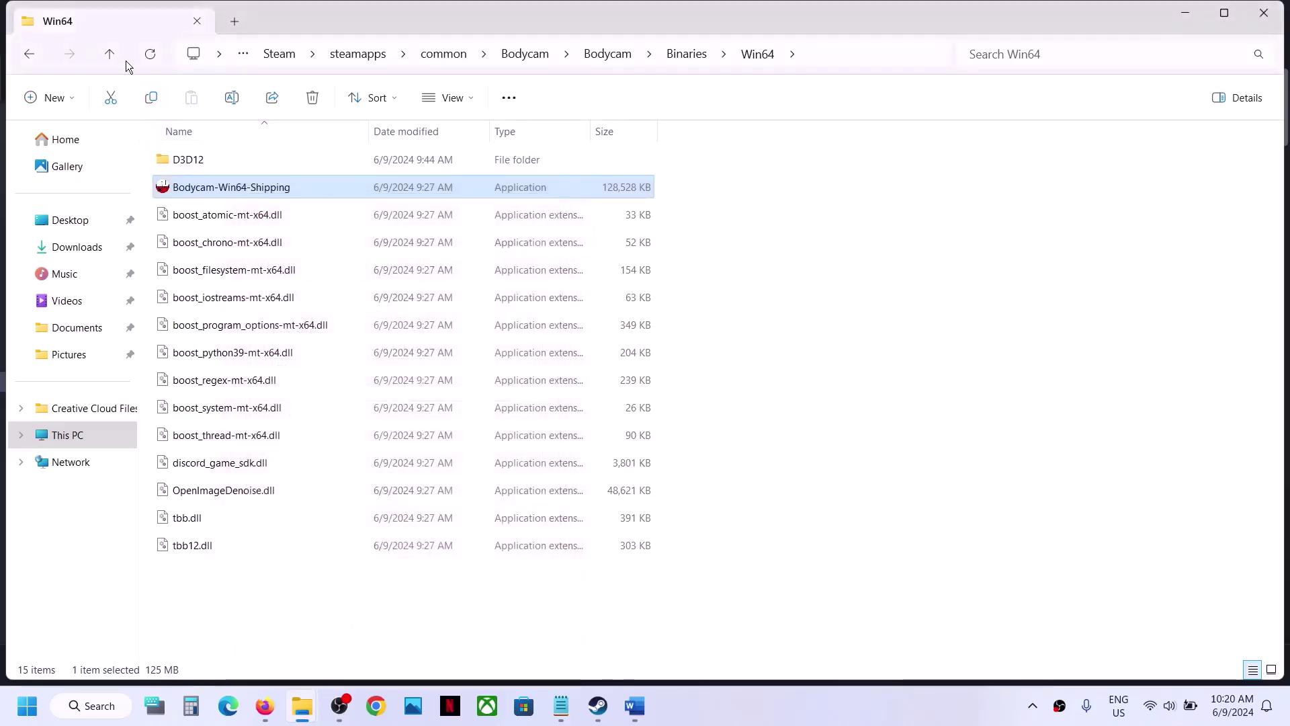
Return to the main Bodycam folder and view the launcher's compatibility settings
left_click(109, 53)
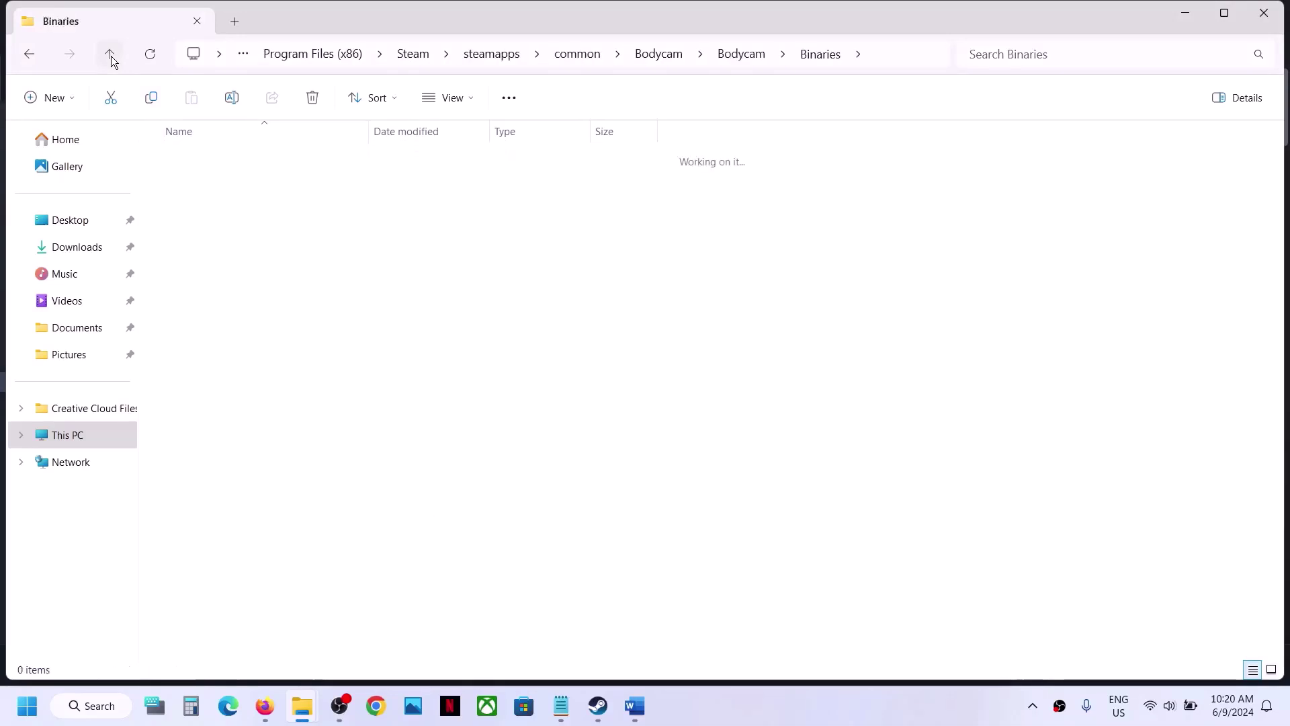
left_click(110, 54)
left_click(110, 53)
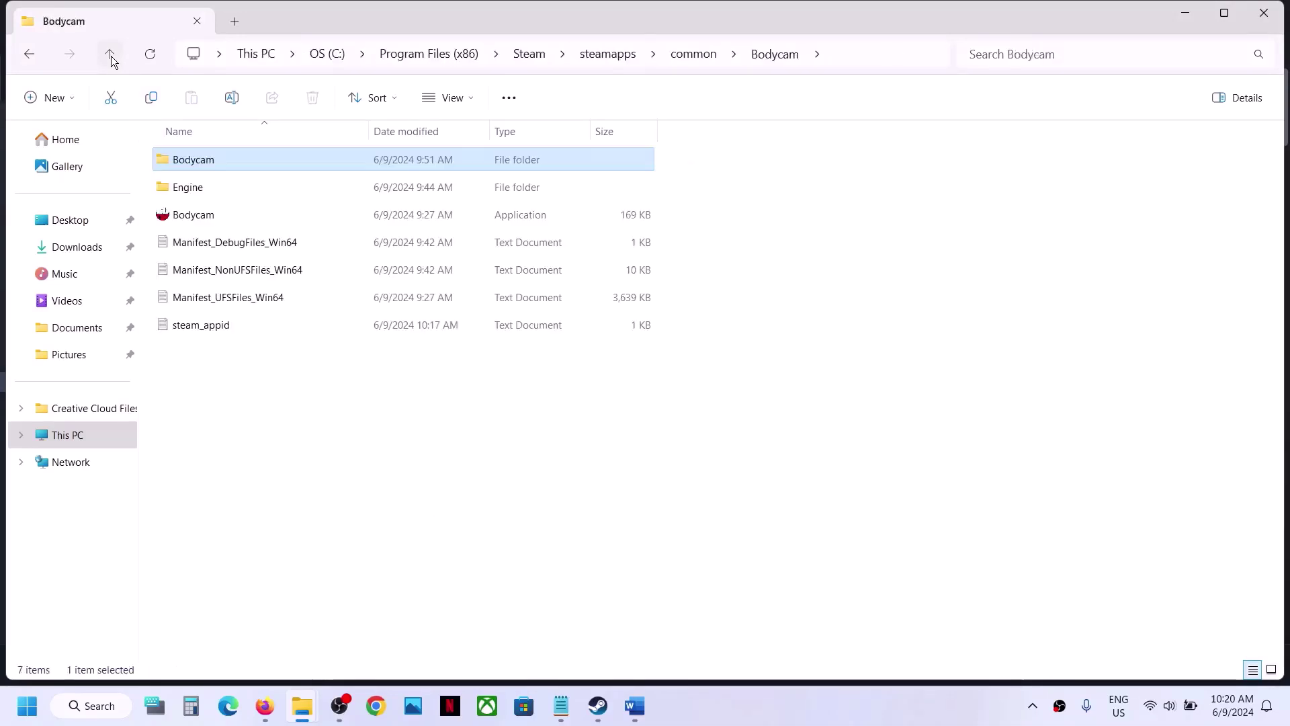
left_click(208, 215)
right_click(208, 215)
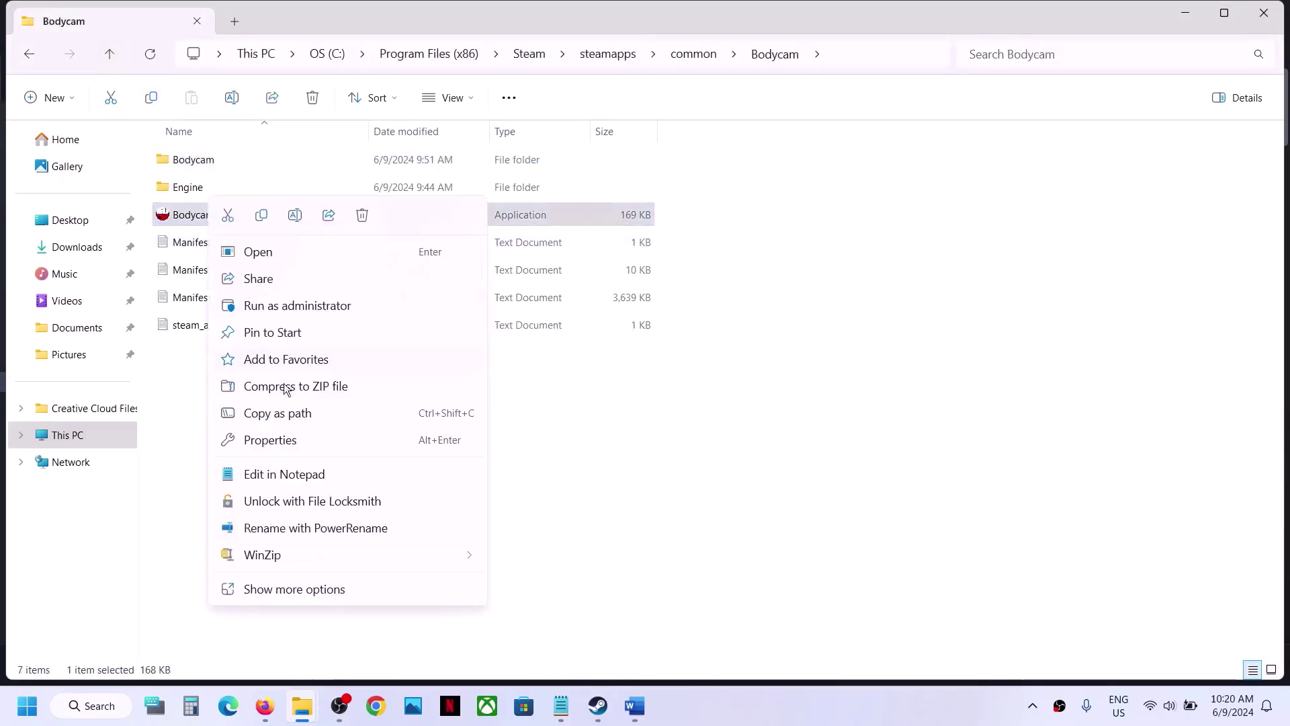
left_click(277, 439)
left_click(297, 254)
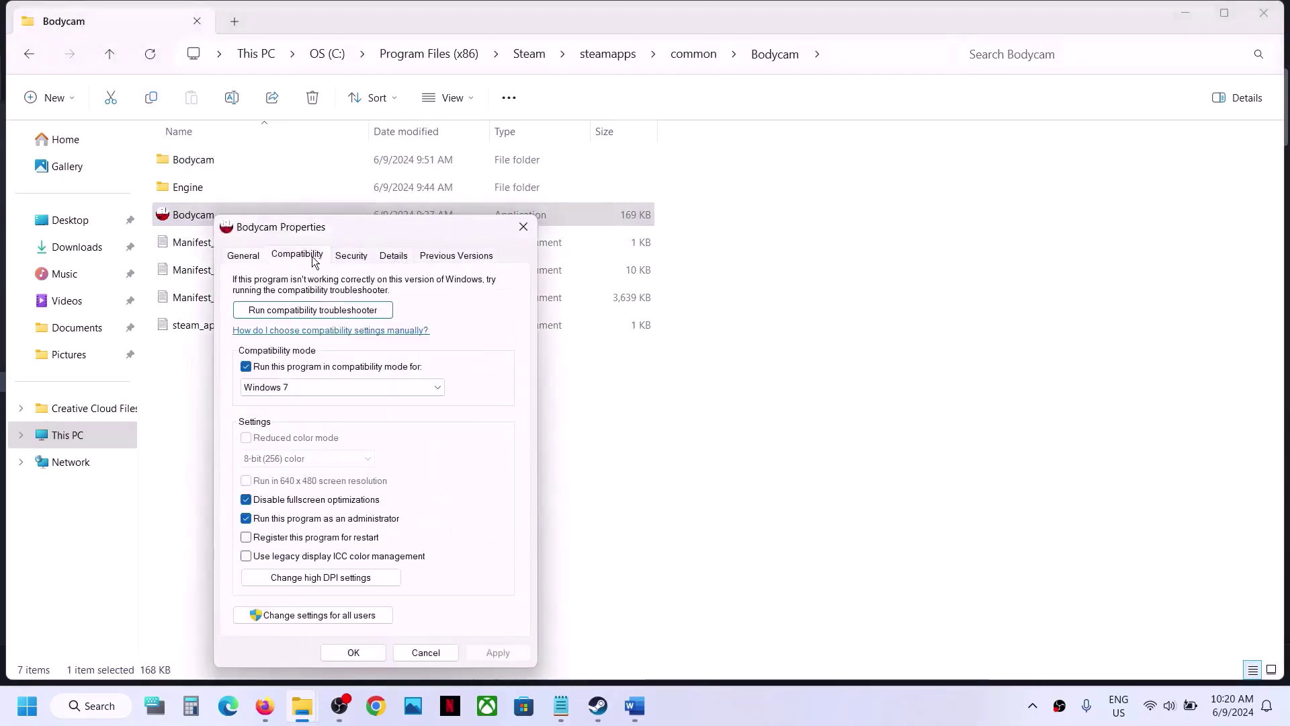
Clear compatibility mode, fullscreen optimizations and run-as-administrator for the Bodycam launcher
left_click(246, 367)
left_click(251, 504)
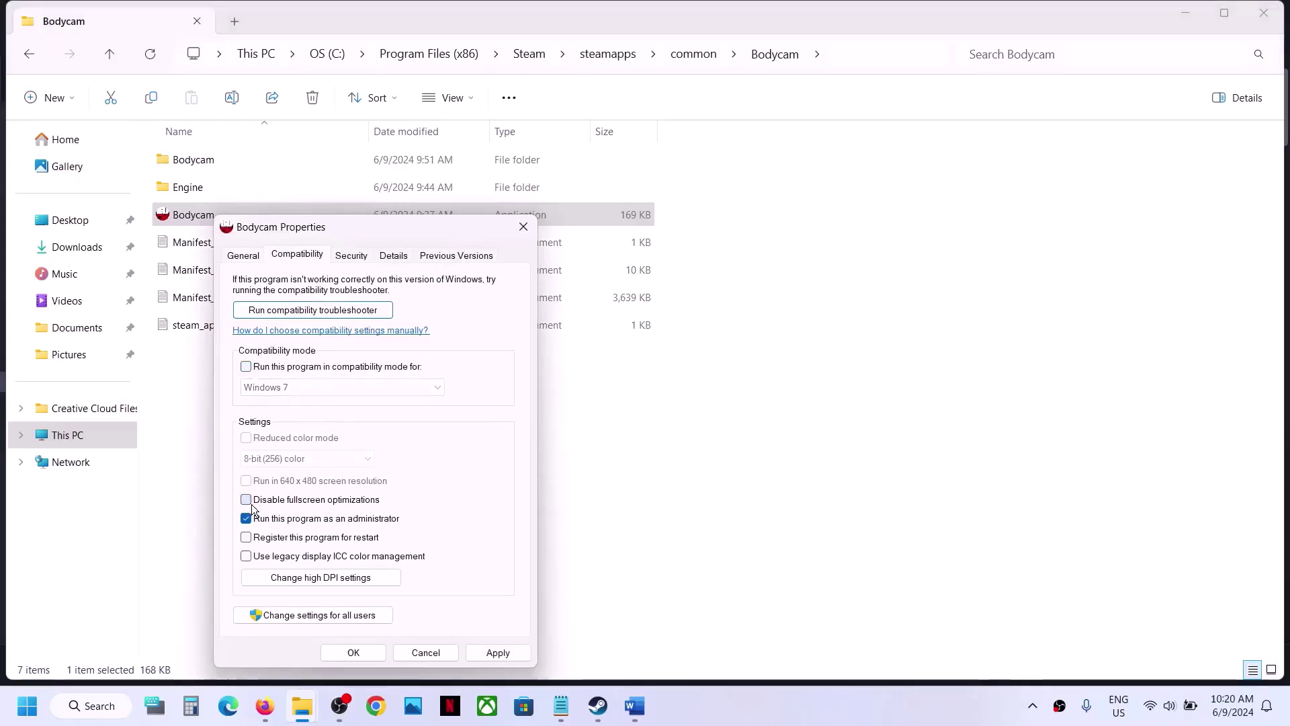
left_click(246, 518)
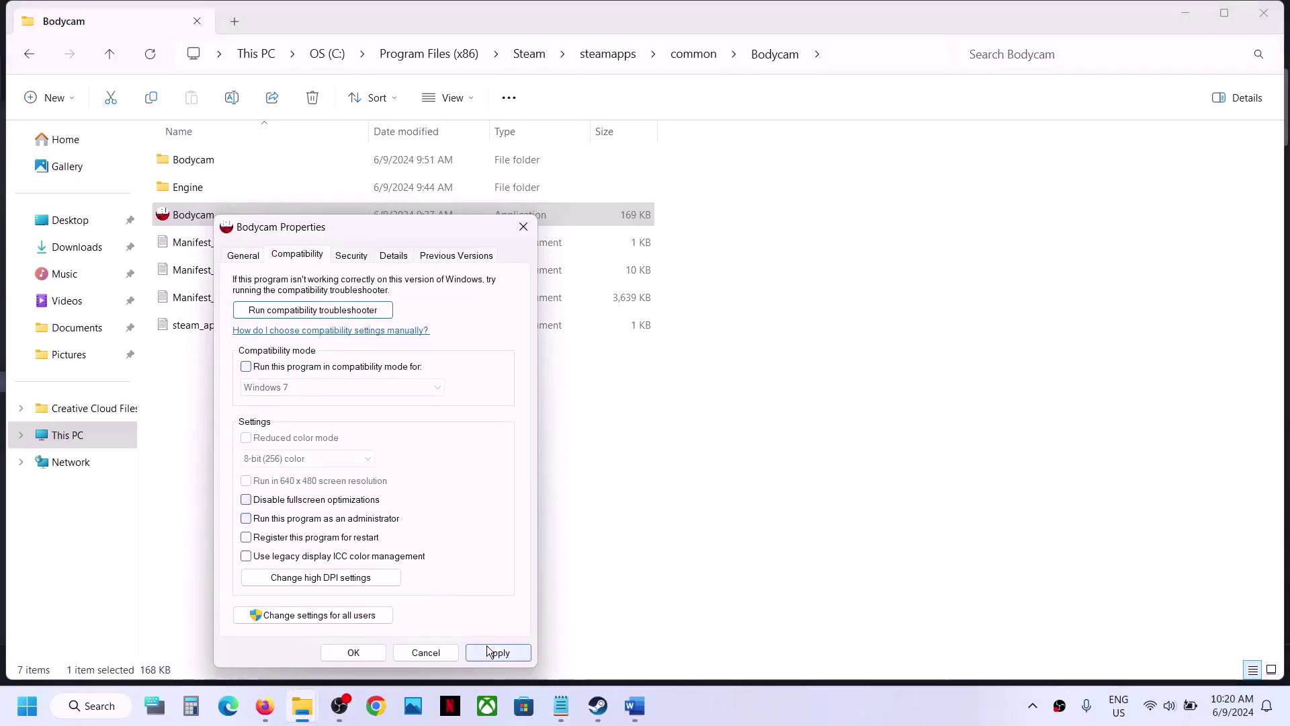
left_click(496, 651)
left_click(345, 655)
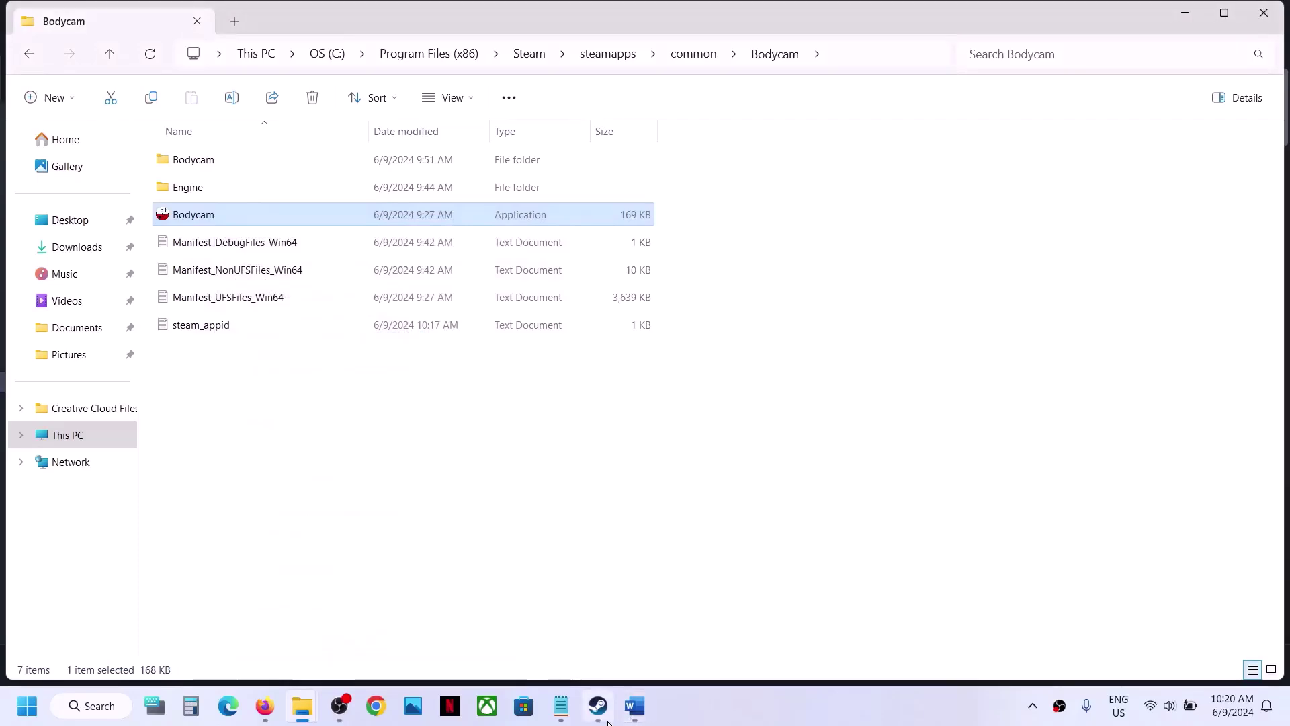
left_click(594, 592)
Read and highlight Step 6 on allowing the game exe through controlled folder access, firewall and antivirus
scroll(443, 446, "down", 5)
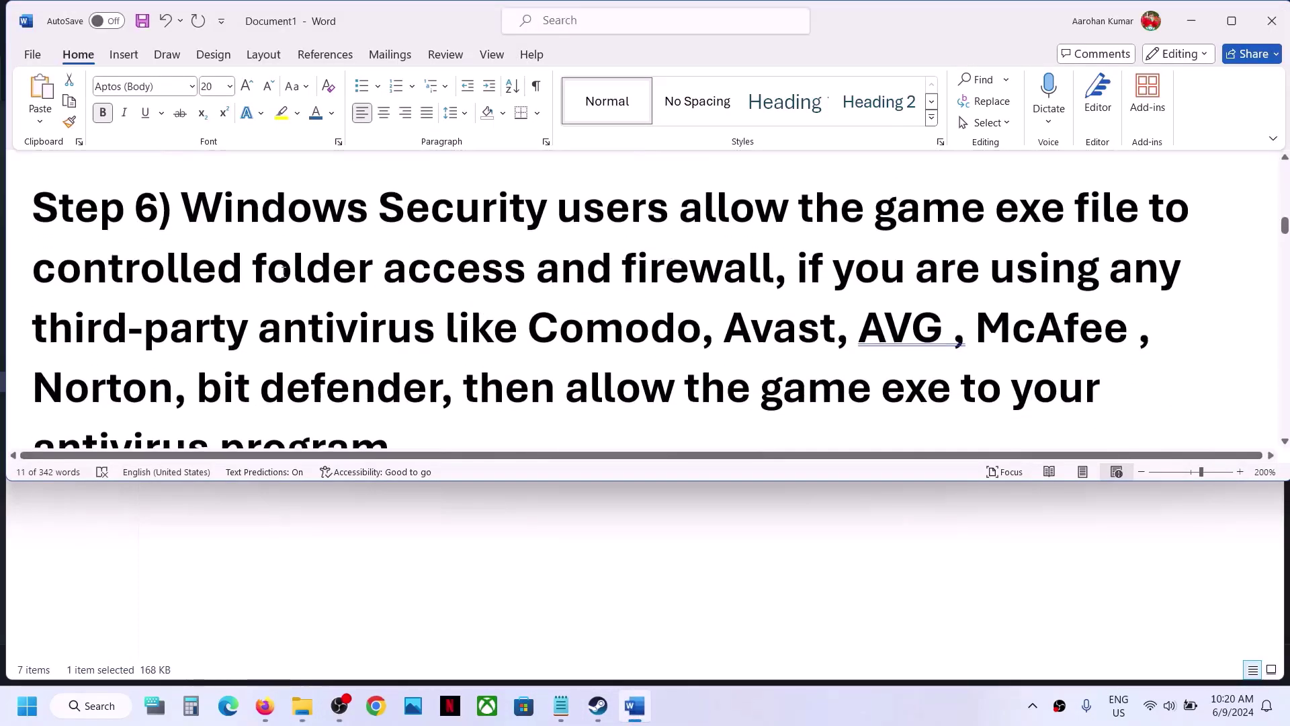
left_click_drag(285, 272, 773, 269)
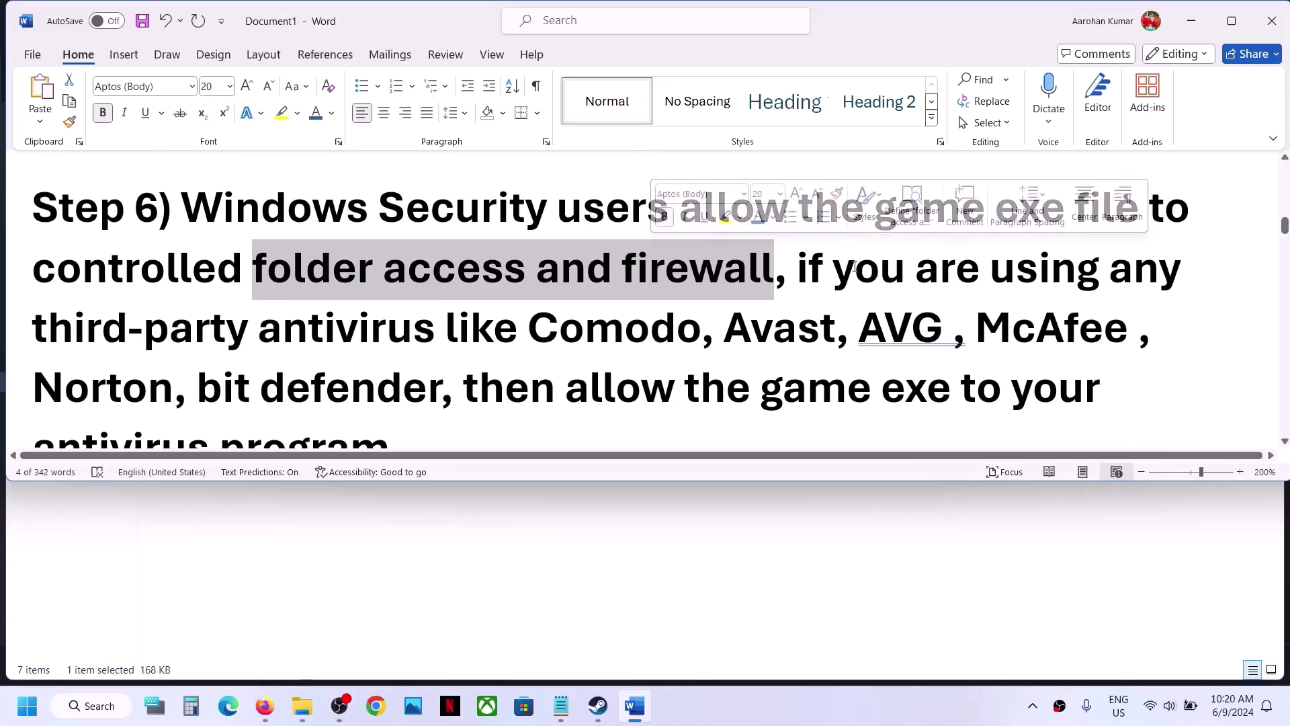
left_click_drag(854, 265, 442, 380)
scroll(441, 374, "down", 1)
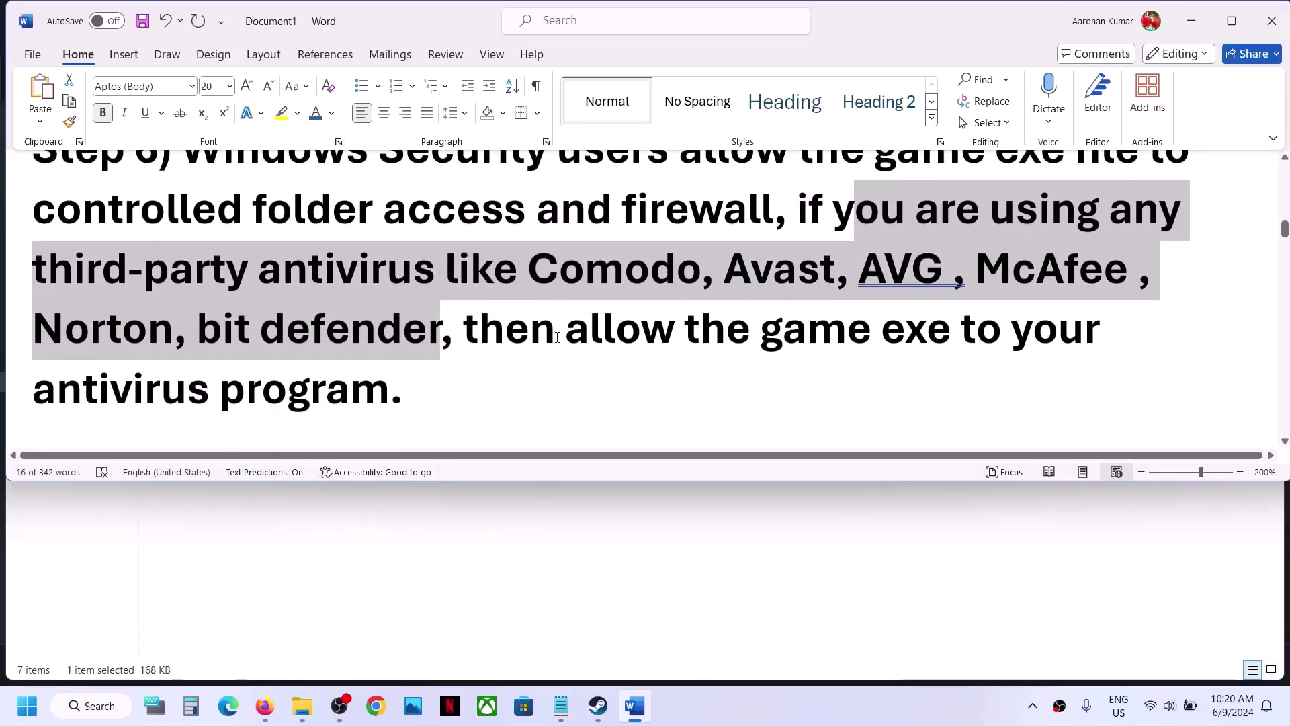
left_click_drag(539, 334, 432, 369)
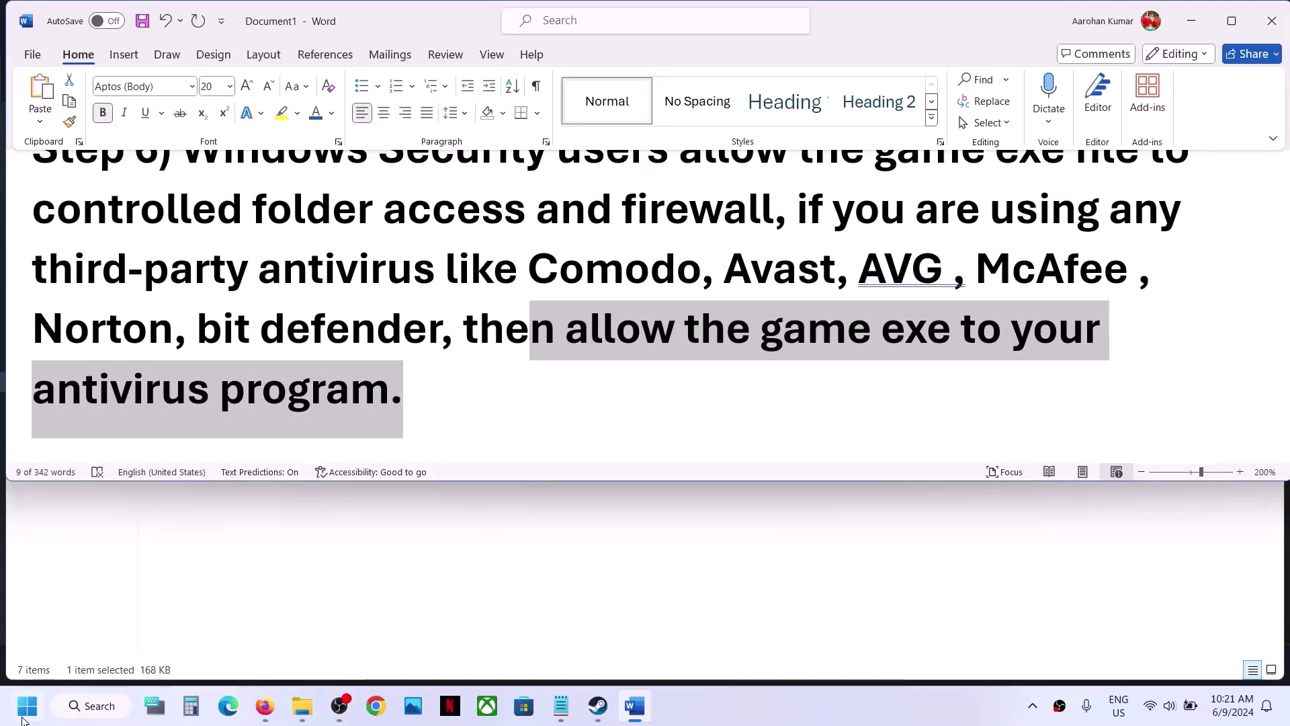
left_click(25, 712)
Go to Settings > Privacy & security > Windows Security > Virus & threat protection > ransomware protection
left_click(256, 284)
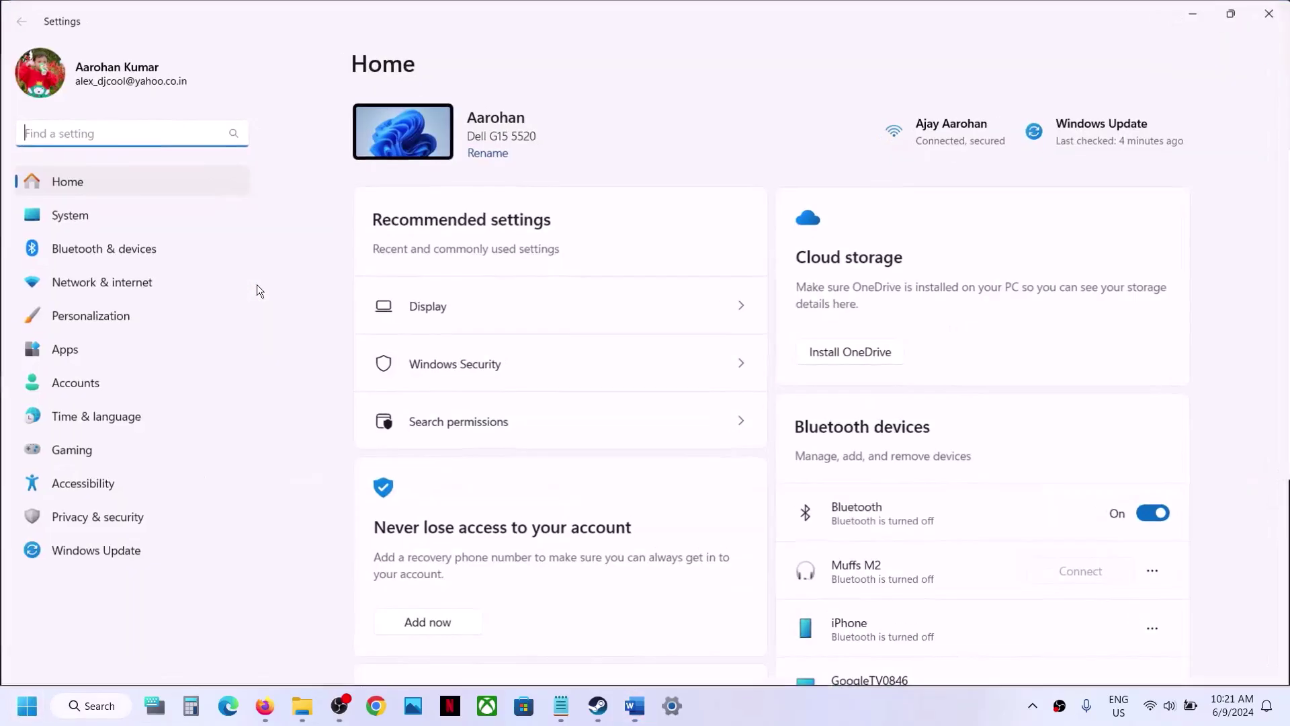
left_click(97, 516)
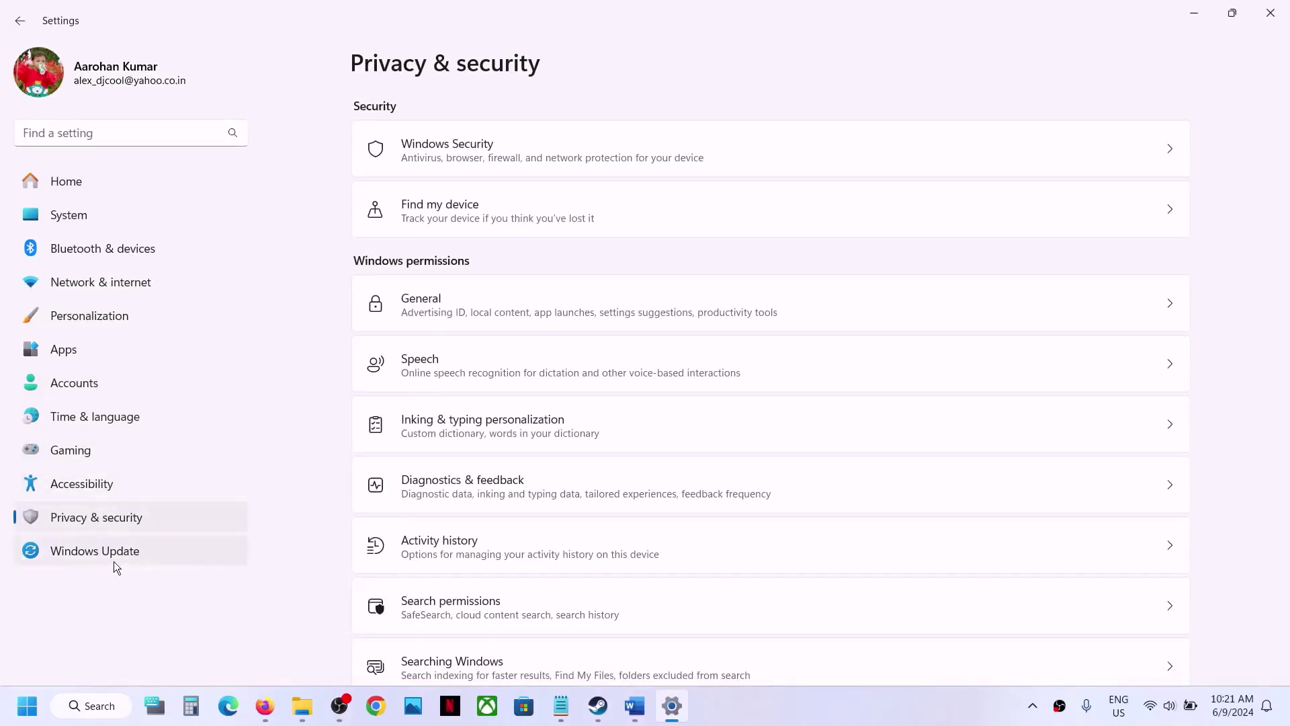
left_click(506, 139)
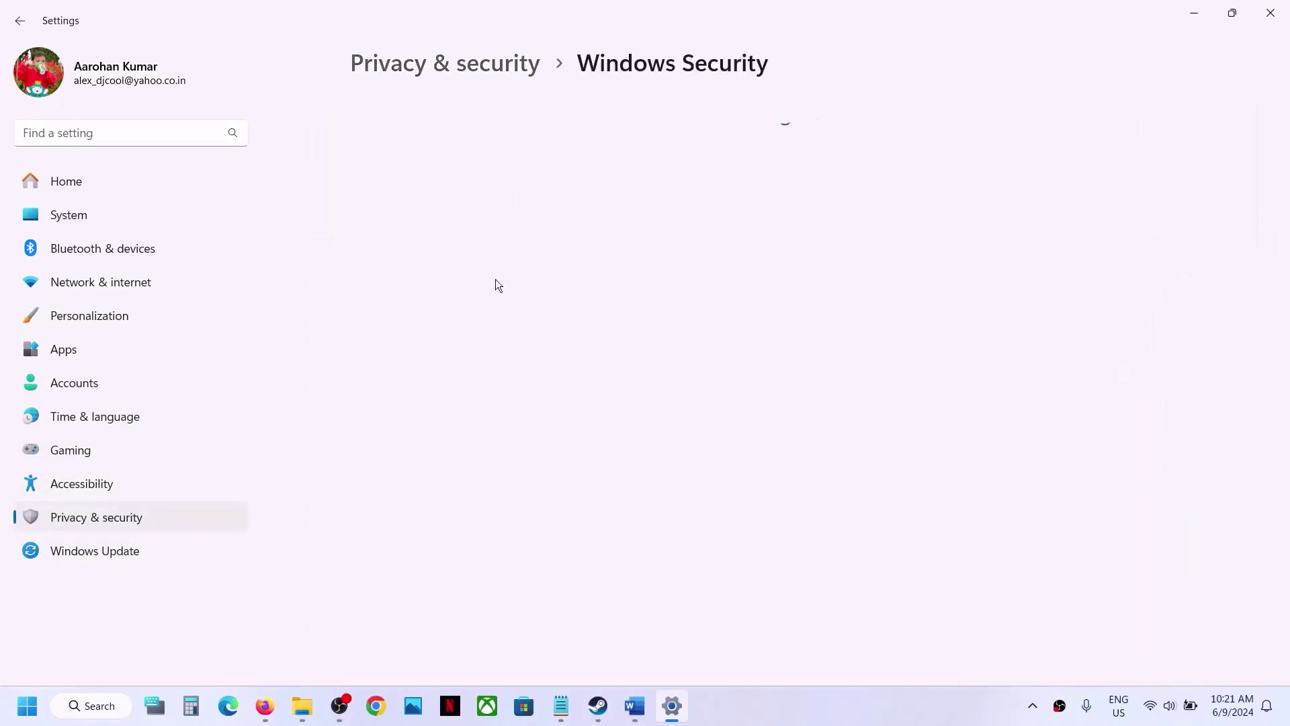
scroll(494, 280, "down", 1)
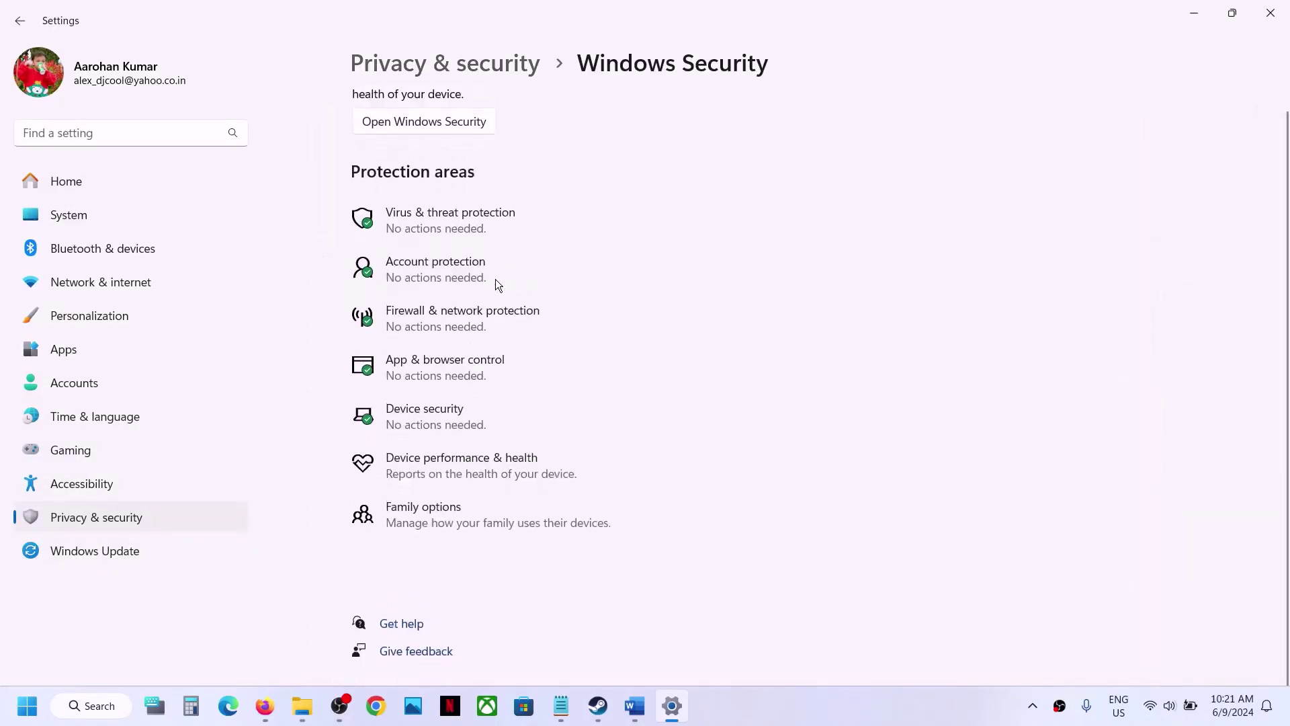
left_click(475, 213)
scroll(503, 333, "down", 3)
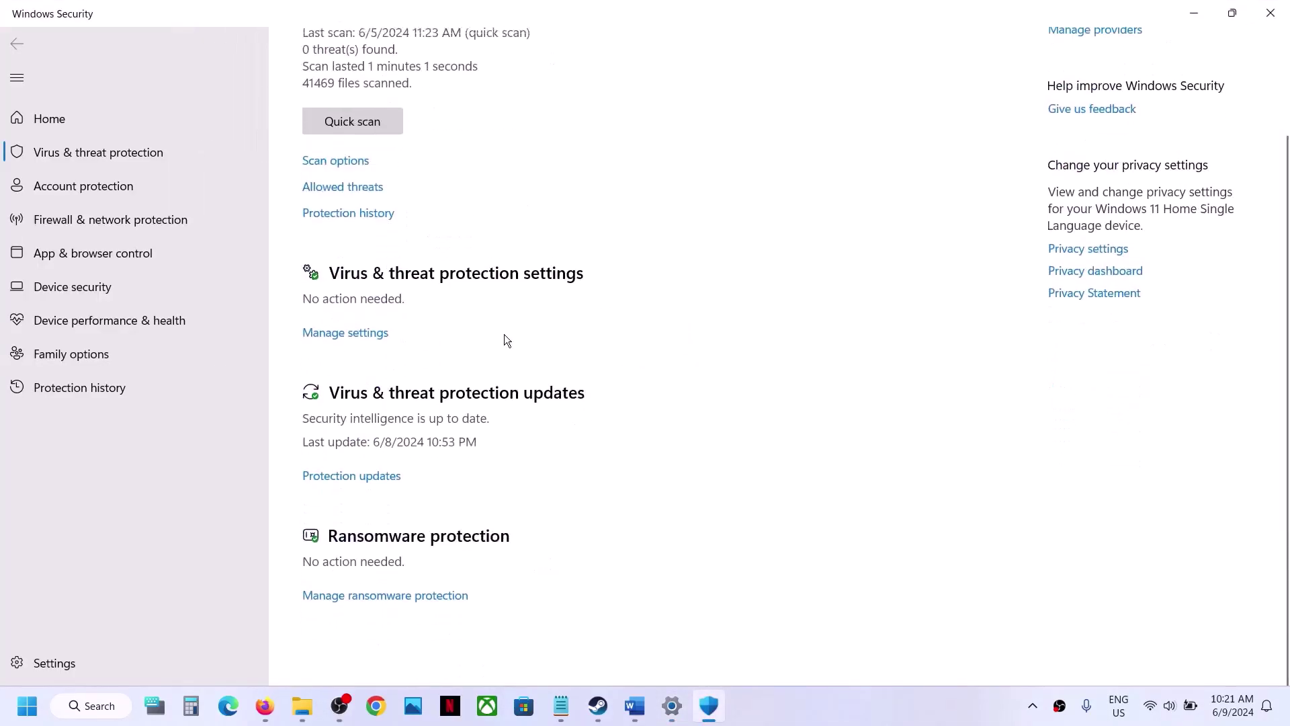
left_click(363, 624)
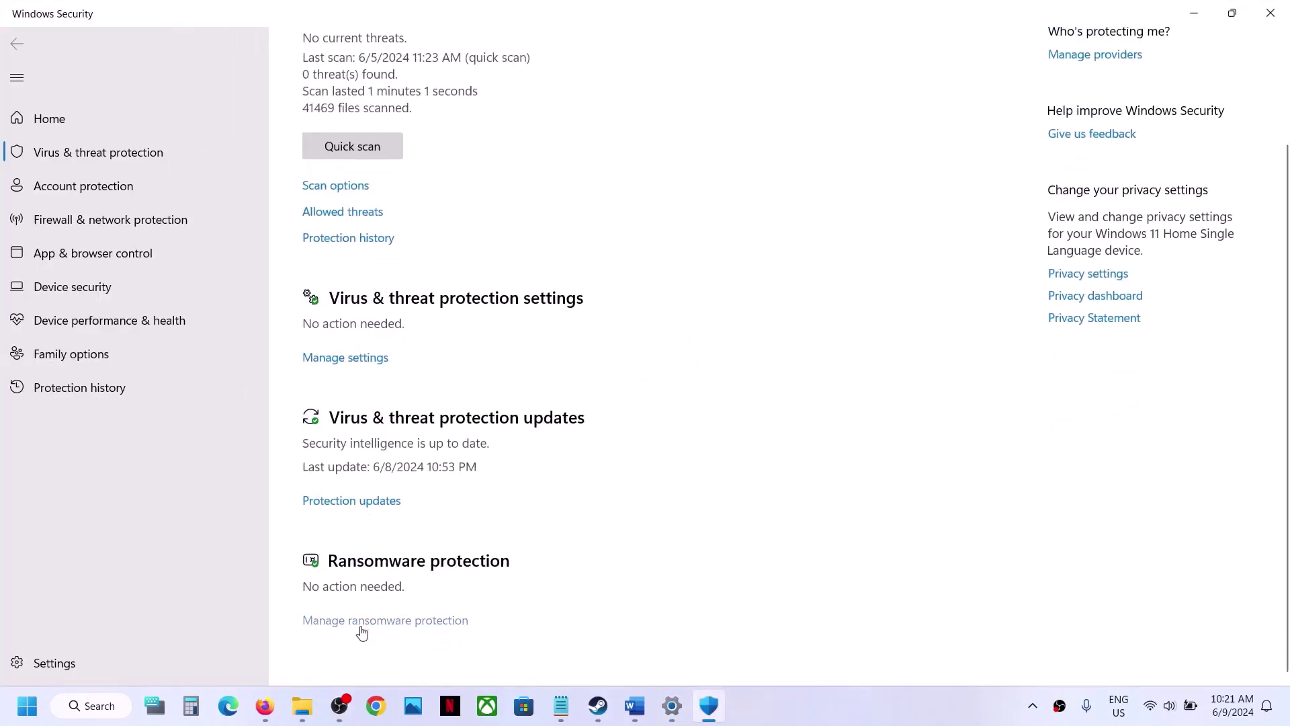
Open Controlled folder access allowed apps with admin permission and start browsing for an app to add
left_click(352, 350)
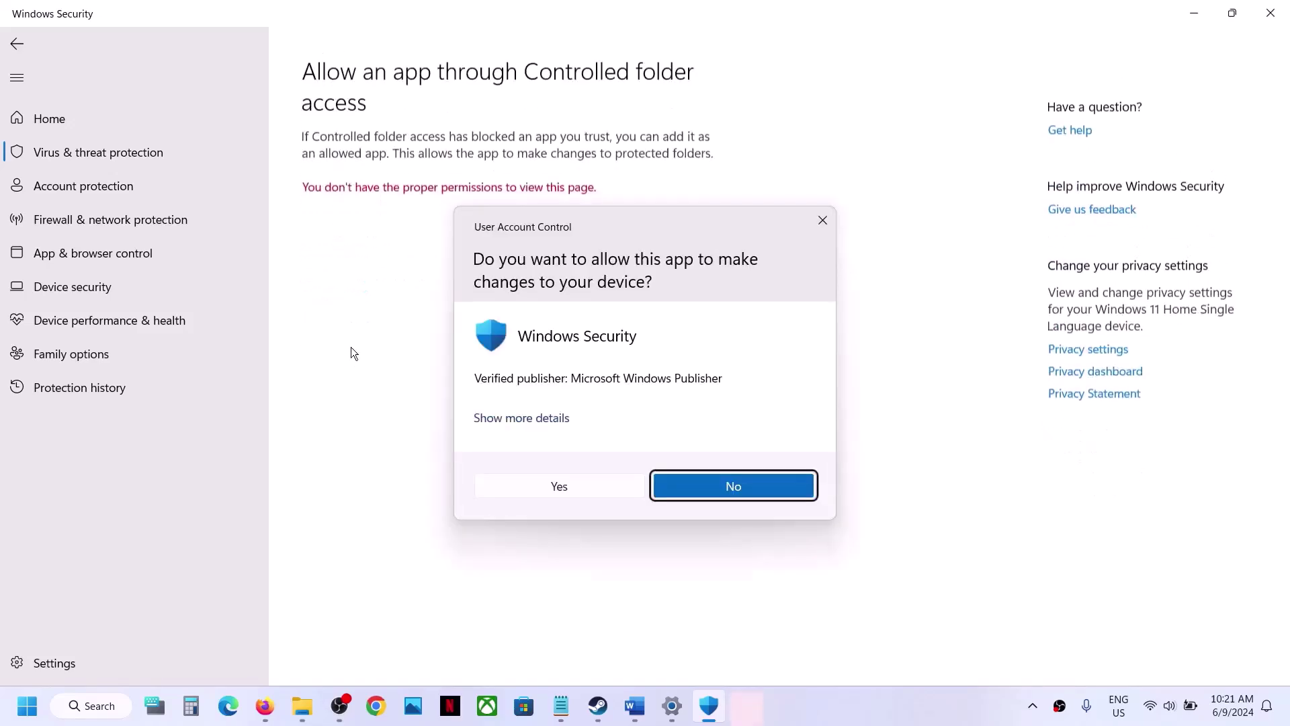
left_click(597, 477)
scroll(390, 224, "down", 2)
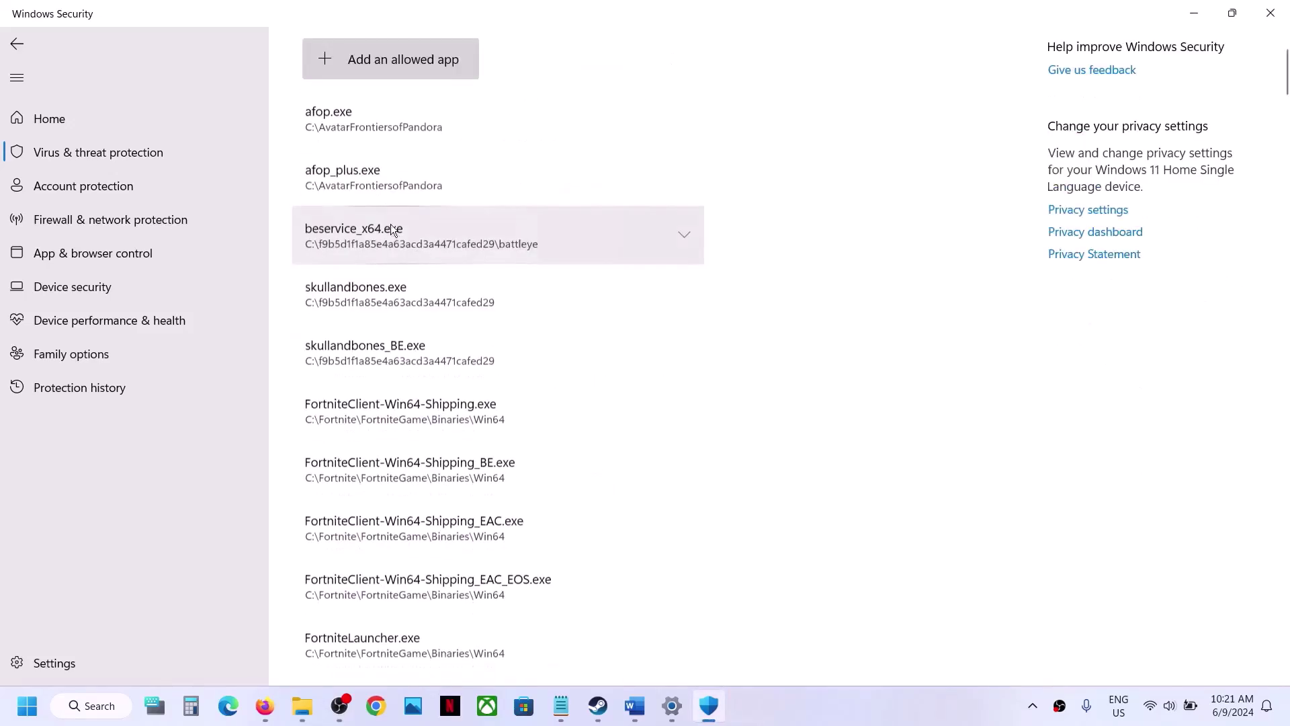
left_click(358, 60)
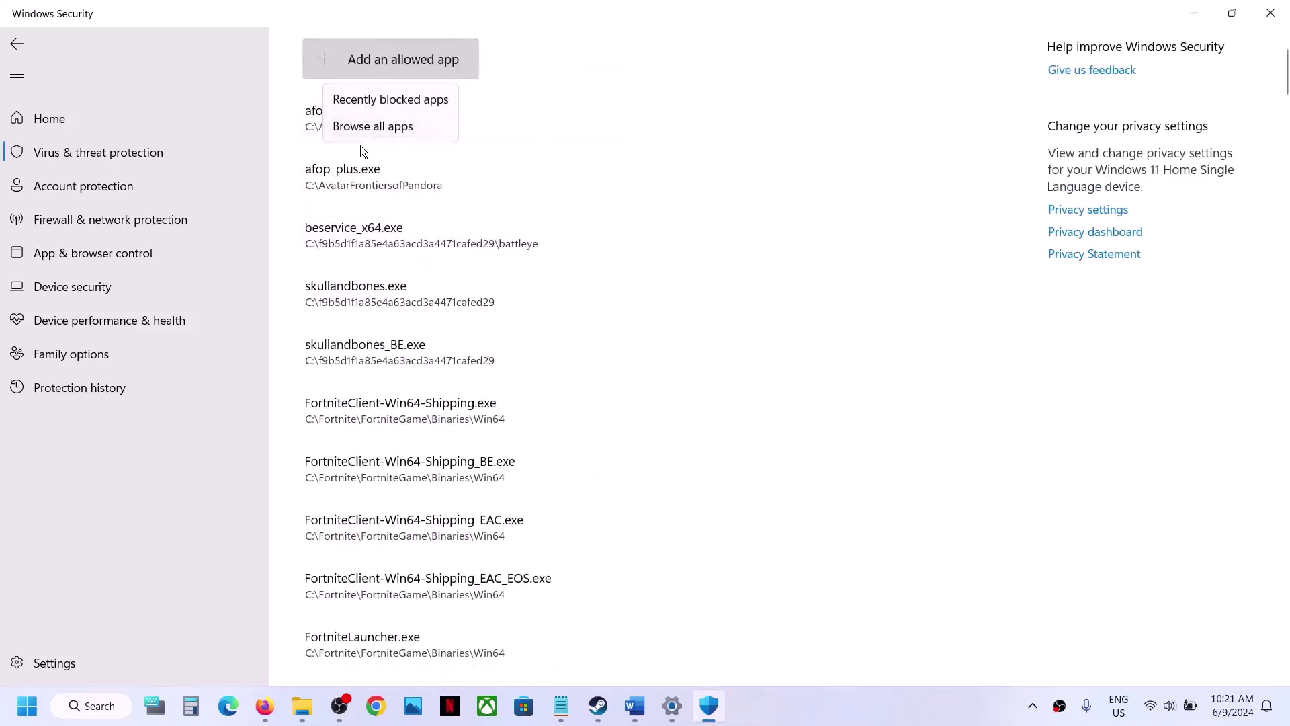
left_click(351, 127)
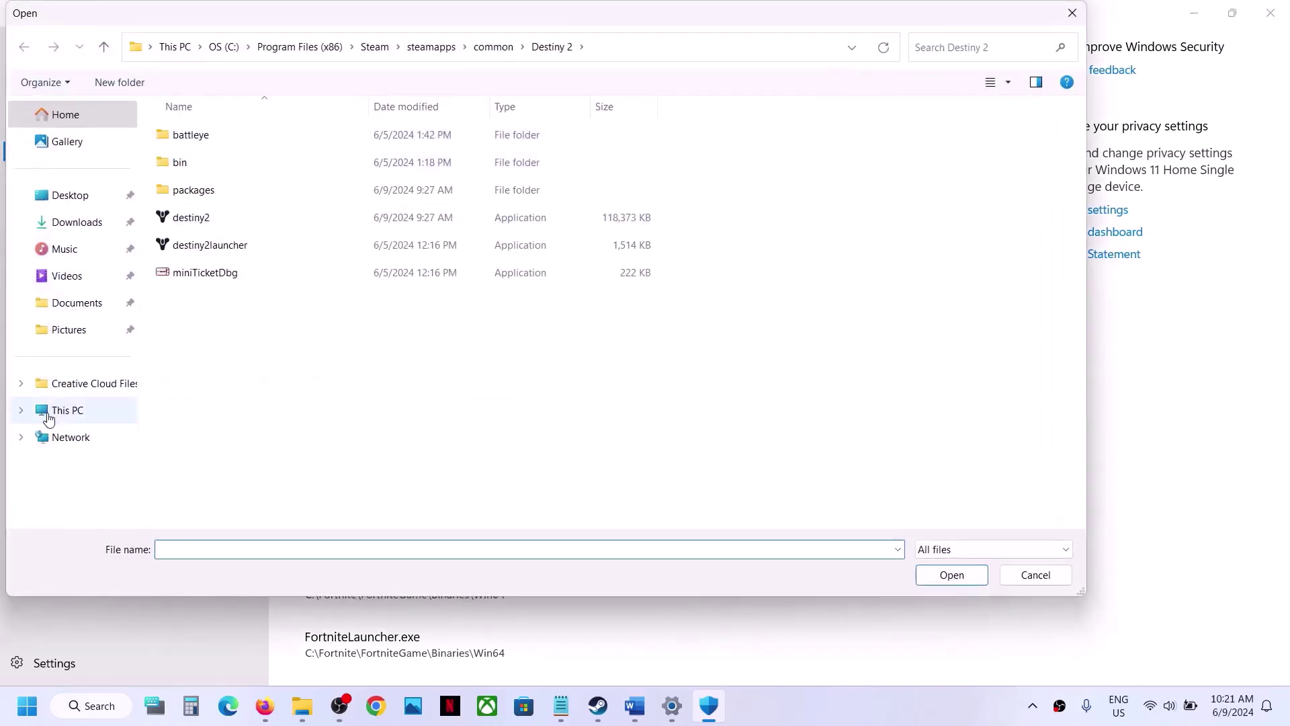
Allow Bodycam.exe from Program Files (x86)\Steam\steamapps\common\Bodycam through Controlled folder access
left_click(63, 410)
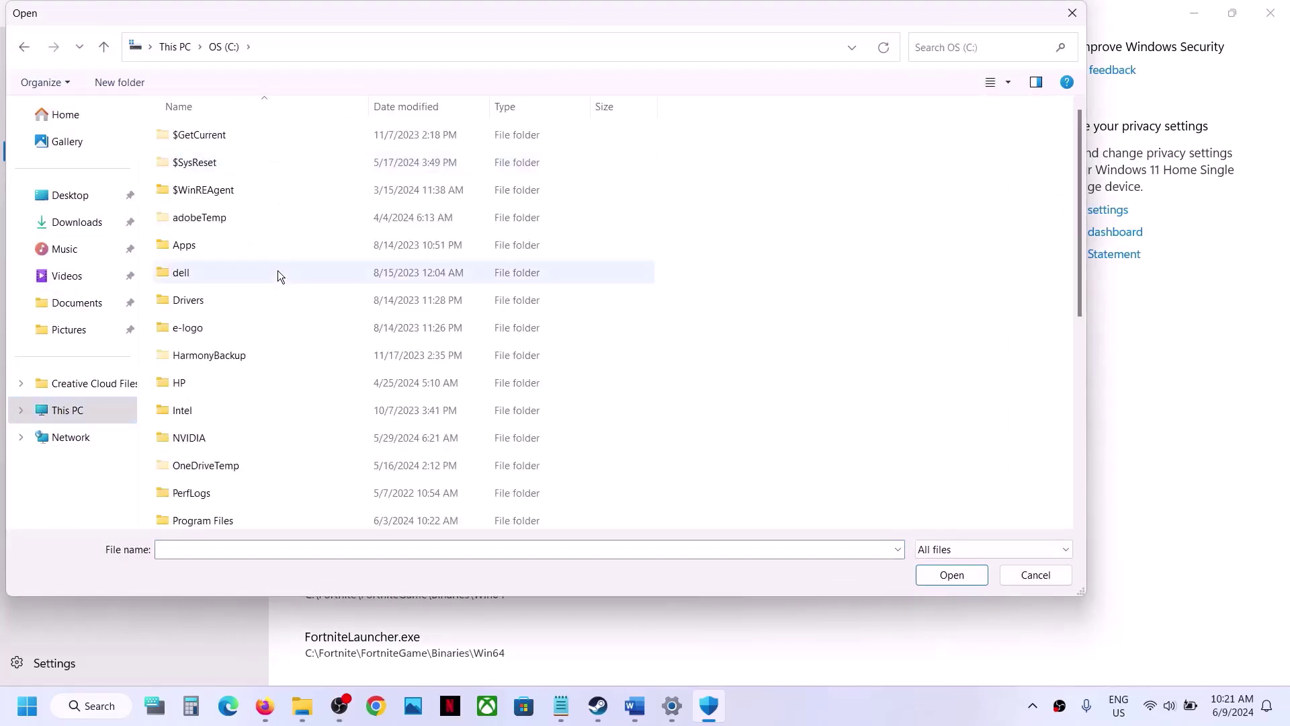
scroll(277, 270, "down", 5)
left_click(239, 168)
double_click(239, 168)
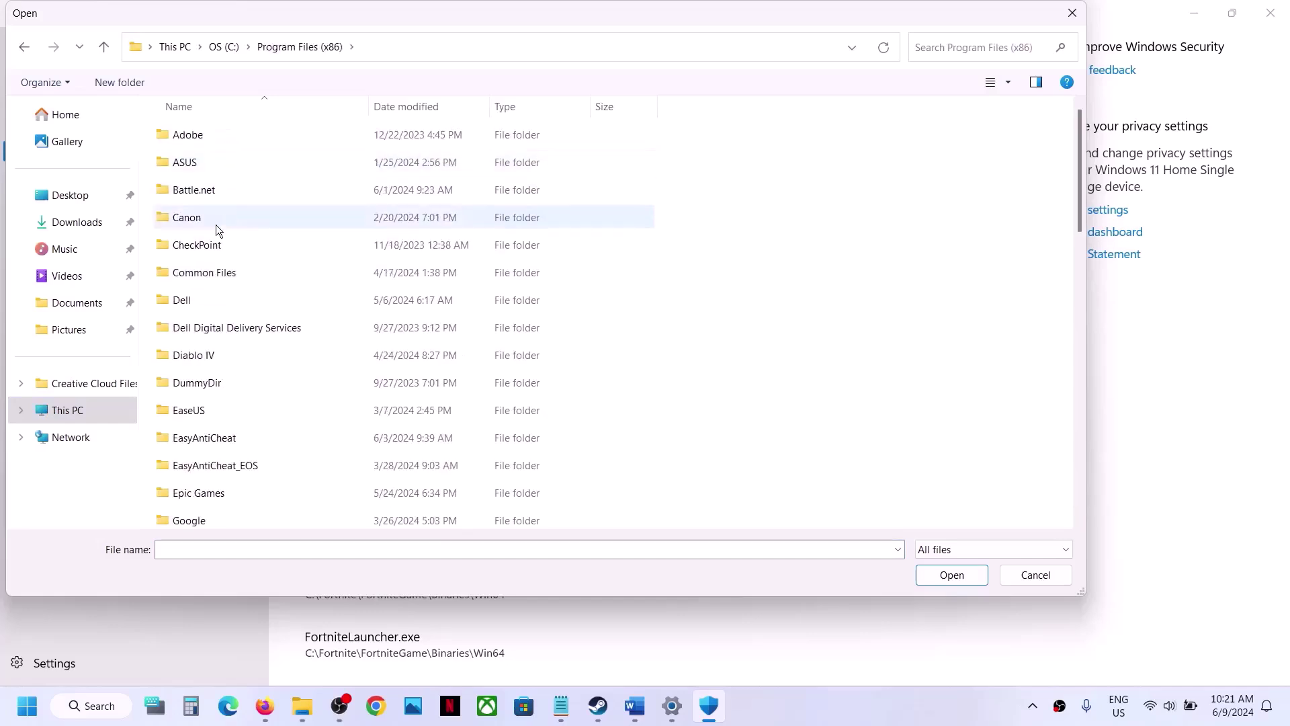
key("s")
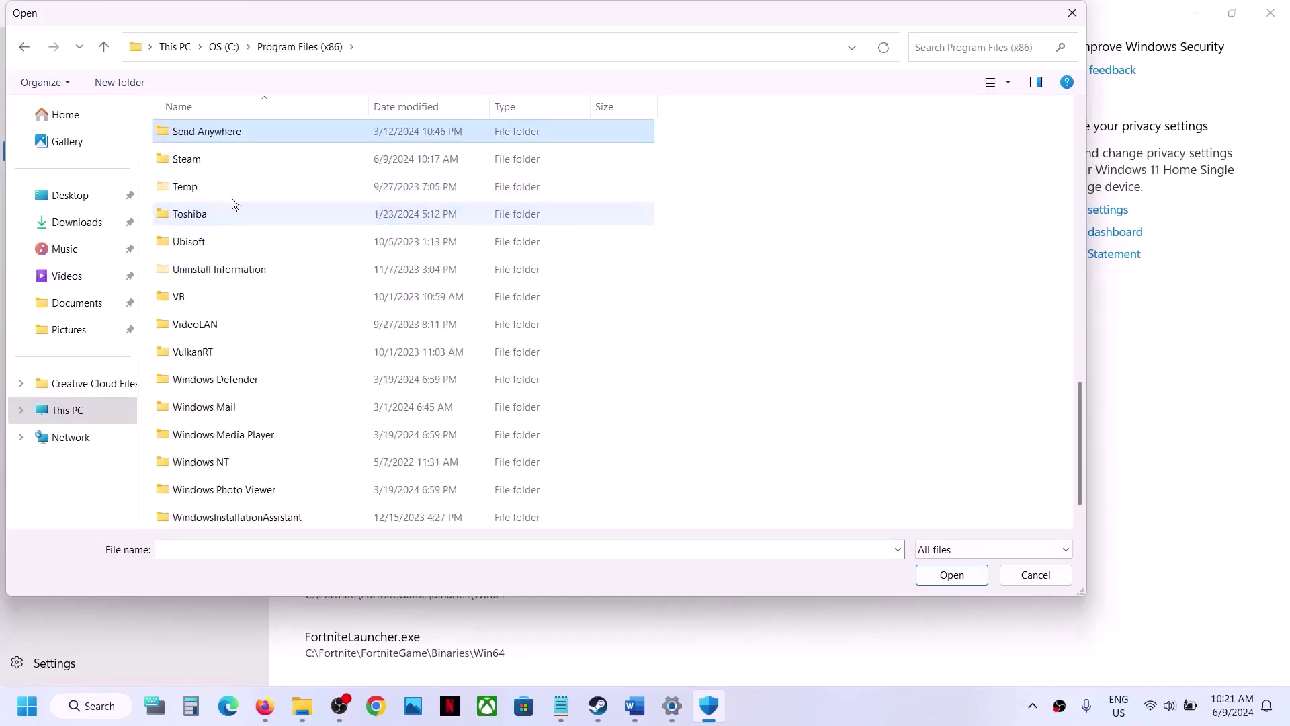
double_click(220, 165)
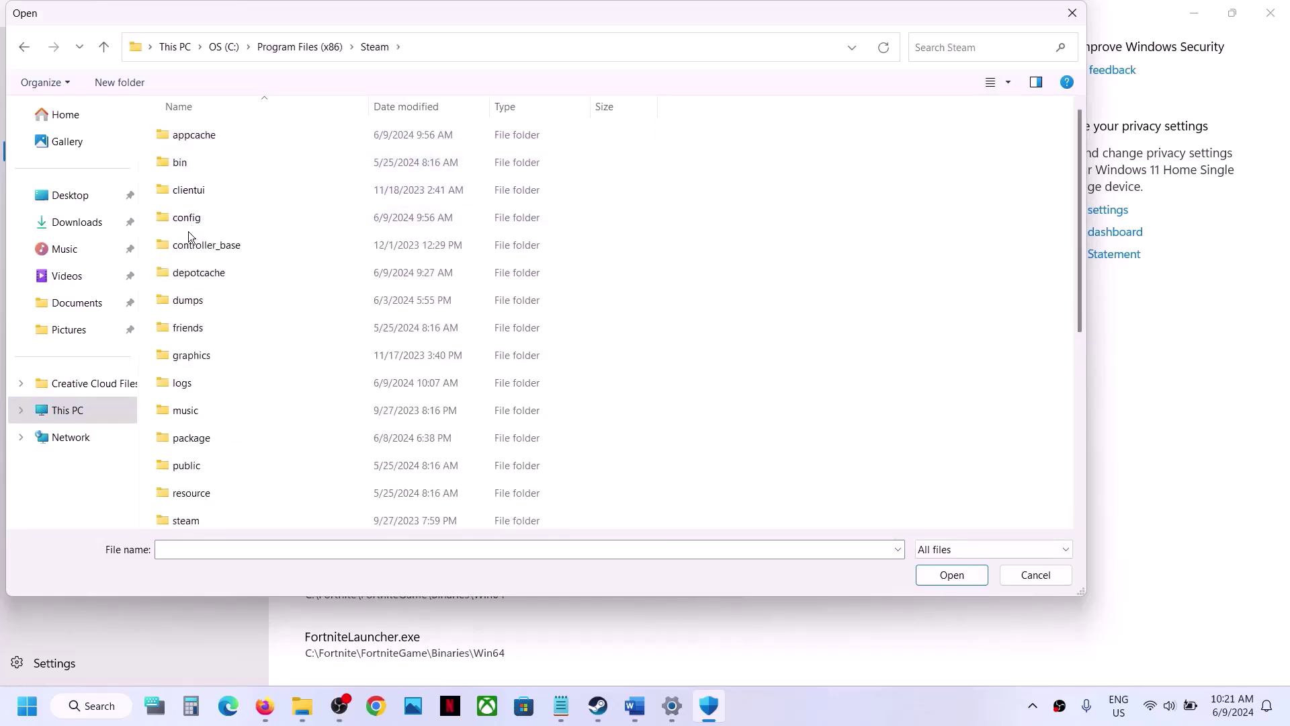
scroll(201, 222, "down", 4)
left_click(219, 209)
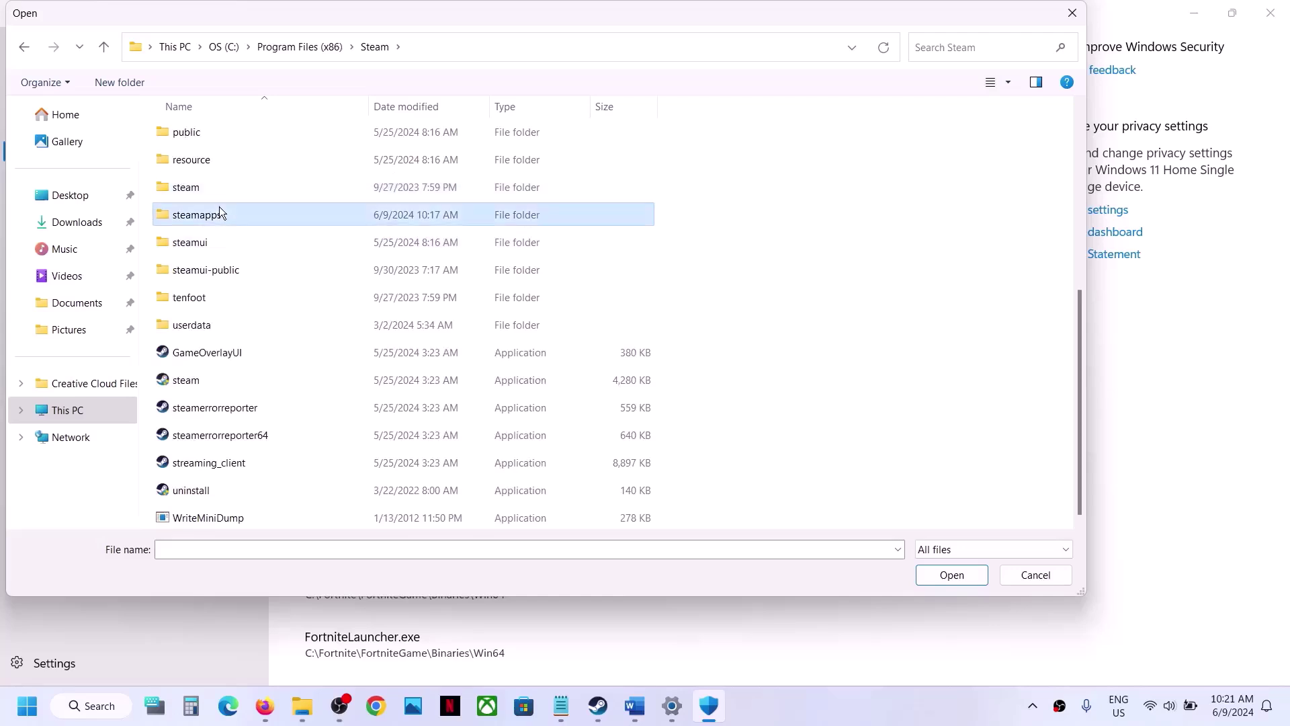
double_click(219, 209)
double_click(205, 134)
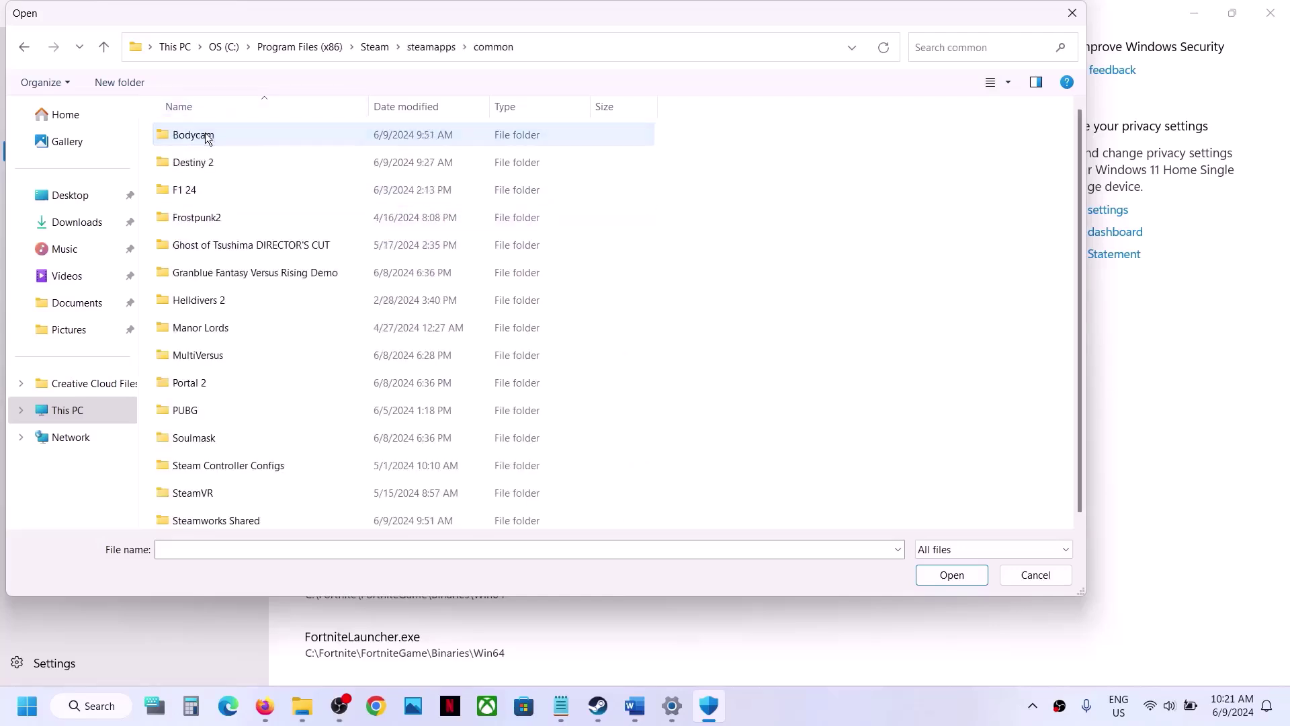
double_click(215, 142)
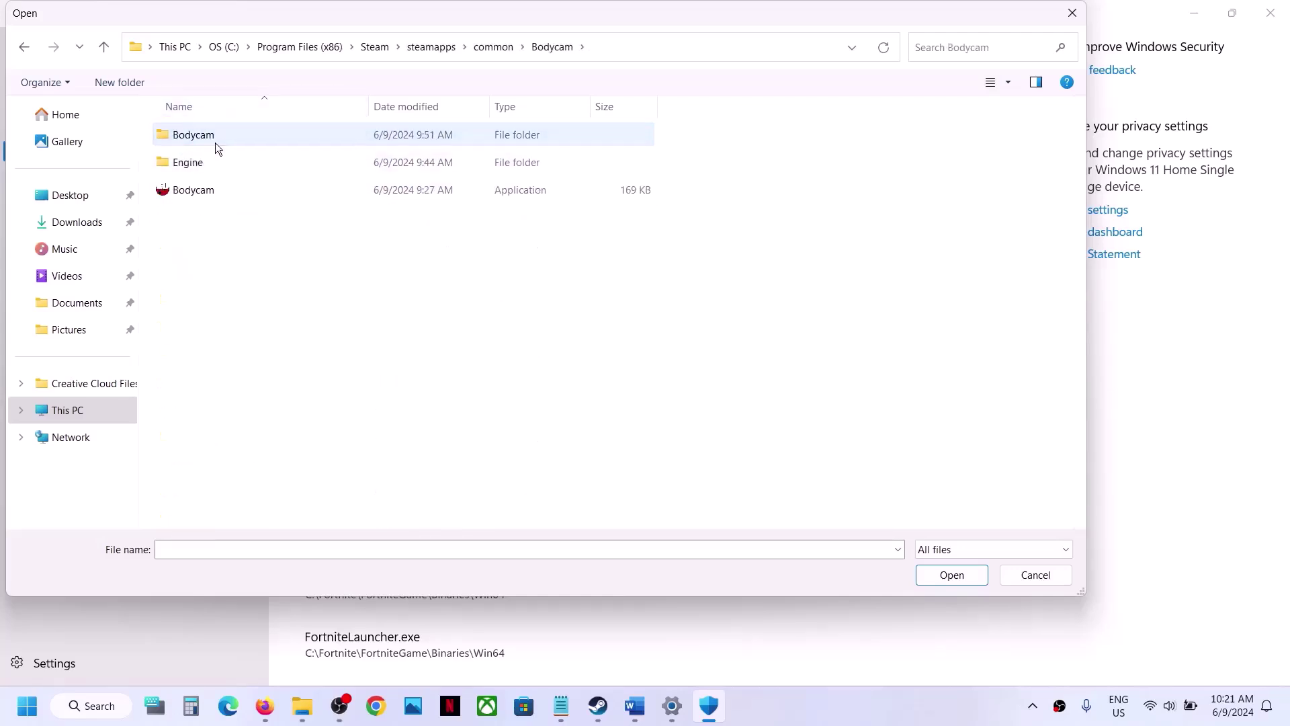
left_click(201, 192)
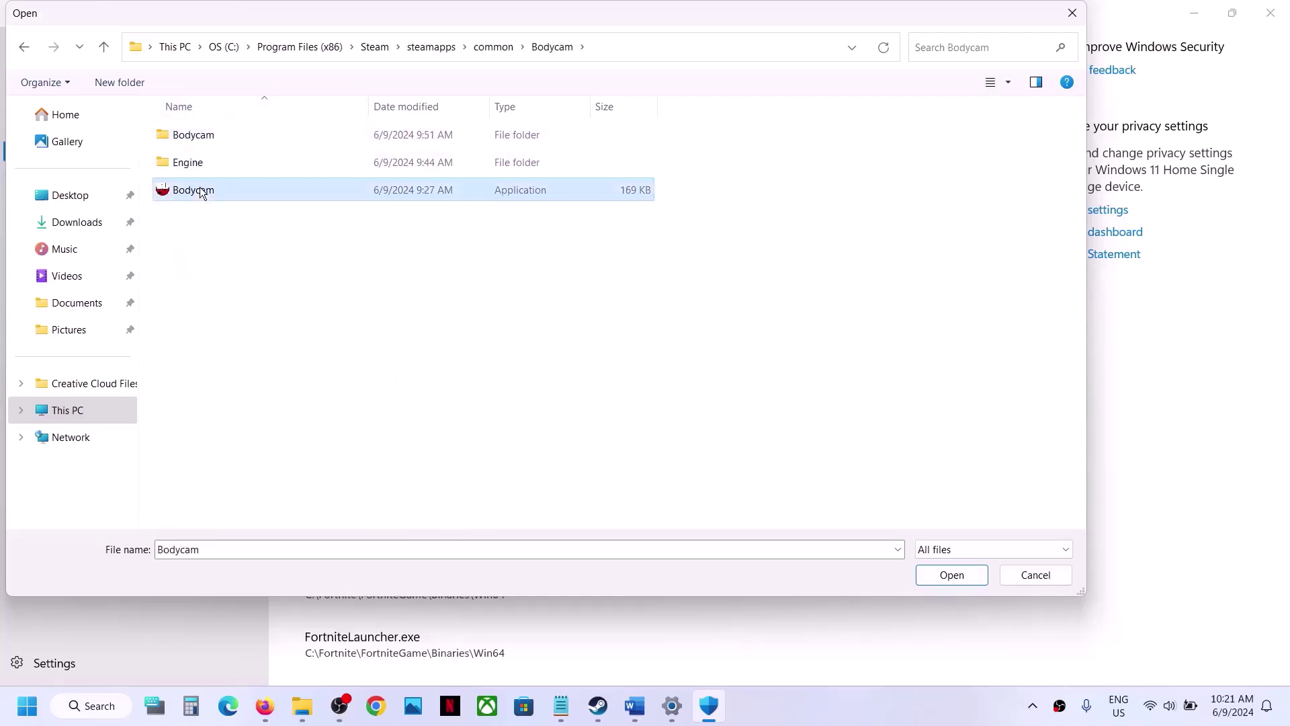
left_click(950, 574)
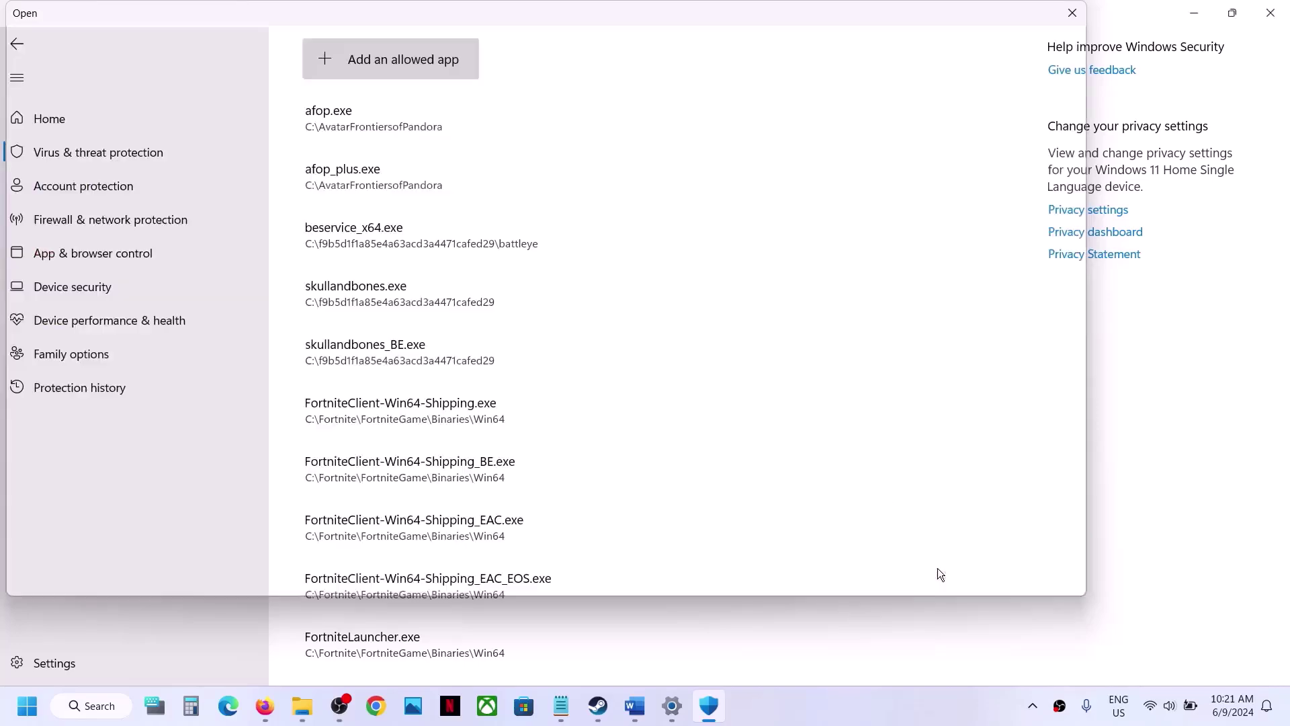
Also allow Binaries\Win64\Bodycam-Win64-Shipping.exe through Controlled folder access
left_click(402, 59)
left_click(379, 124)
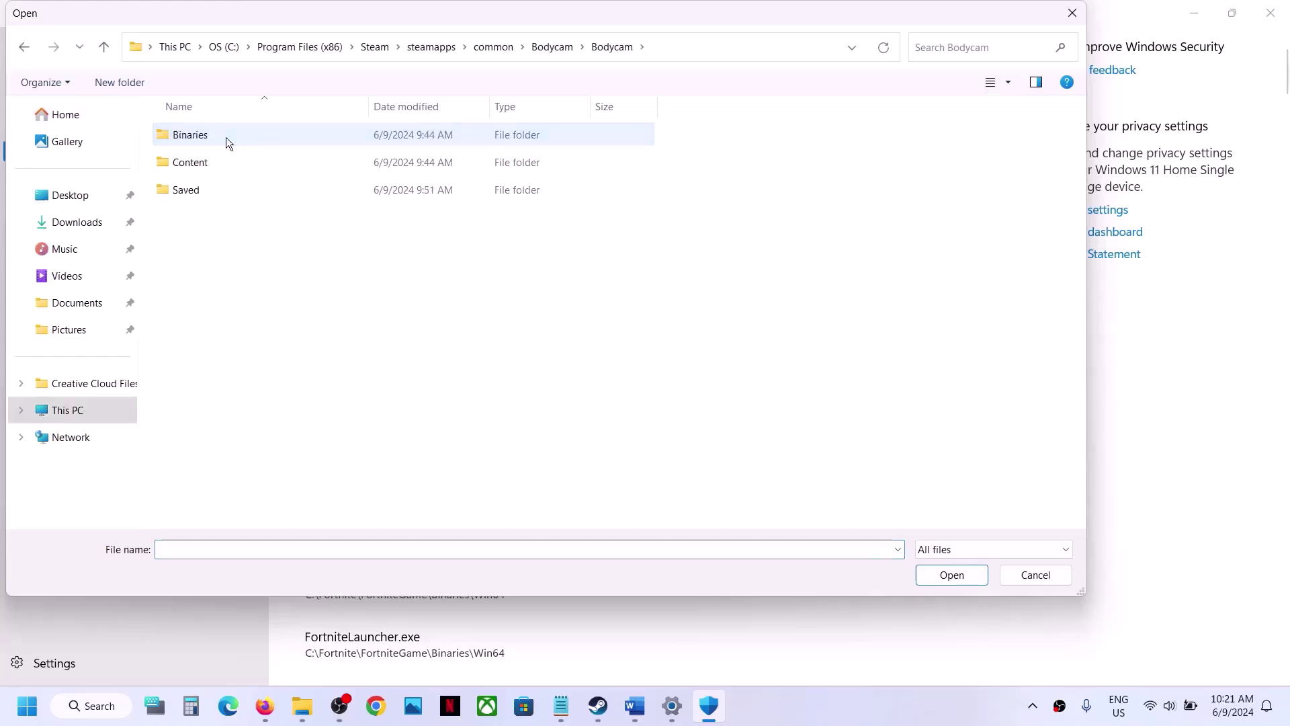
double_click(226, 137)
double_click(226, 137)
left_click(218, 165)
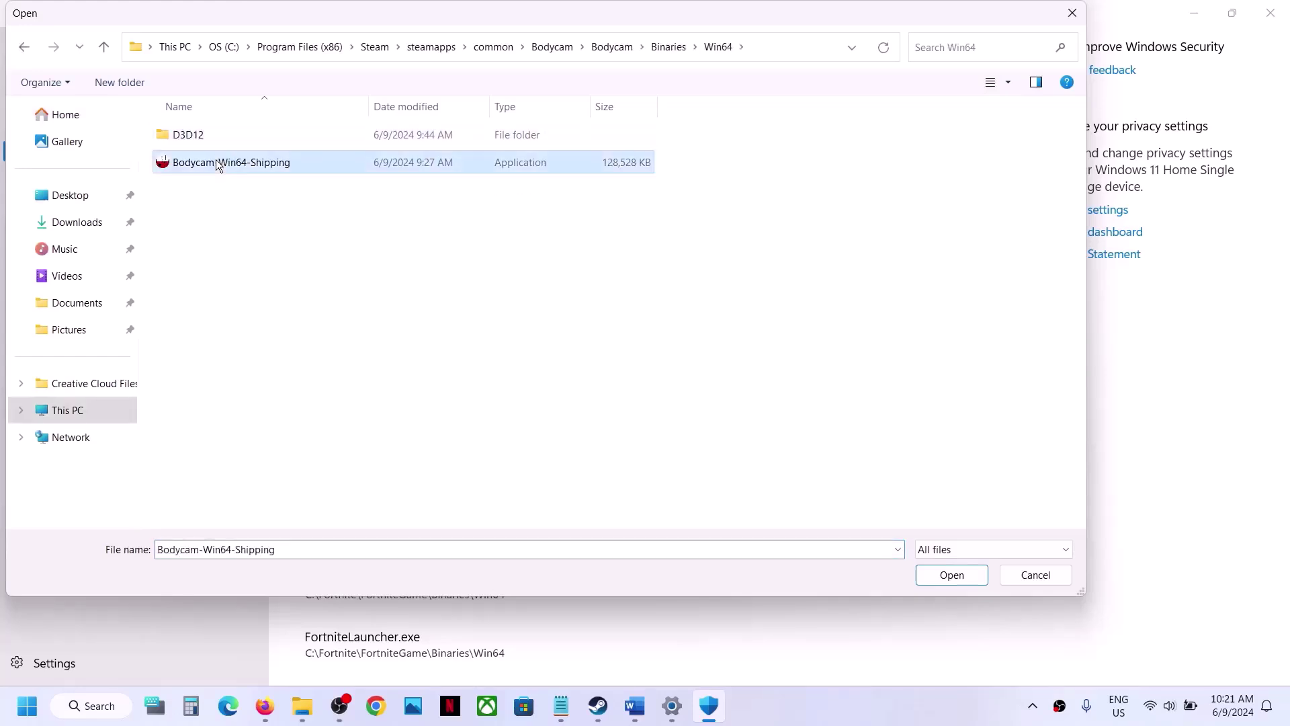
left_click(950, 574)
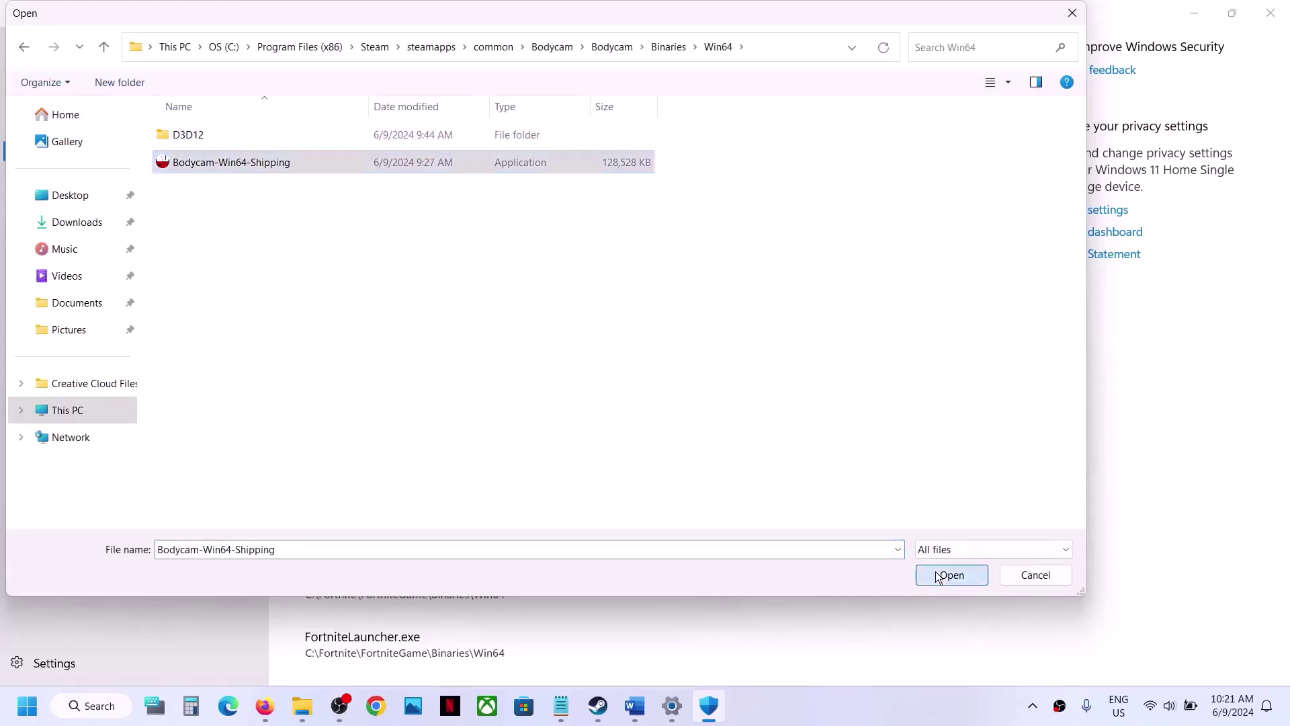
left_click(20, 716)
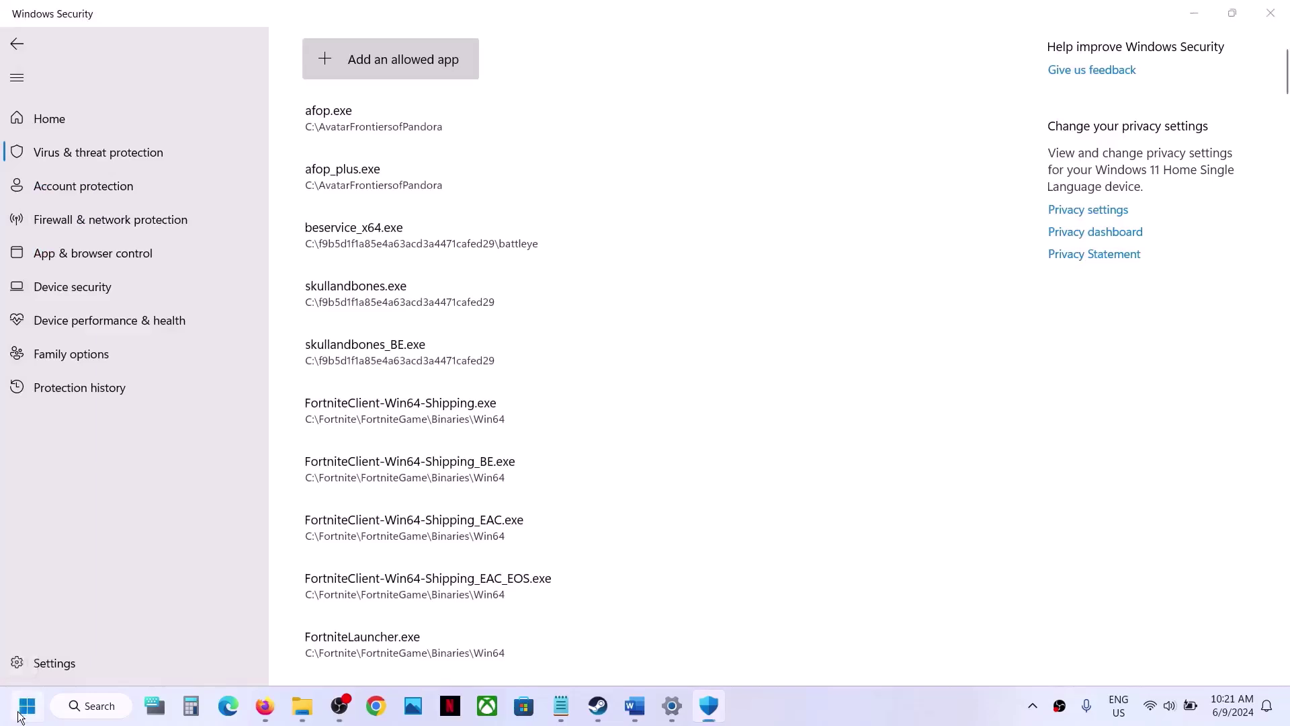
Open the editable list of apps allowed through Windows Defender Firewall via Control Panel
type("control")
key("Return")
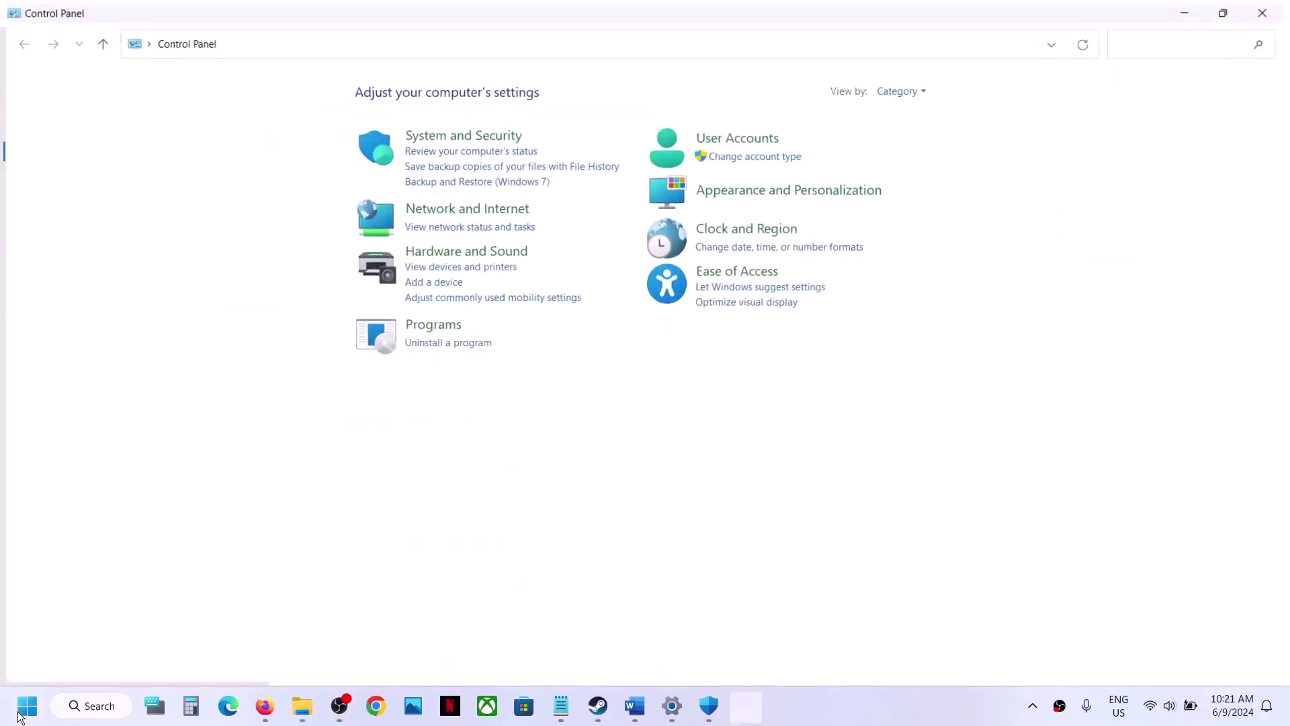
left_click(498, 138)
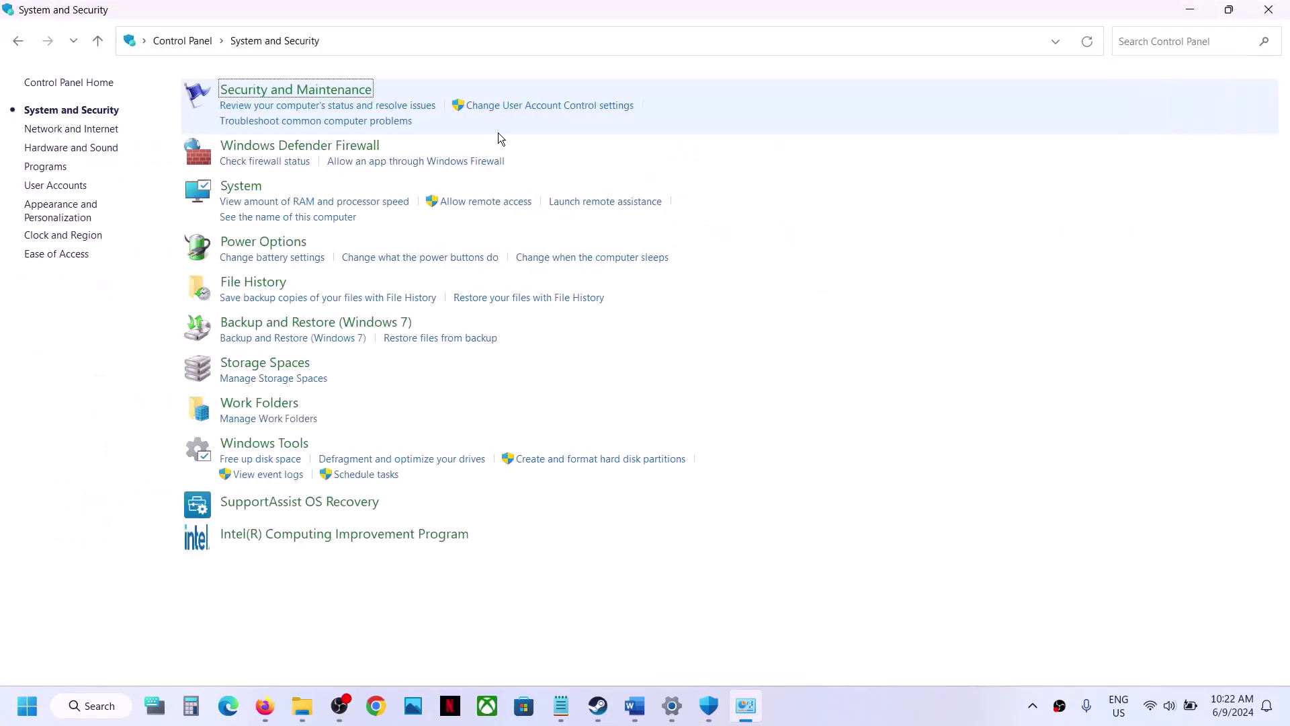
left_click(311, 145)
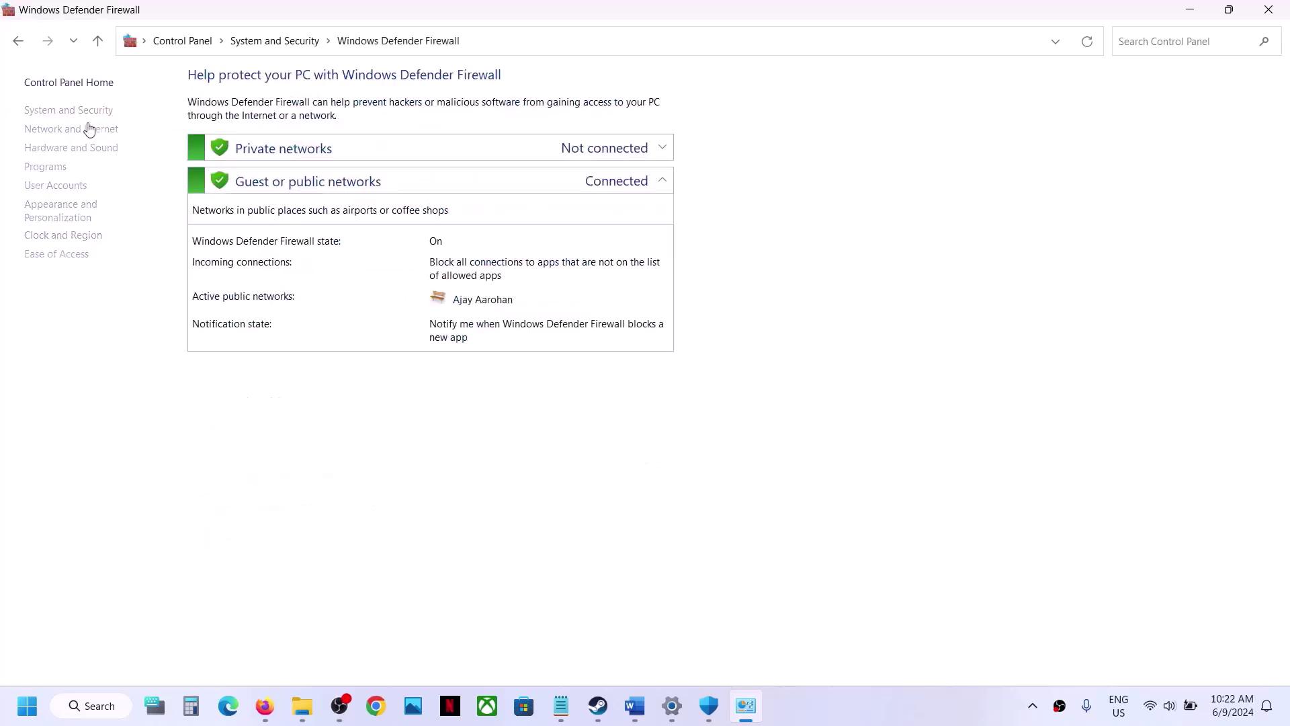
left_click(96, 126)
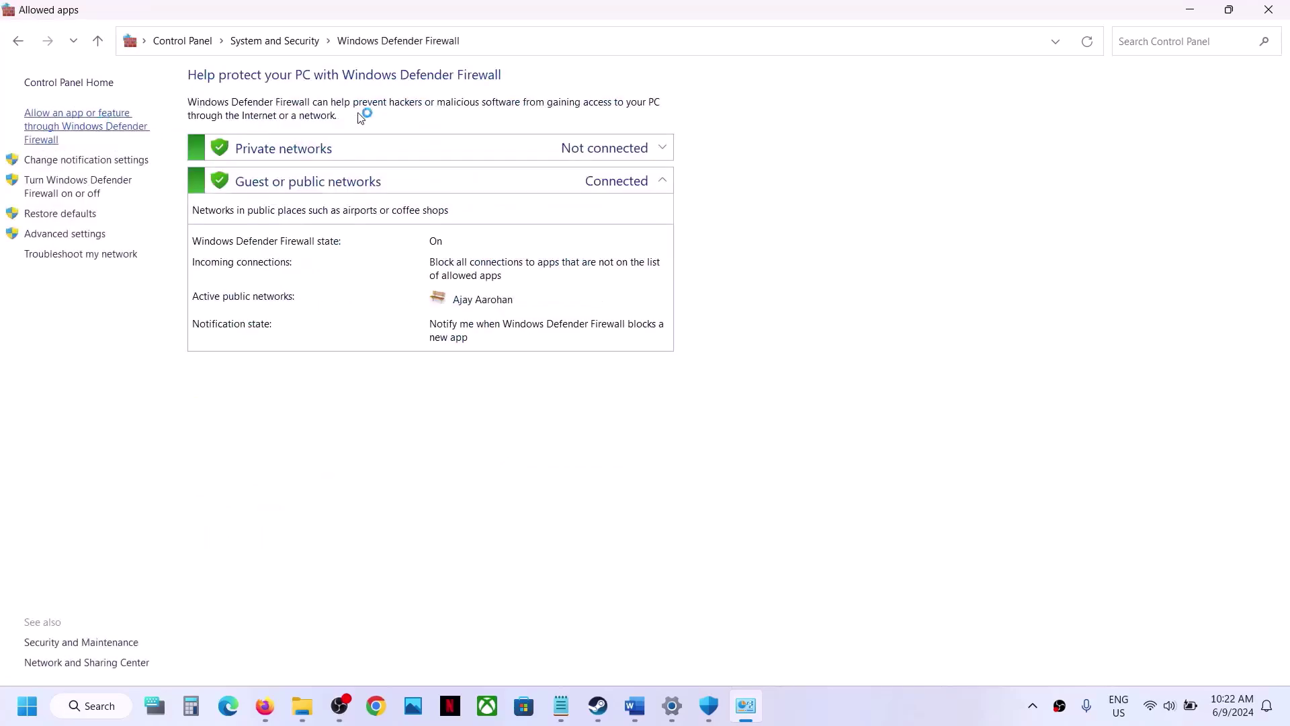
left_click(810, 125)
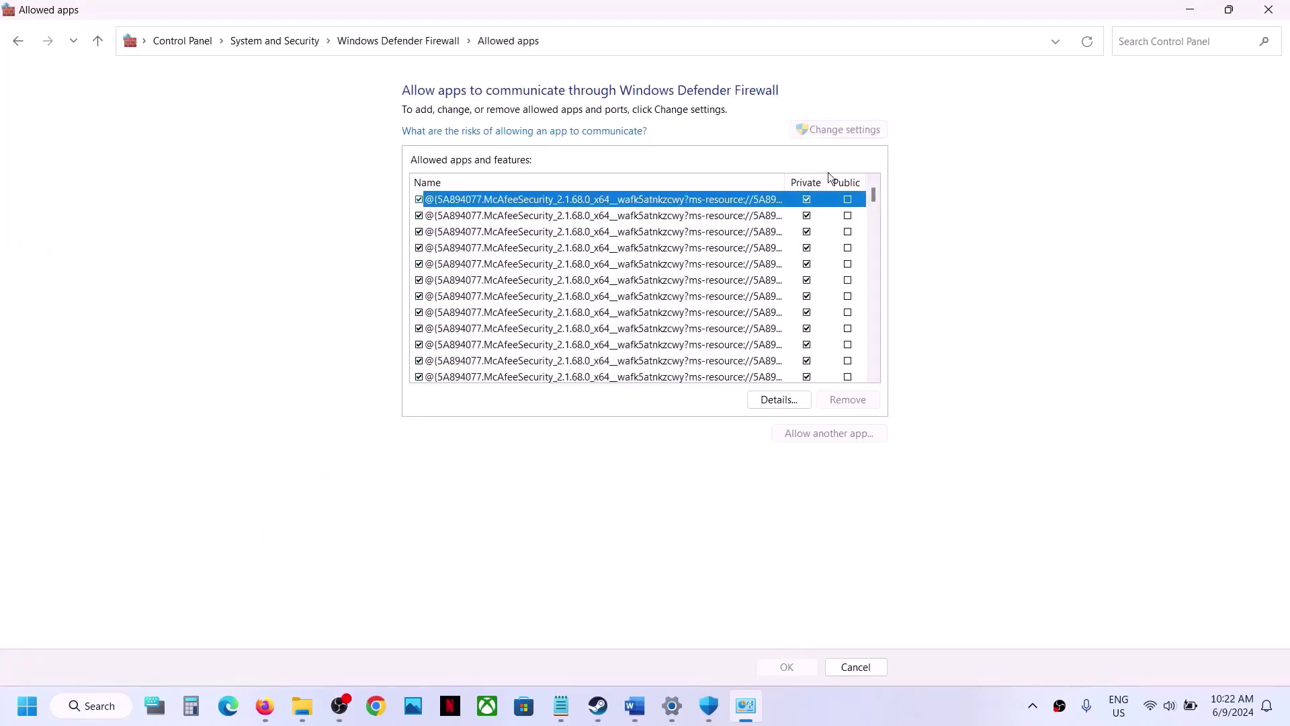
Add Bodycam.exe from the Steam common Bodycam folder to the firewall exceptions
left_click(836, 441)
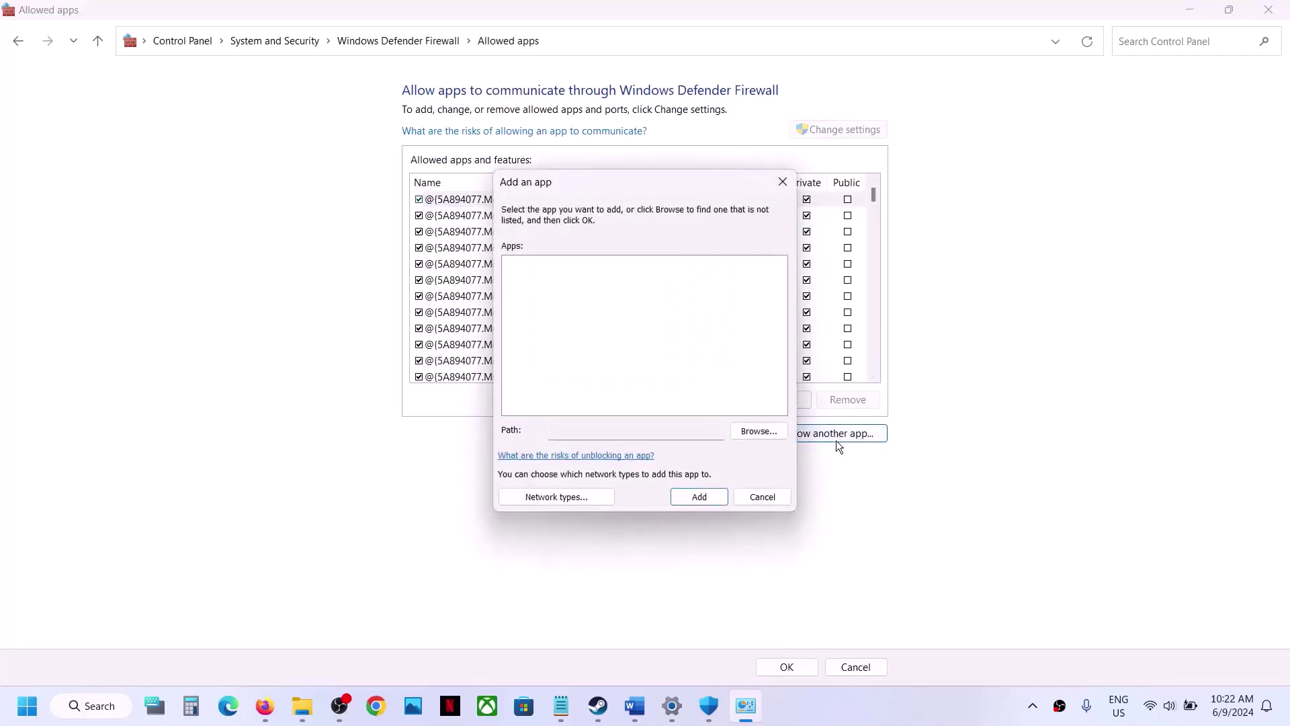
left_click(743, 433)
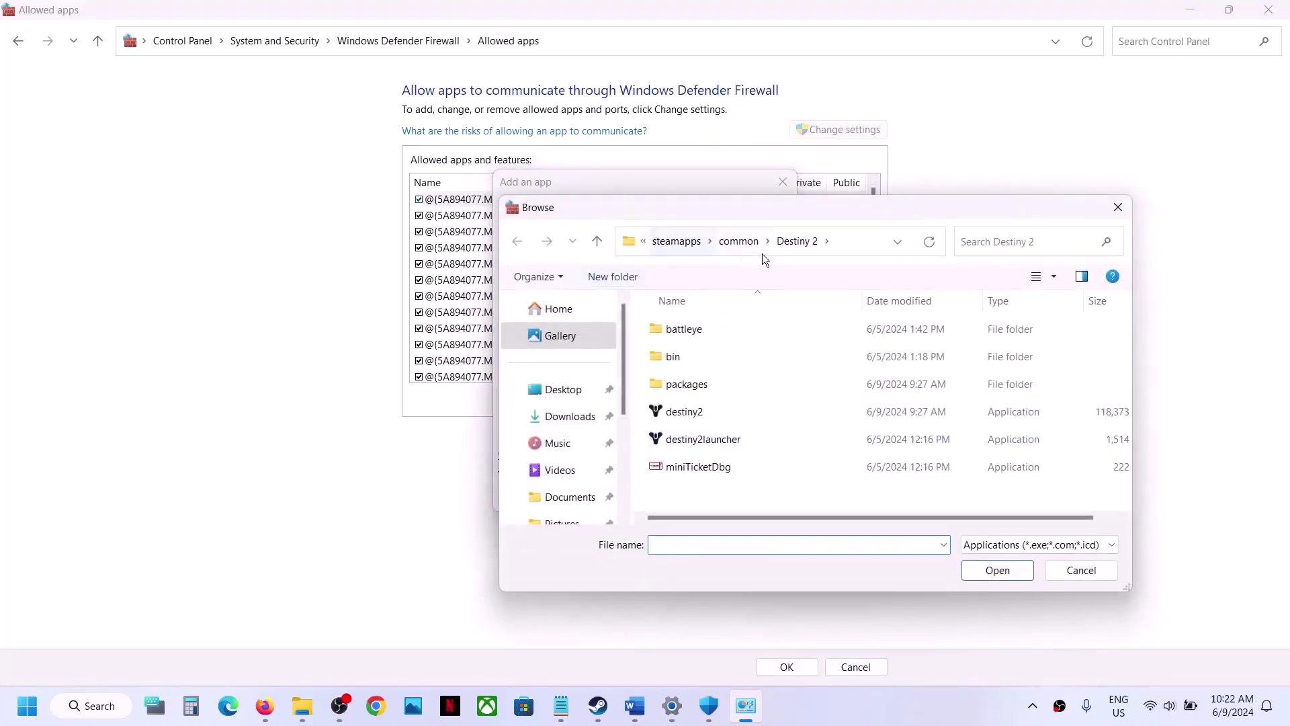
left_click(746, 244)
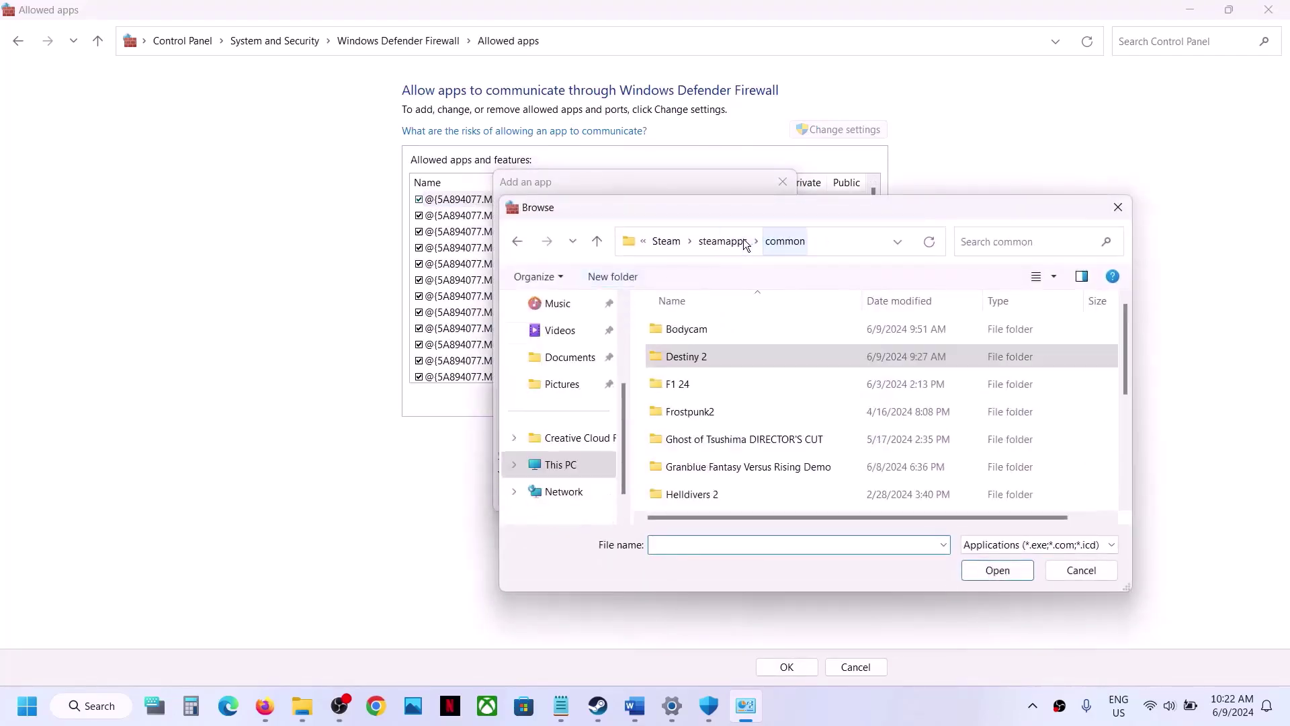
double_click(691, 327)
left_click(694, 388)
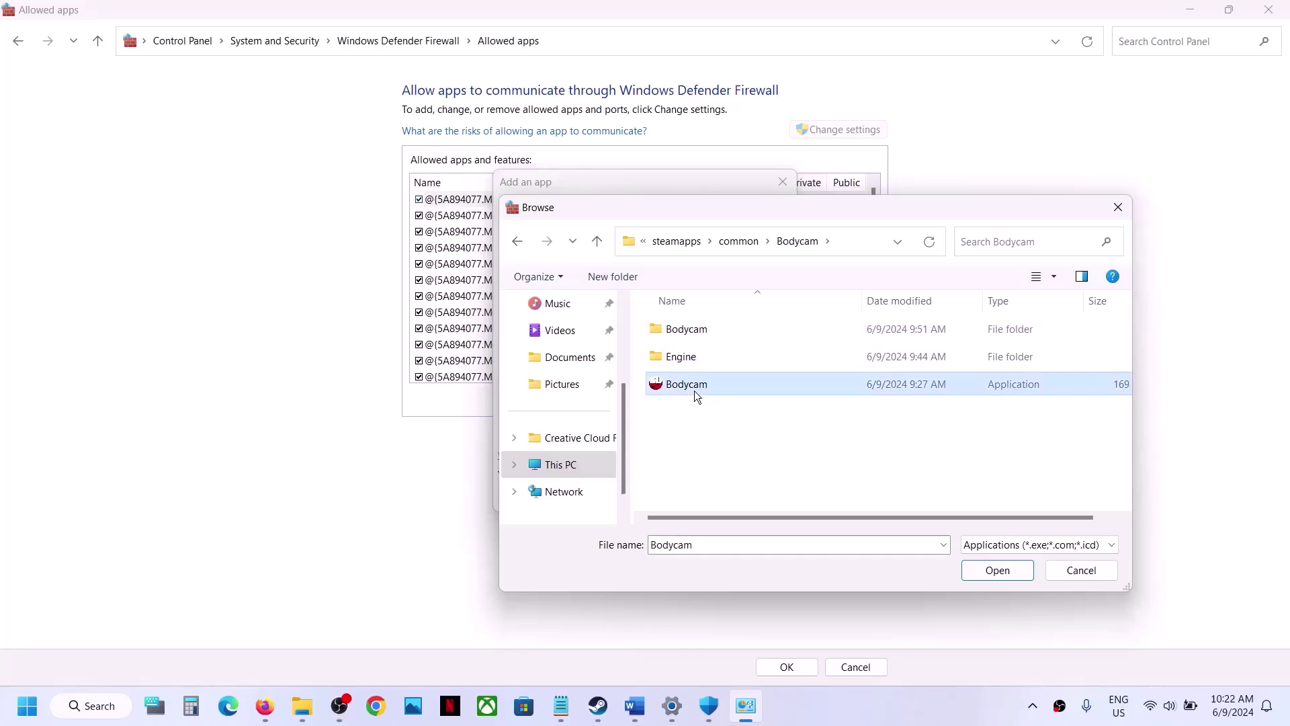
left_click(994, 575)
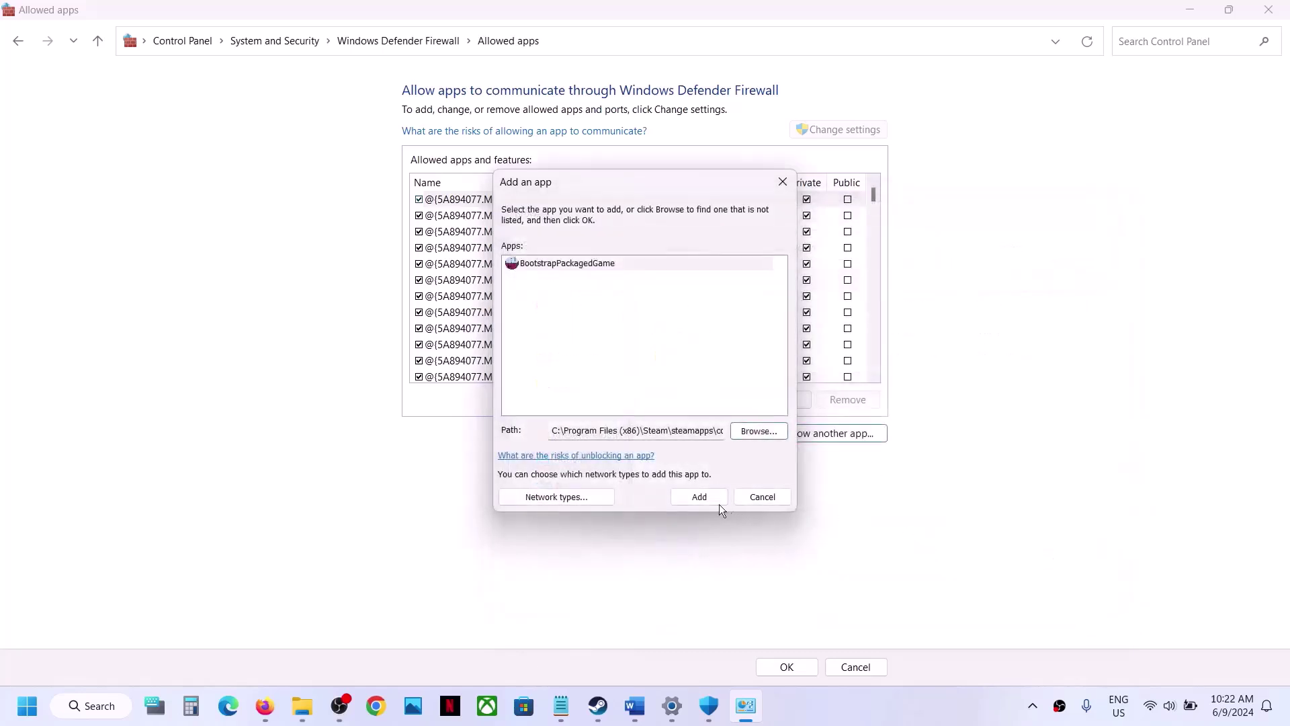
left_click(699, 497)
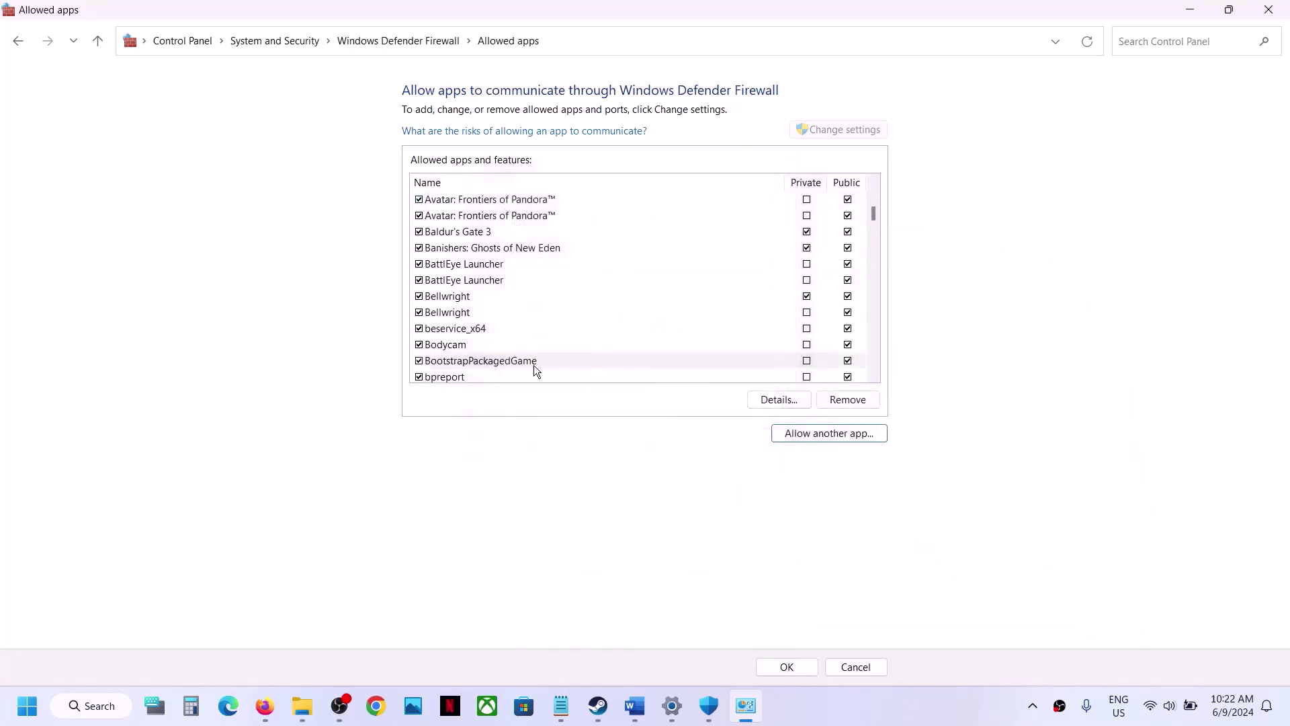
Try adding Bodycam-Win64-Shipping.exe, which is already listed, then tick Bodycam and save the allowed apps
left_click(821, 434)
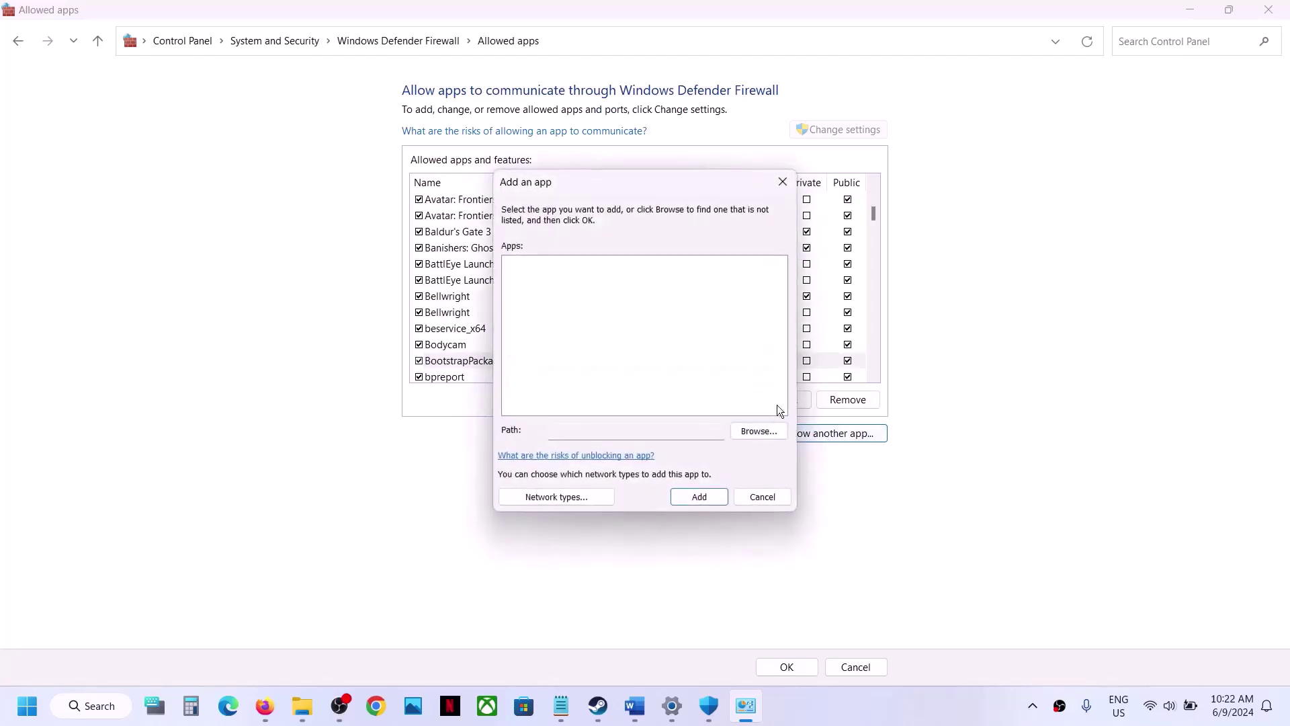
left_click(747, 429)
double_click(666, 329)
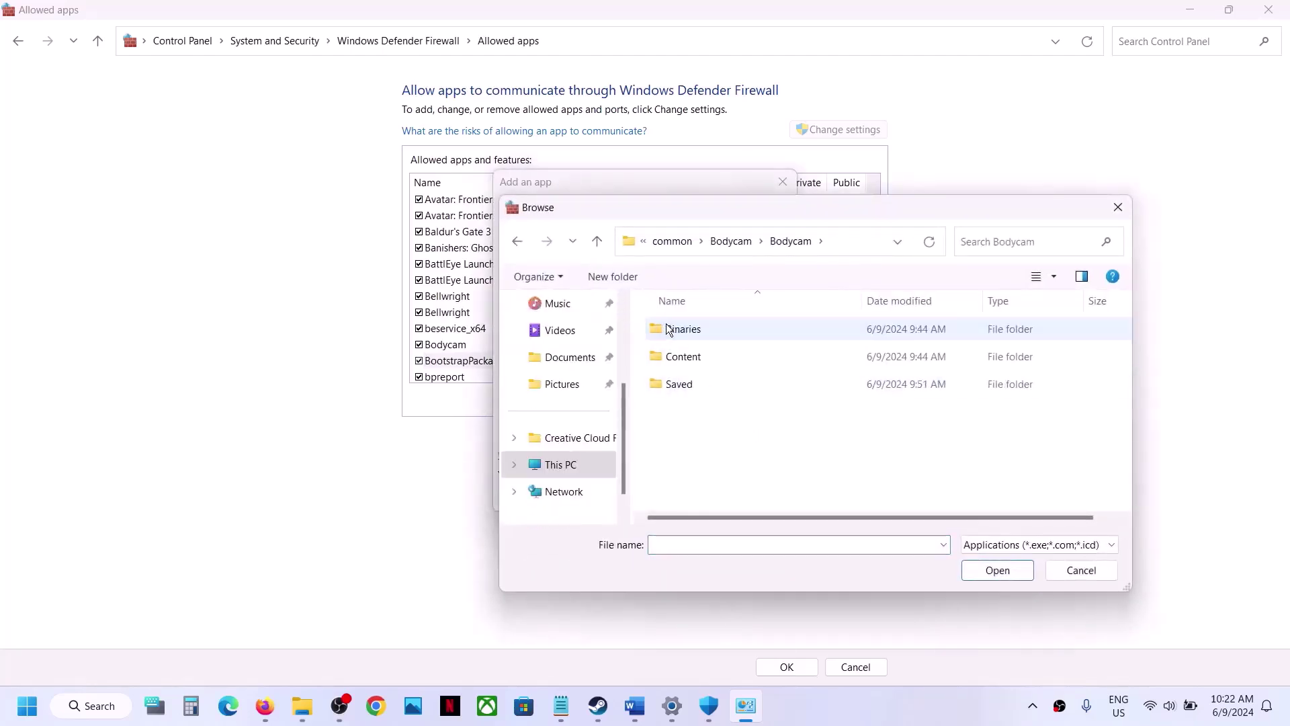
double_click(668, 329)
left_click(670, 329)
double_click(669, 330)
left_click(714, 358)
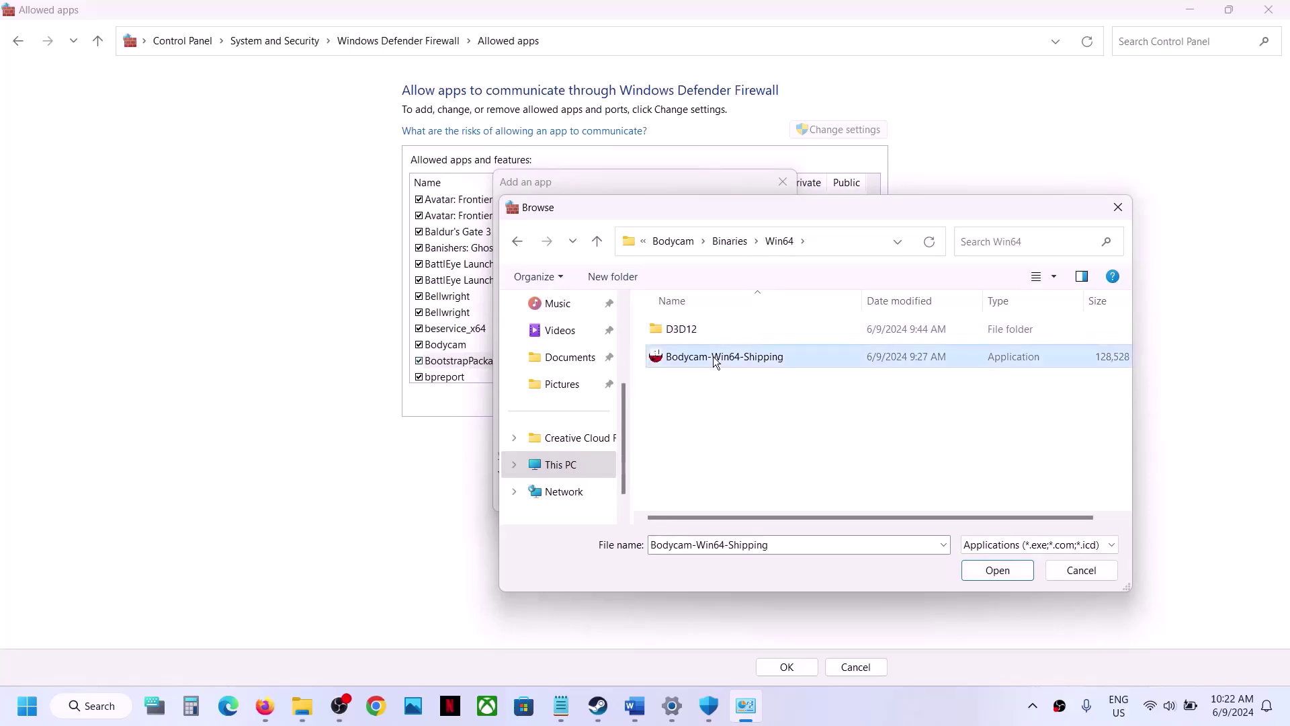
left_click(993, 570)
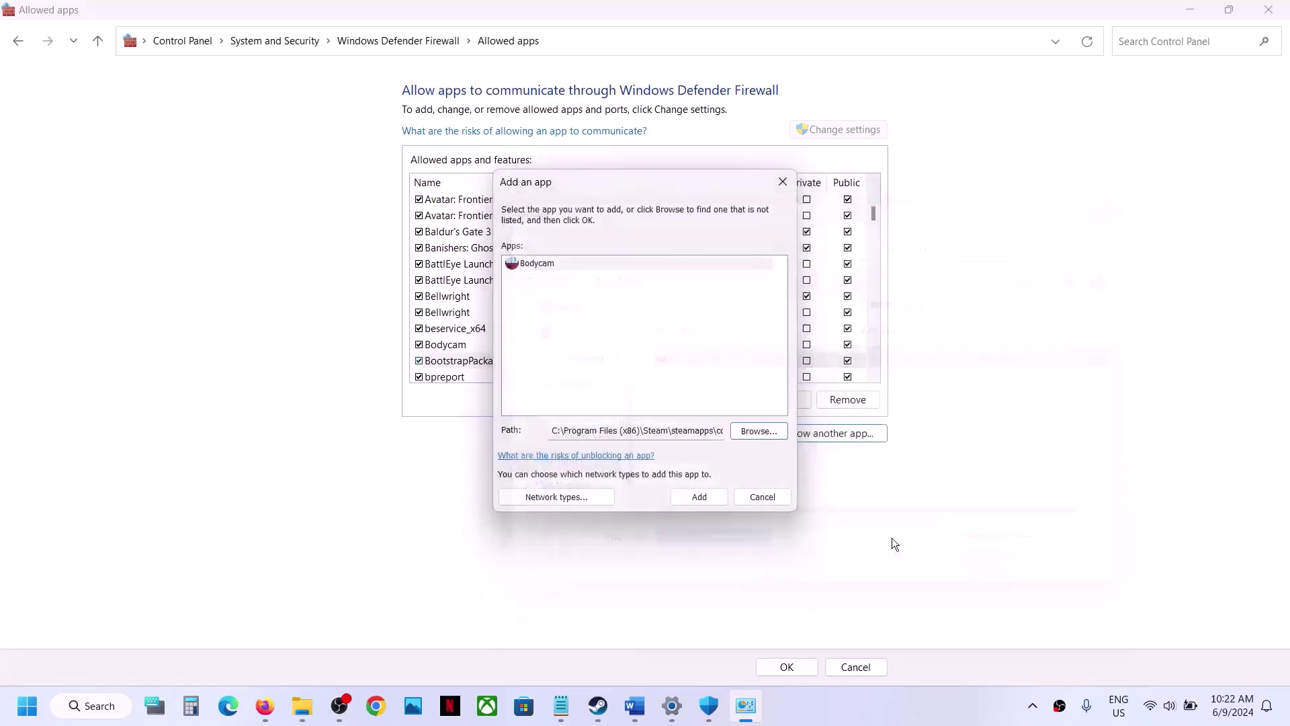
left_click(700, 496)
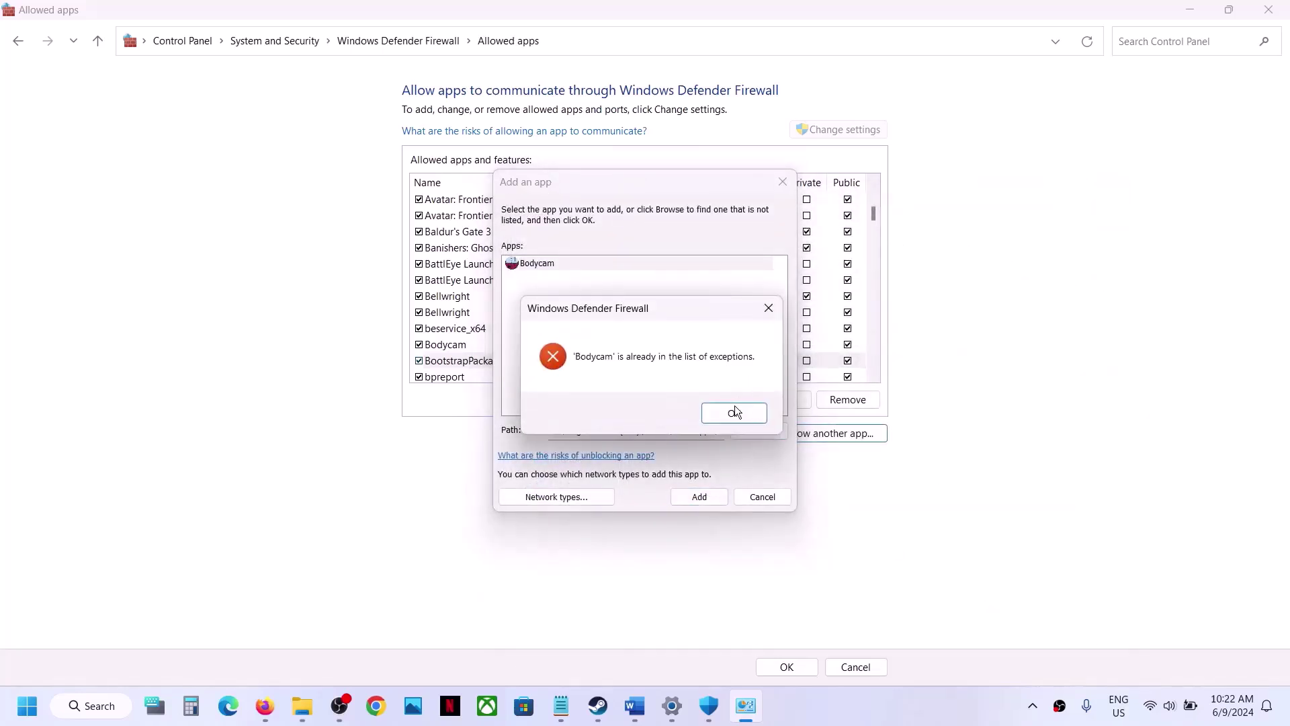
left_click(735, 411)
left_click(752, 496)
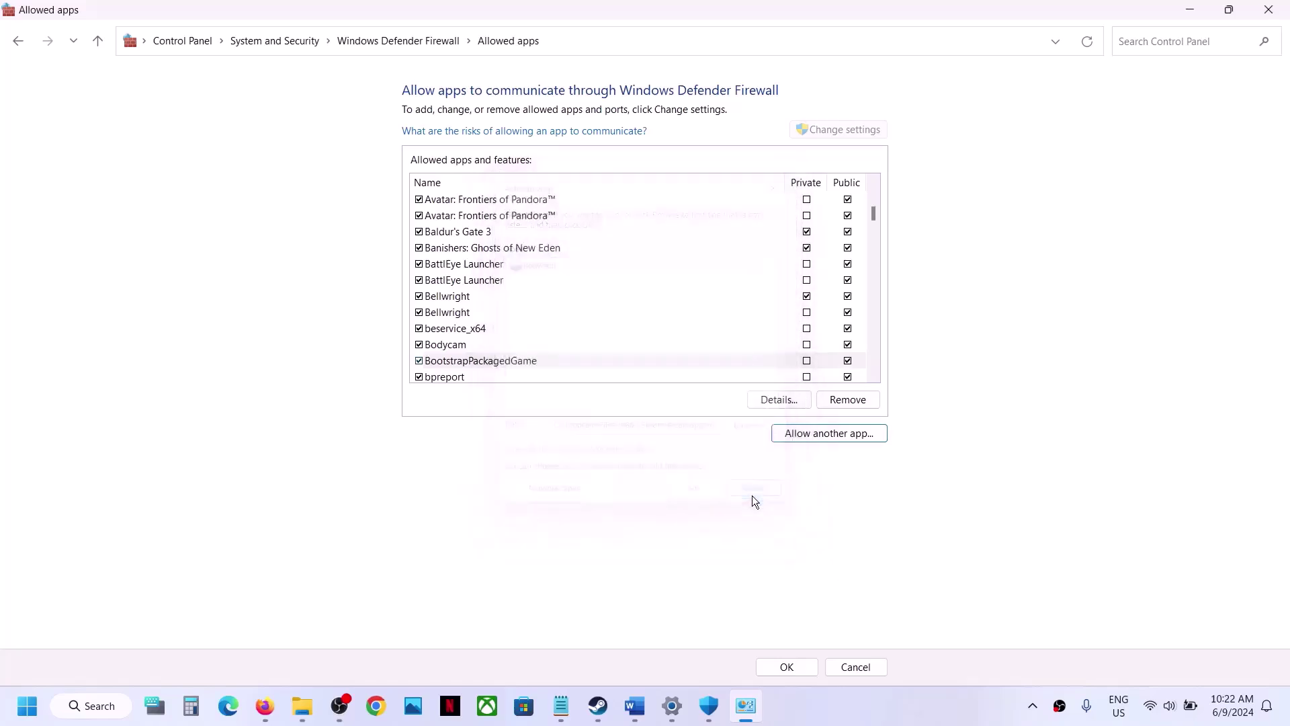
left_click(469, 344)
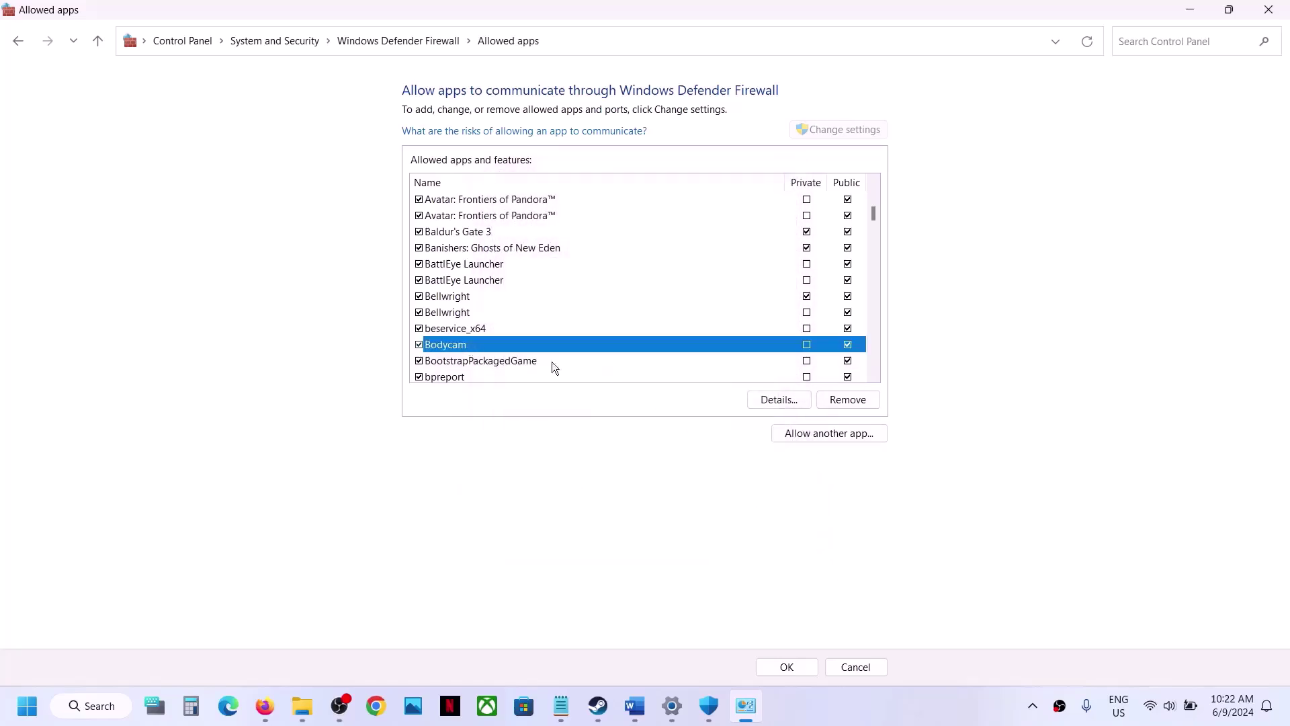
left_click(787, 666)
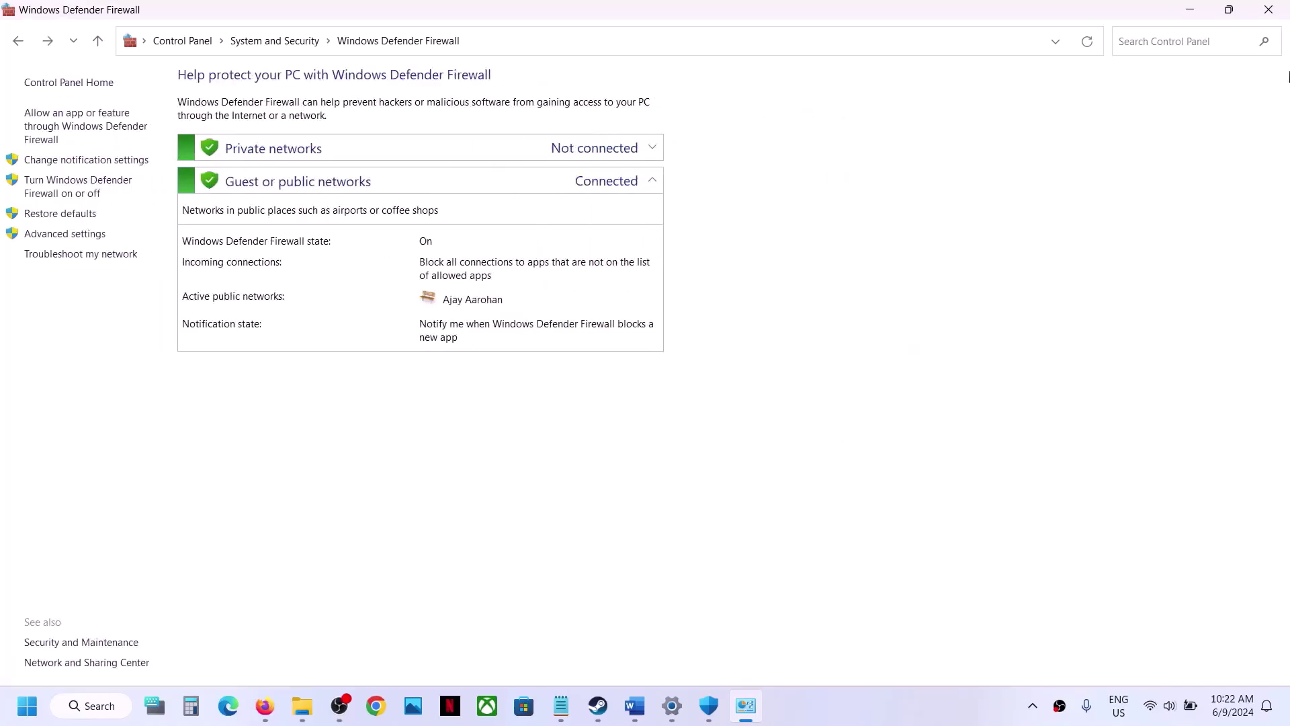
Close the firewall and Windows Security windows and run a Windows Update check
left_click(1280, 6)
left_click(1280, 5)
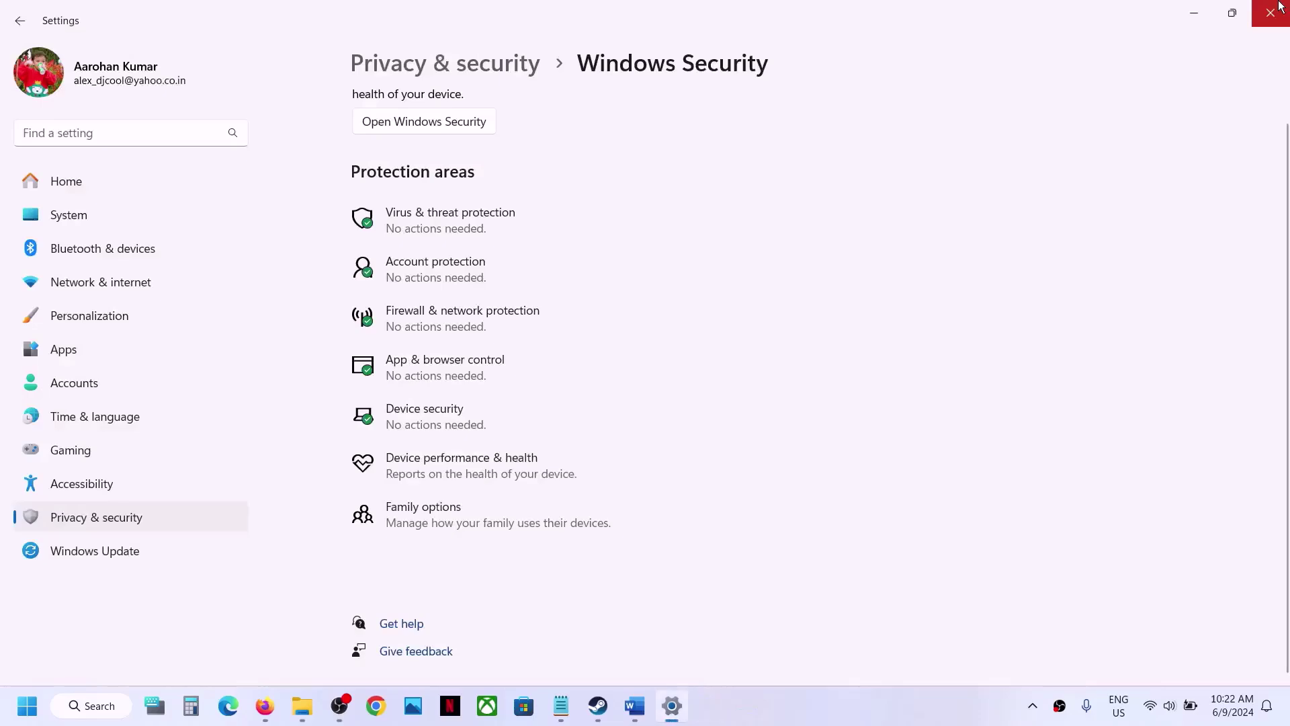
left_click(1280, 5)
scroll(659, 336, "down", 3)
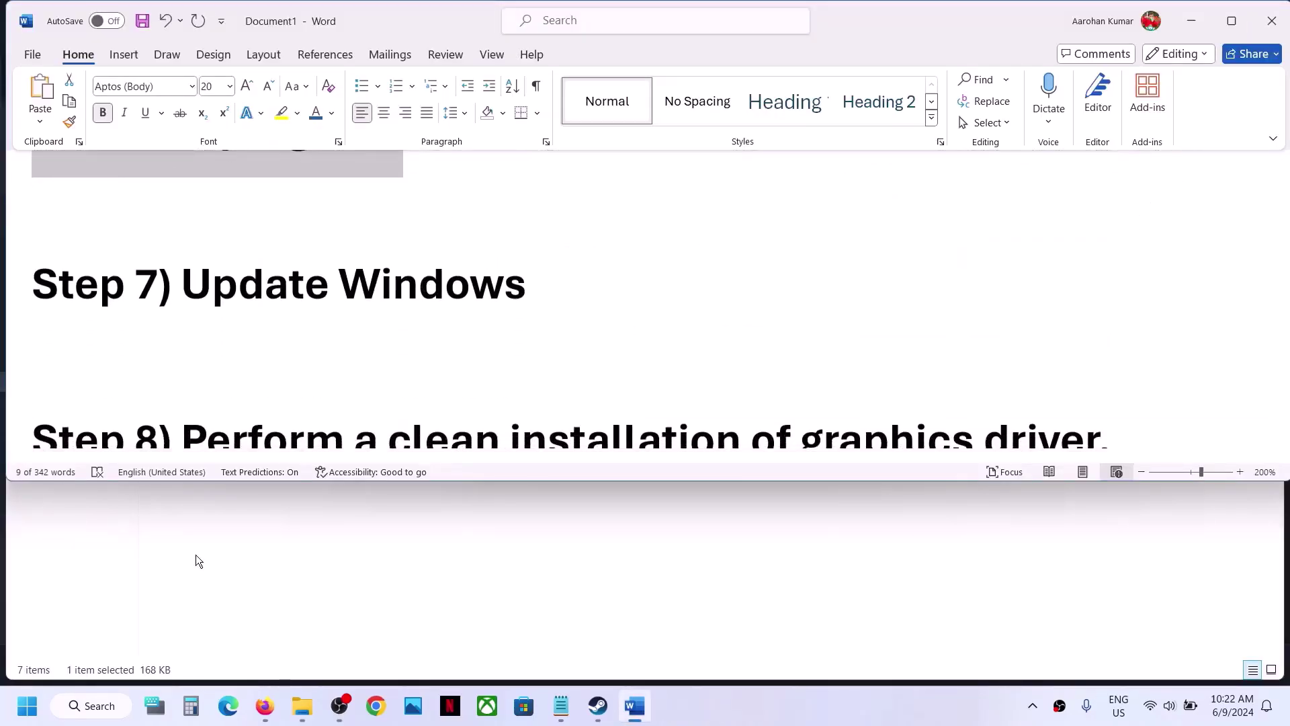
key("super+i")
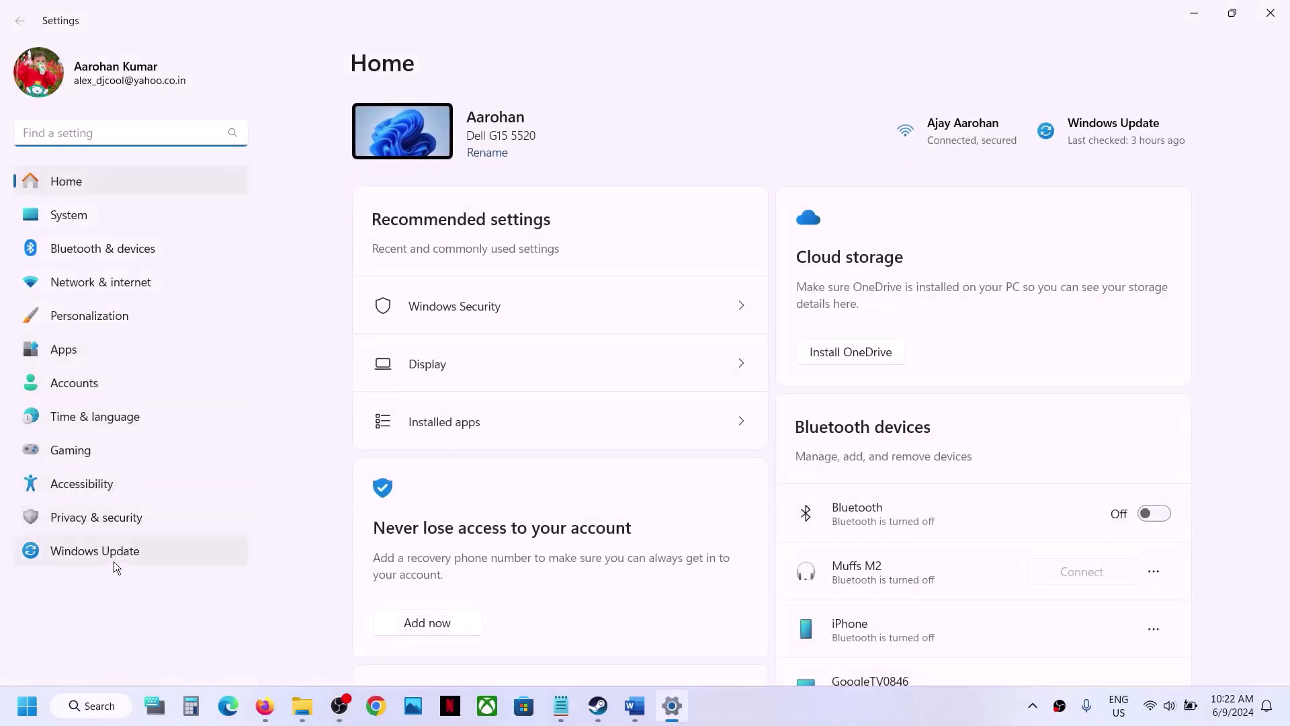
left_click(112, 560)
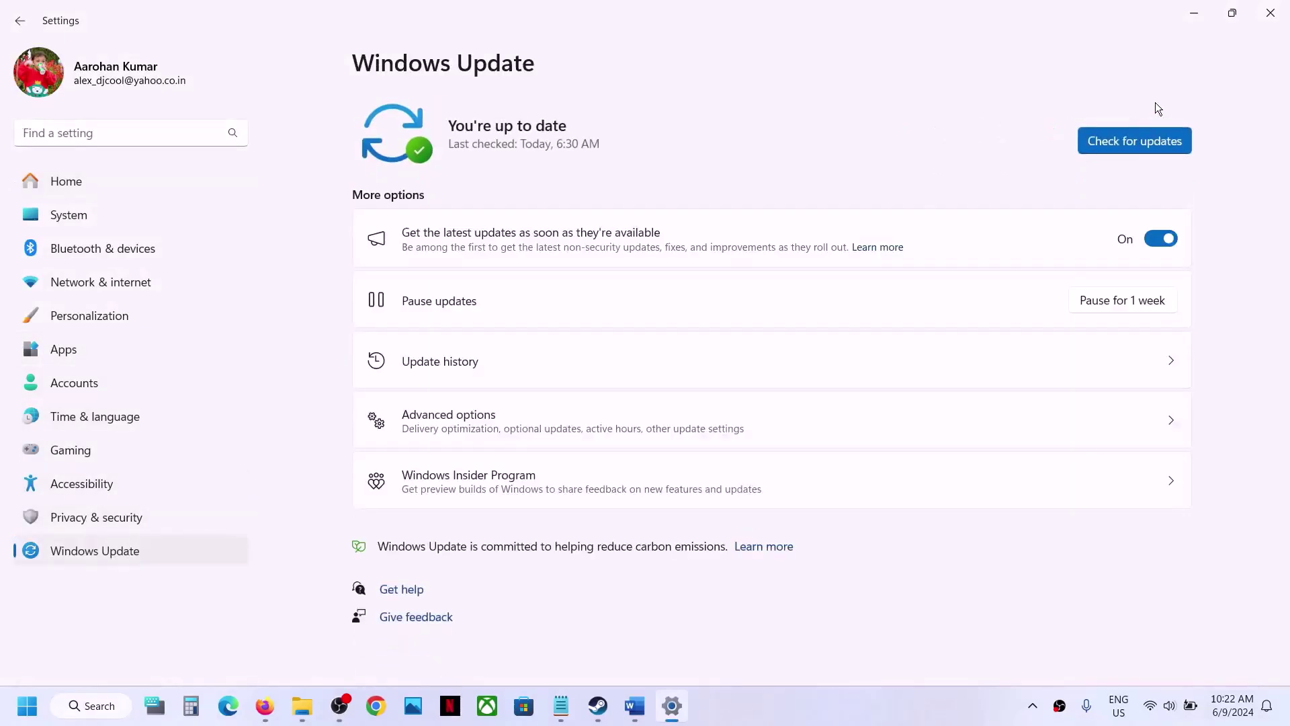
left_click(1140, 134)
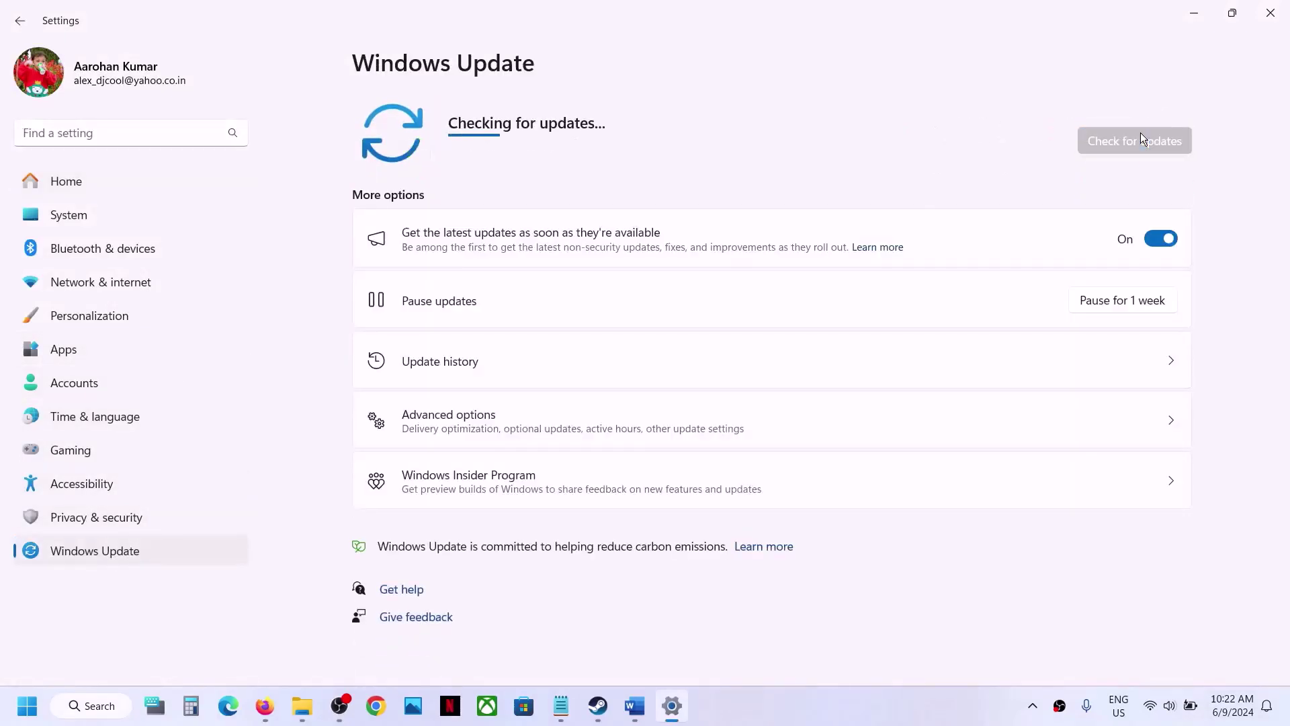
View the Start menu power options, then bring the Word guide back to the front
left_click(27, 706)
left_click(483, 648)
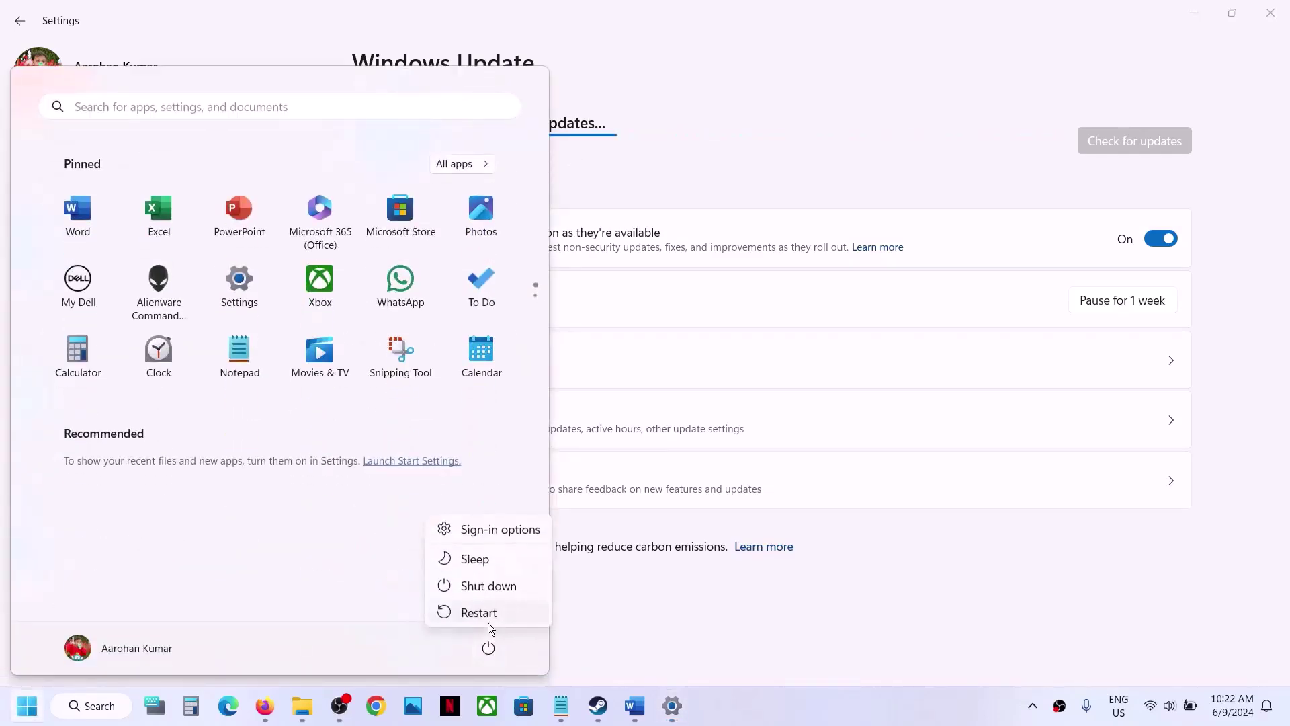
left_click(760, 596)
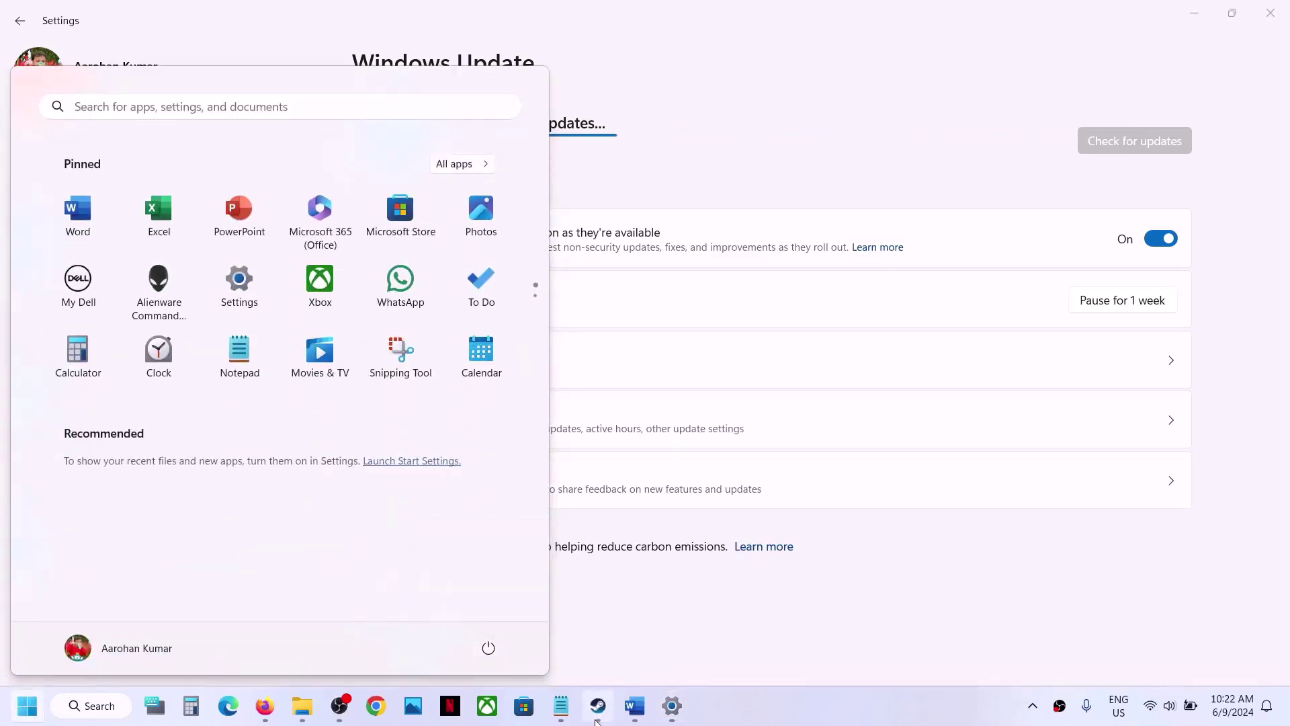
left_click(598, 706)
left_click(635, 706)
Highlight the NVIDIA and AMD driver links under Step 8 and follow the NVIDIA download link
scroll(518, 364, "down", 3)
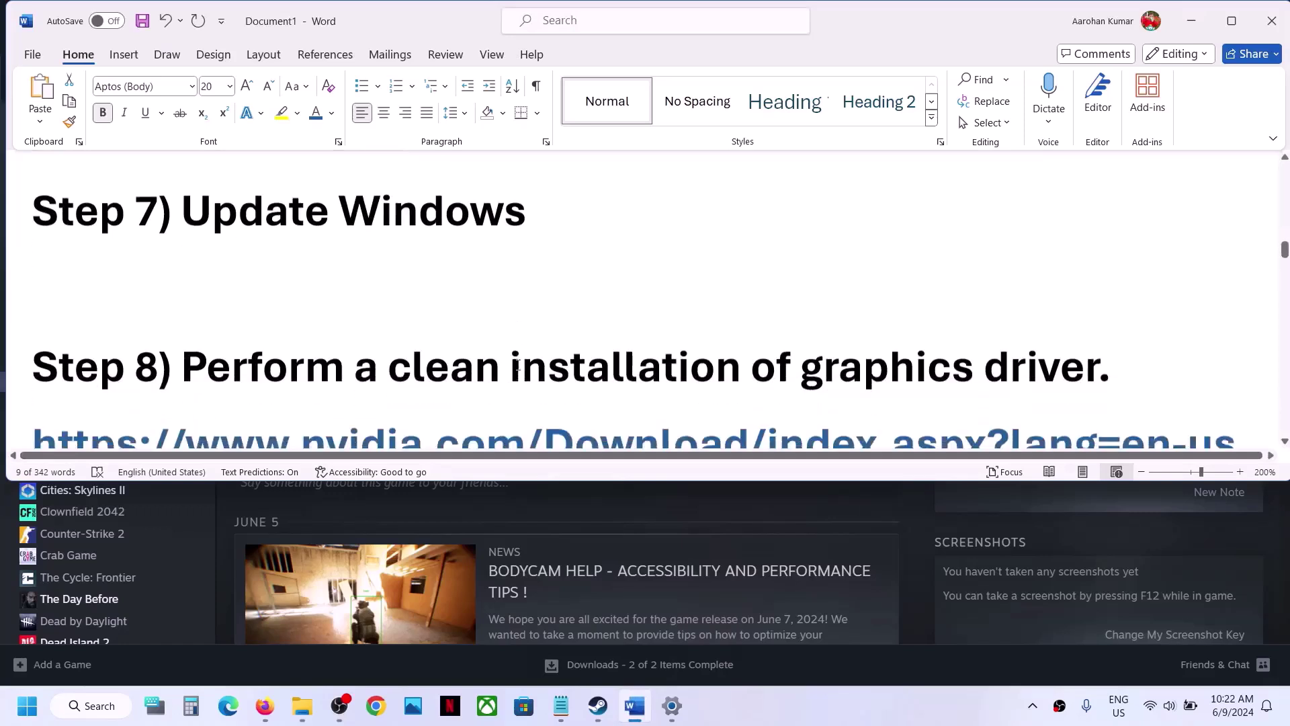
left_click_drag(334, 323, 1092, 316)
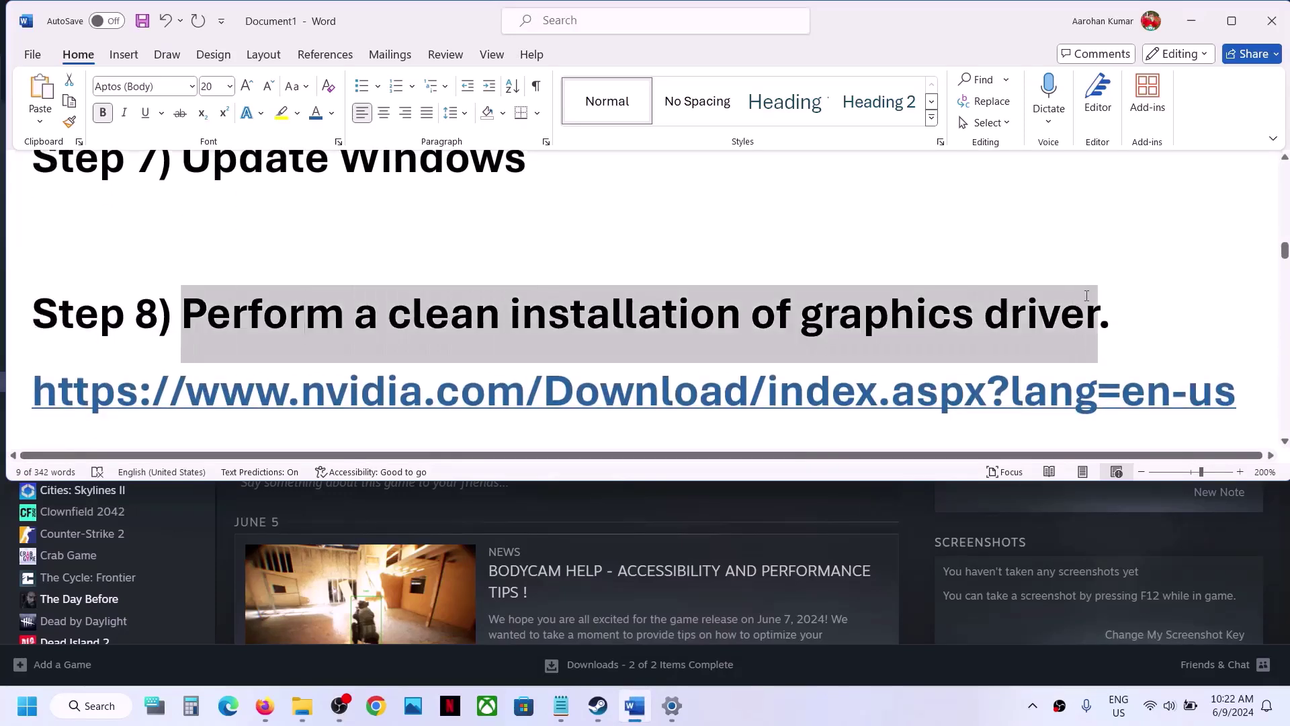
scroll(638, 371, "down", 2)
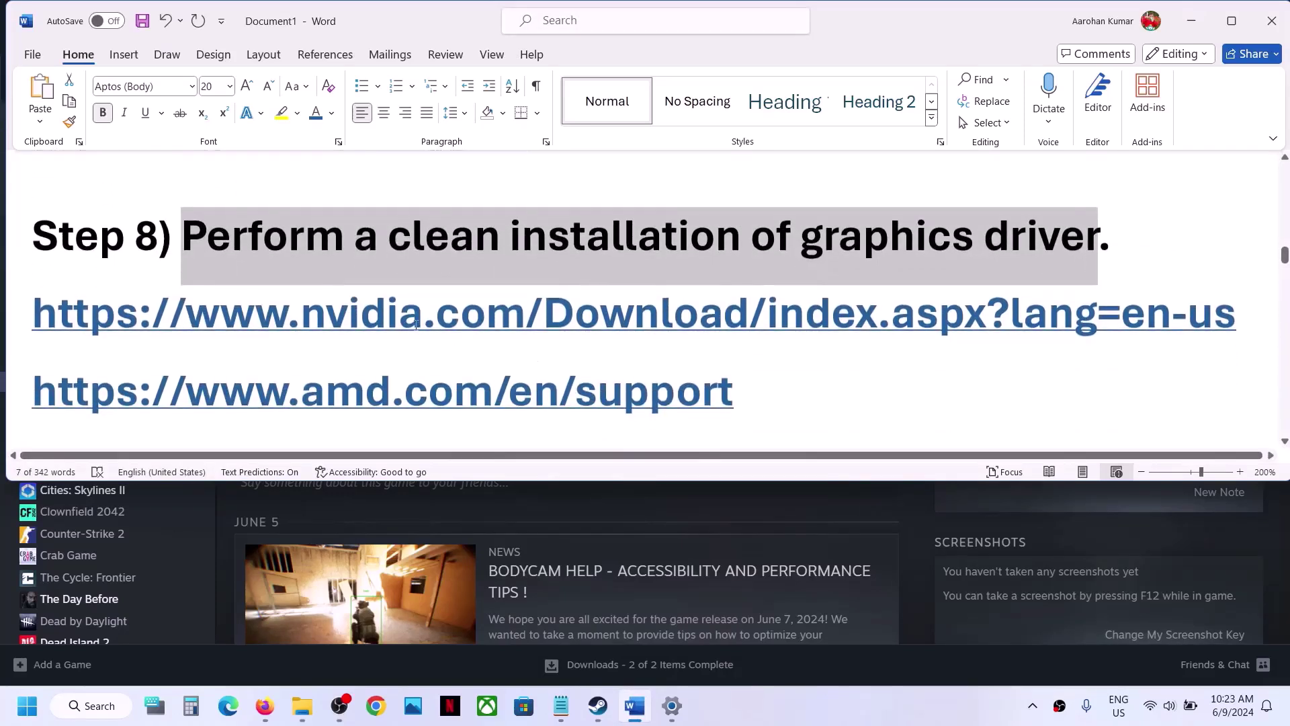
left_click_drag(423, 316, 723, 316)
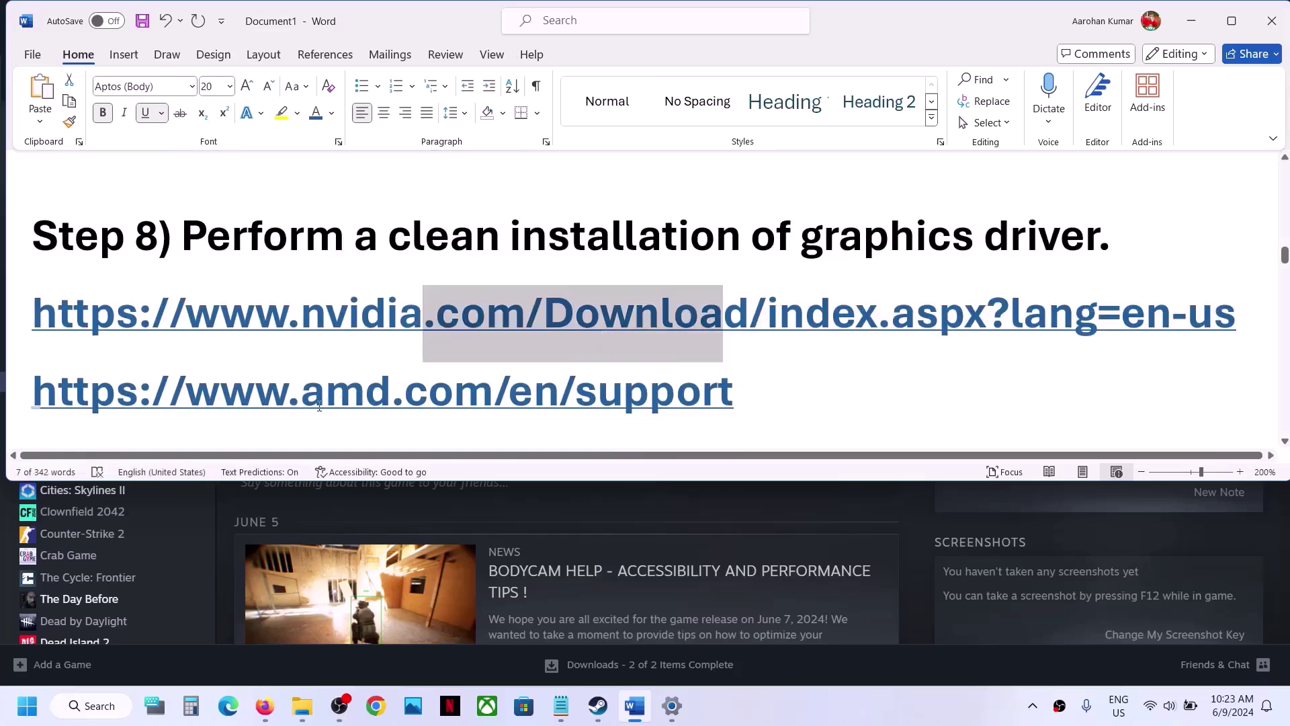
left_click_drag(325, 392, 598, 391)
left_click(379, 323)
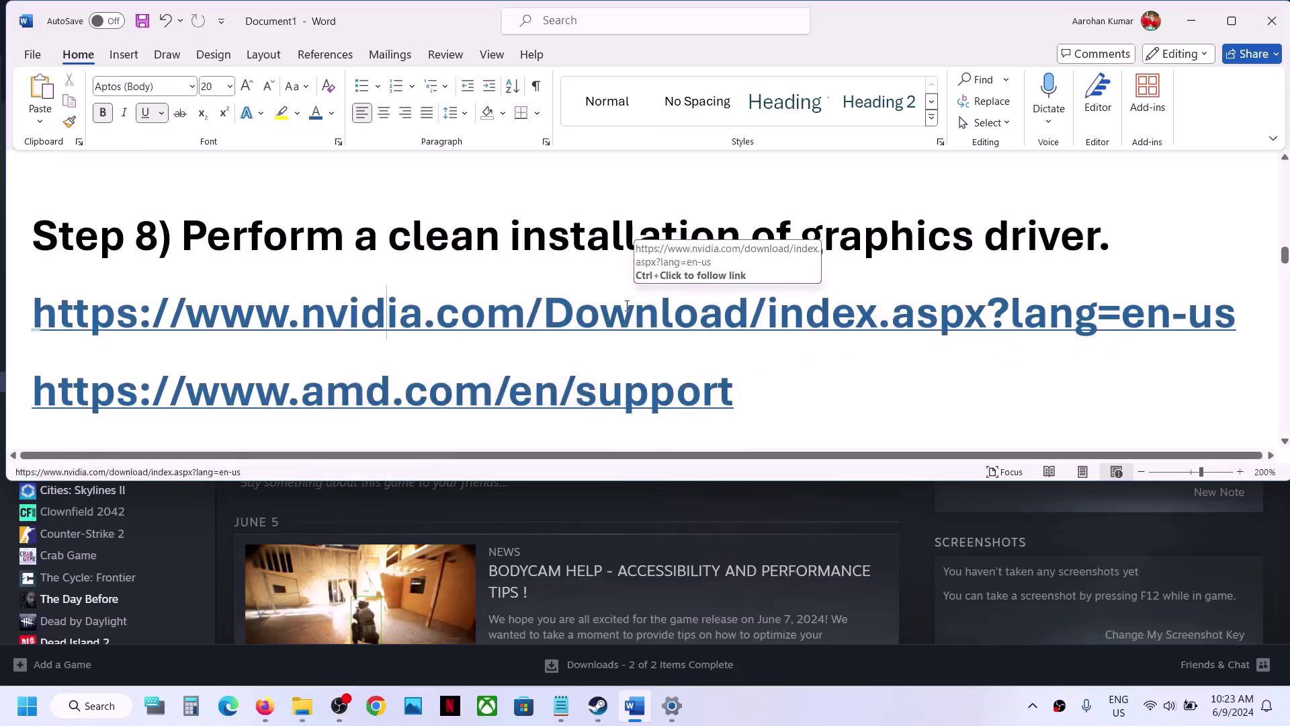
left_click(940, 571)
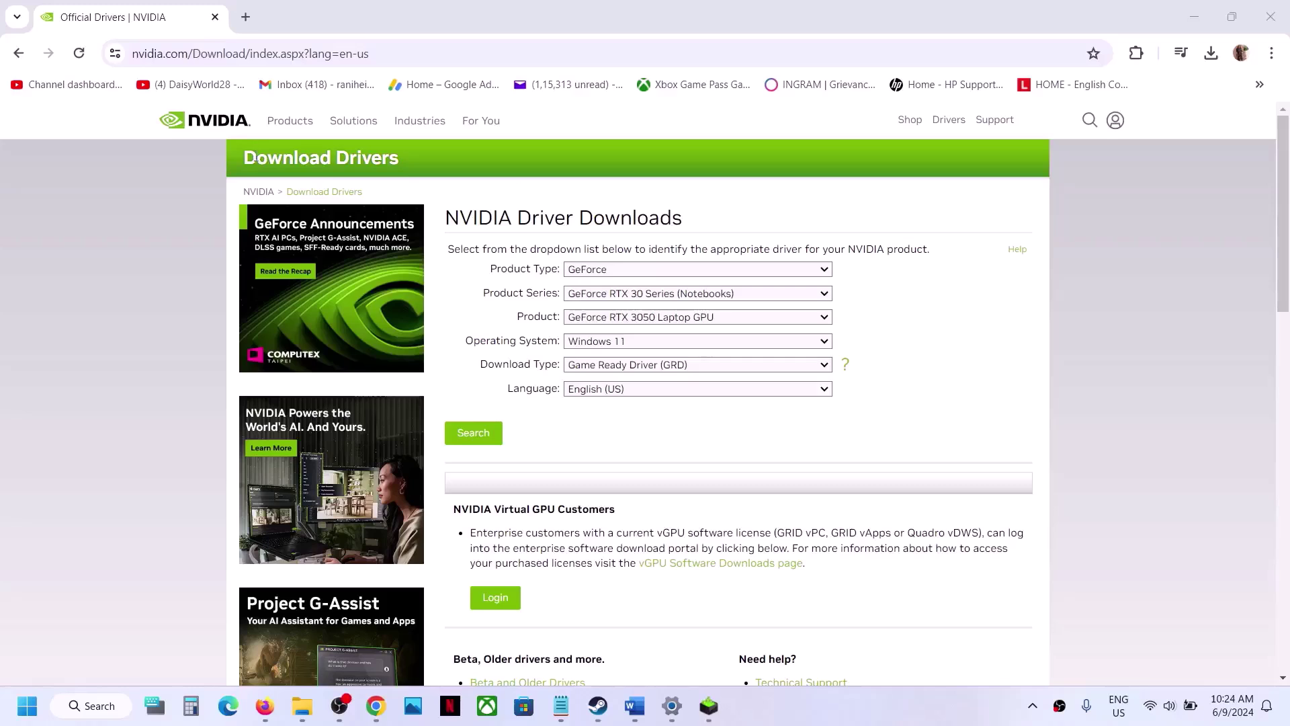
Select GeForce, RTX 30 Series (Notebooks), RTX 3050 Laptop GPU and Windows 11 in the driver search
left_click(603, 272)
left_click(620, 284)
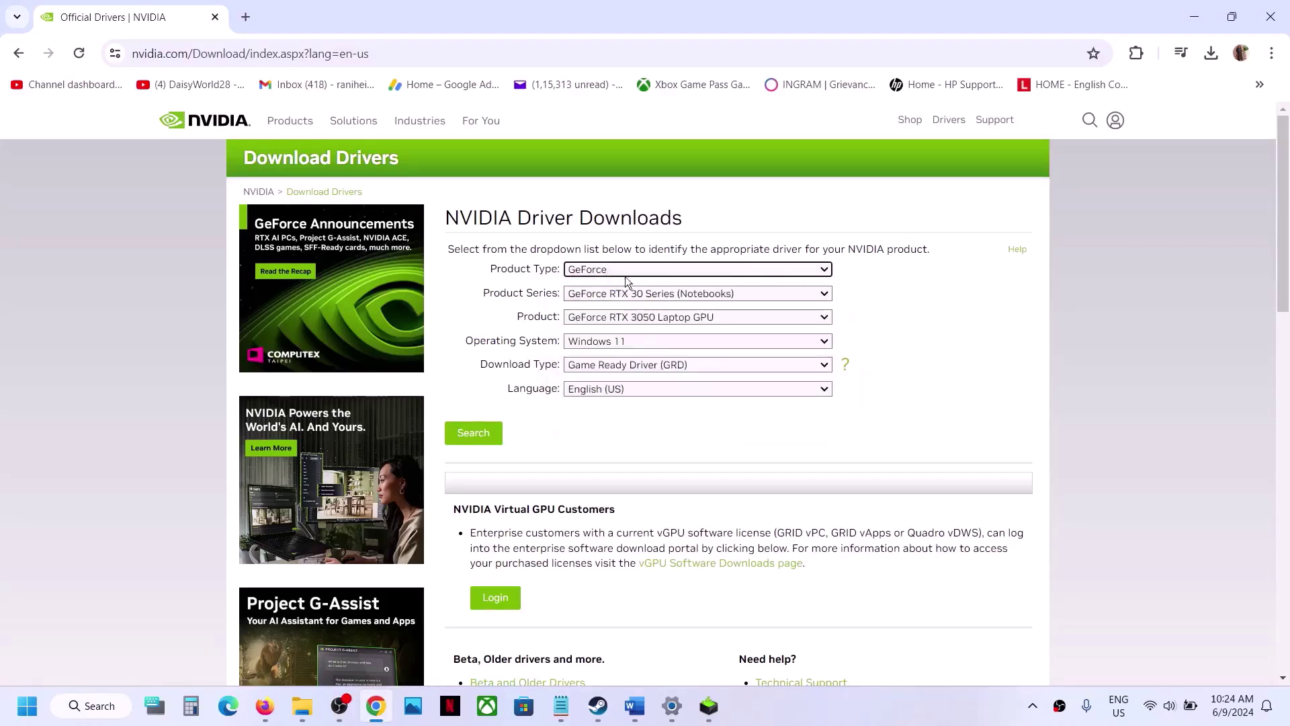
left_click(647, 284)
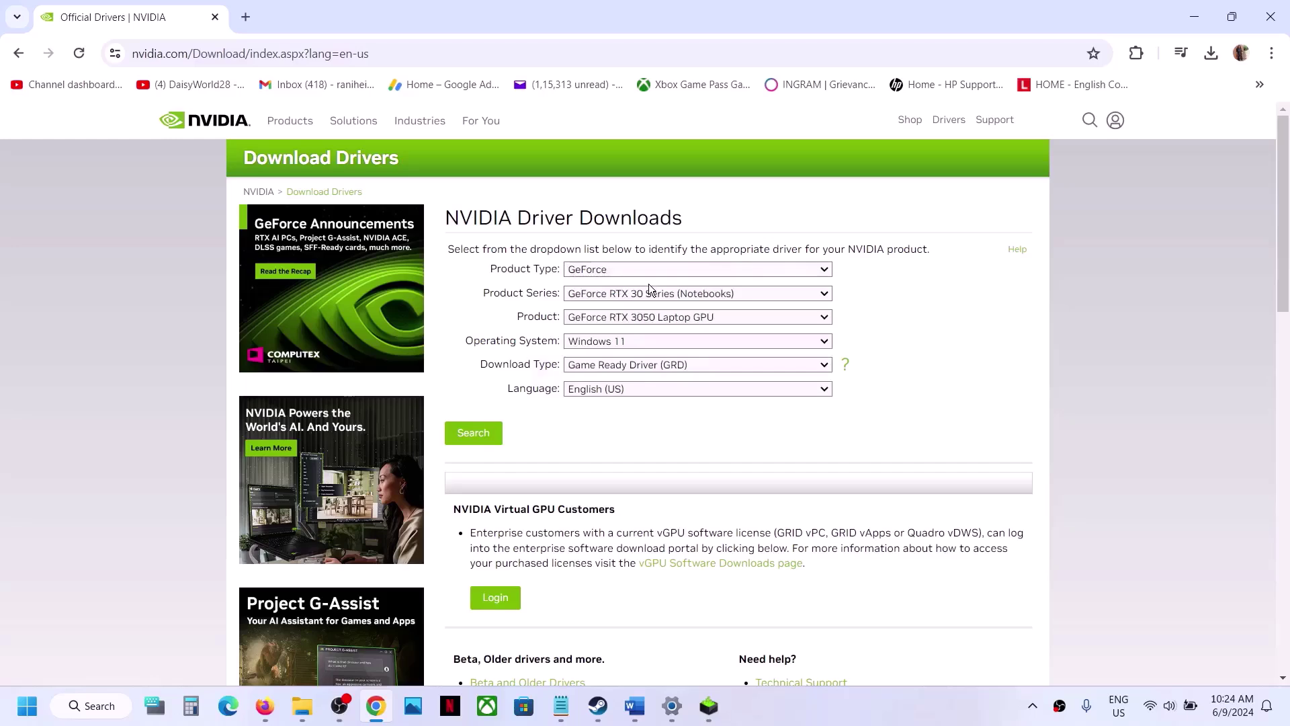
left_click(643, 295)
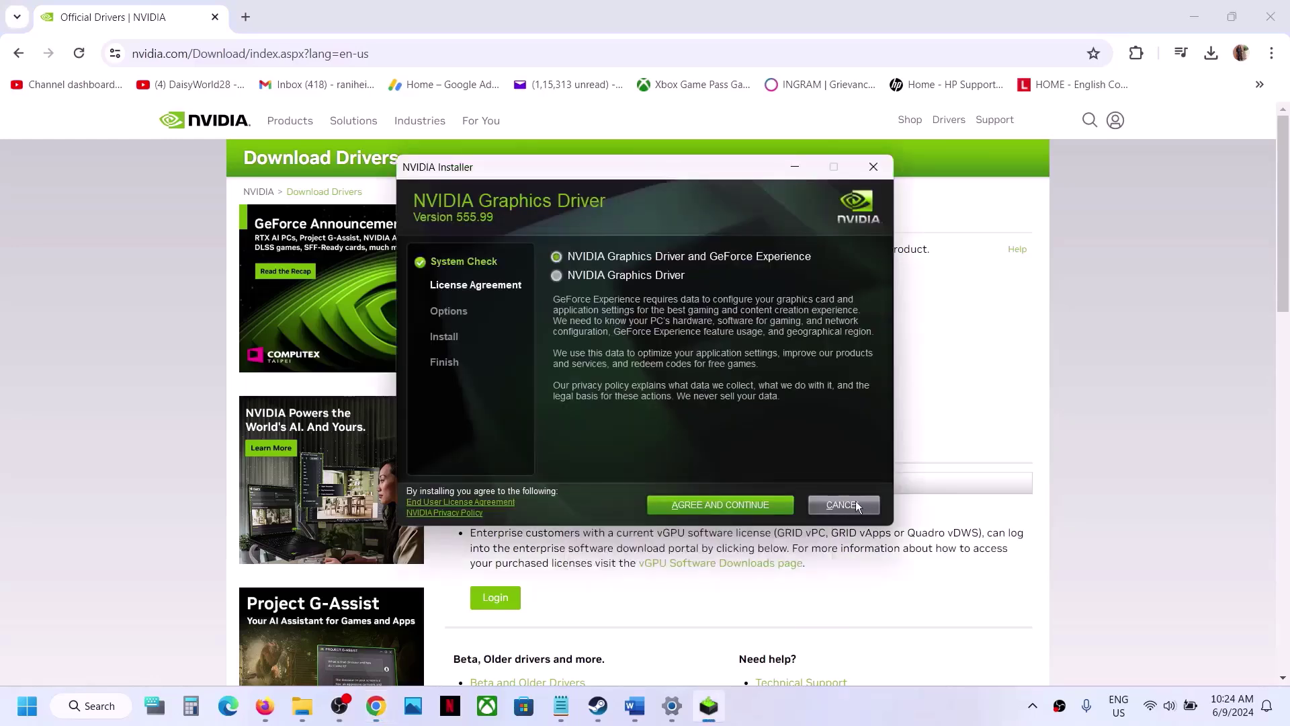
left_click(842, 505)
left_click_drag(957, 435, 631, 293)
left_click(632, 293)
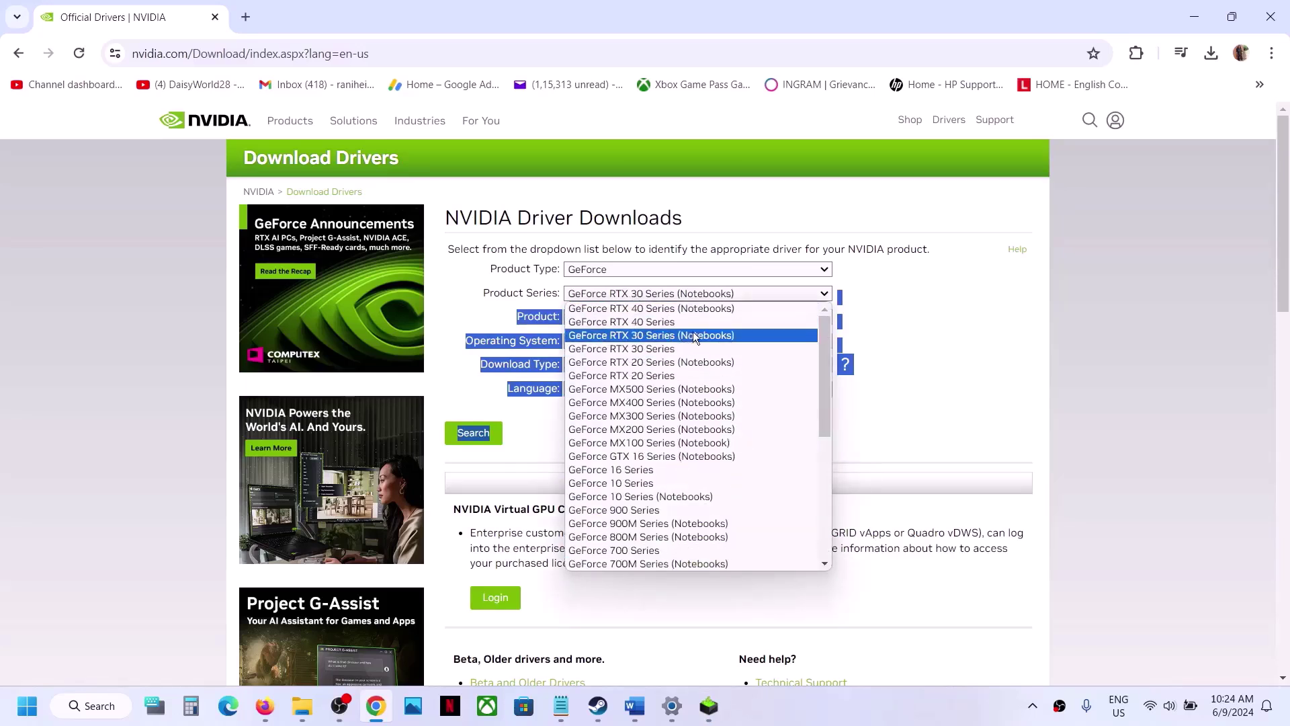
left_click(959, 325)
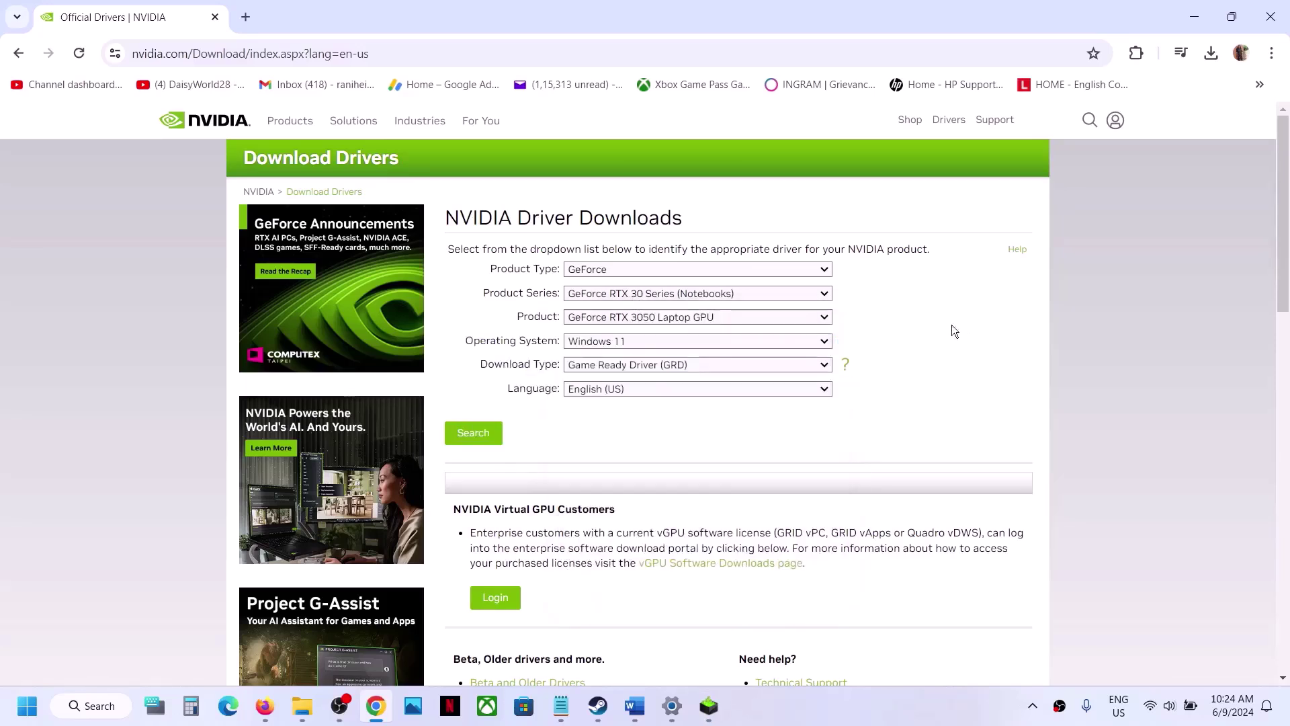
left_click(683, 317)
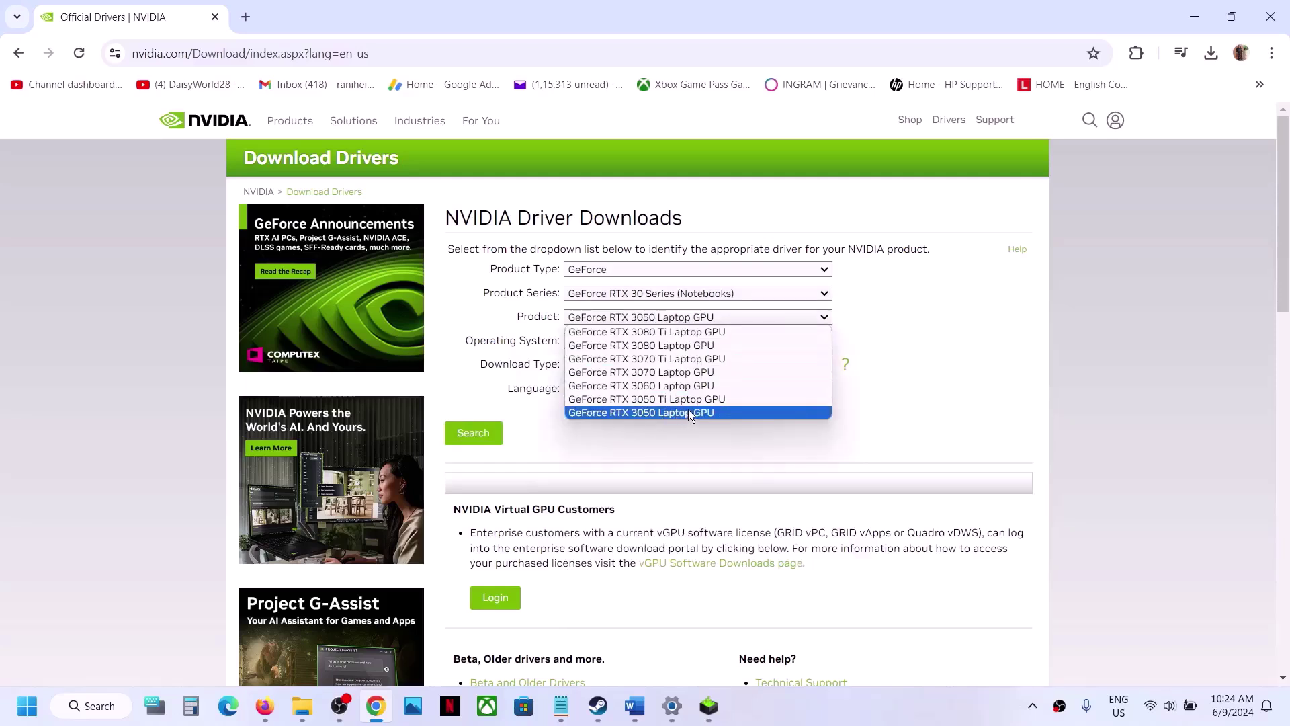
left_click(902, 363)
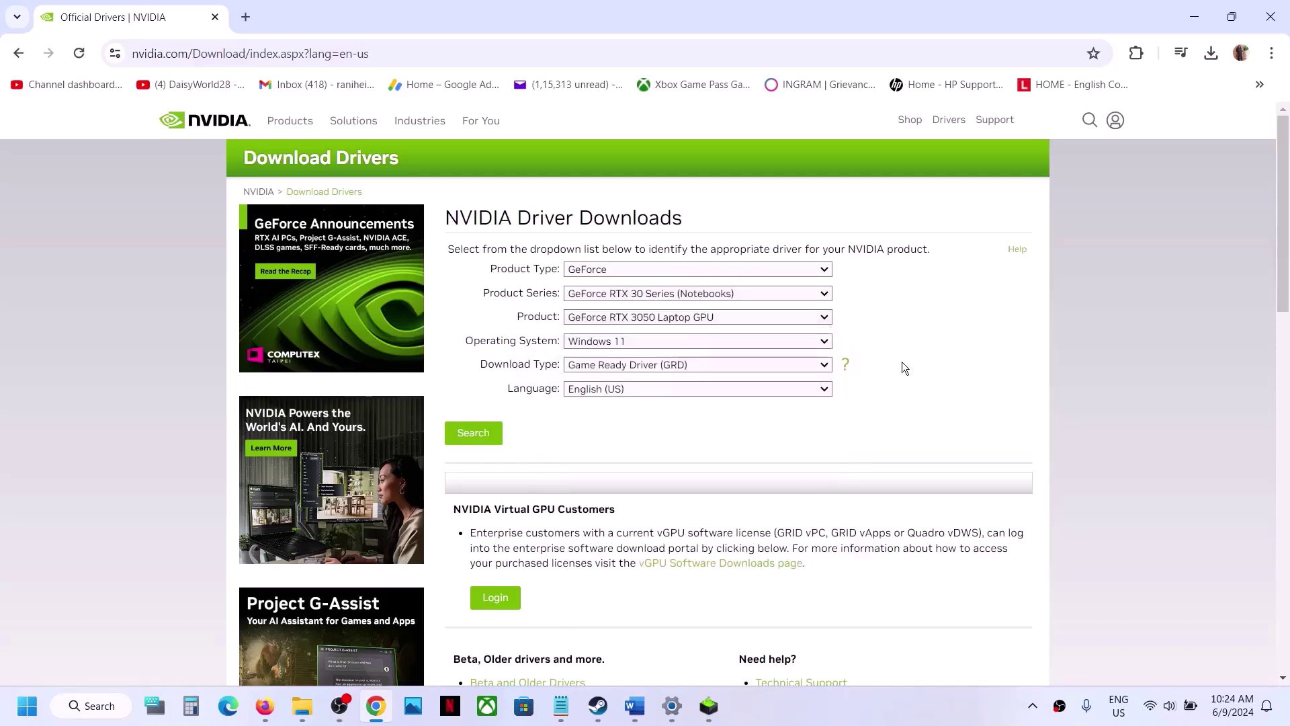
left_click(667, 345)
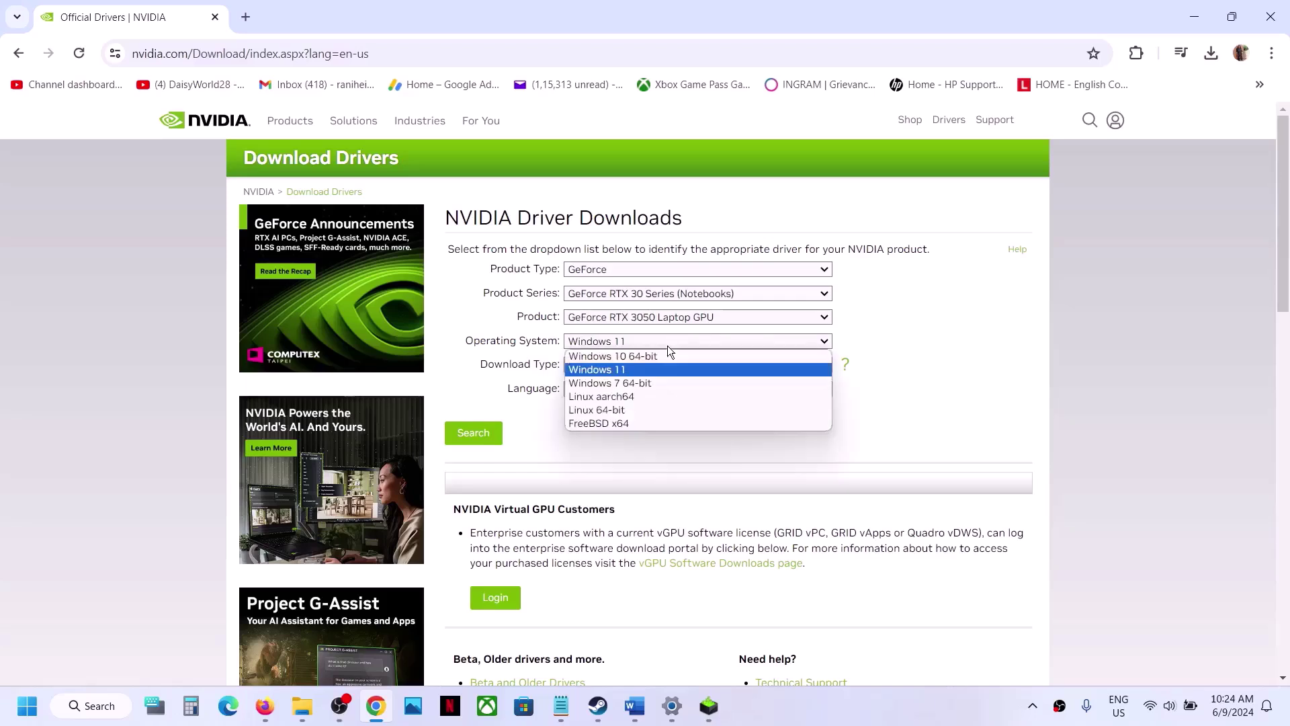
left_click(916, 381)
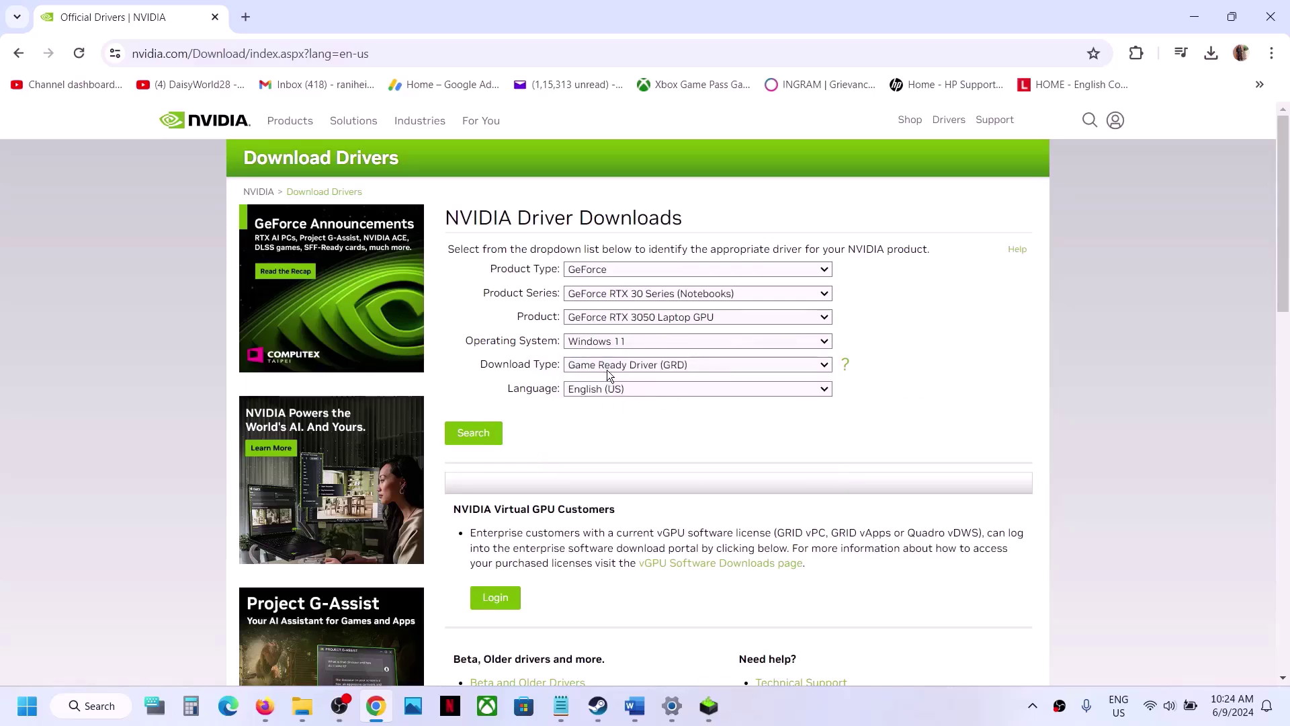
Search and download the Game Ready Driver 555.99
left_click(480, 434)
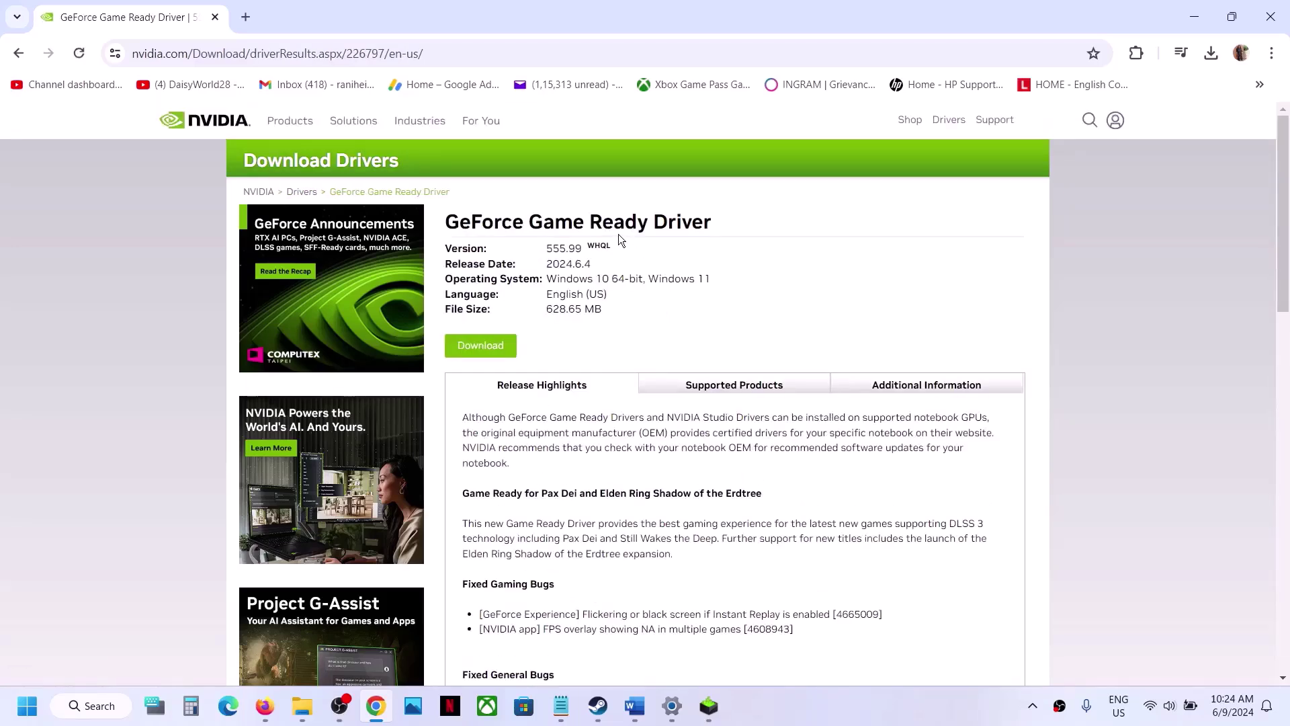
left_click_drag(503, 223, 768, 232)
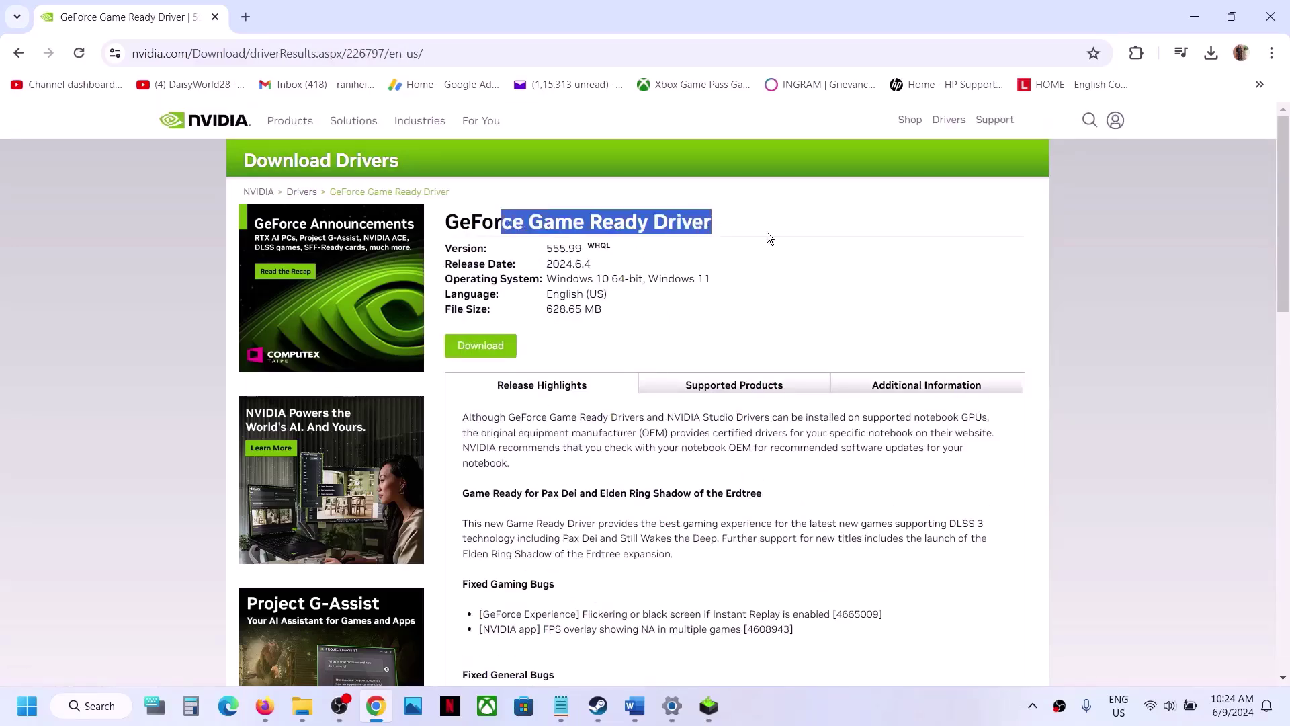
left_click(478, 345)
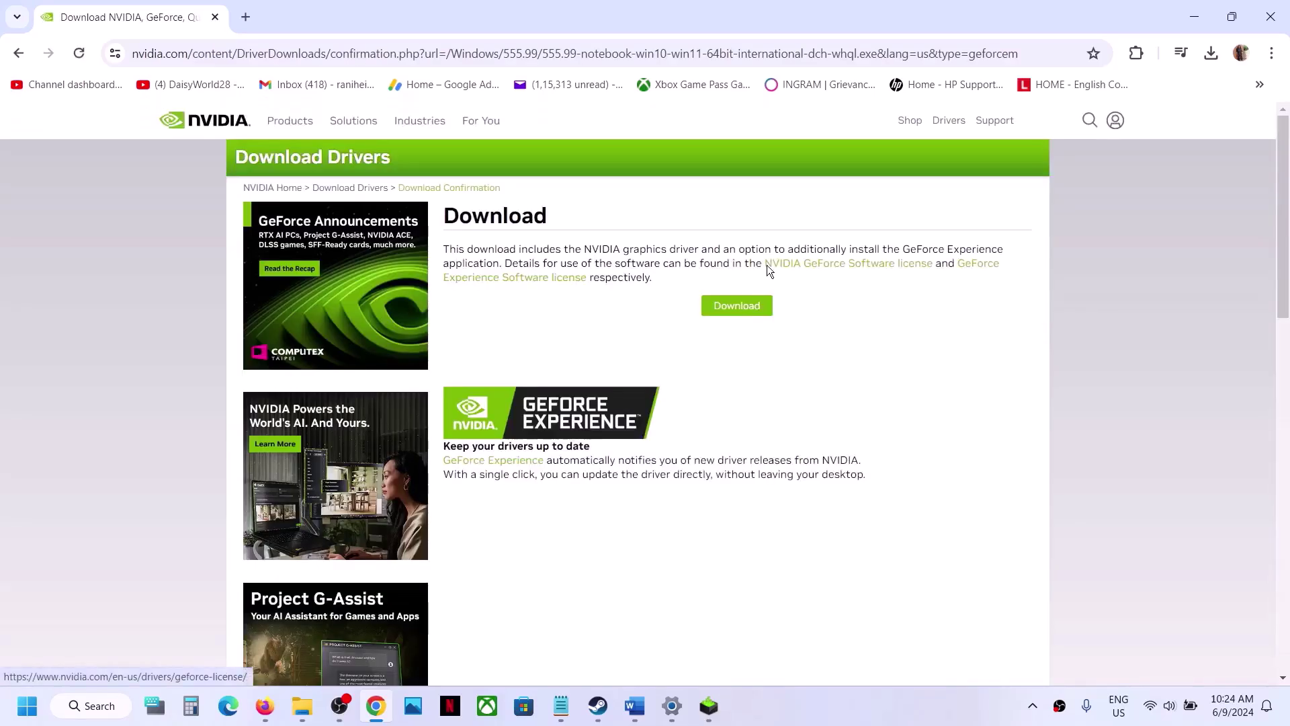
left_click(731, 307)
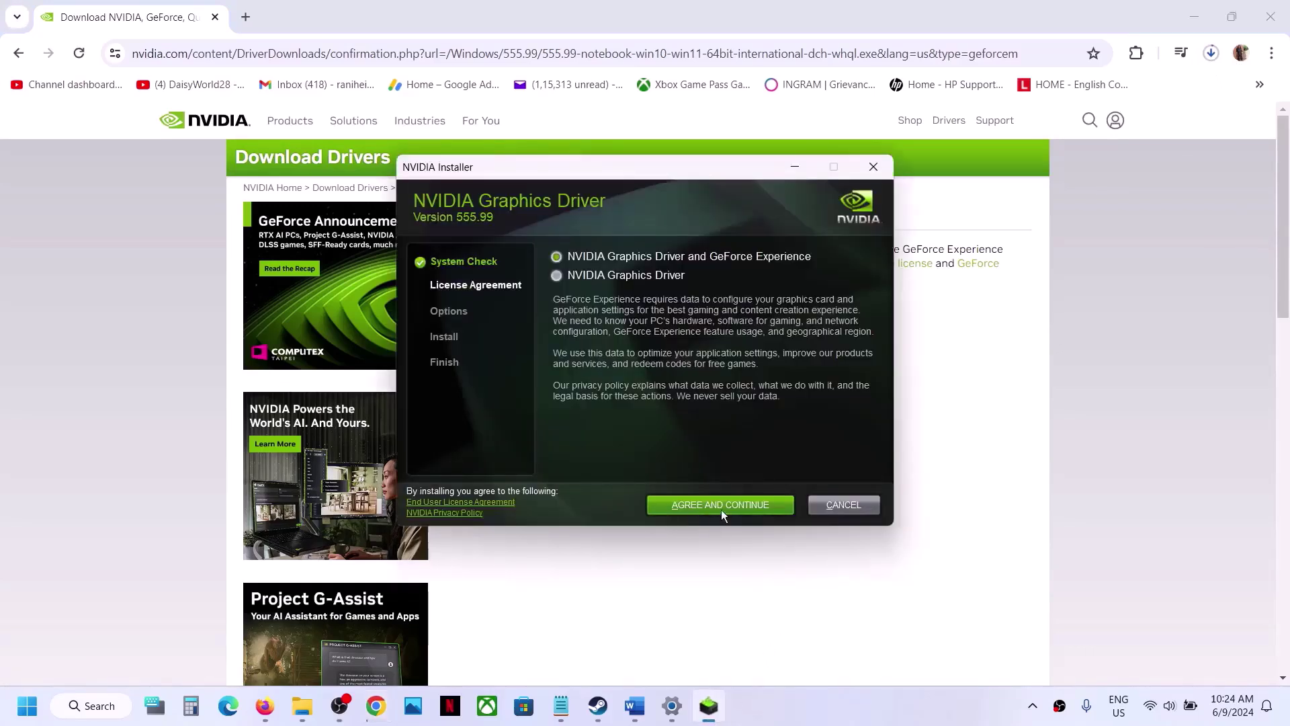
Accept the NVIDIA license and start a custom clean installation of driver 555.99
left_click(712, 504)
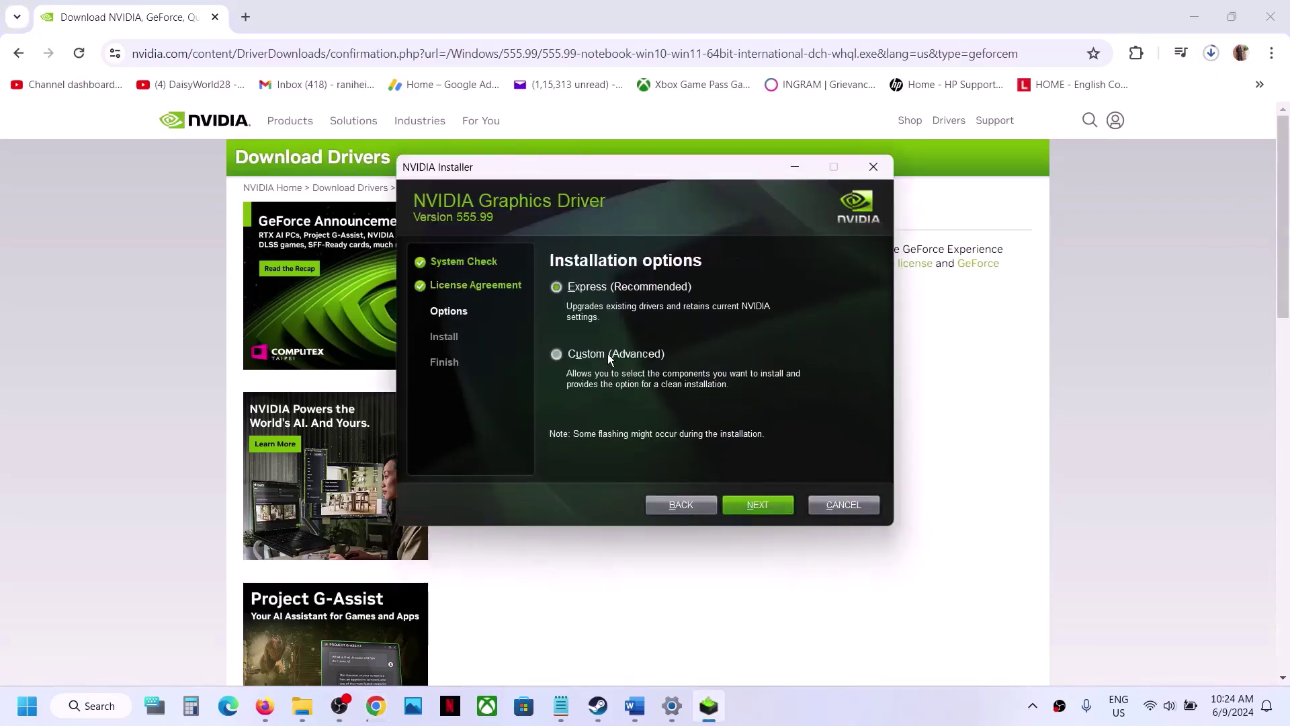
left_click(577, 356)
left_click(749, 504)
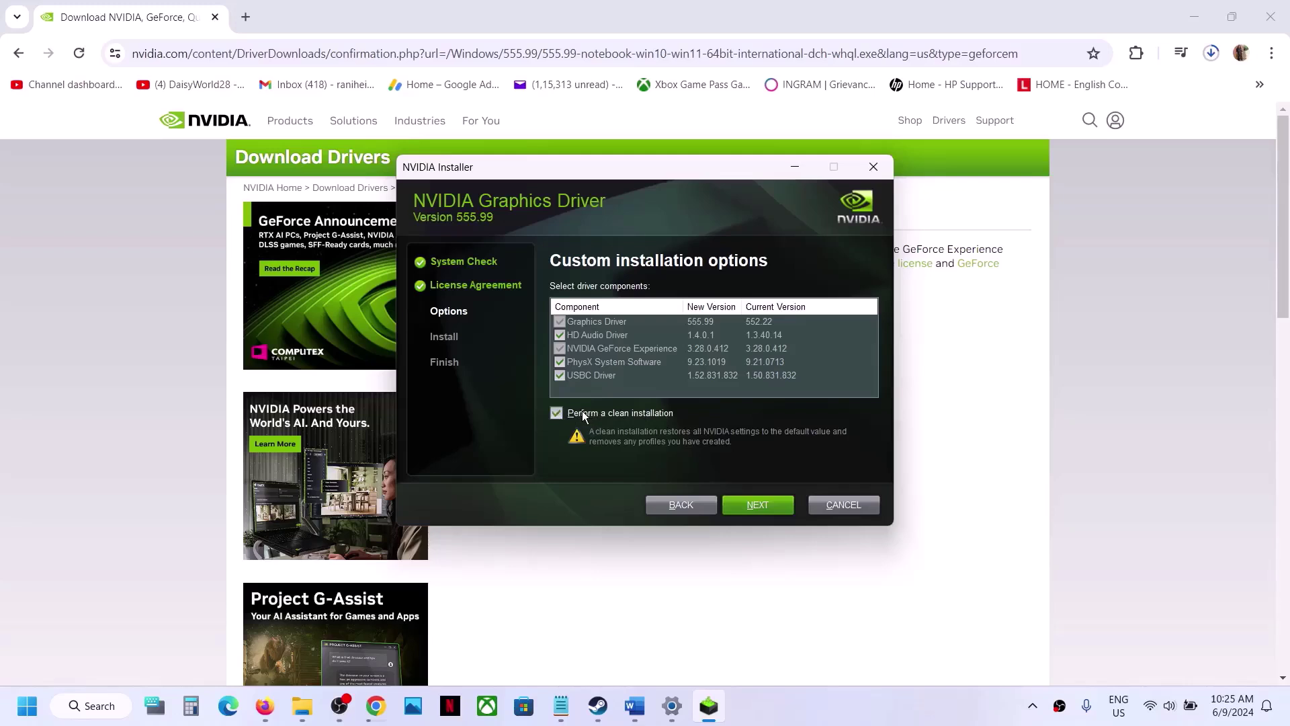
left_click(742, 510)
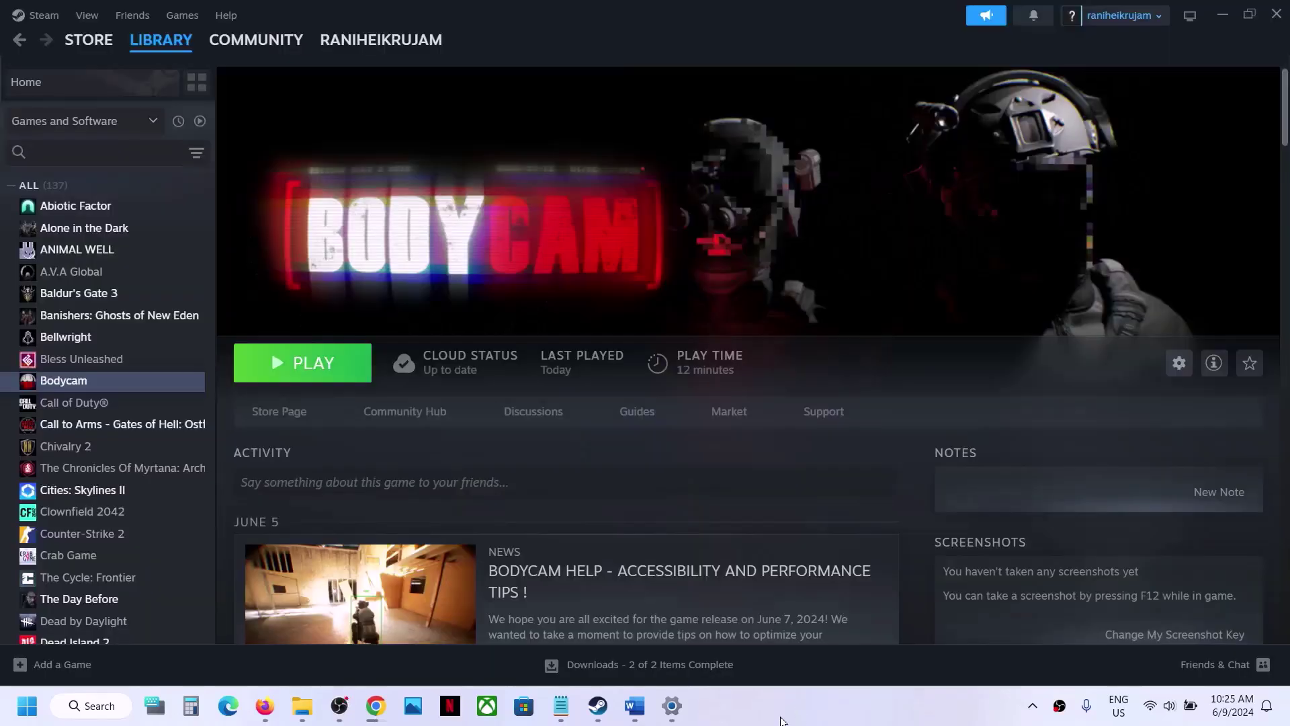
Scroll the Word guide to Step 9 and copy the word 'graphics'
left_click(634, 706)
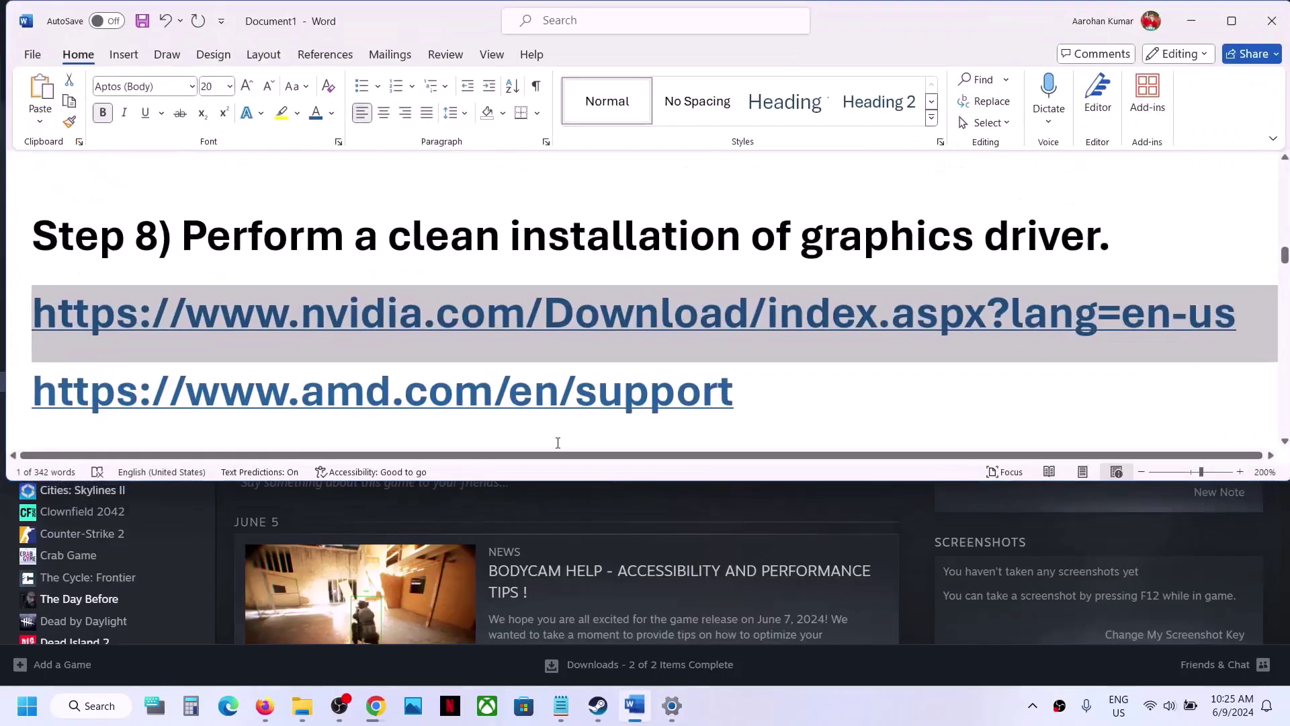
scroll(557, 442, "down", 2)
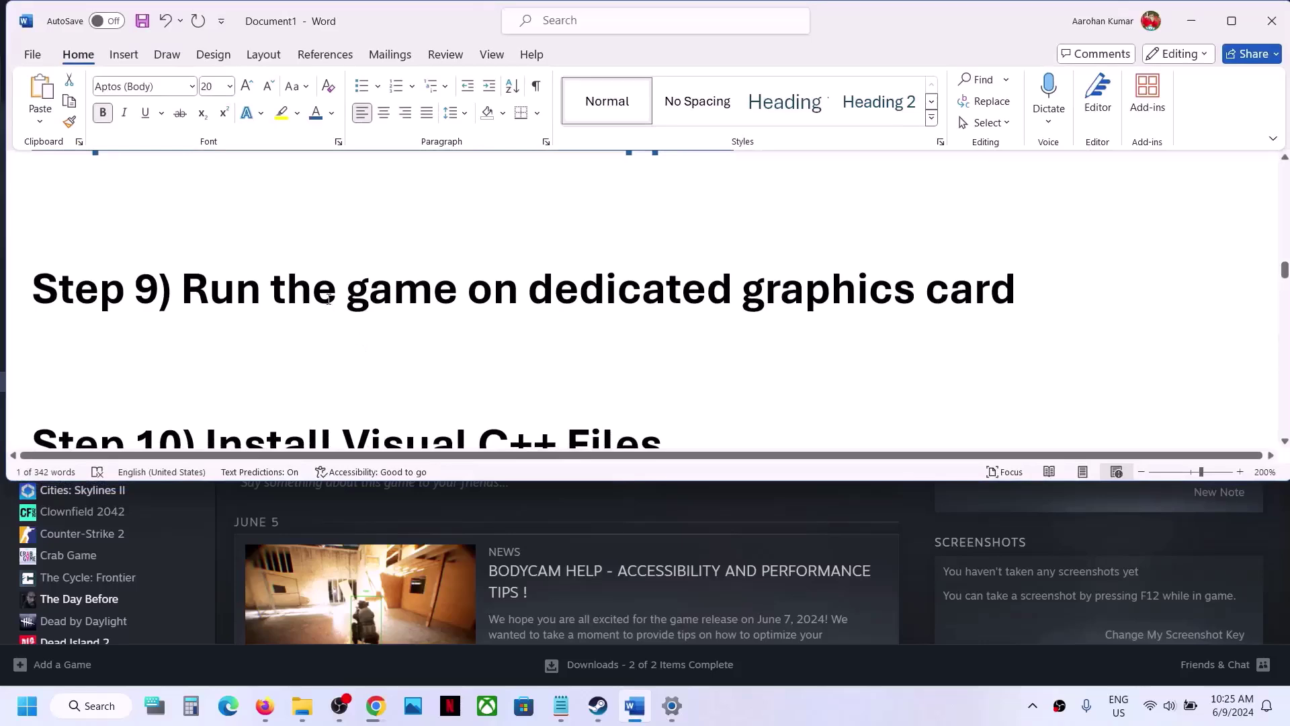
left_click_drag(329, 299, 835, 295)
double_click(835, 295)
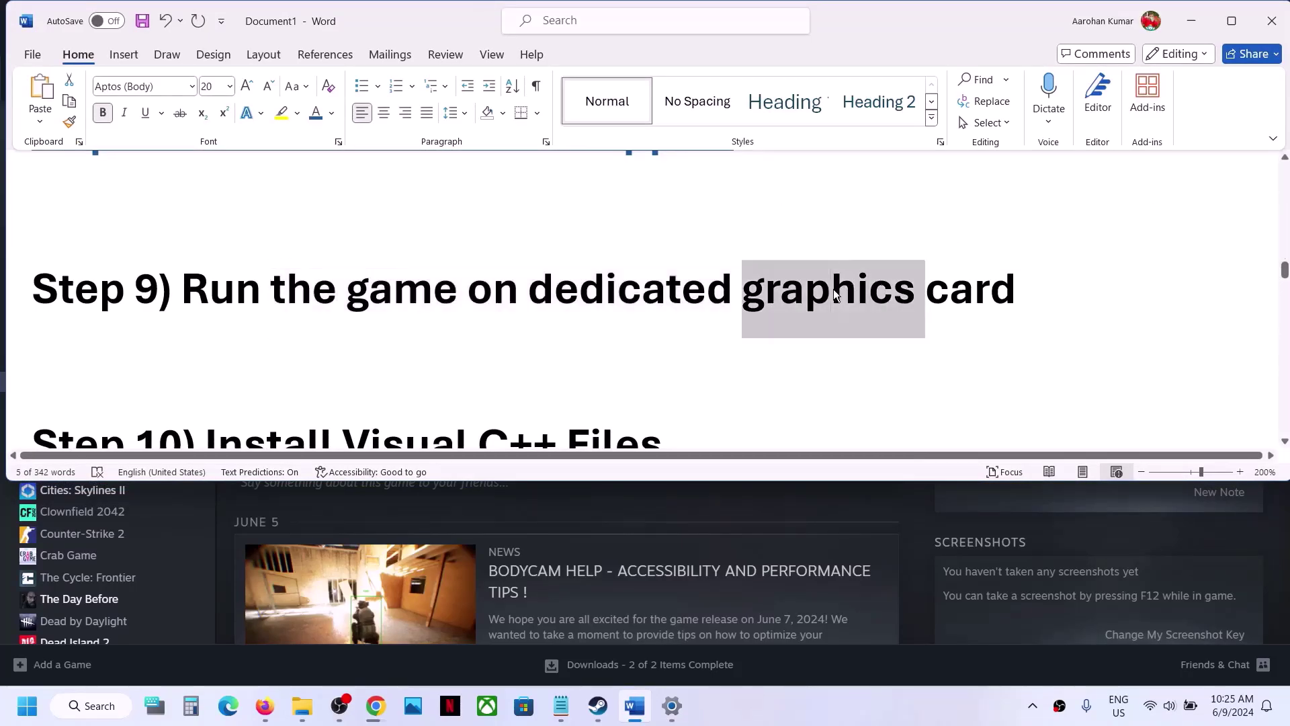
key("ctrl+c")
Add Bodycam.exe to the Graphics settings list and set it to High performance
left_click(28, 705)
key("ctrl+v")
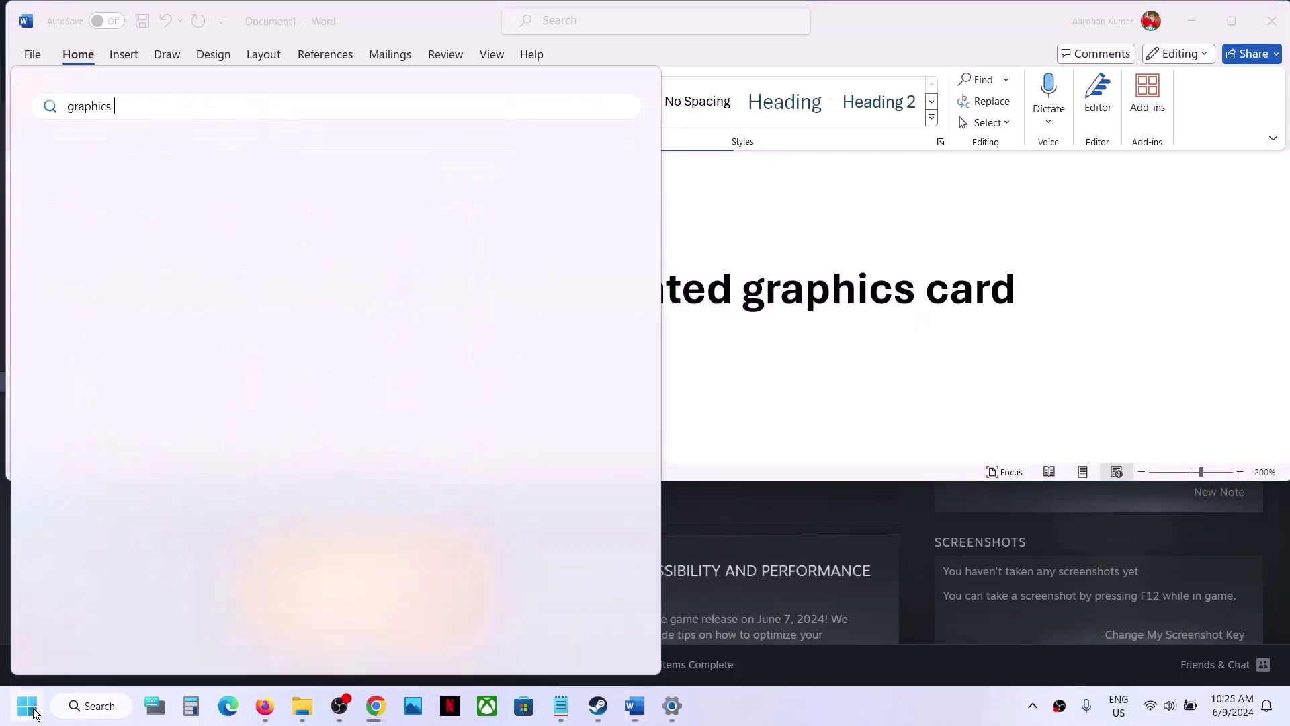
left_click(134, 230)
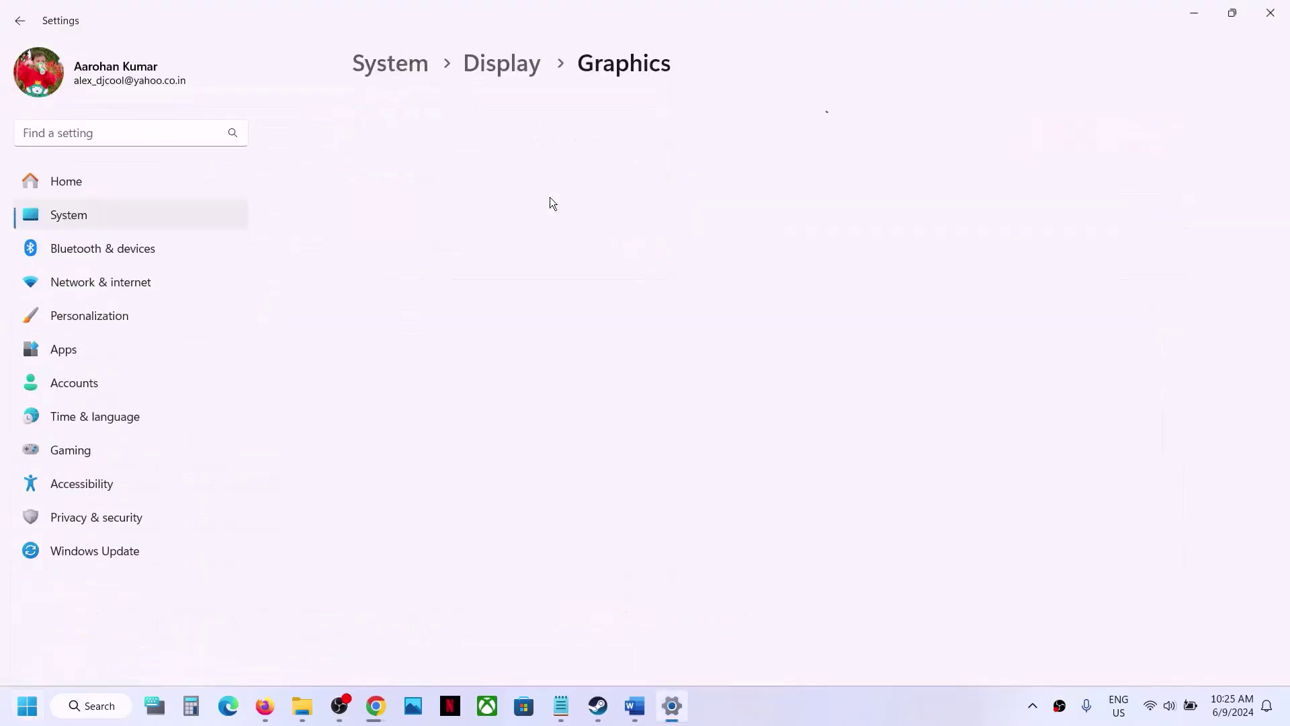
left_click(412, 300)
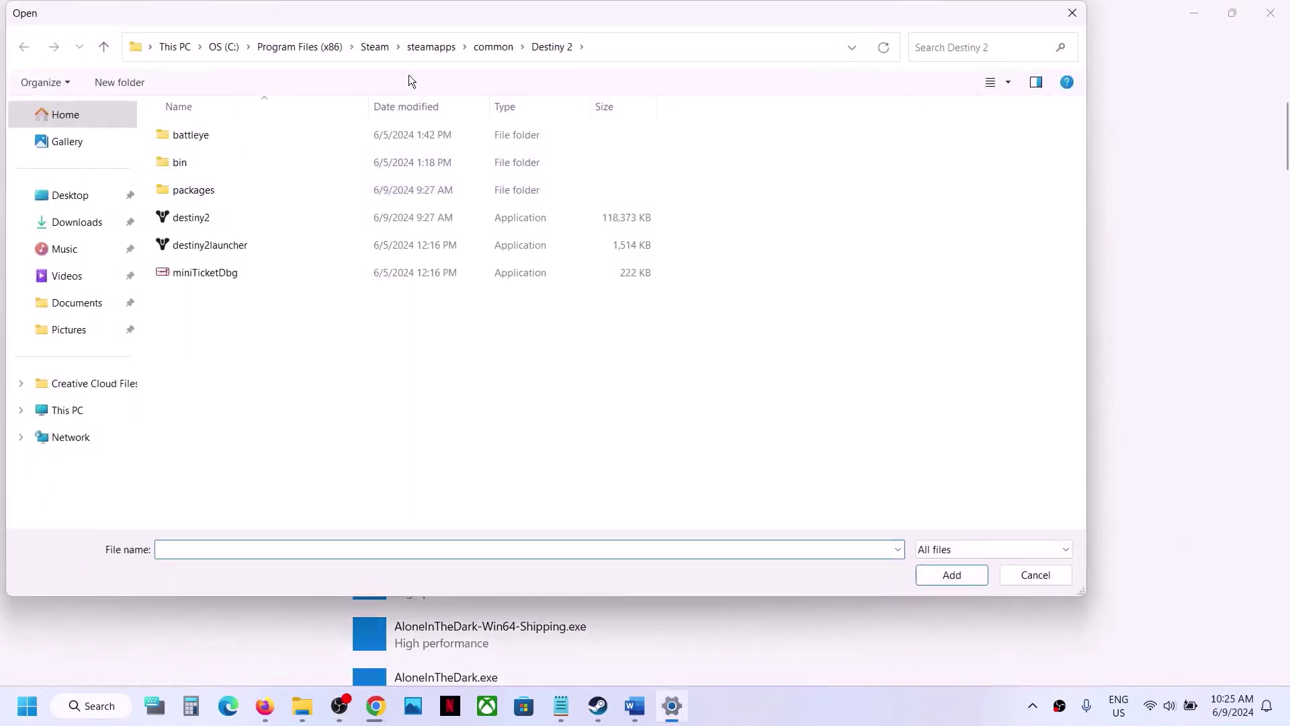
left_click(490, 47)
double_click(221, 133)
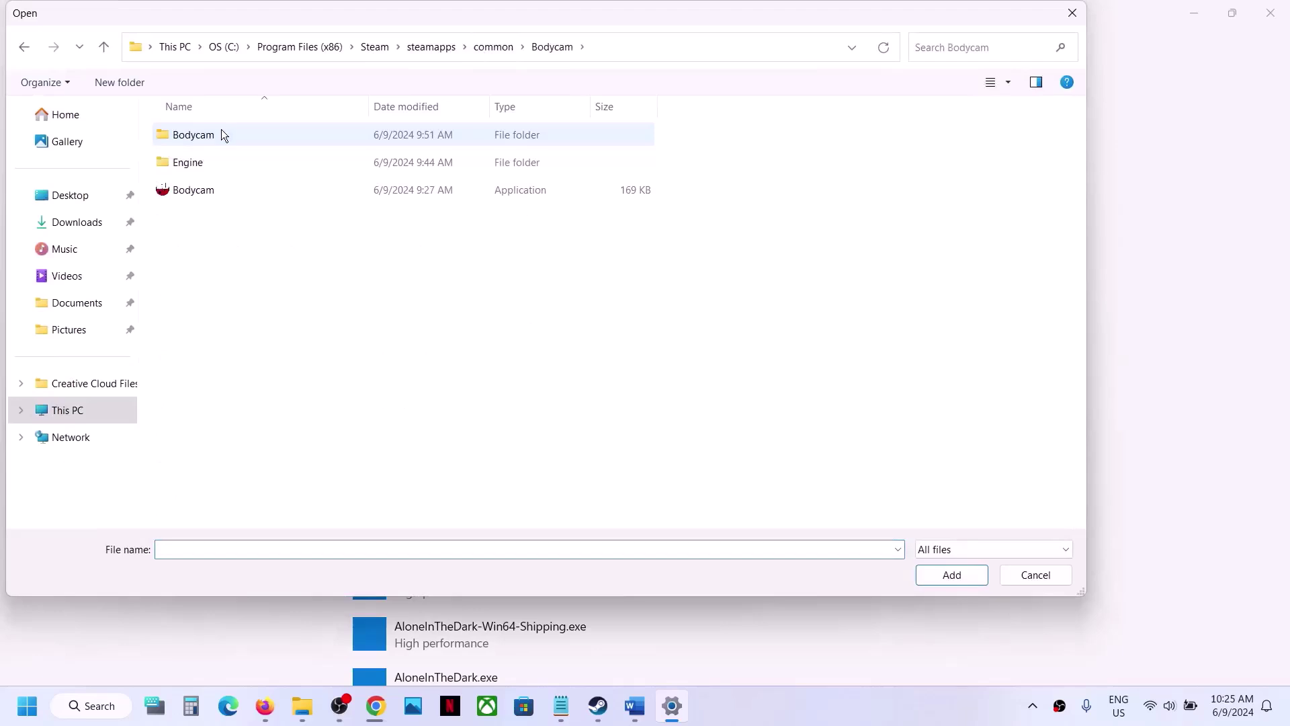
left_click(196, 194)
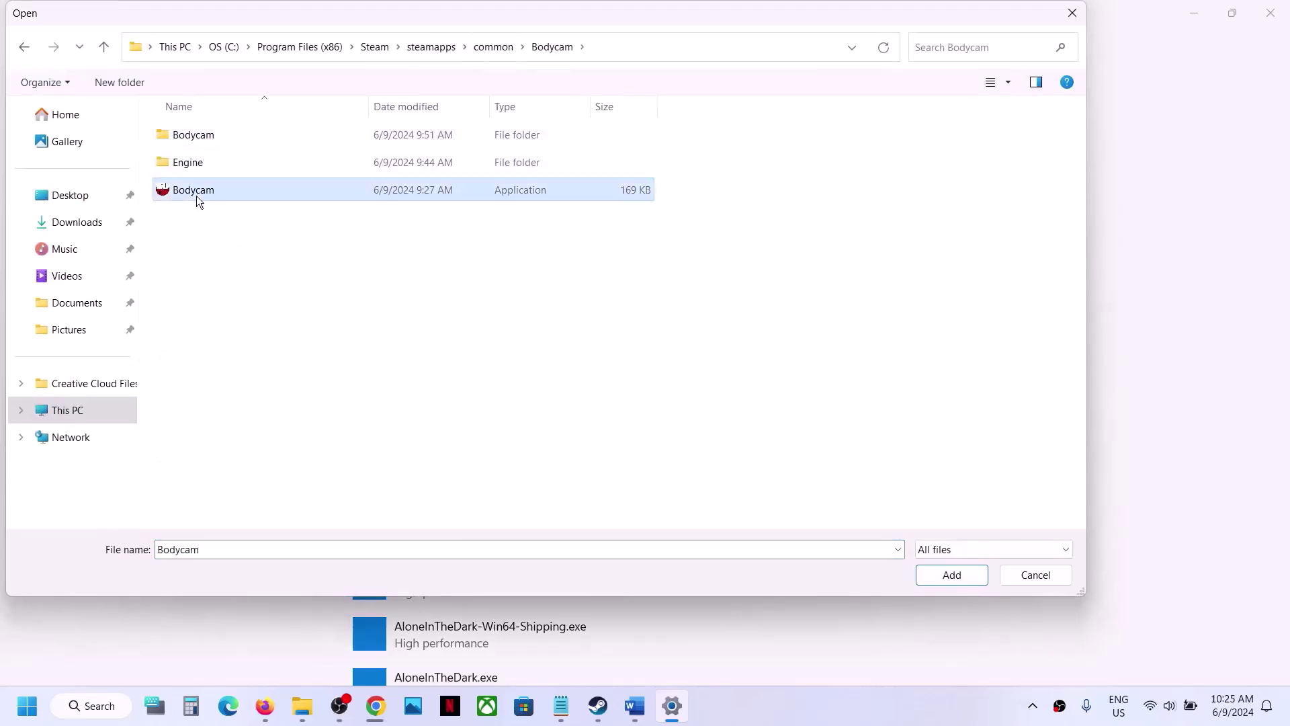
left_click(937, 571)
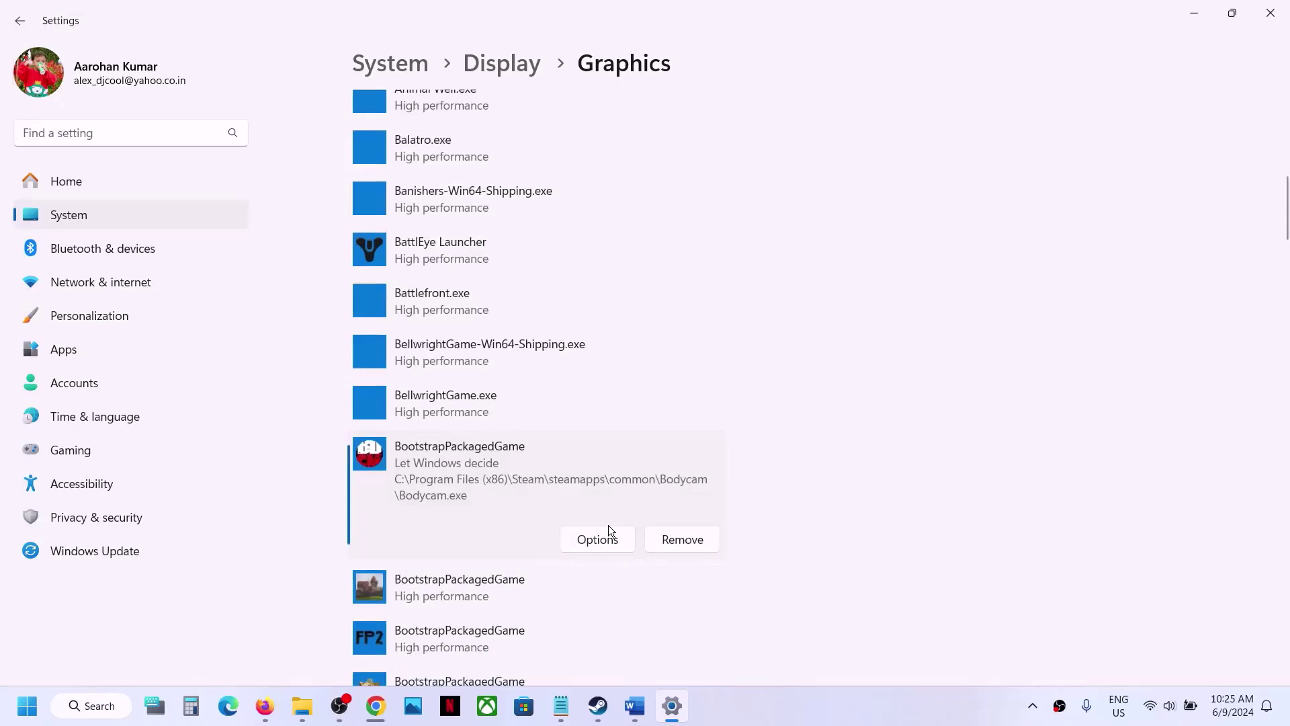
left_click(603, 539)
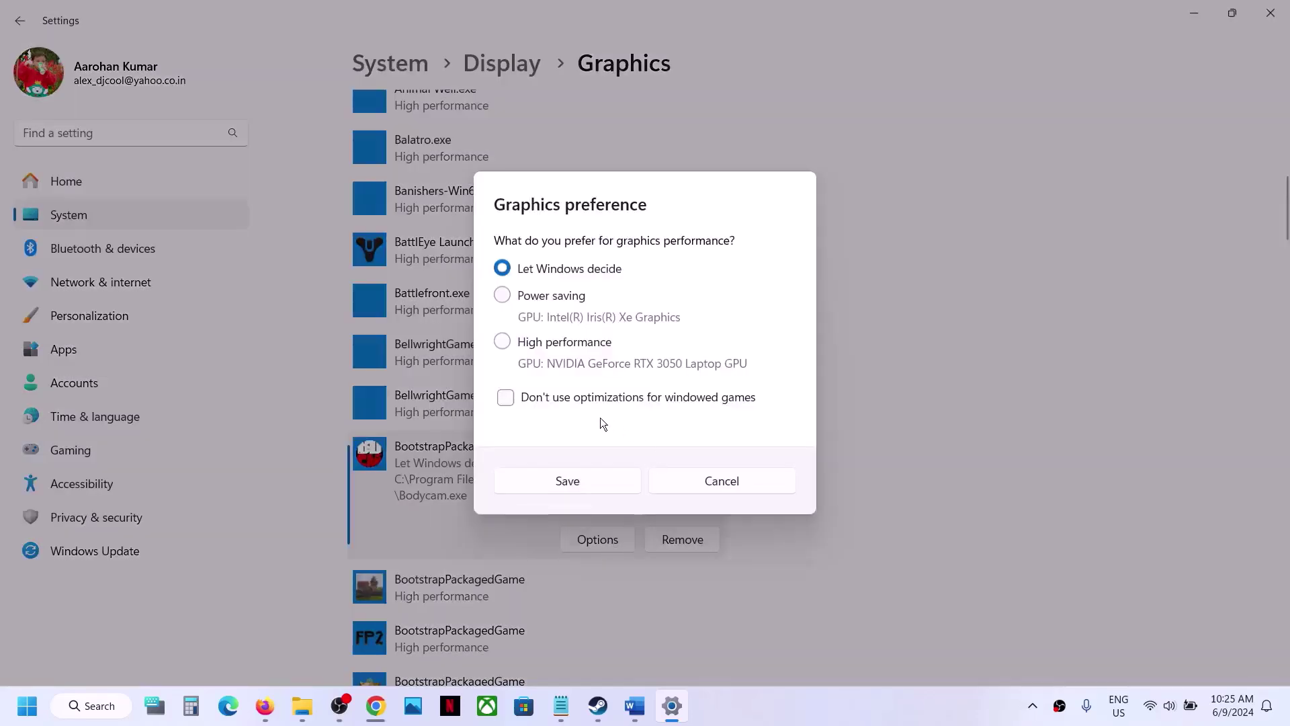
left_click(569, 355)
left_click(588, 480)
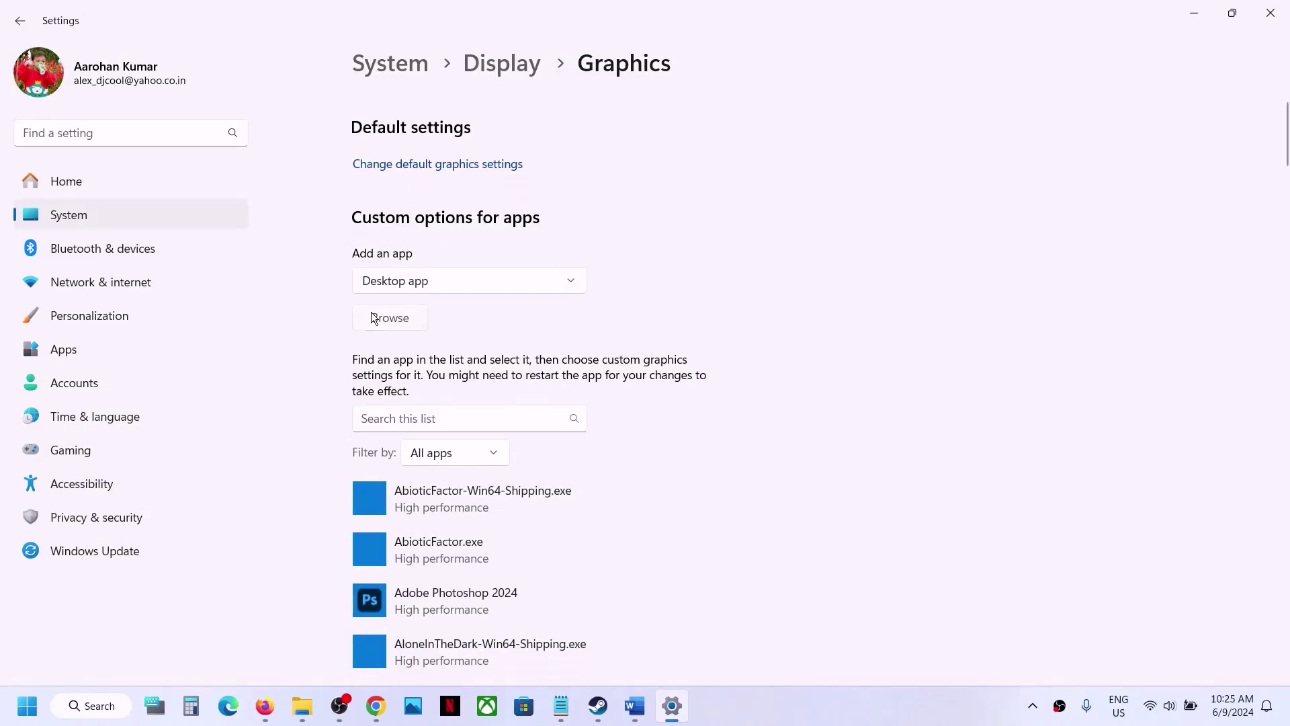
Add Binaries\Win64\Bodycam-Win64-Shipping.exe to the Graphics list and set it to High performance
left_click(375, 317)
left_click(207, 135)
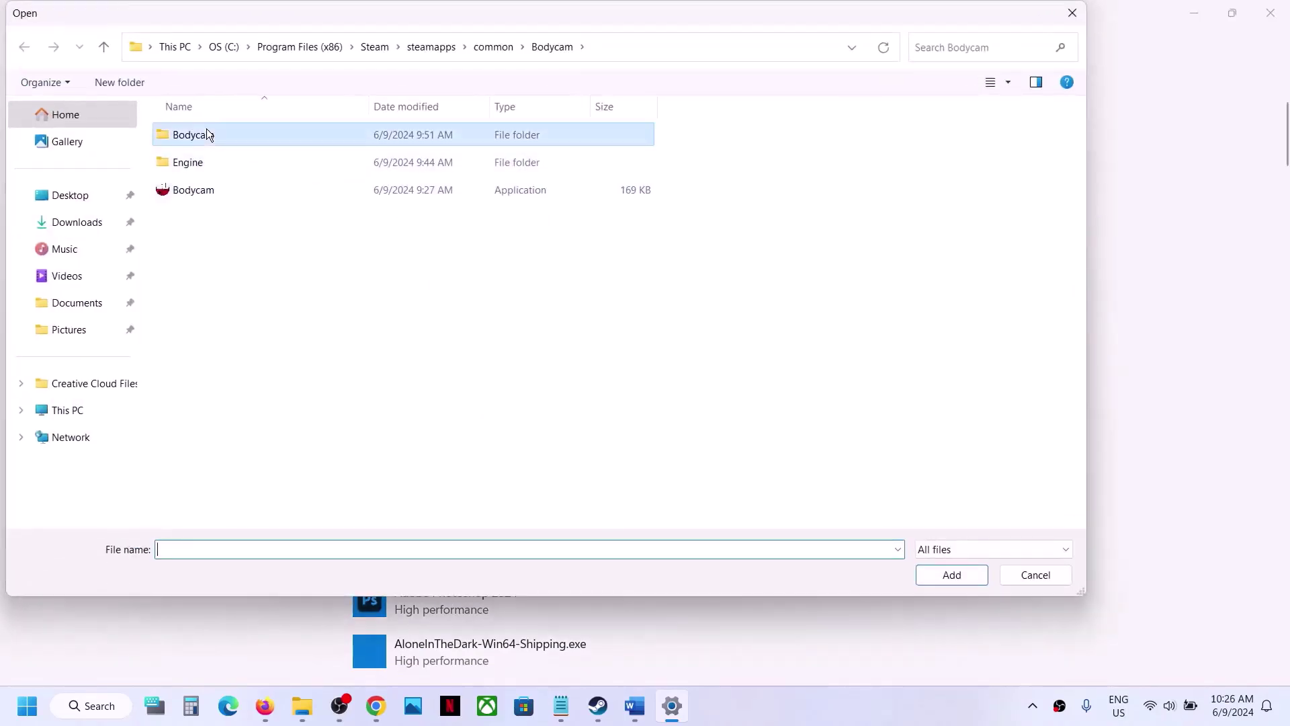
double_click(207, 135)
double_click(207, 135)
double_click(207, 134)
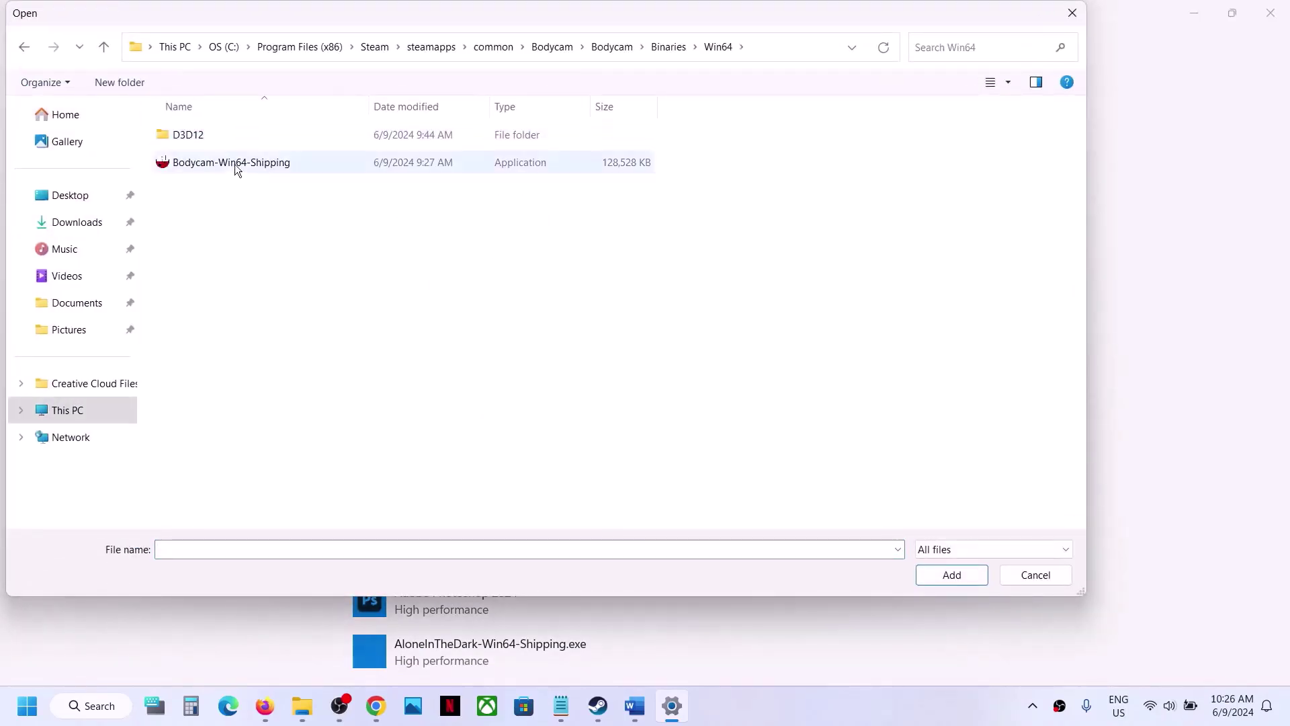
left_click(235, 166)
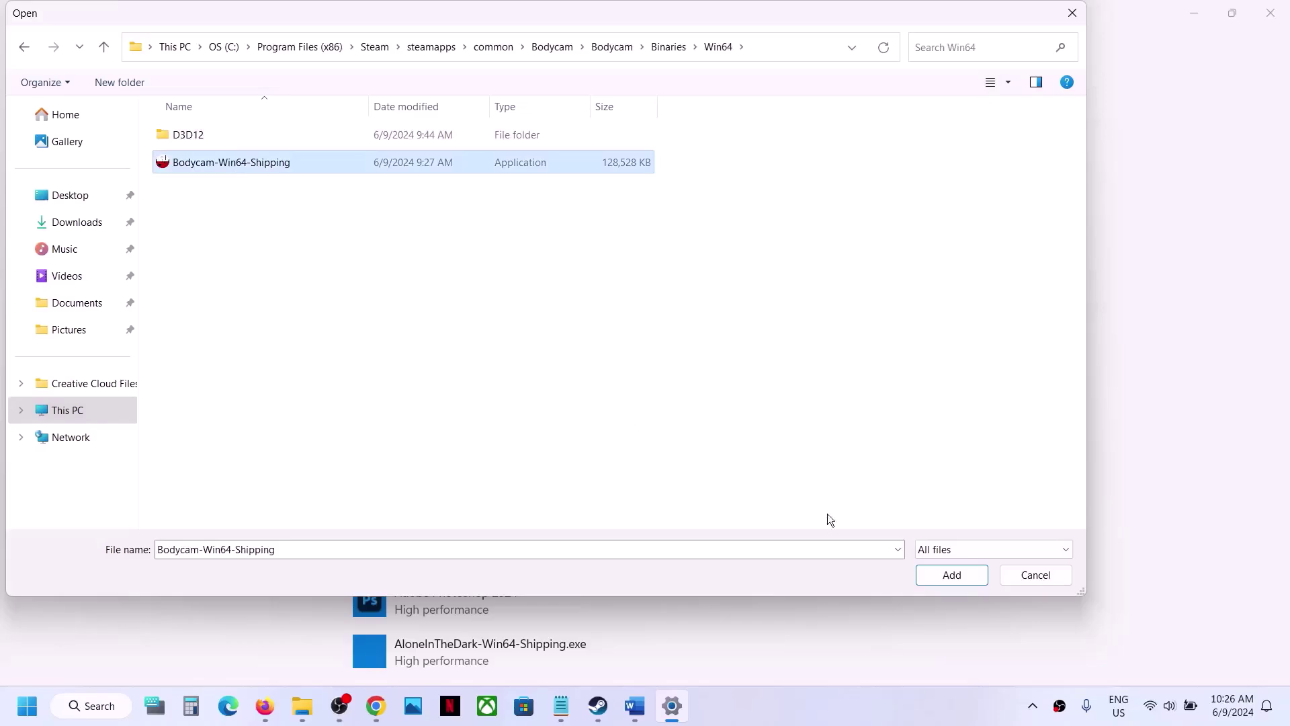
left_click(946, 577)
scroll(551, 493, "down", 6)
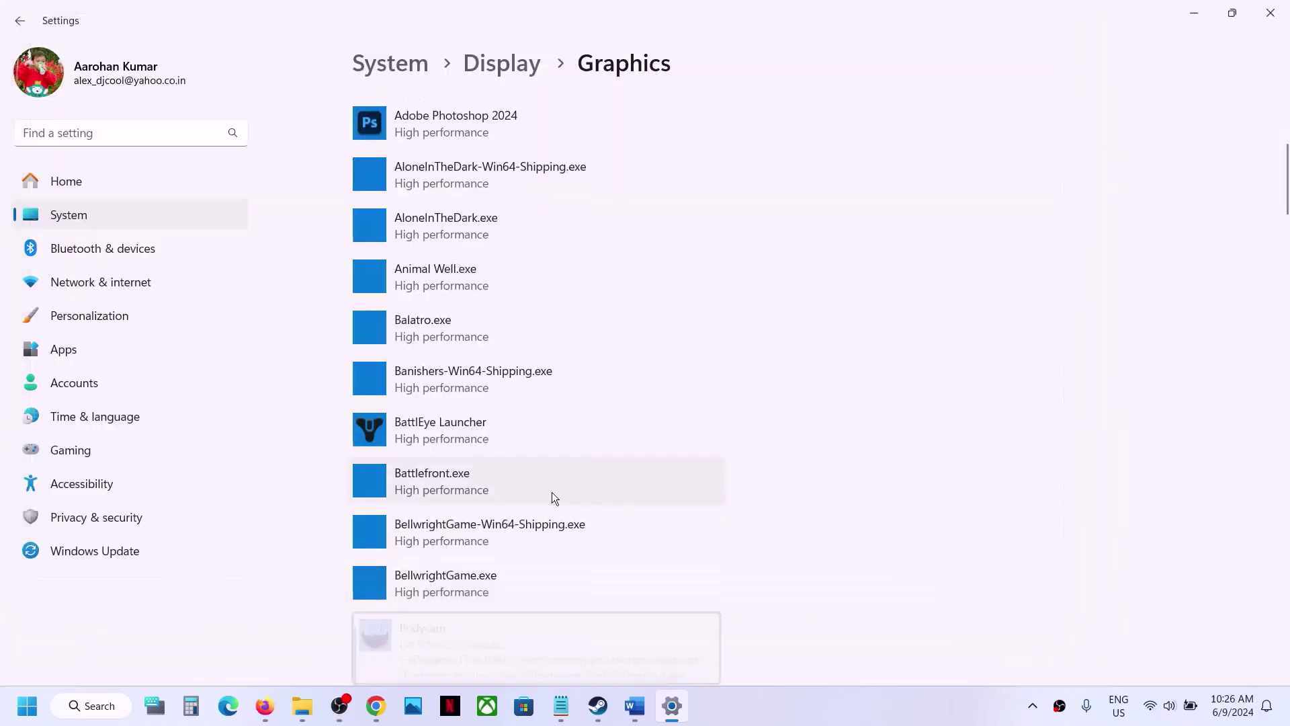
scroll(561, 470, "down", 2)
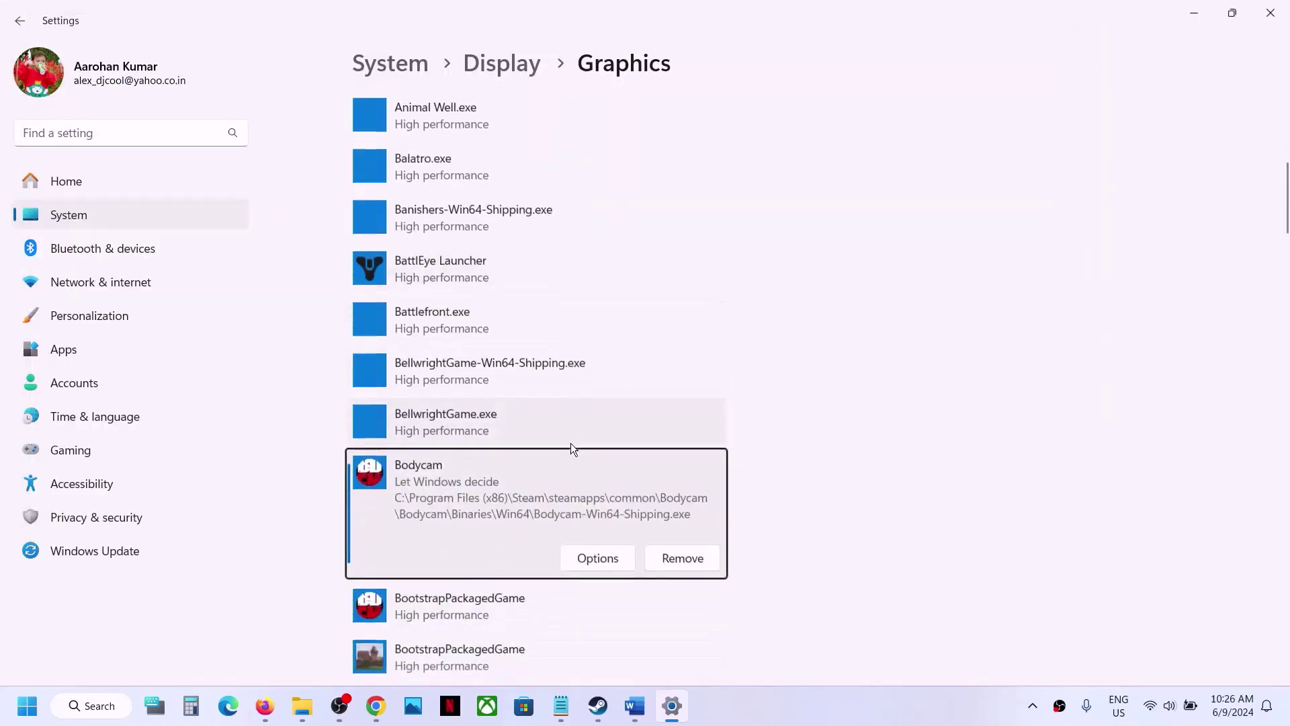
left_click(598, 547)
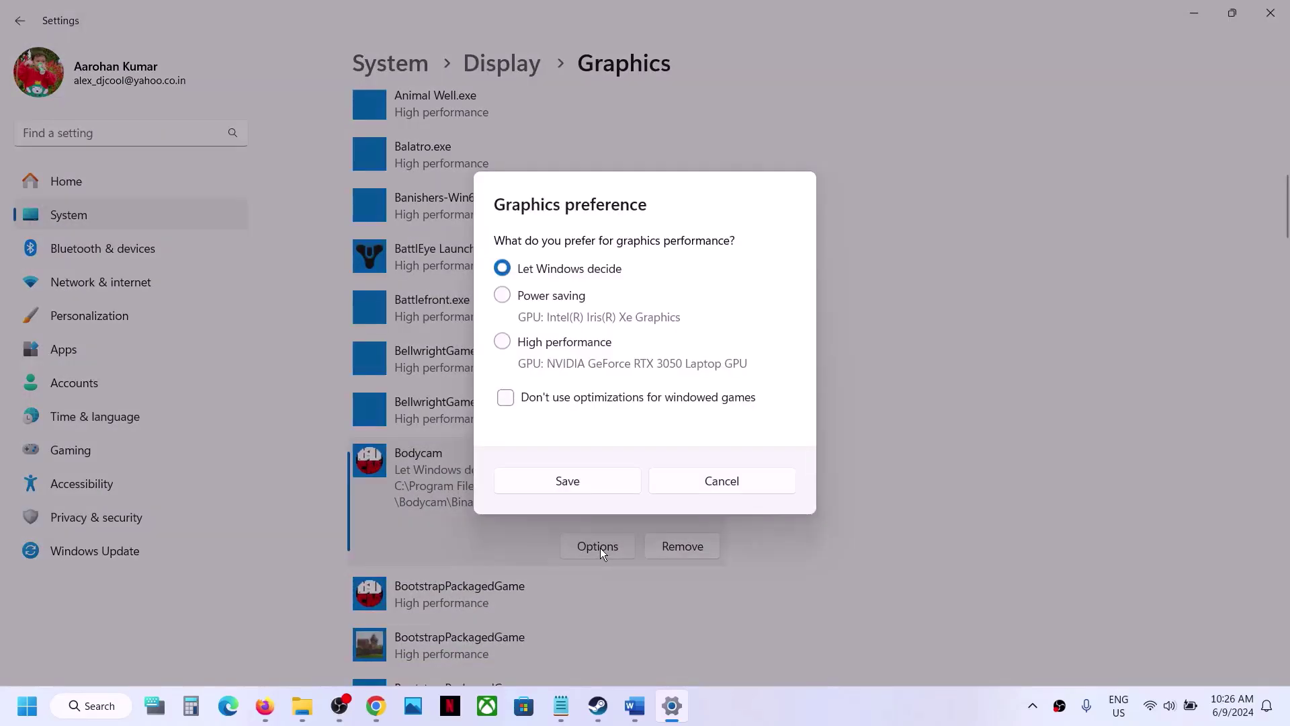
left_click(551, 344)
left_click(565, 481)
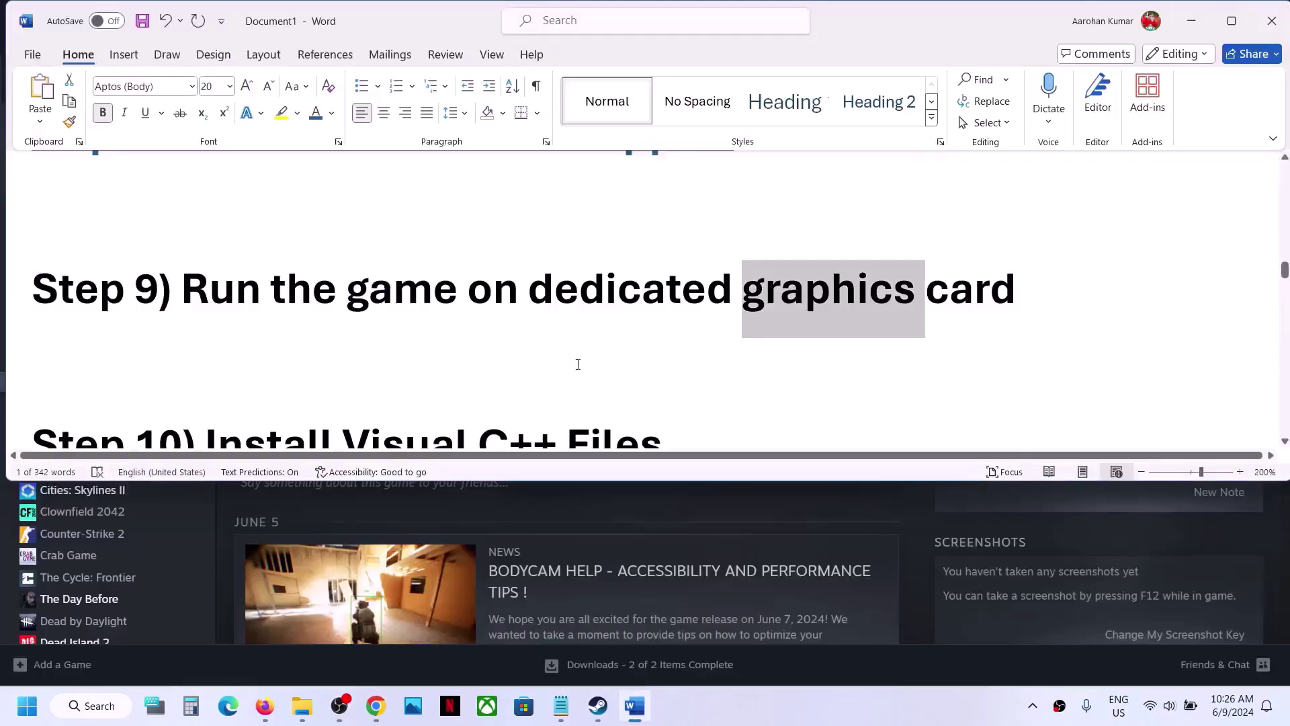
scroll(578, 363, "down", 5)
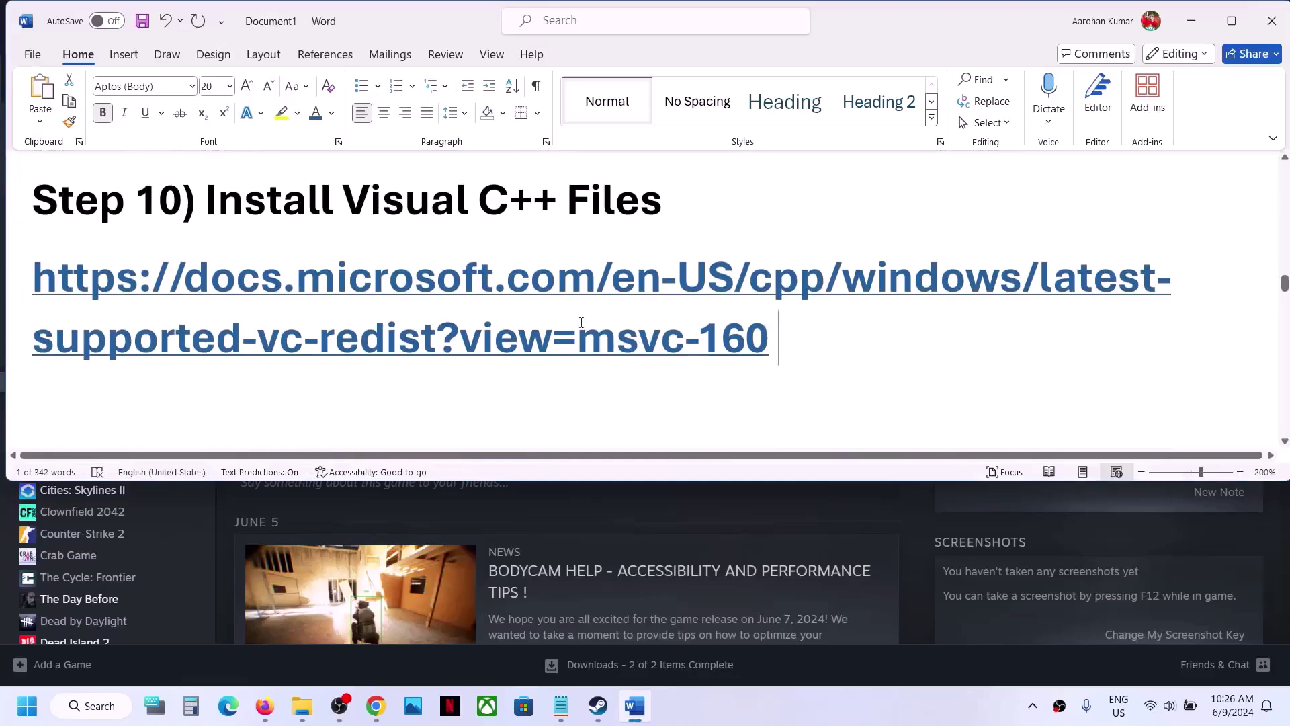
Copy the Visual C++ download link from Word and open it in a new Chrome tab
triple_click(67, 322)
key("ctrl+c")
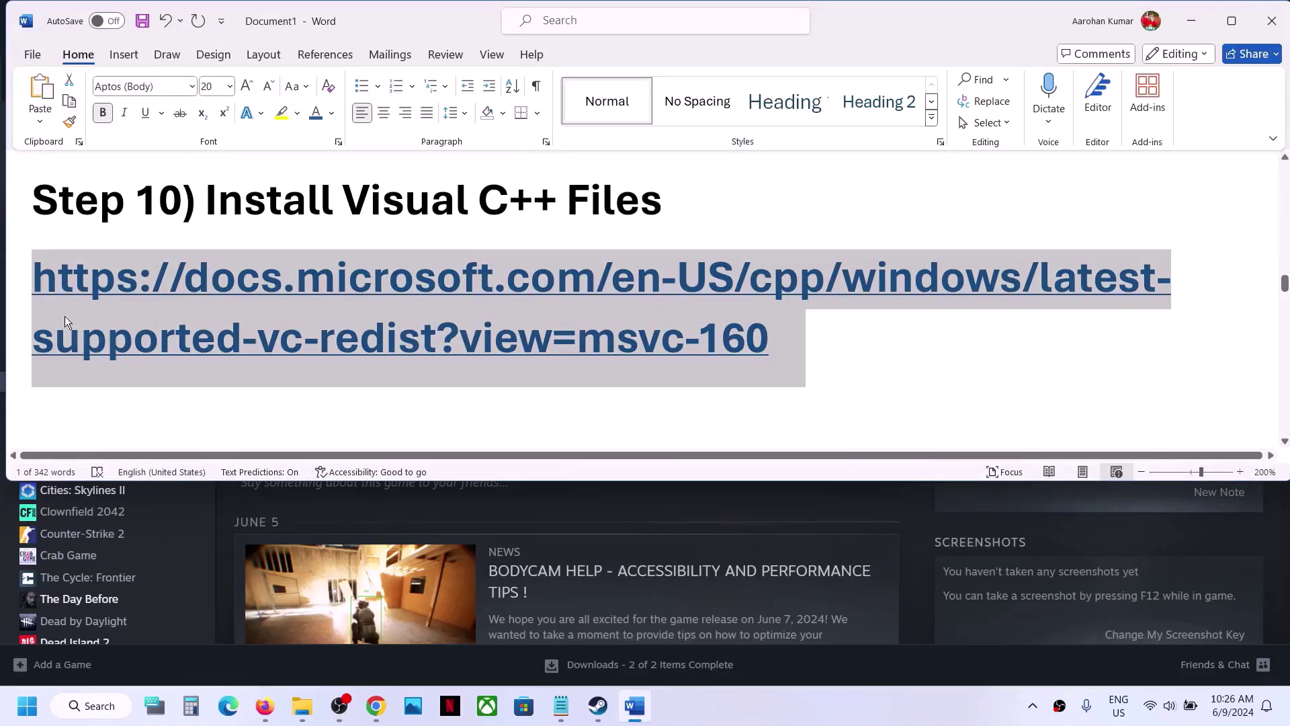
left_click(375, 705)
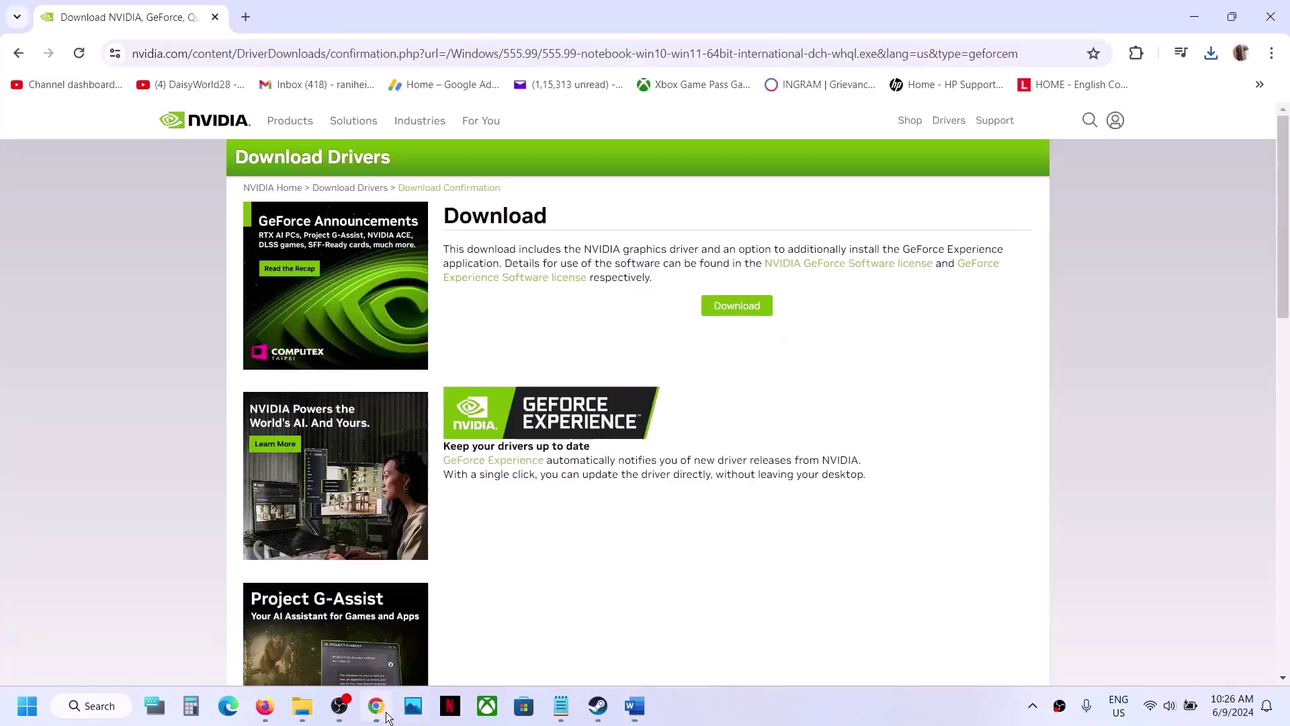
left_click(246, 17)
key("ctrl+v")
key("Return")
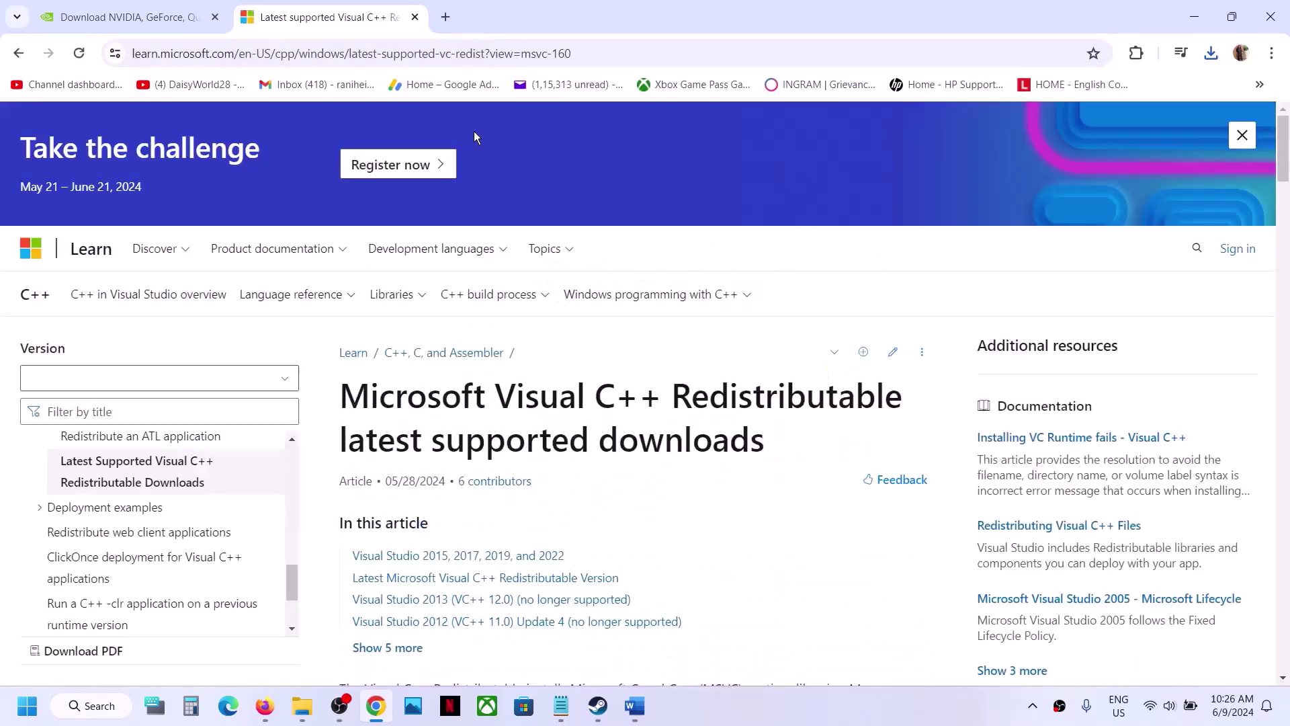
Find the latest 14.40.33810.0 redistributable in the download table and download the X86 version
scroll(534, 333, "down", 8)
scroll(534, 332, "down", 1)
scroll(471, 235, "up", 1)
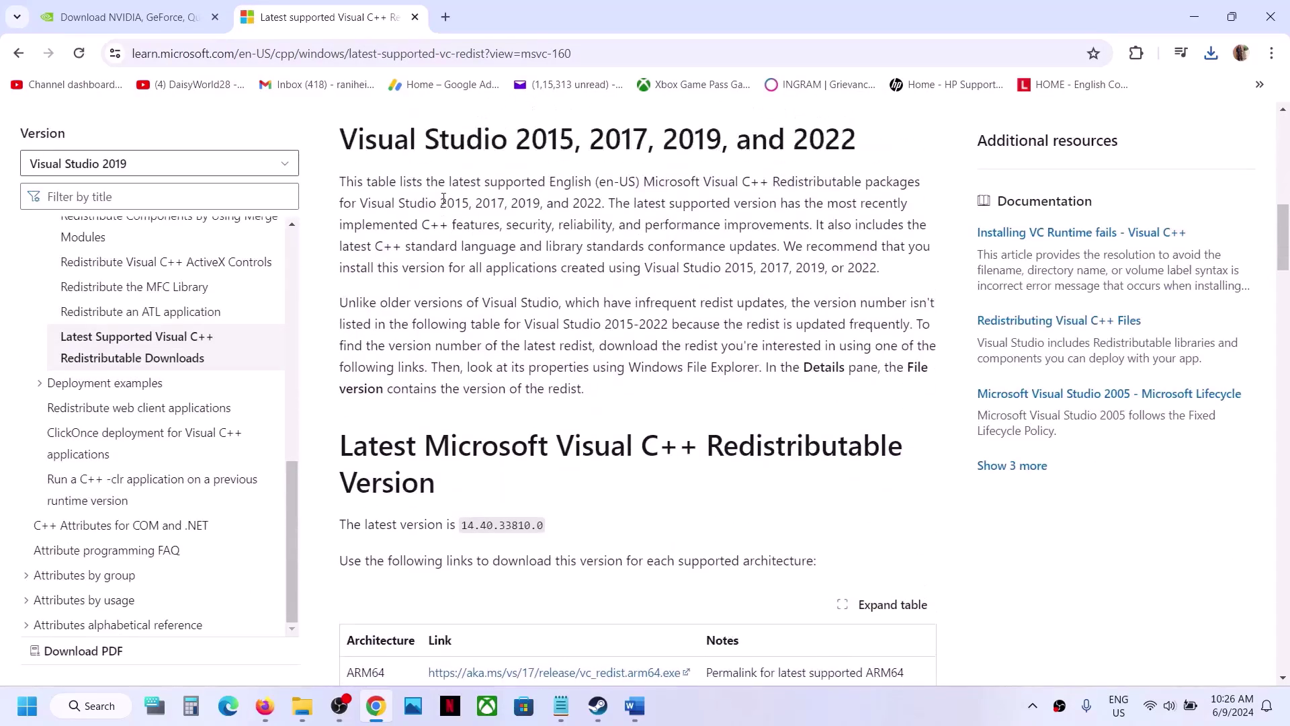
left_click_drag(442, 164, 735, 156)
scroll(736, 156, "down", 5)
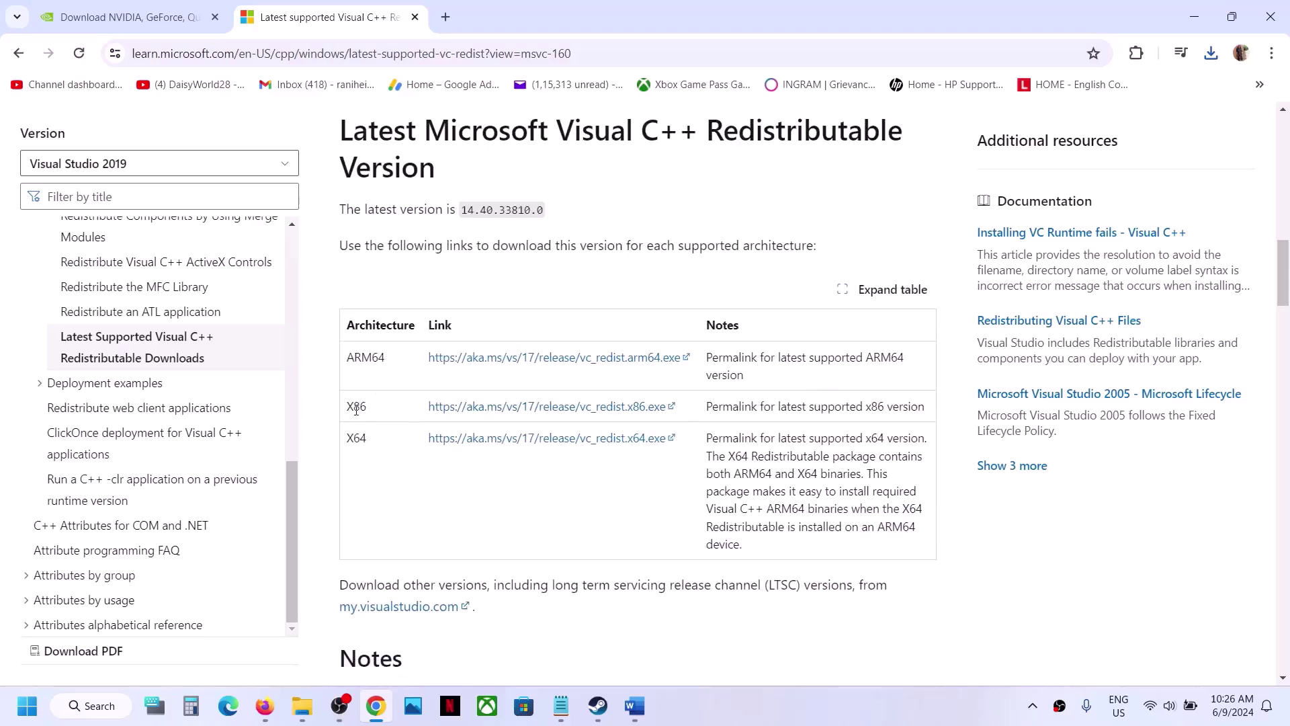
double_click(357, 408)
double_click(362, 439)
double_click(358, 405)
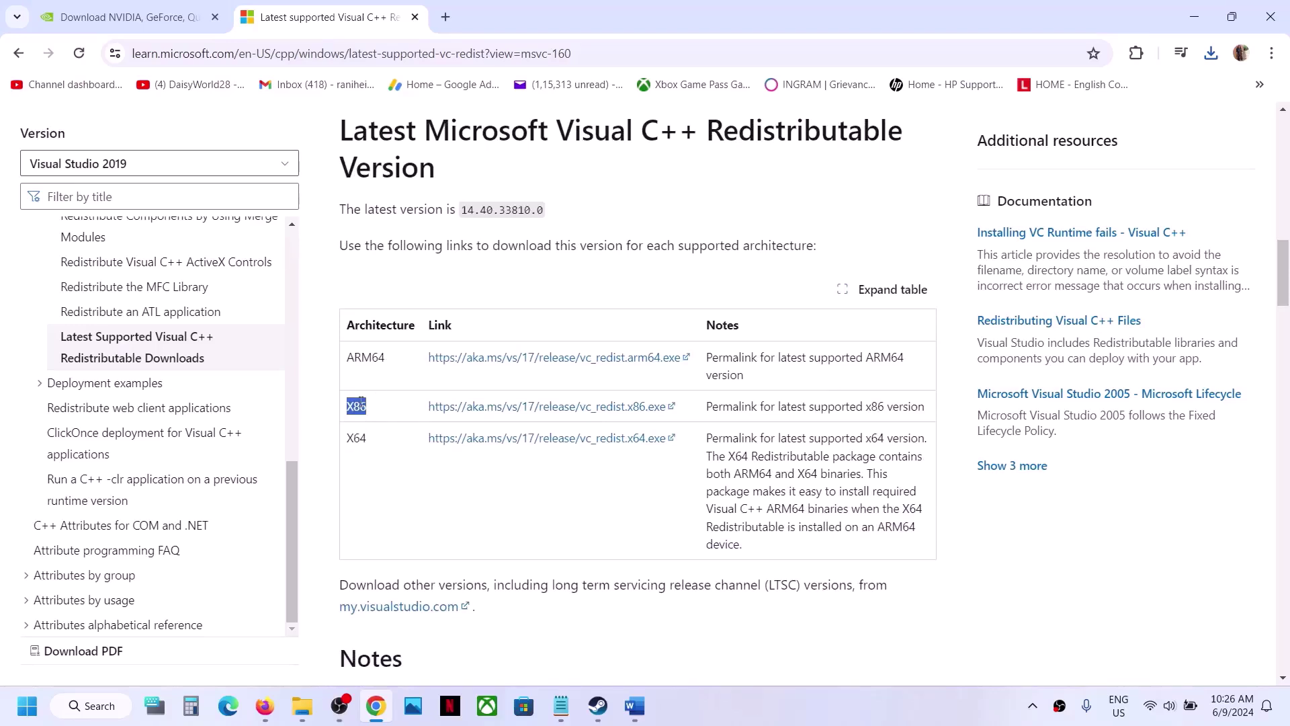
left_click(554, 408)
Run the x86 redistributable installer's Repair and dismiss its reboot-required error
left_click(1076, 104)
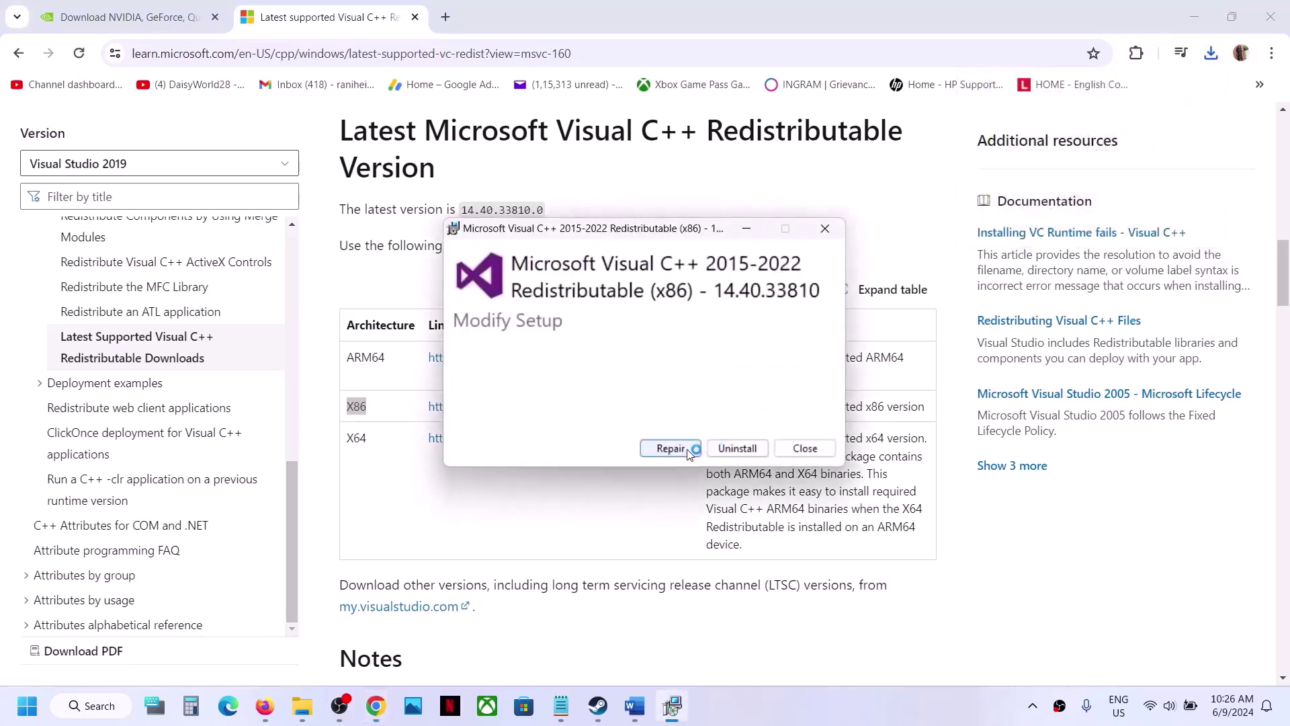
left_click(684, 451)
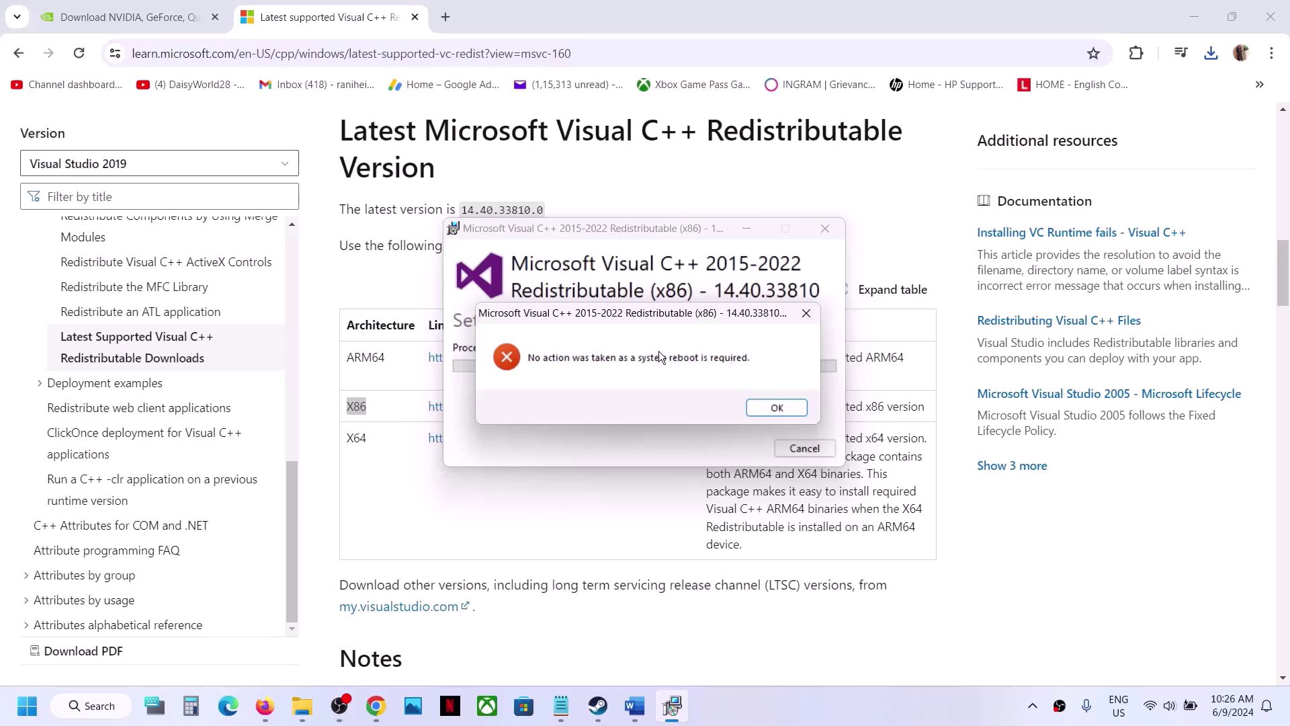
left_click(775, 408)
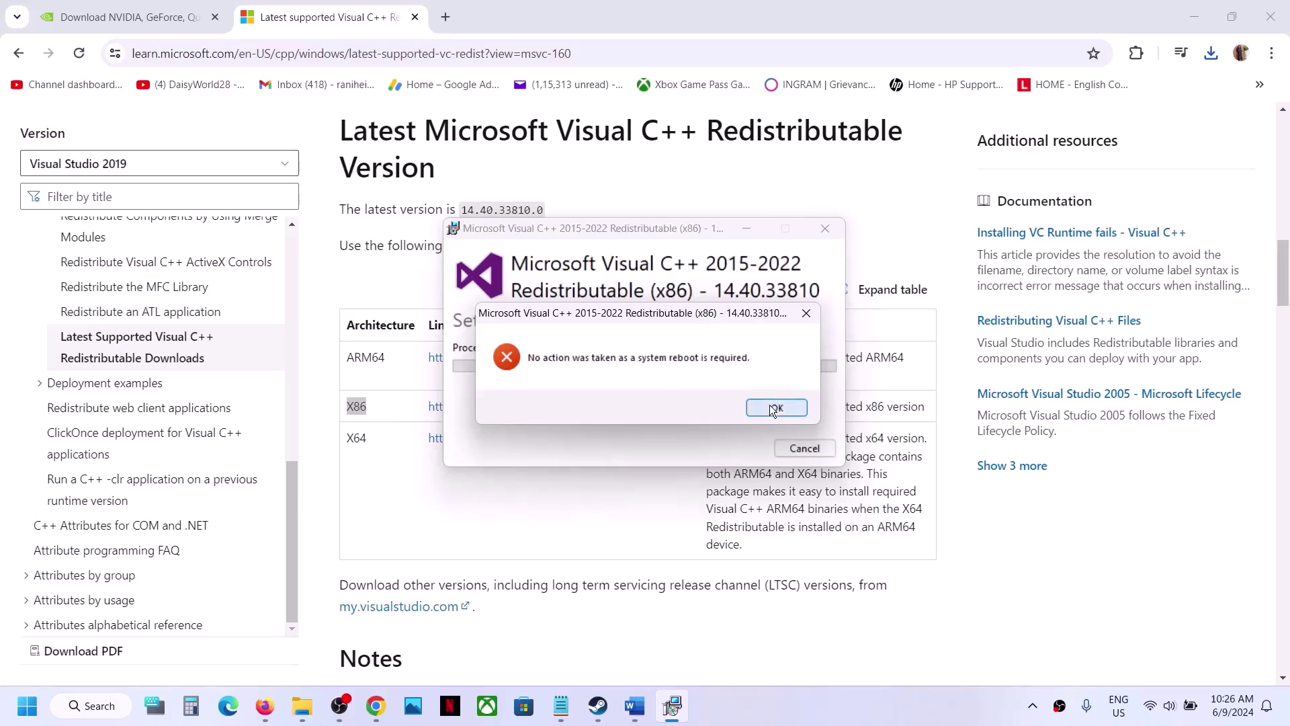
Download vc_redist.x64, run Repair, and place both failed setup windows side by side
left_click(580, 471)
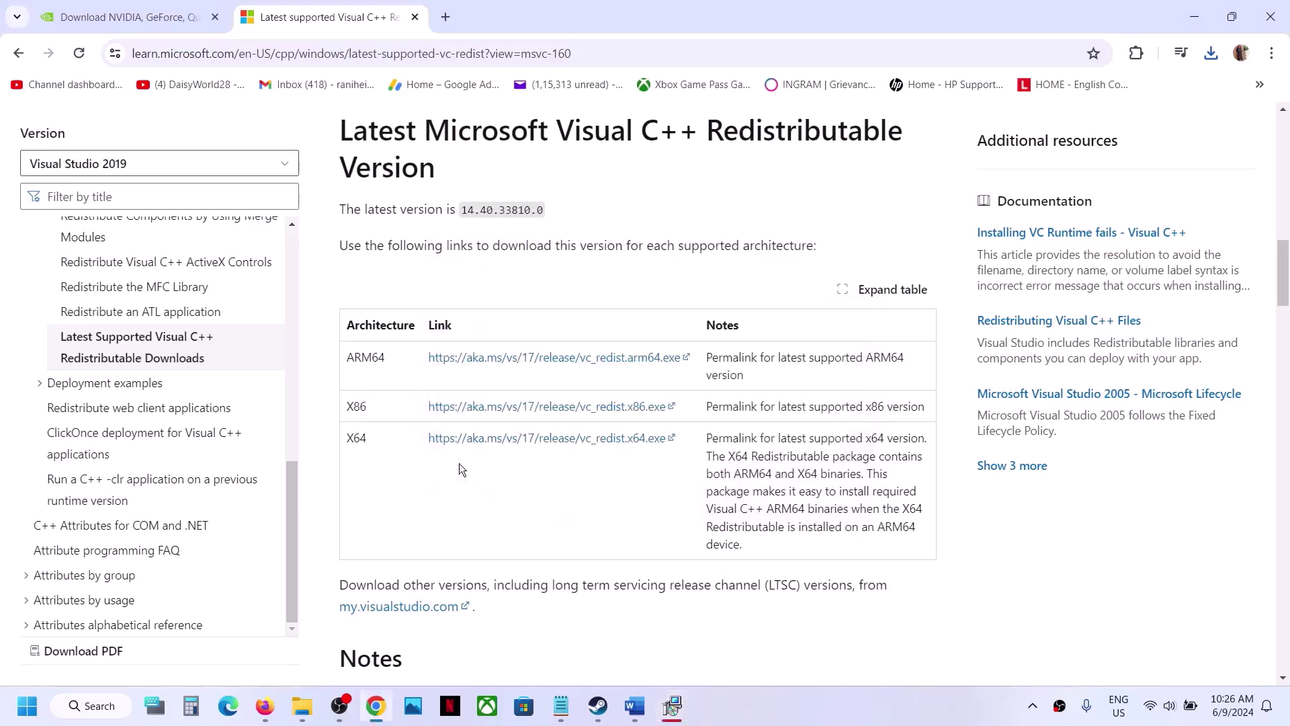
left_click(461, 443)
left_click(1079, 99)
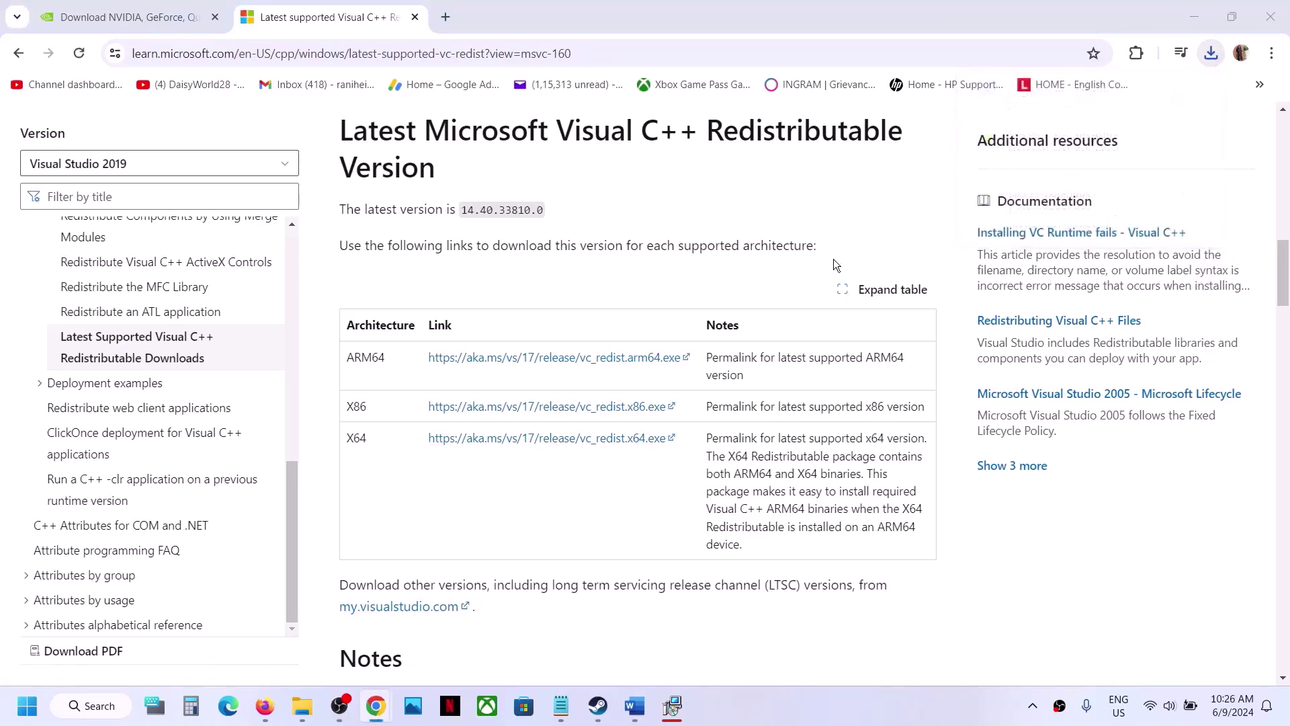
left_click(671, 448)
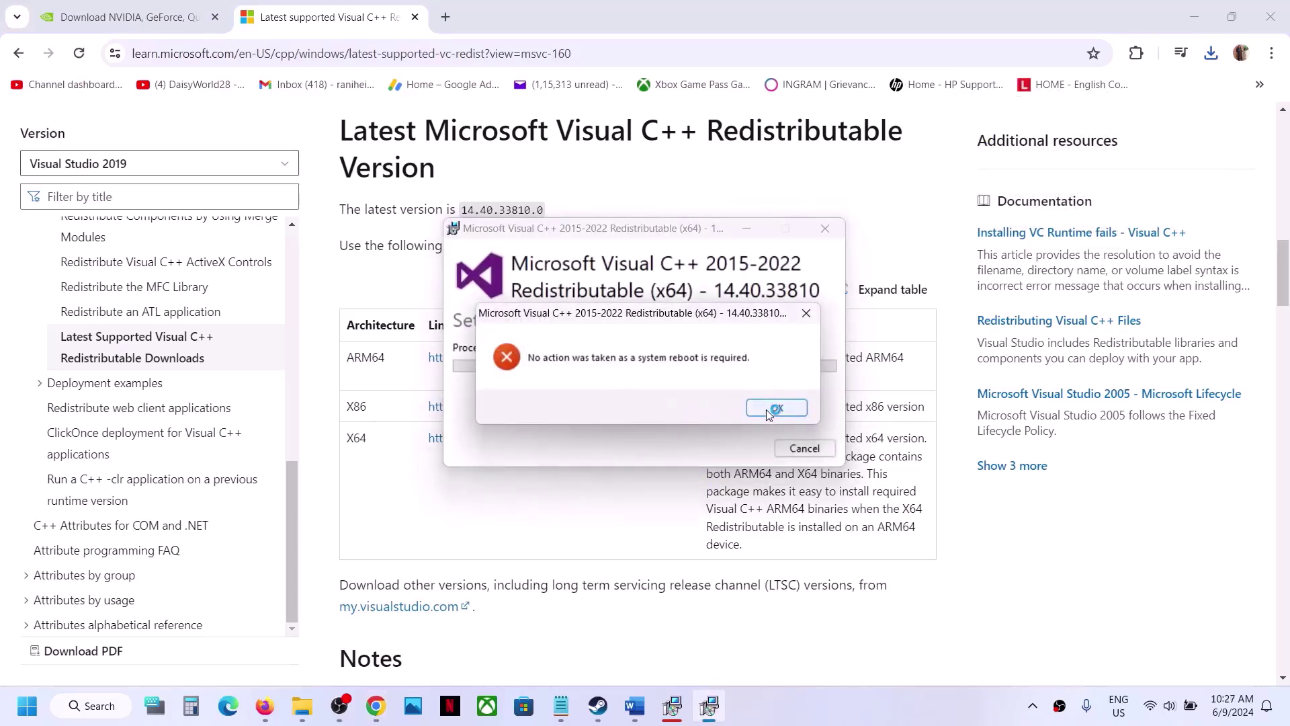
left_click(775, 408)
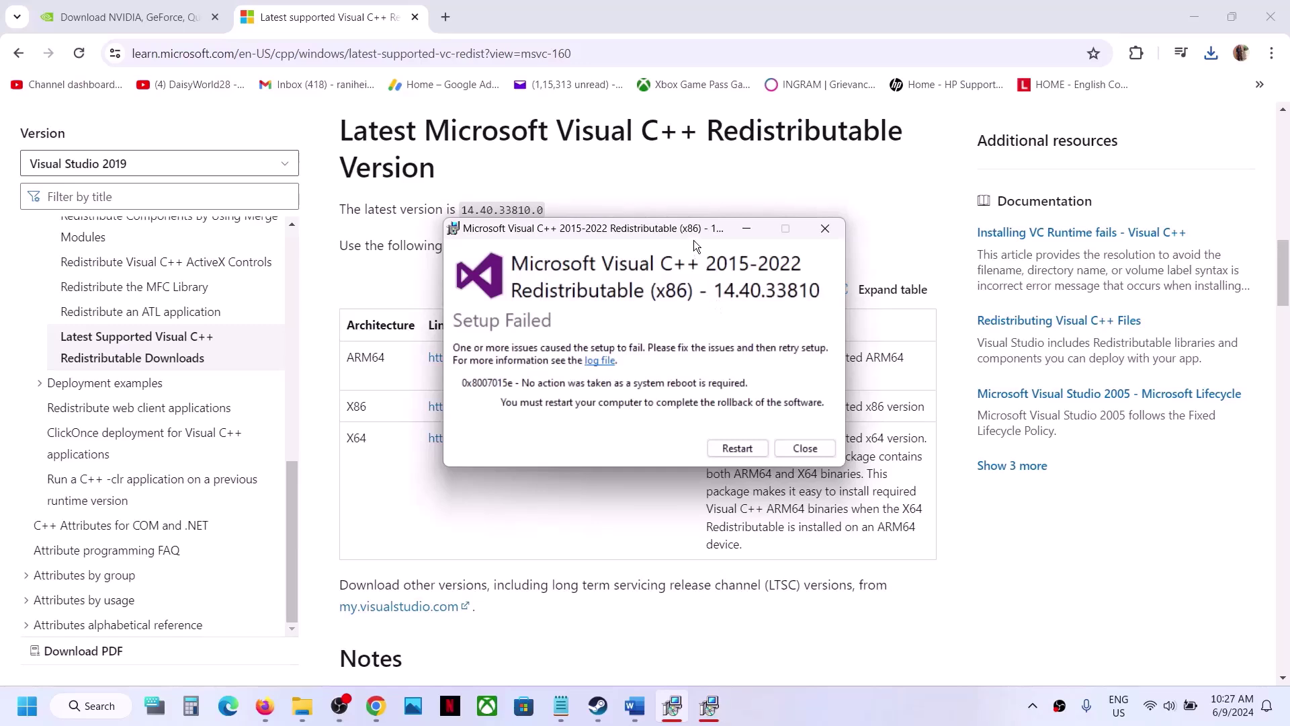
left_click_drag(594, 236, 287, 254)
left_click_drag(598, 229, 786, 266)
View the Start menu power options, close them without restarting, and switch back to the guide
left_click(454, 563)
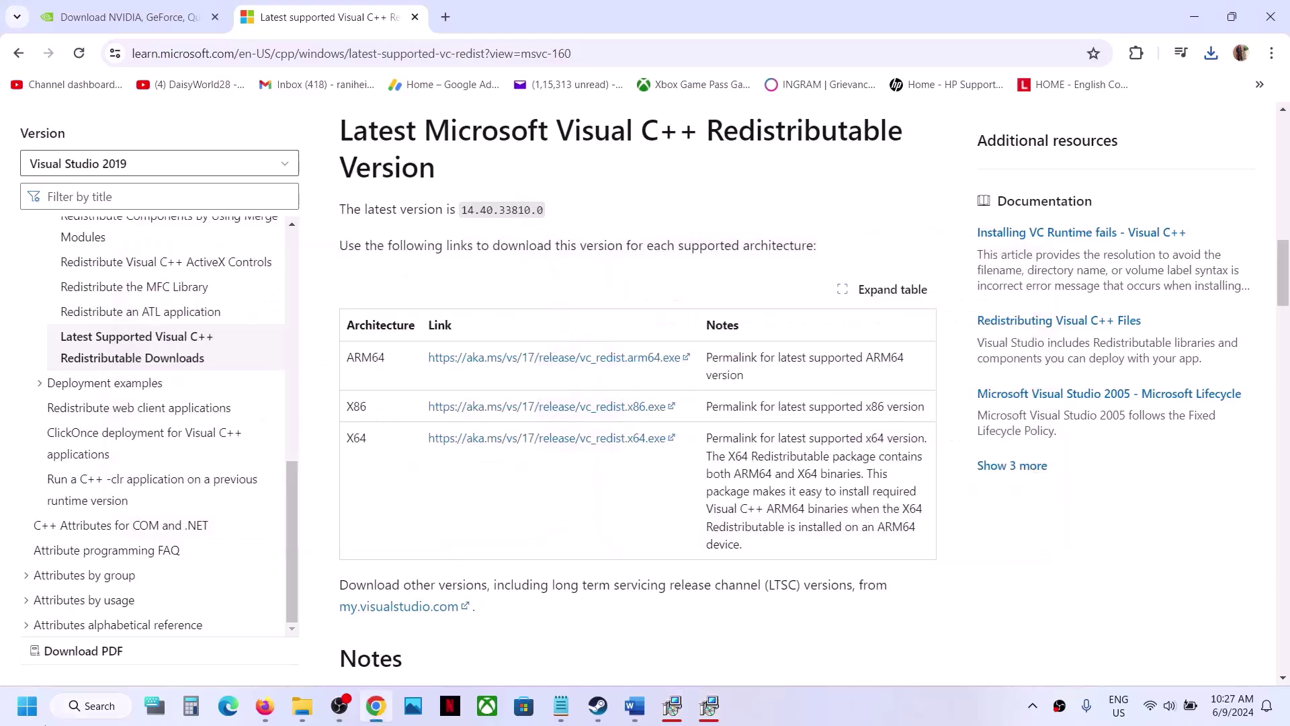
left_click(23, 720)
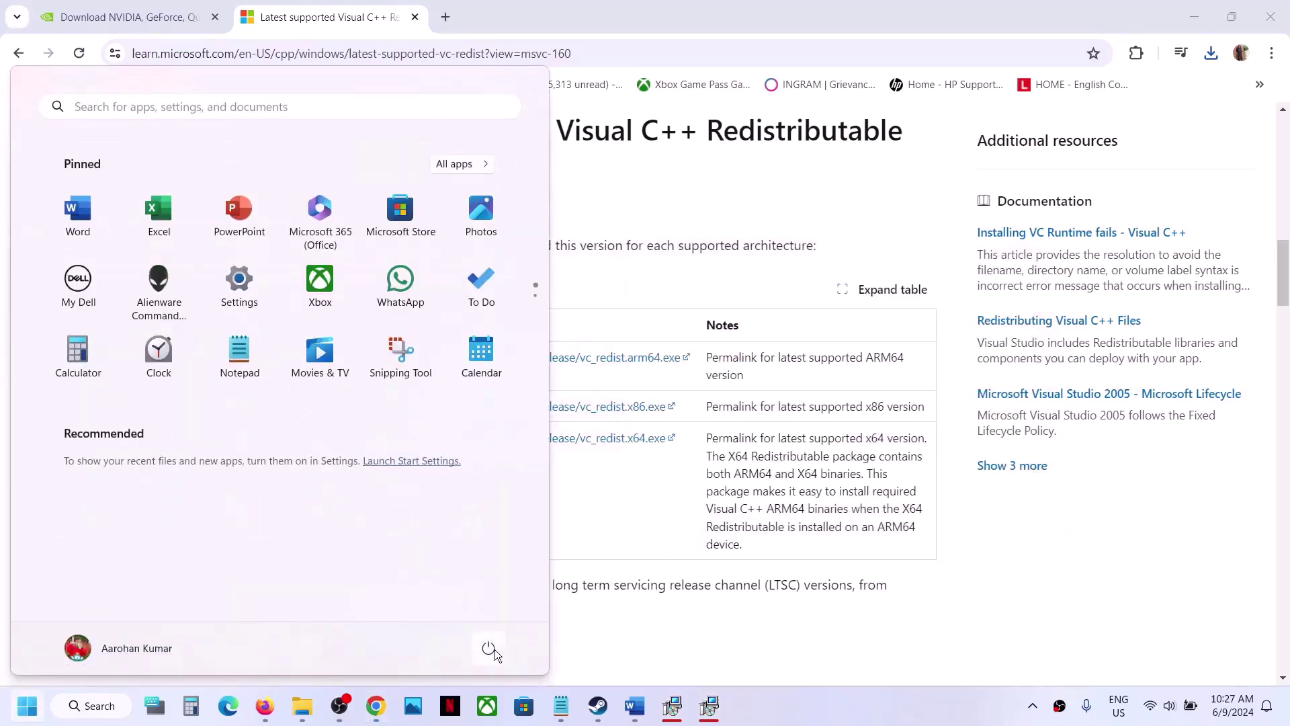
left_click(488, 649)
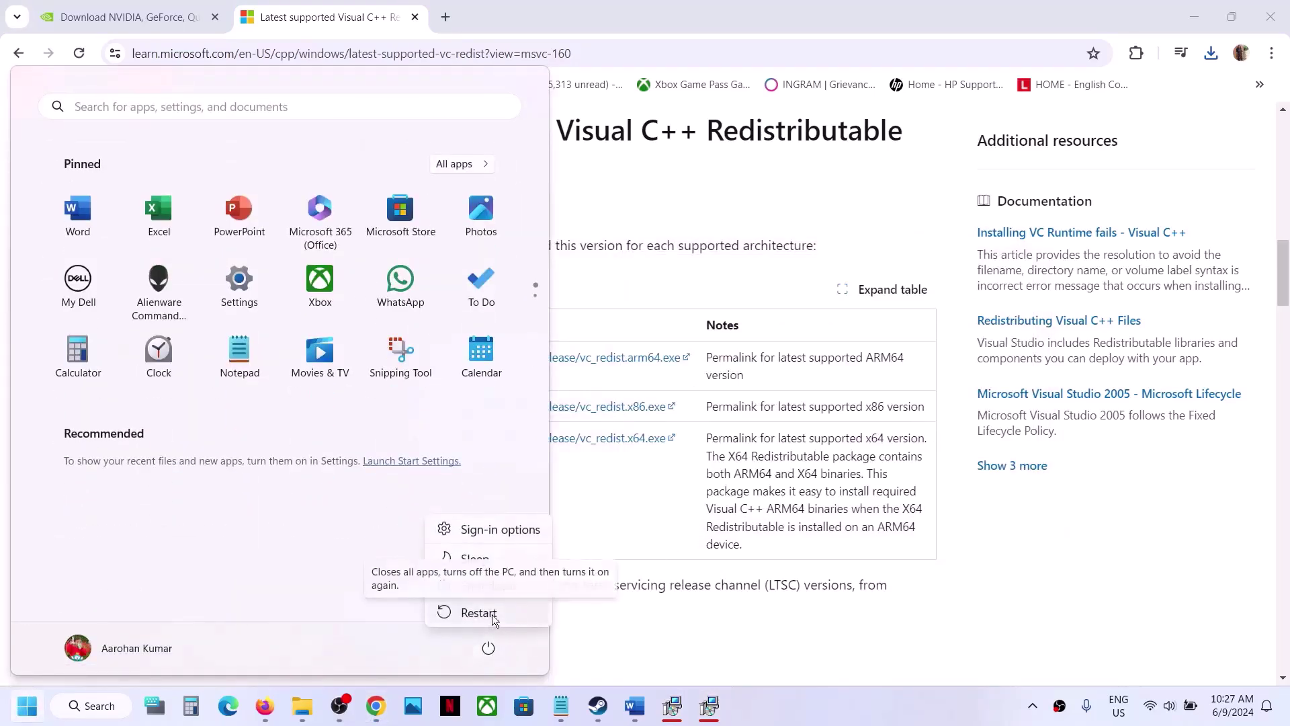
left_click(667, 594)
left_click(667, 595)
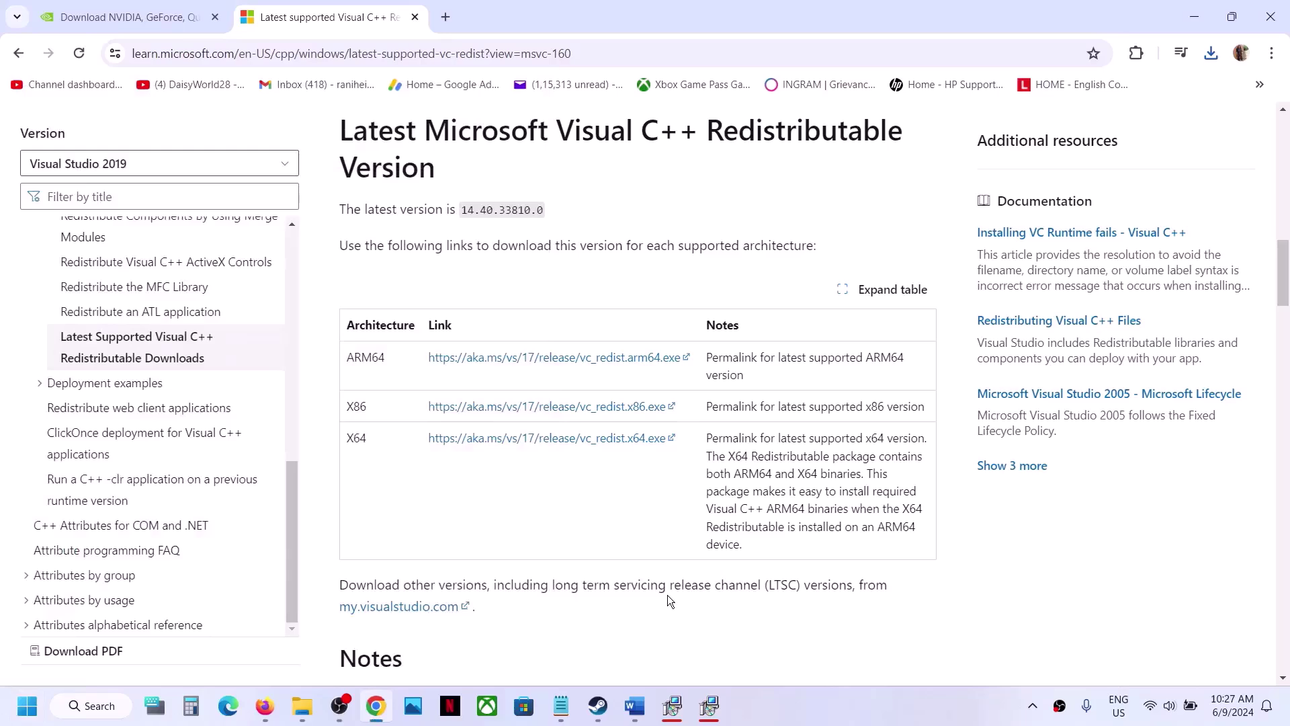
left_click(598, 705)
Copy 'View advanced system settings' from Word, search it in Windows, and open System Properties
left_click(649, 719)
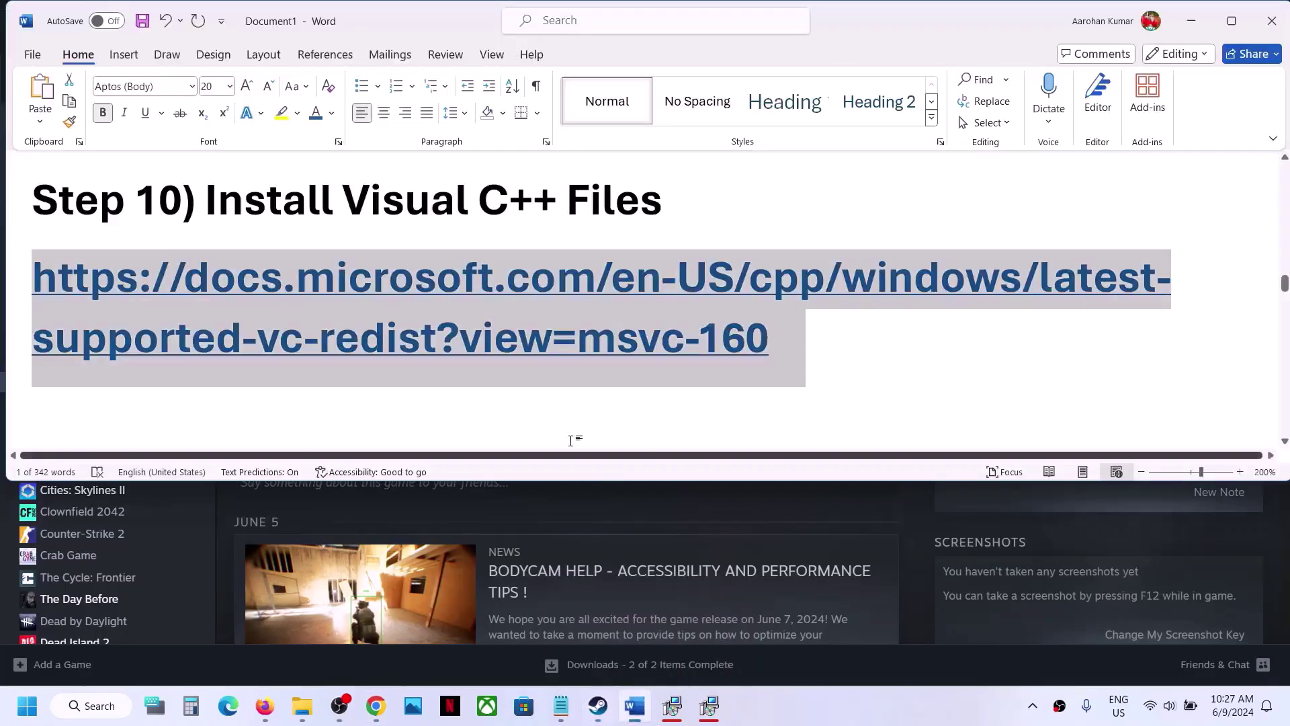
scroll(530, 400, "down", 6)
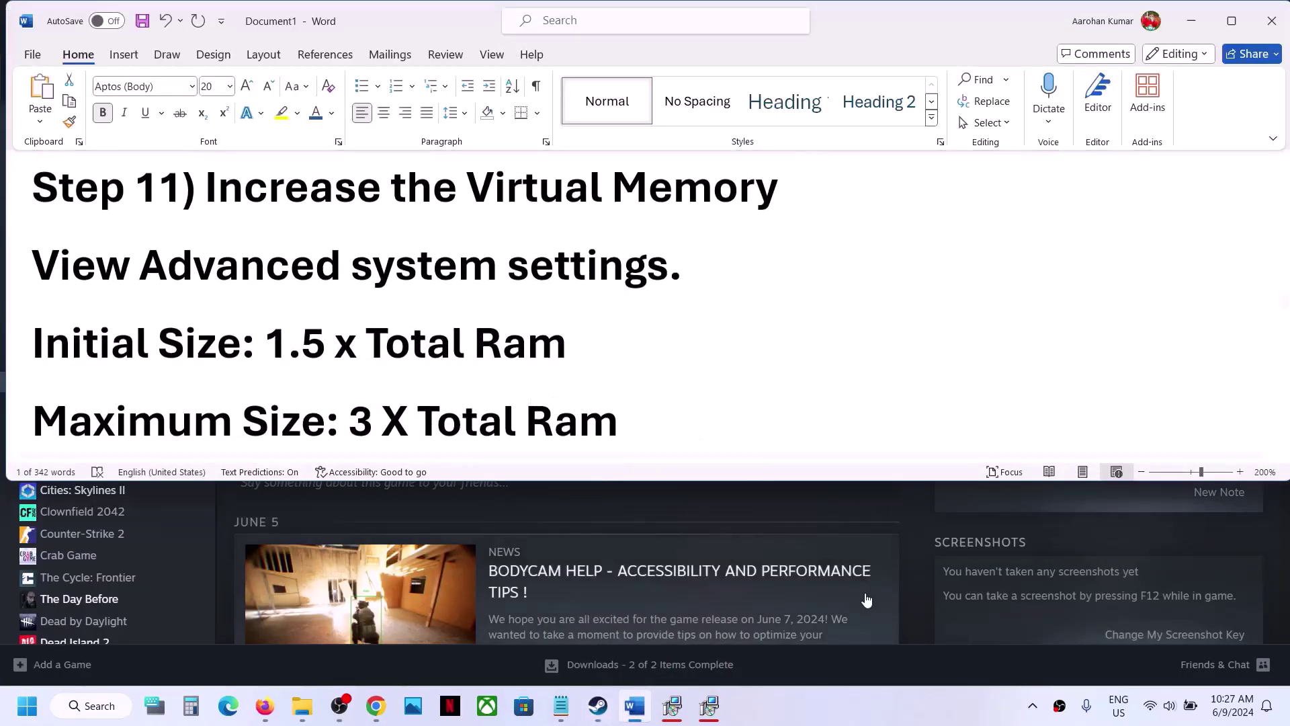
left_click(907, 602)
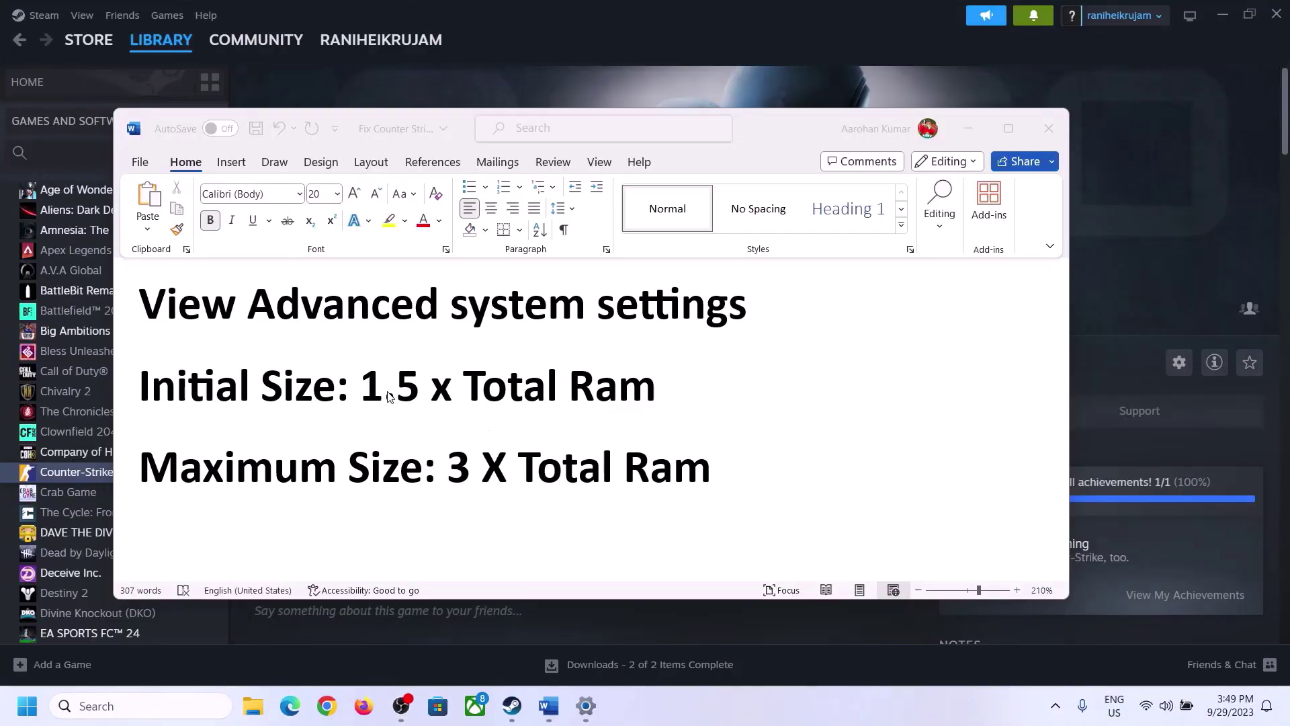
left_click(189, 313)
left_click_drag(153, 310, 739, 302)
key("ctrl+c")
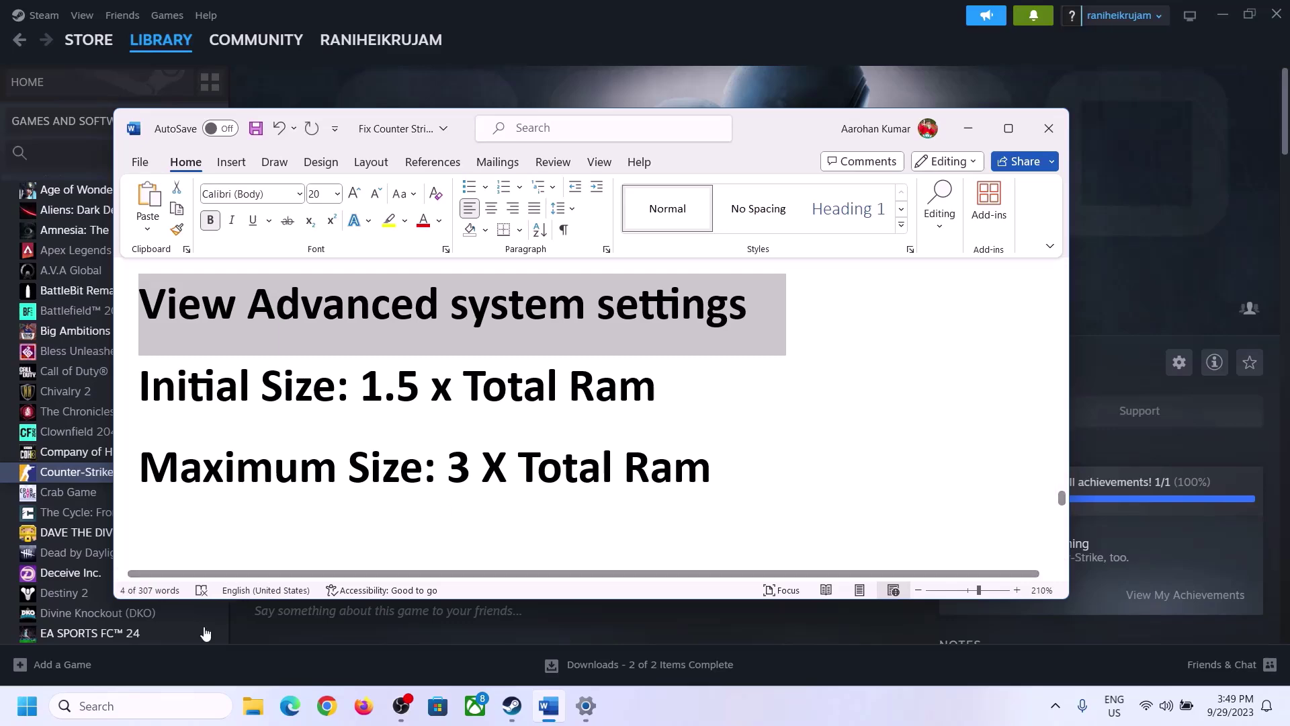
left_click(153, 705)
key("ctrl+v")
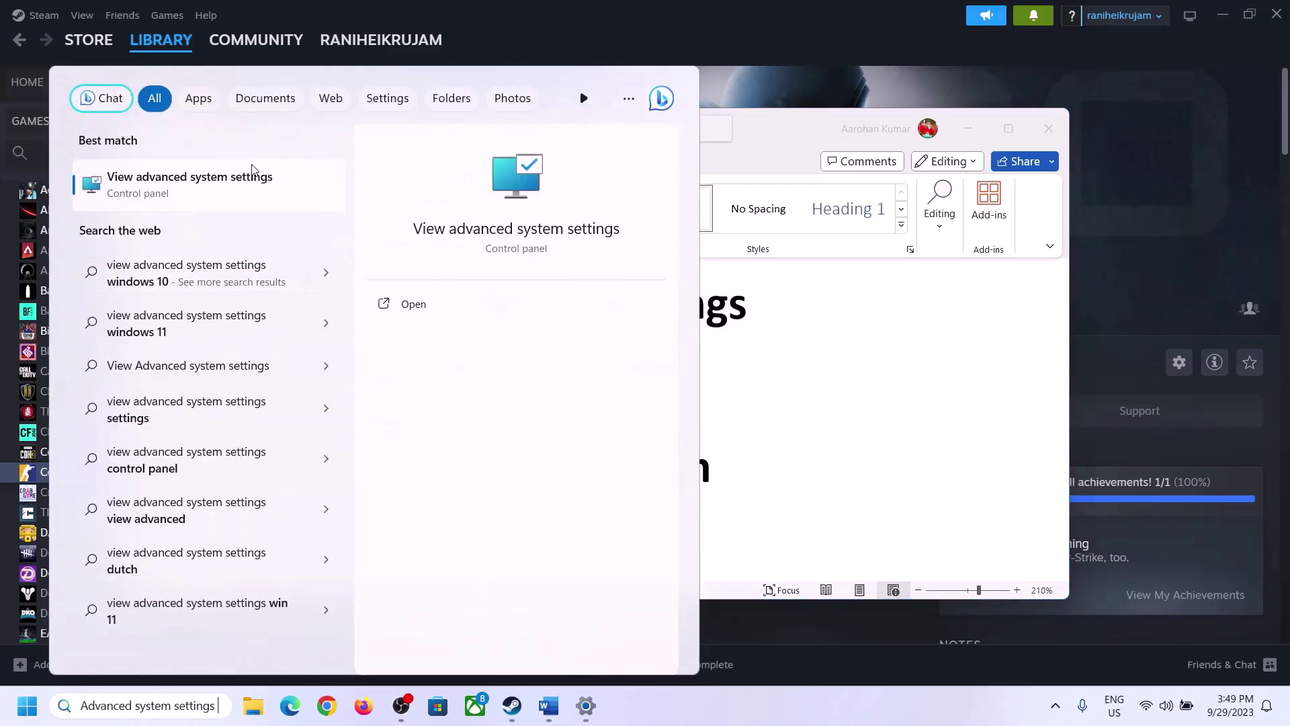
left_click(182, 194)
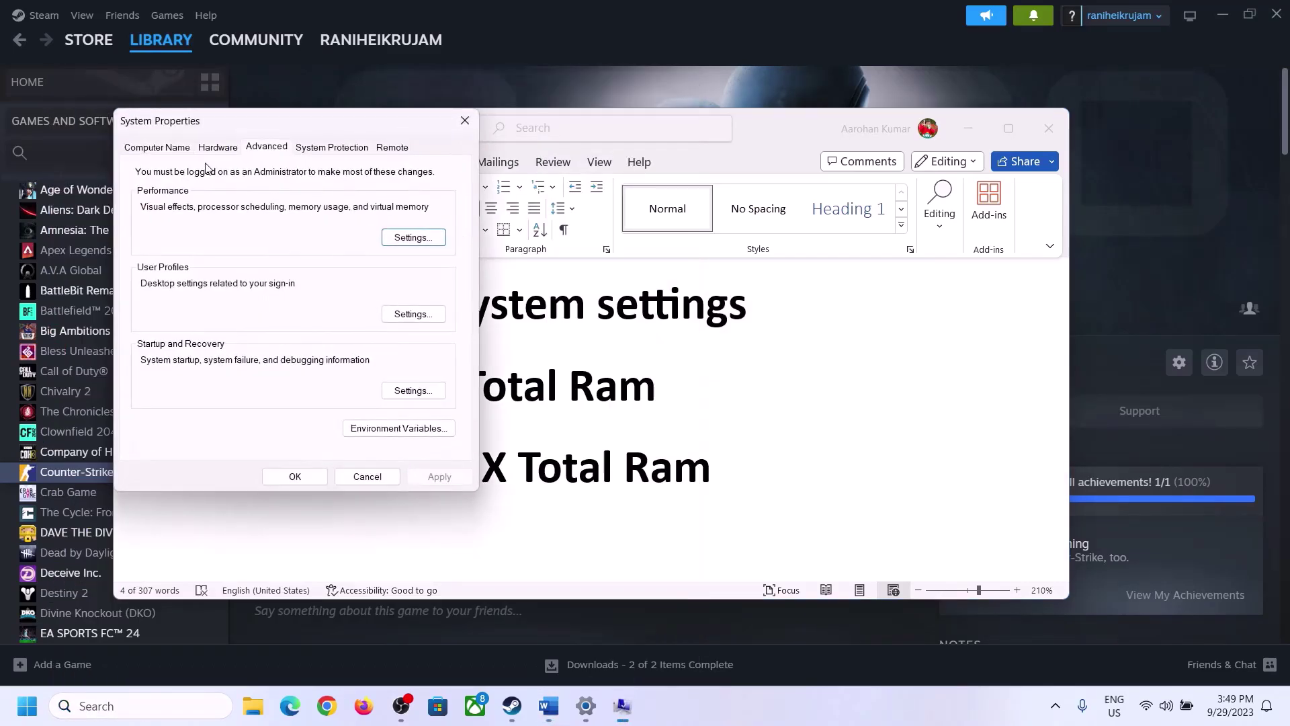
left_click_drag(268, 128, 576, 229)
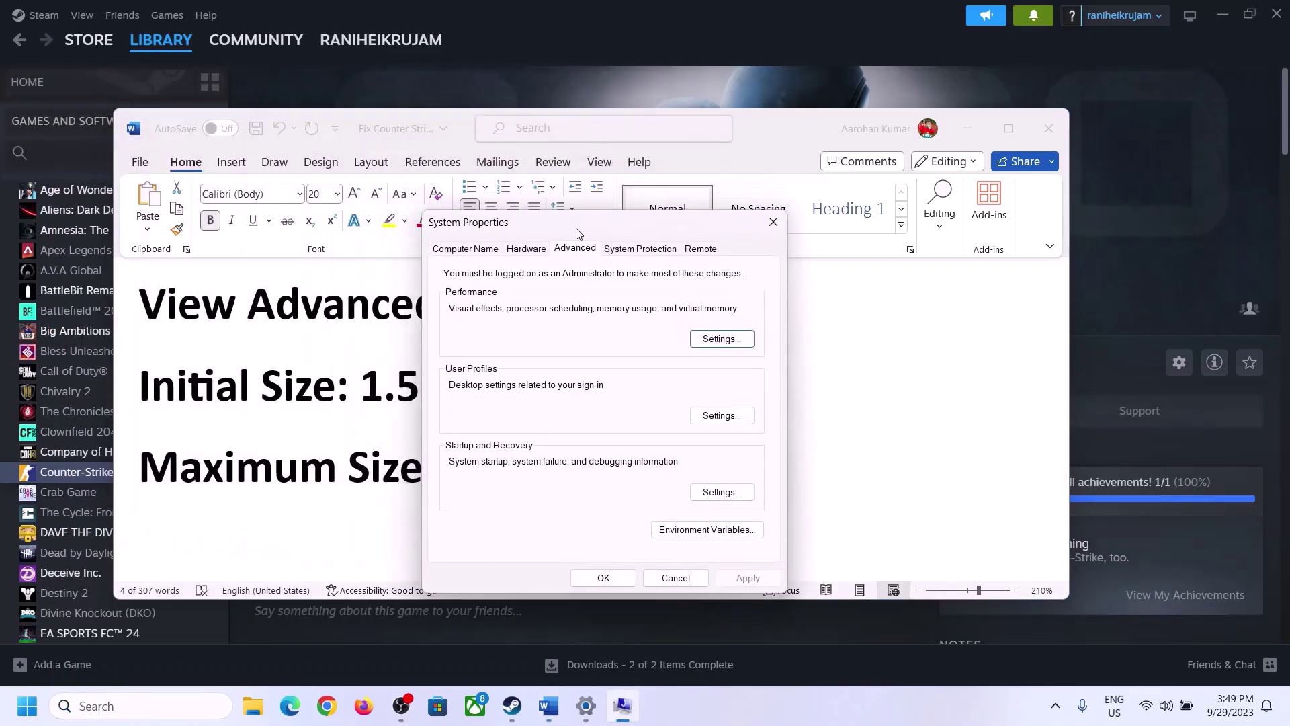
In Virtual Memory, turn off automatic paging for C:, choose Custom size, and note the 1.5 x RAM rule
left_click(723, 345)
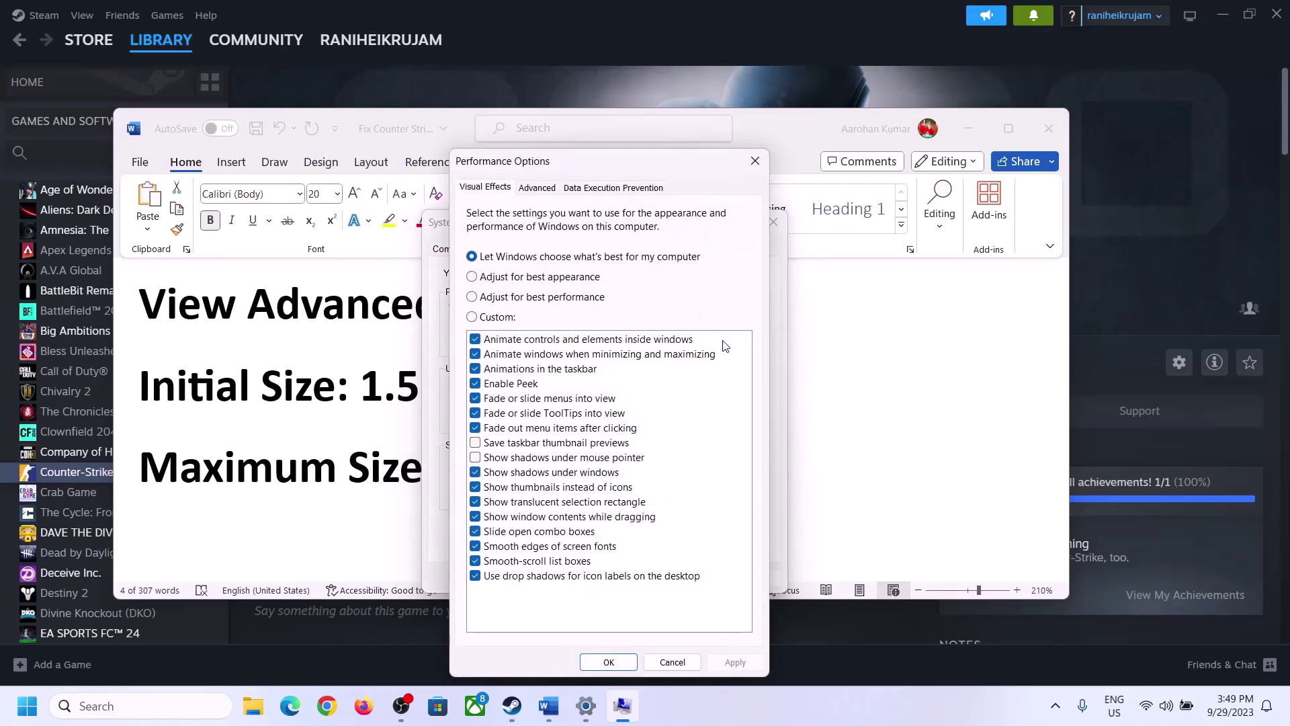
left_click(543, 191)
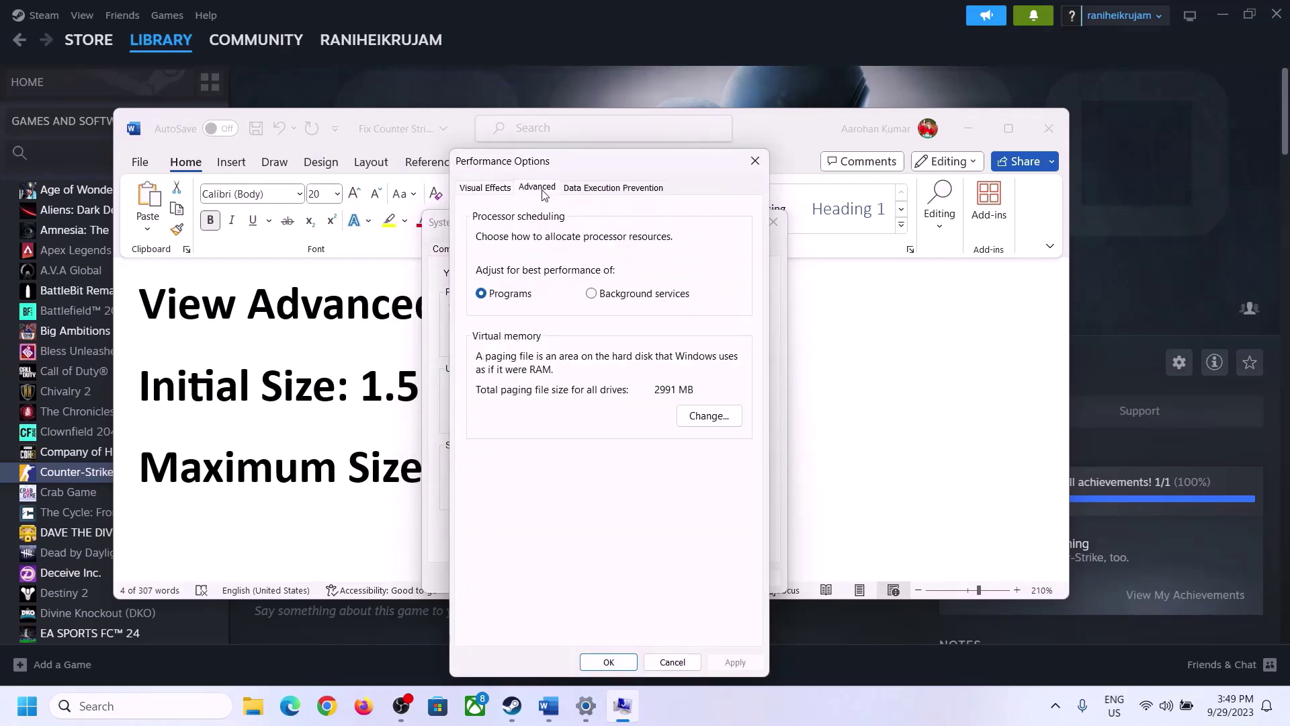
left_click(713, 418)
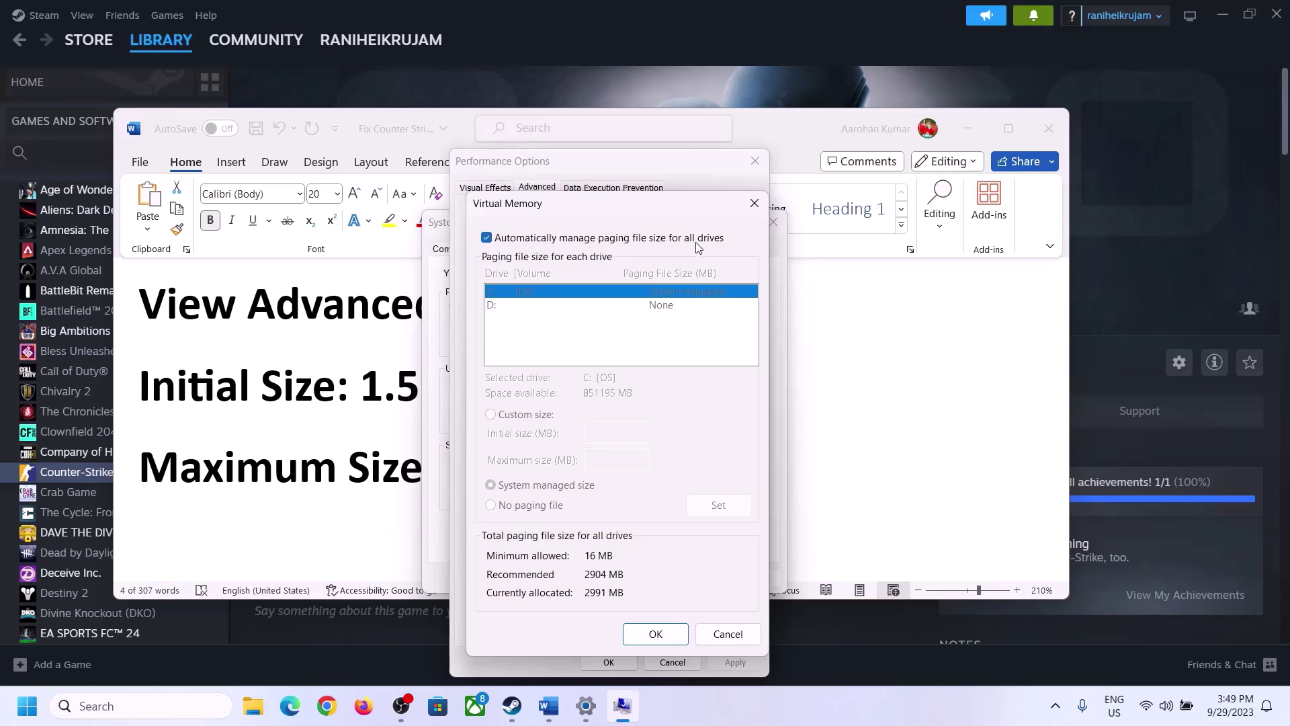
left_click(486, 239)
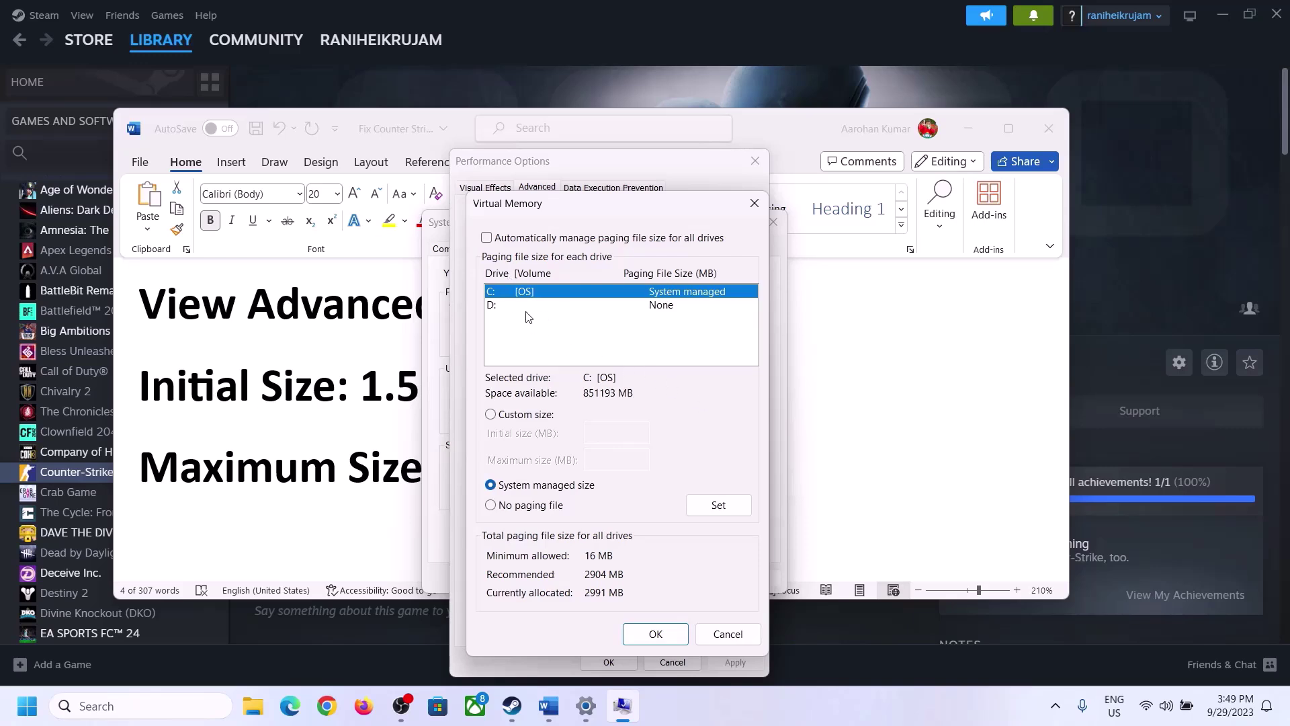
left_click(491, 415)
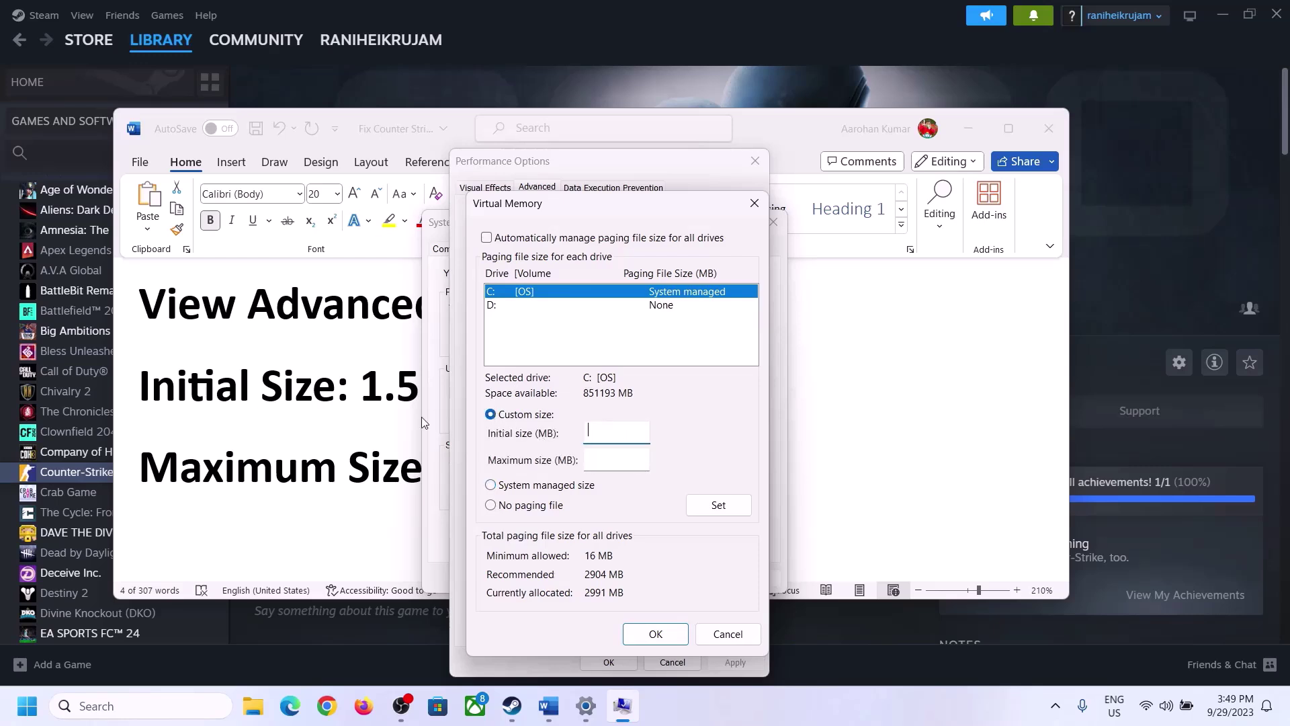
left_click(357, 395)
left_click_drag(368, 385, 597, 401)
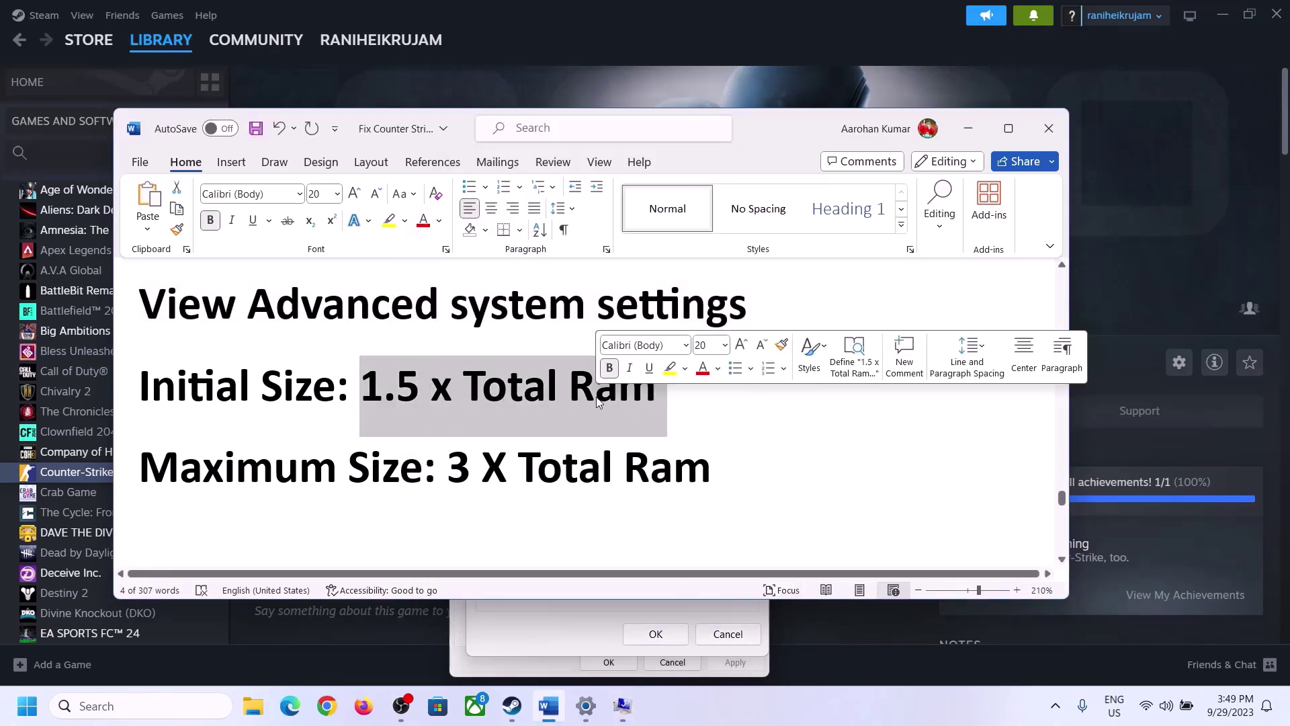
Open Settings > System > About and highlight the 16.0 GB installed RAM value
left_click(587, 710)
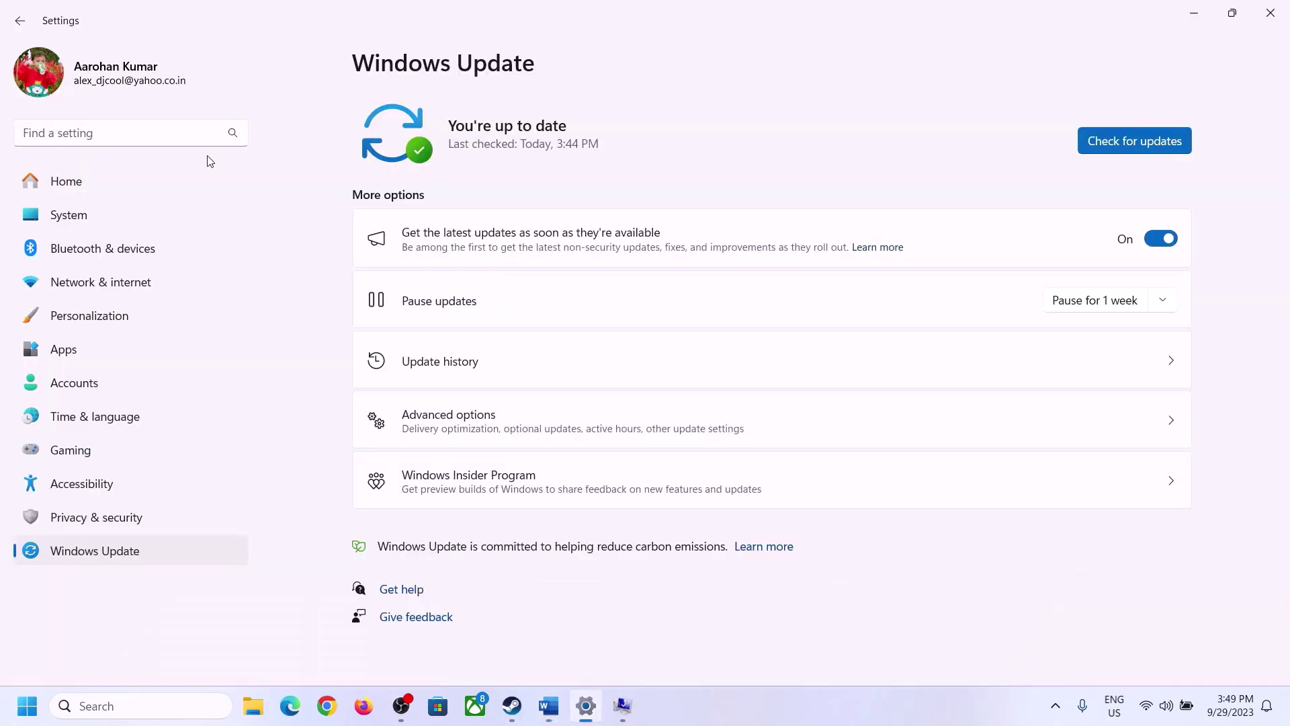
left_click(60, 216)
scroll(474, 502, "down", 7)
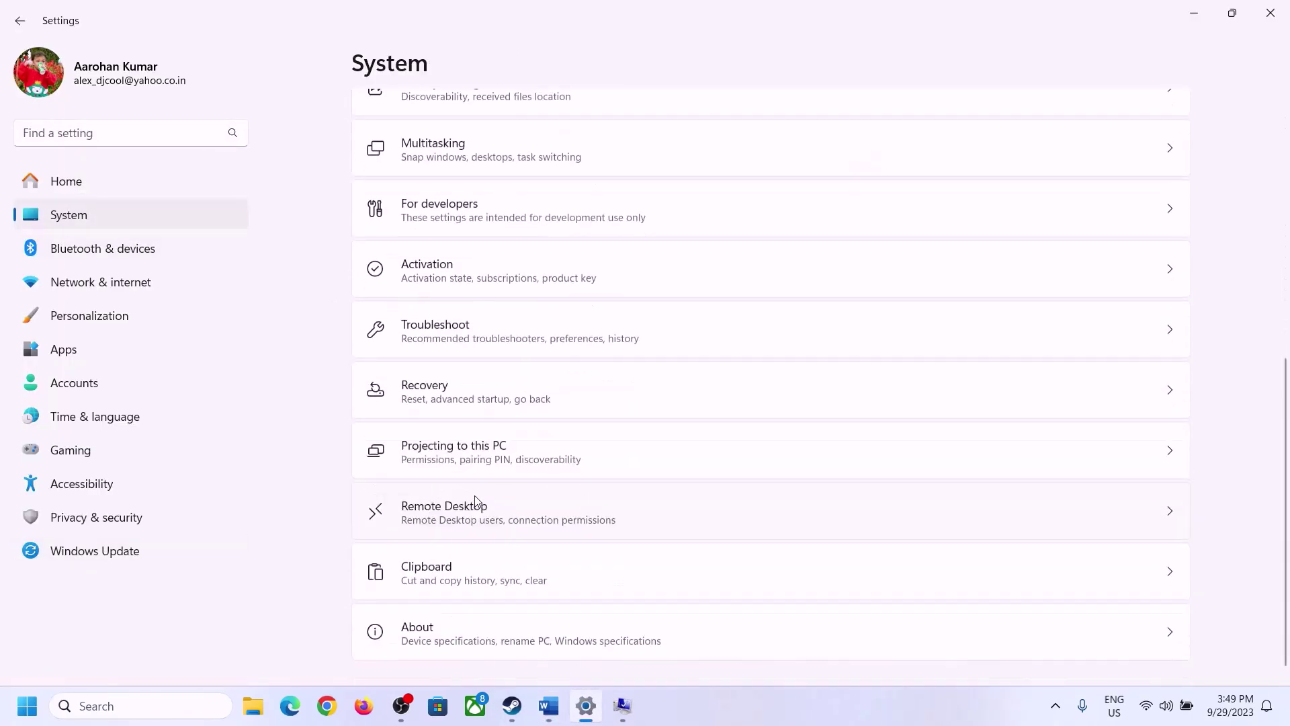
left_click(425, 635)
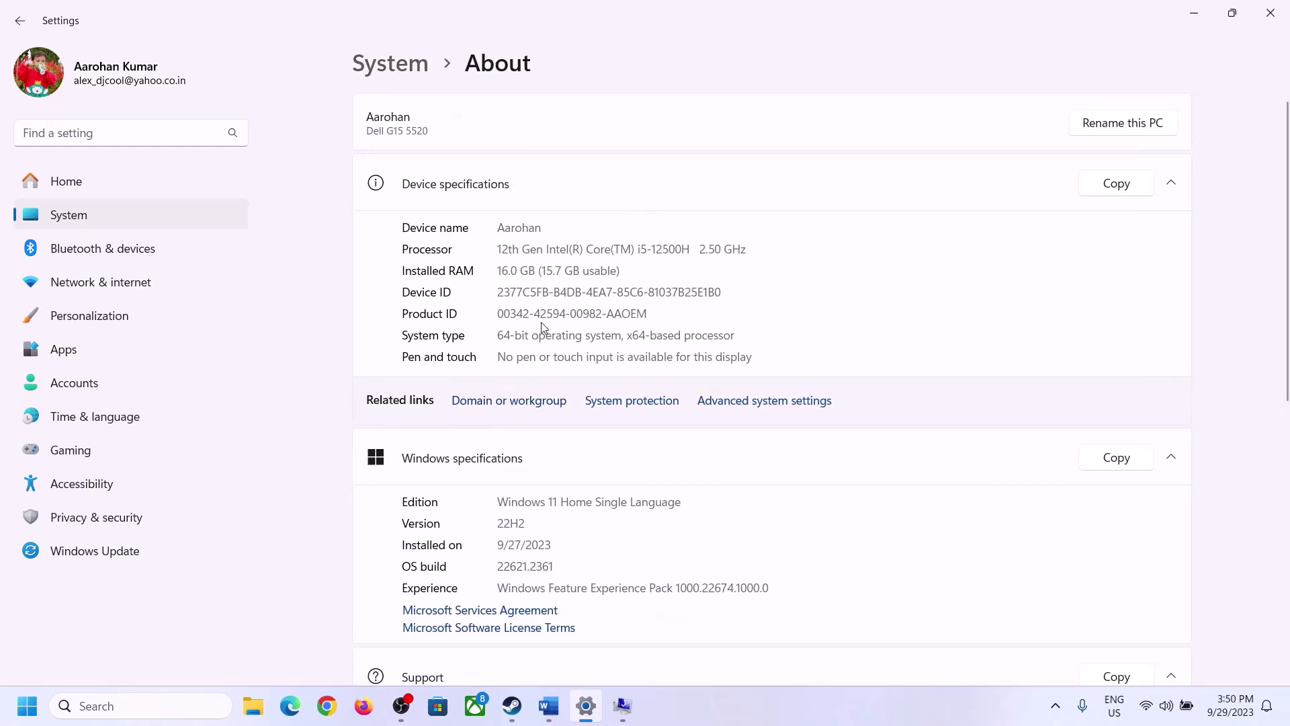
left_click_drag(511, 270, 491, 270)
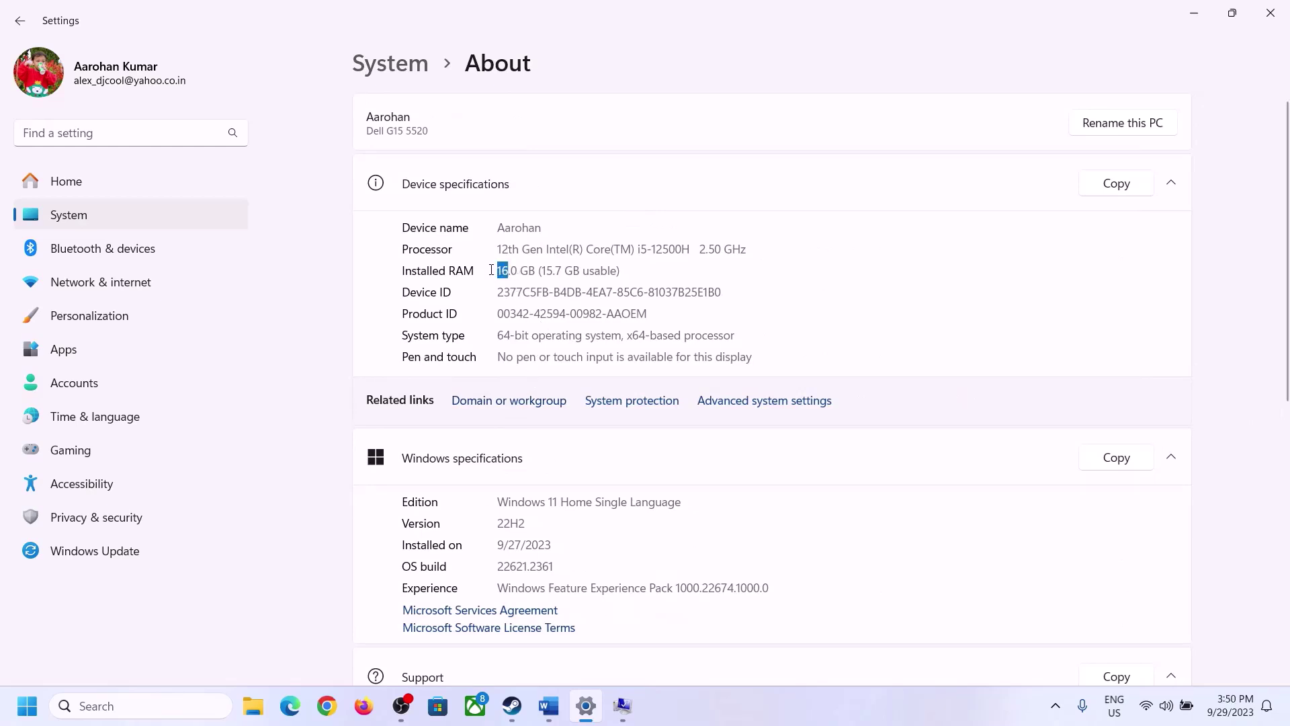